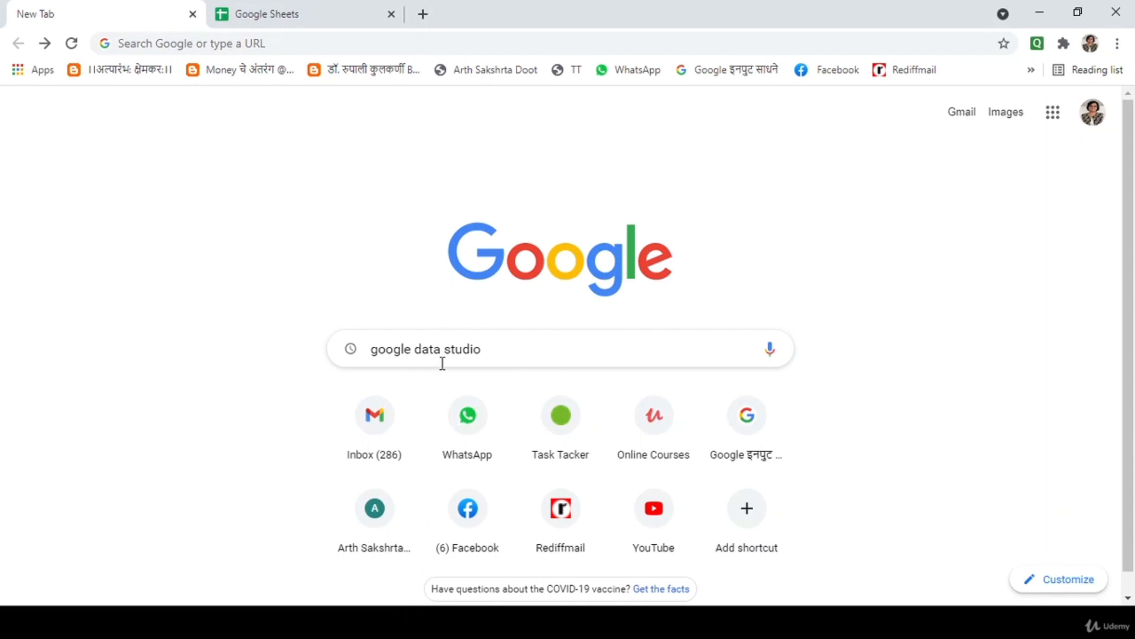
Search 'google data studio', open its result, and open the Data Studio sign-in in a new tab.
{"action": "key", "text": "Return"}
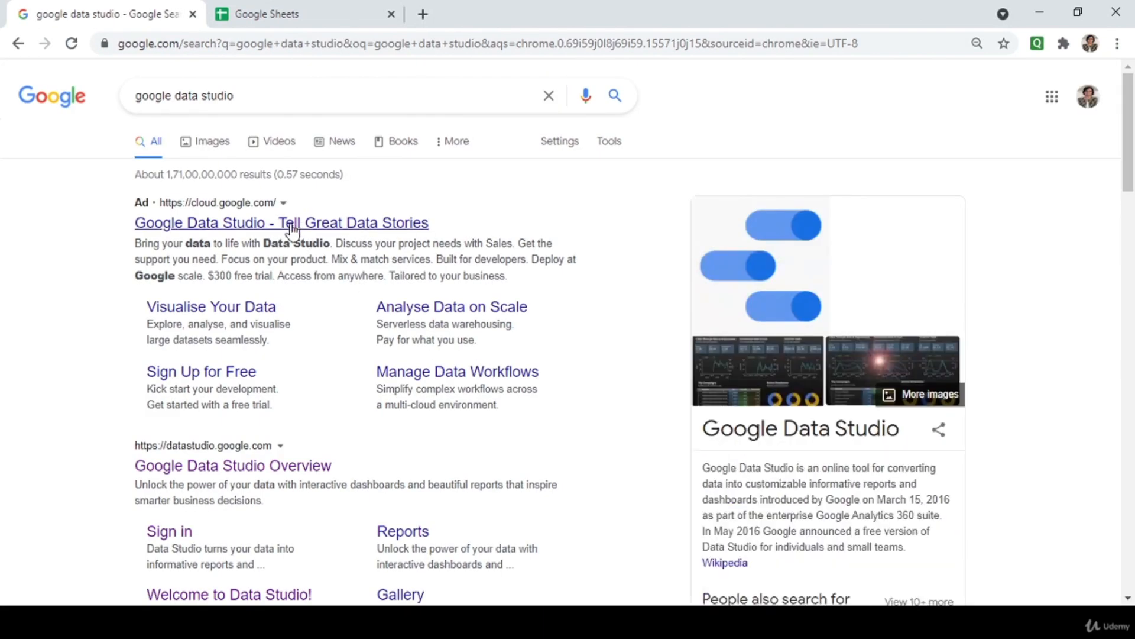
{"action": "left_click", "coordinate": [290, 226]}
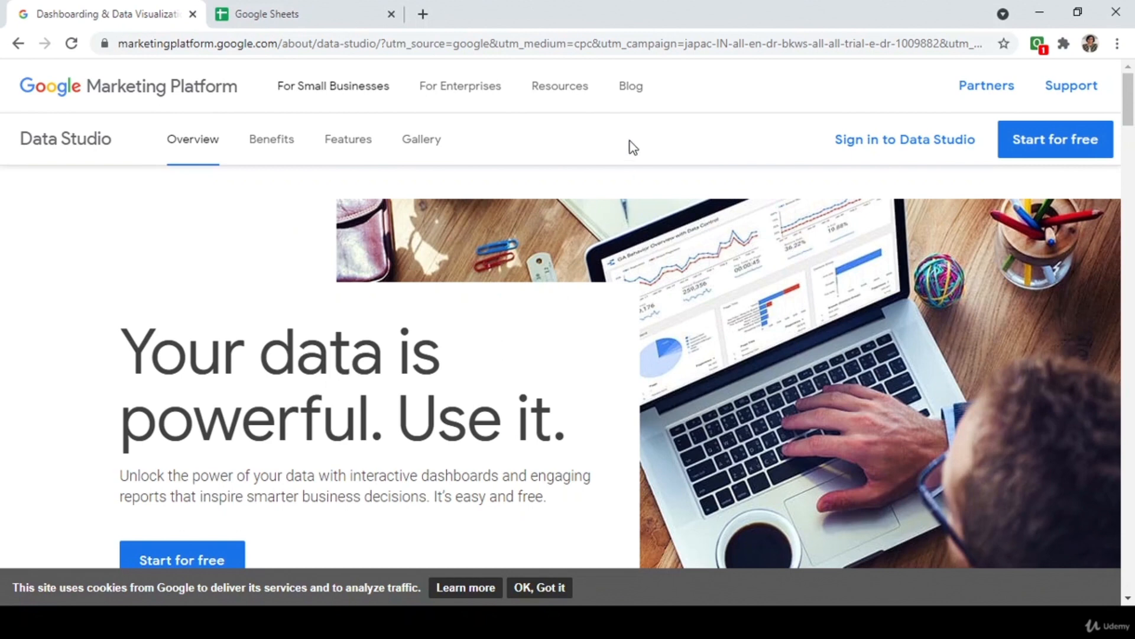
{"action": "left_click", "coordinate": [956, 151]}
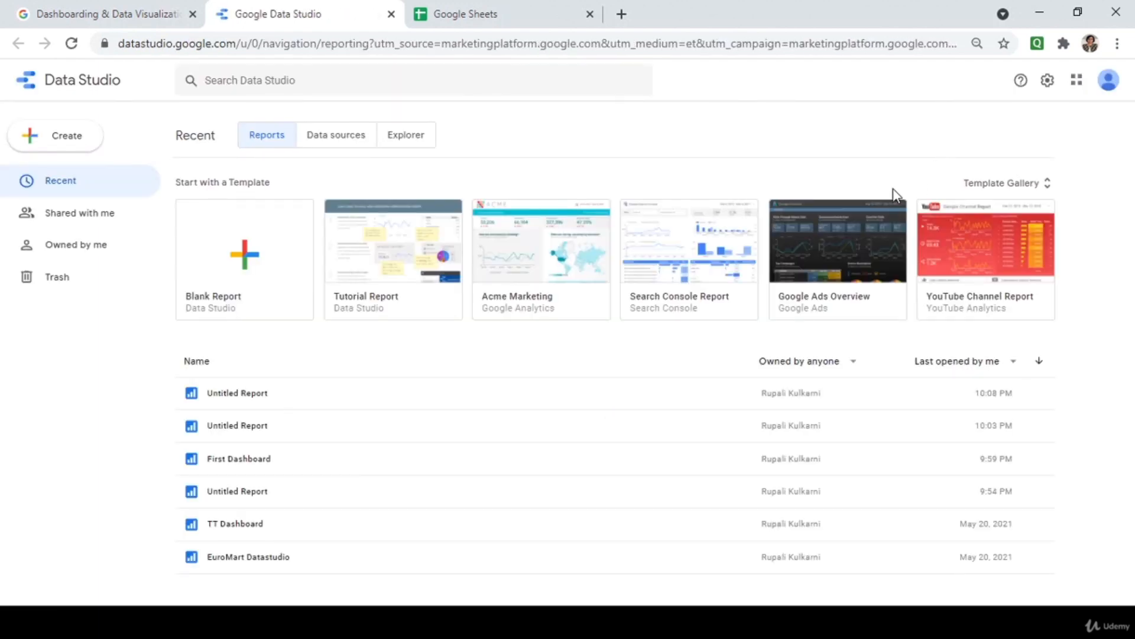
Start a Blank Report with the Google Sheets connector, then switch over to the Google Sheets tab.
{"action": "left_click", "coordinate": [263, 245]}
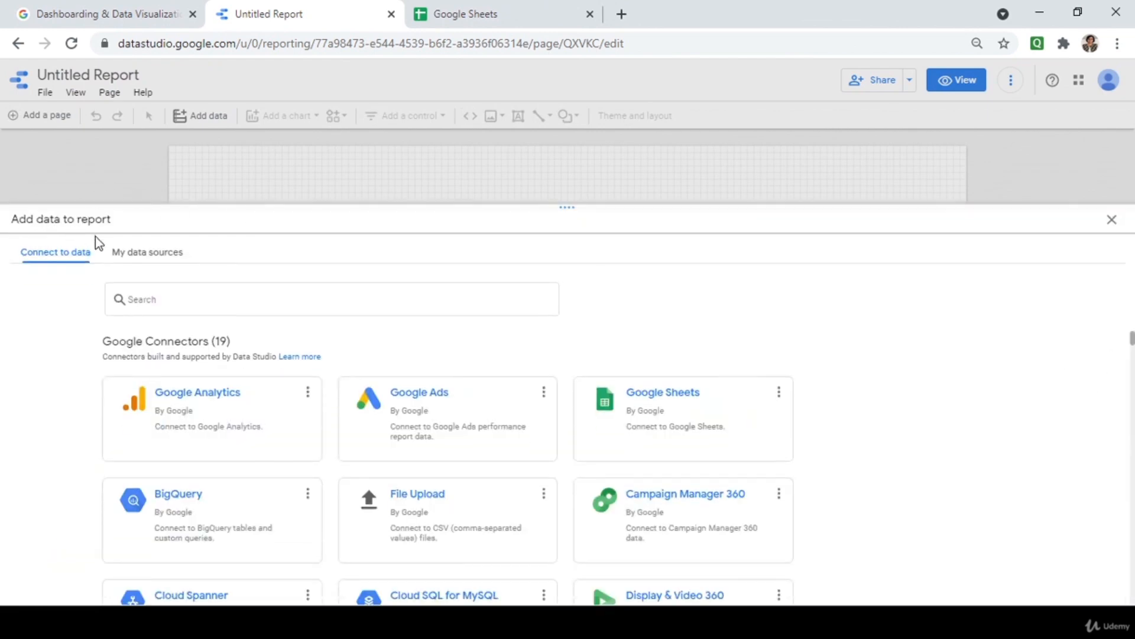
{"action": "scroll", "coordinate": [970, 398], "scroll_direction": "down", "scroll_amount": 5}
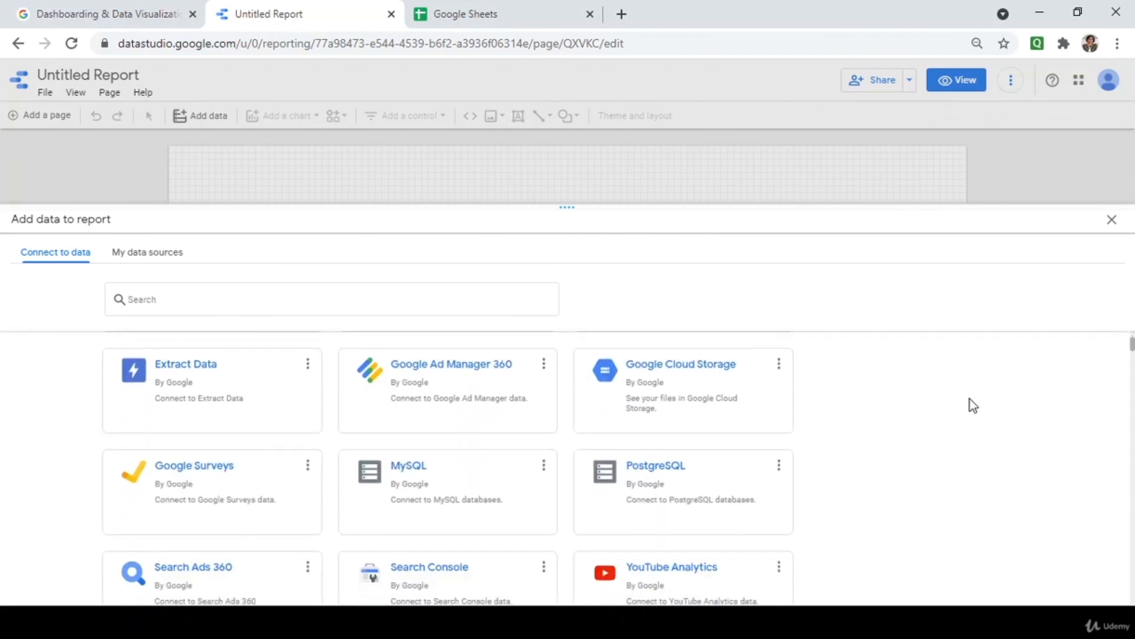
{"action": "scroll", "coordinate": [970, 399], "scroll_direction": "down", "scroll_amount": 3}
{"action": "scroll", "coordinate": [970, 398], "scroll_direction": "up", "scroll_amount": 8}
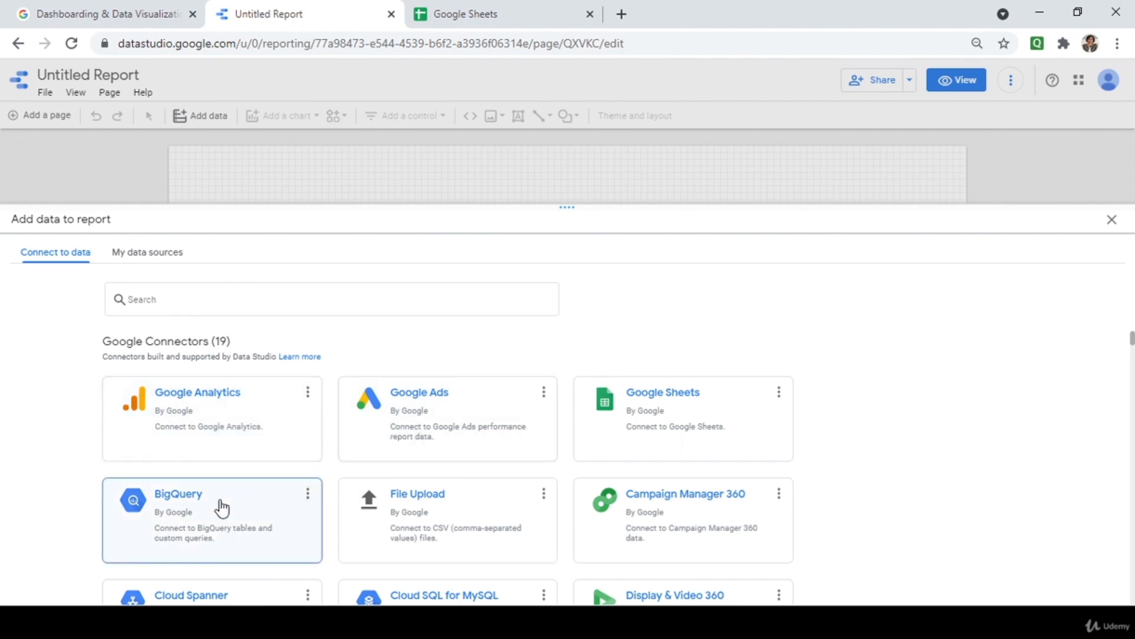
{"action": "scroll", "coordinate": [456, 577], "scroll_direction": "down", "scroll_amount": 2}
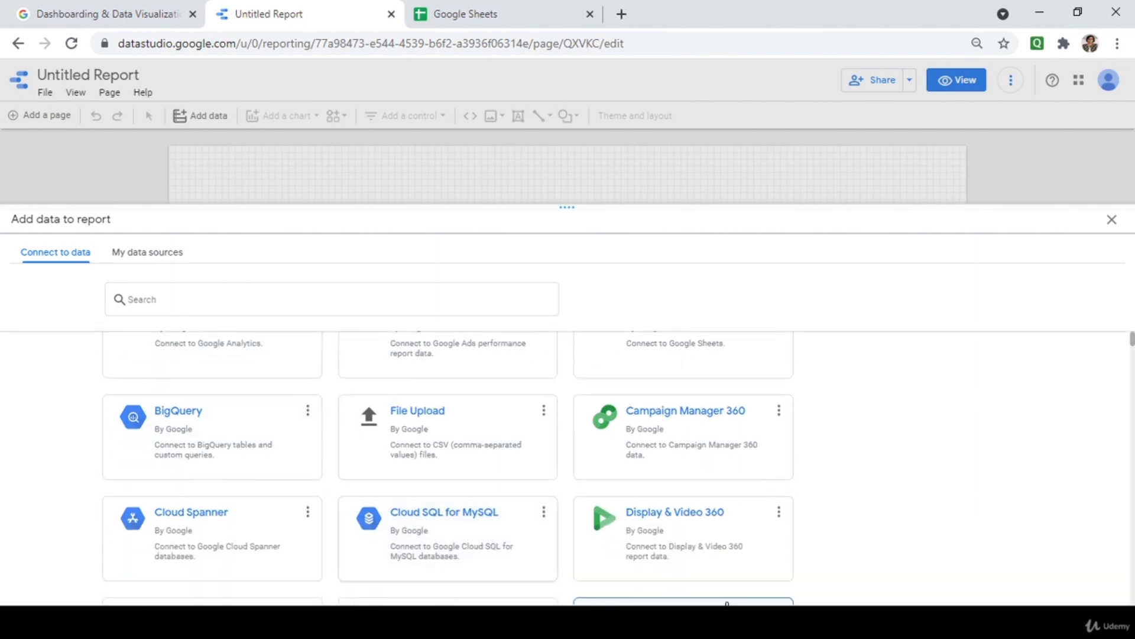
{"action": "scroll", "coordinate": [953, 485], "scroll_direction": "up", "scroll_amount": 2}
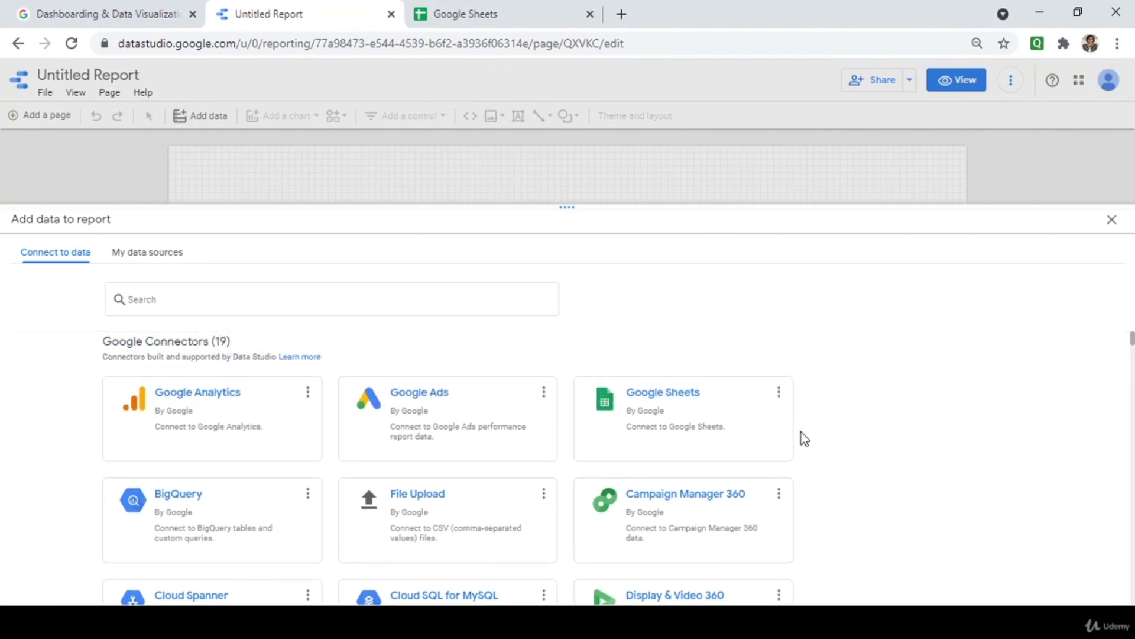
{"action": "left_click", "coordinate": [669, 411]}
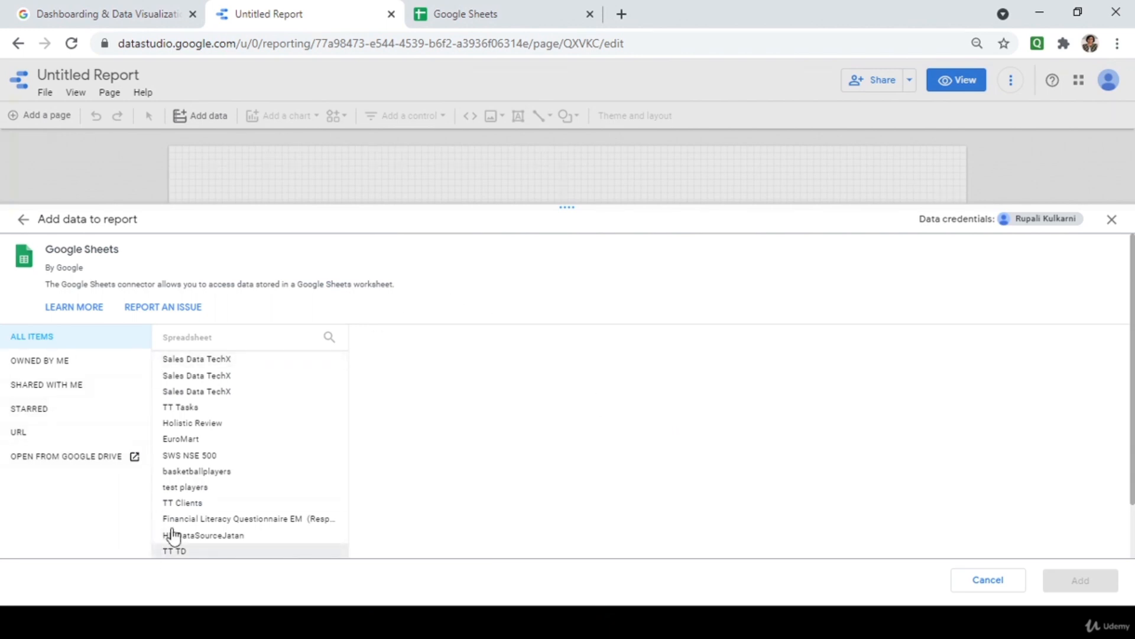
{"action": "left_click", "coordinate": [466, 16]}
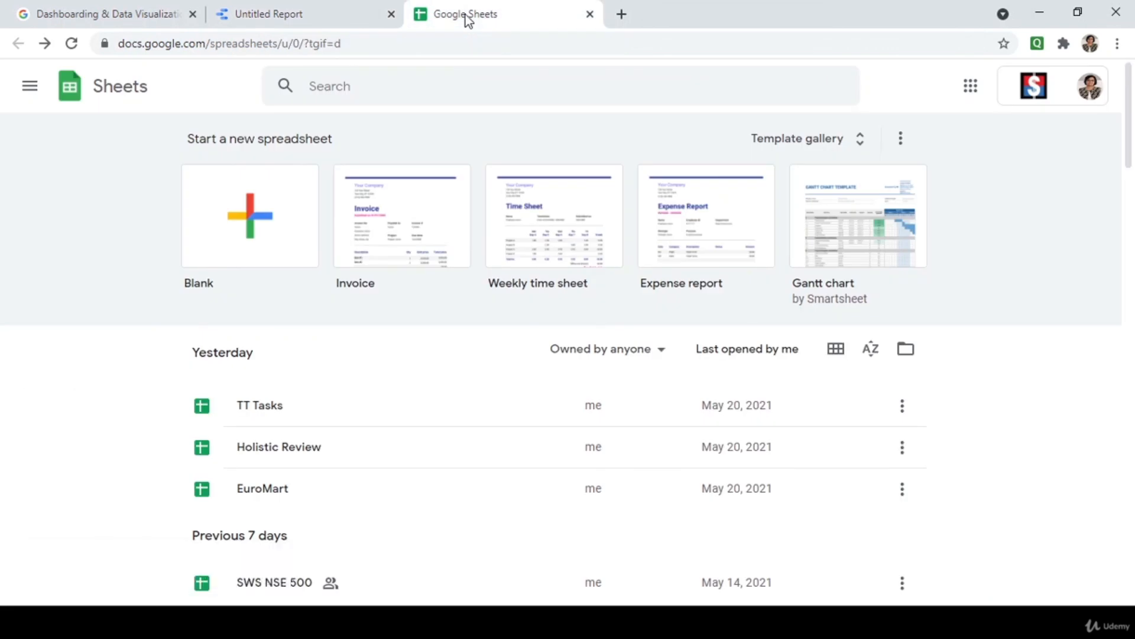
Create a blank spreadsheet and bring up File > Import.
{"action": "left_click", "coordinate": [264, 239]}
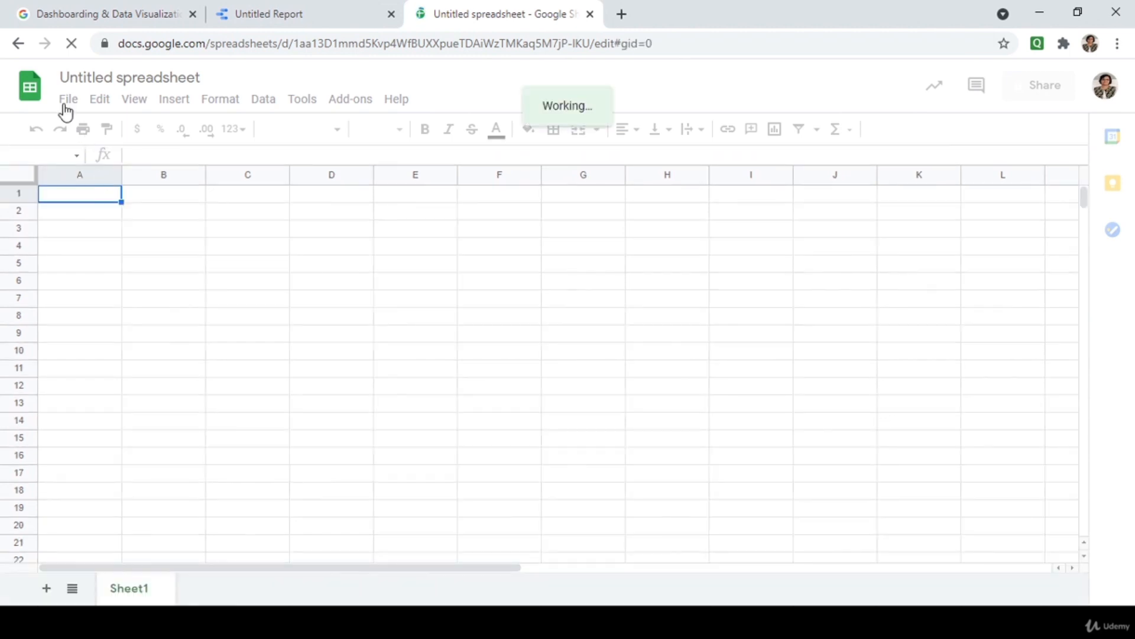
{"action": "left_click", "coordinate": [67, 100]}
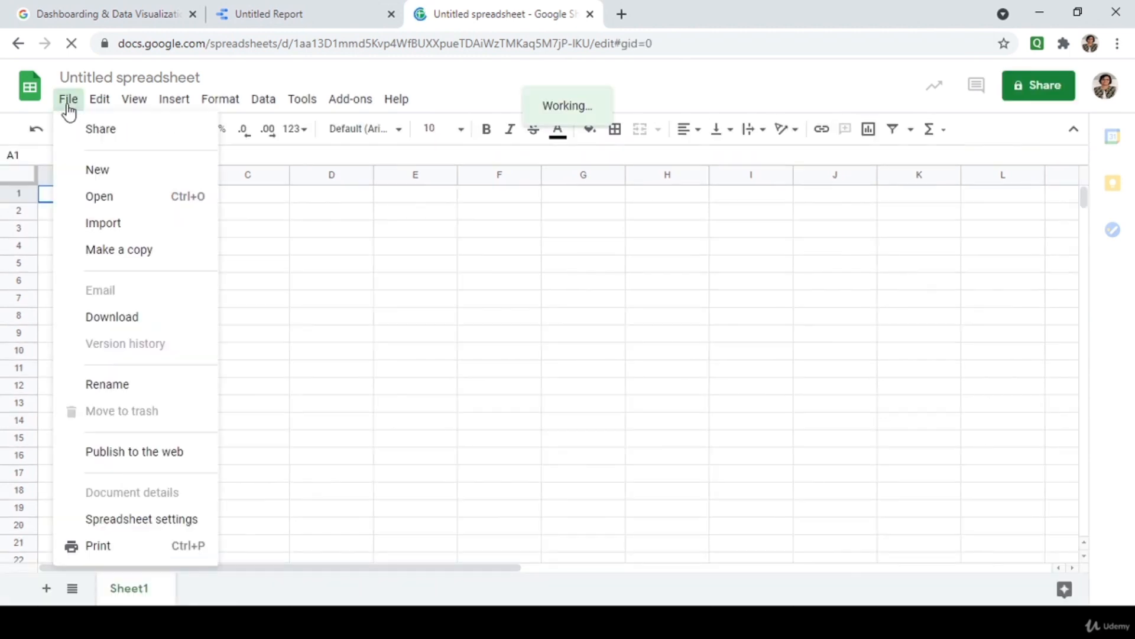
{"action": "left_click", "coordinate": [66, 222]}
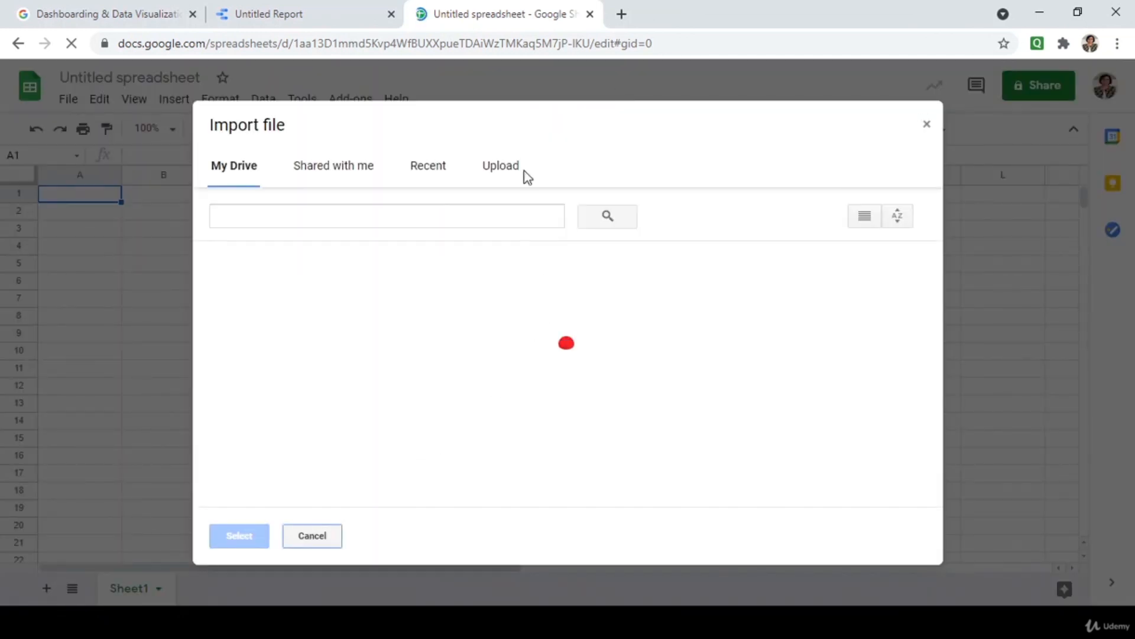
Upload Sales Data TechX.xlsx from the computer, replacing the spreadsheet with its data.
{"action": "left_click", "coordinate": [514, 168]}
{"action": "left_click", "coordinate": [517, 374]}
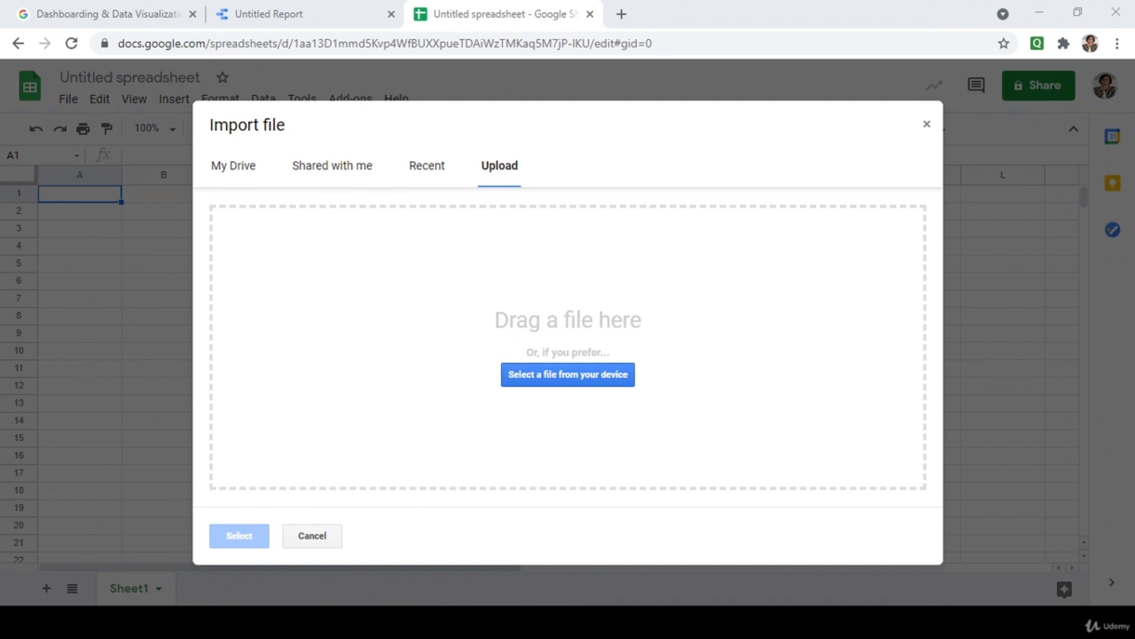
{"action": "double_click", "coordinate": [264, 121]}
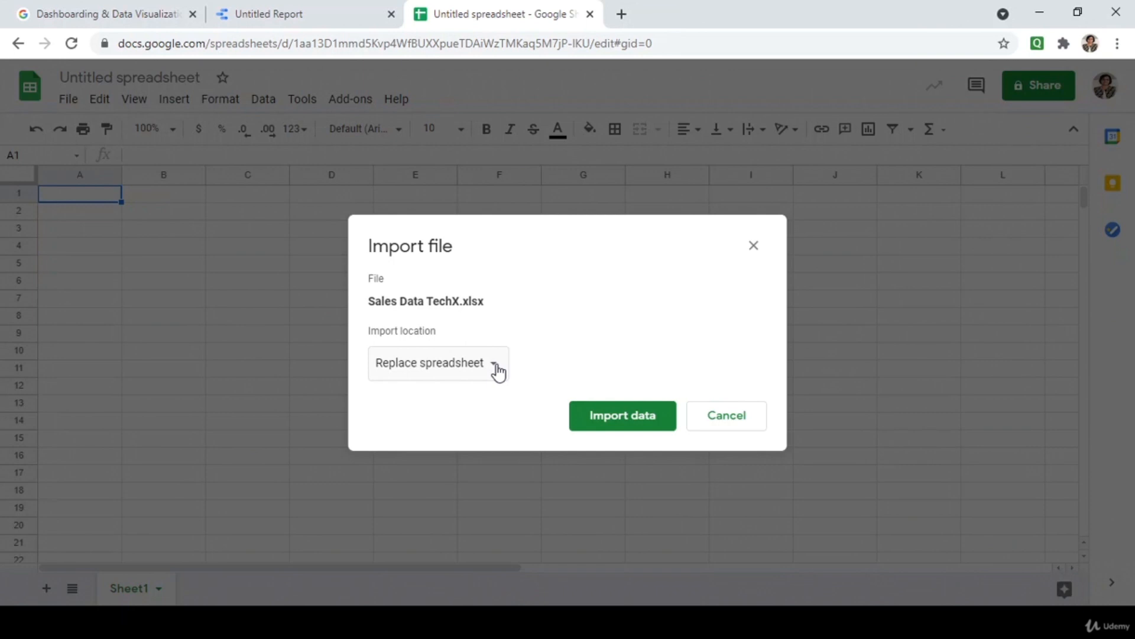
{"action": "left_click", "coordinate": [495, 365]}
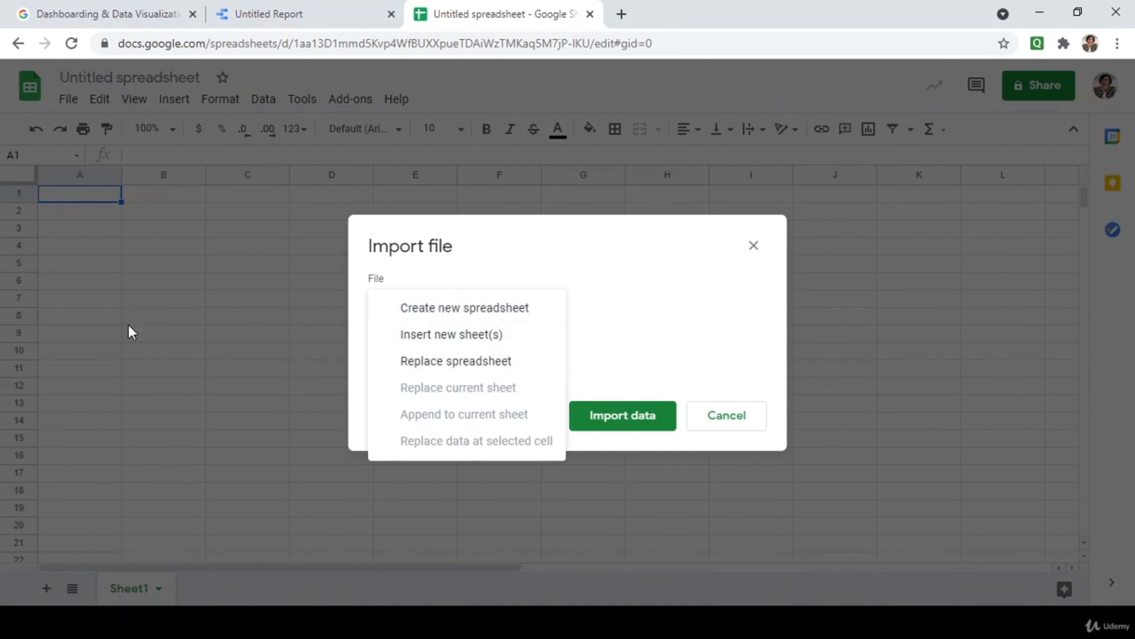
{"action": "left_click", "coordinate": [462, 366]}
{"action": "left_click", "coordinate": [651, 419]}
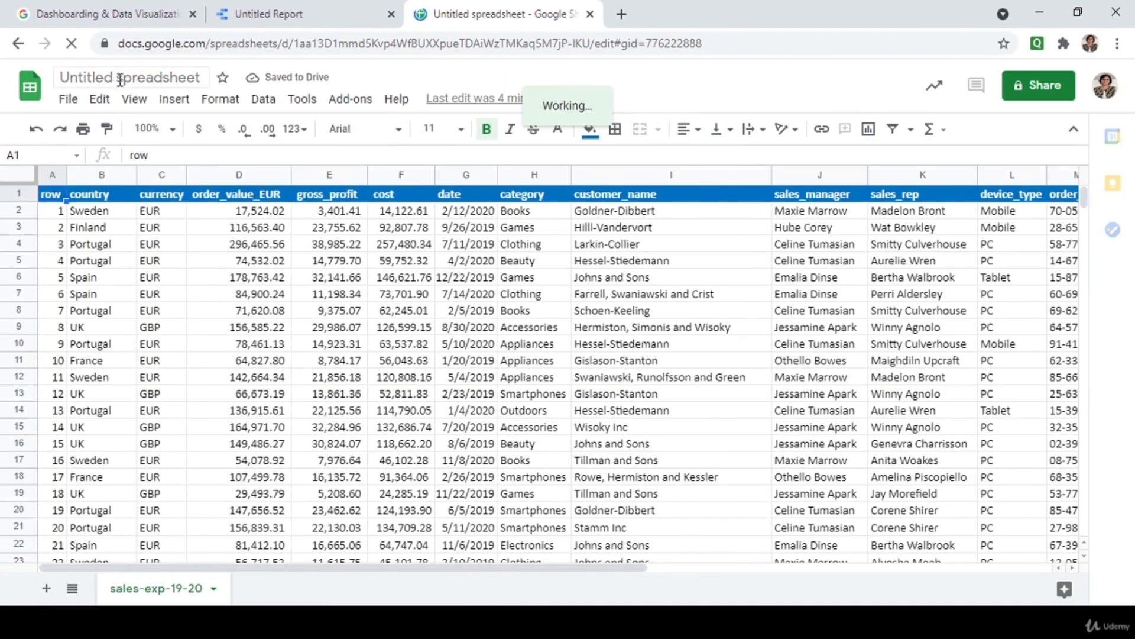
Retitle the untitled spreadsheet 'Sales Data TechABC'.
{"action": "left_click", "coordinate": [148, 80]}
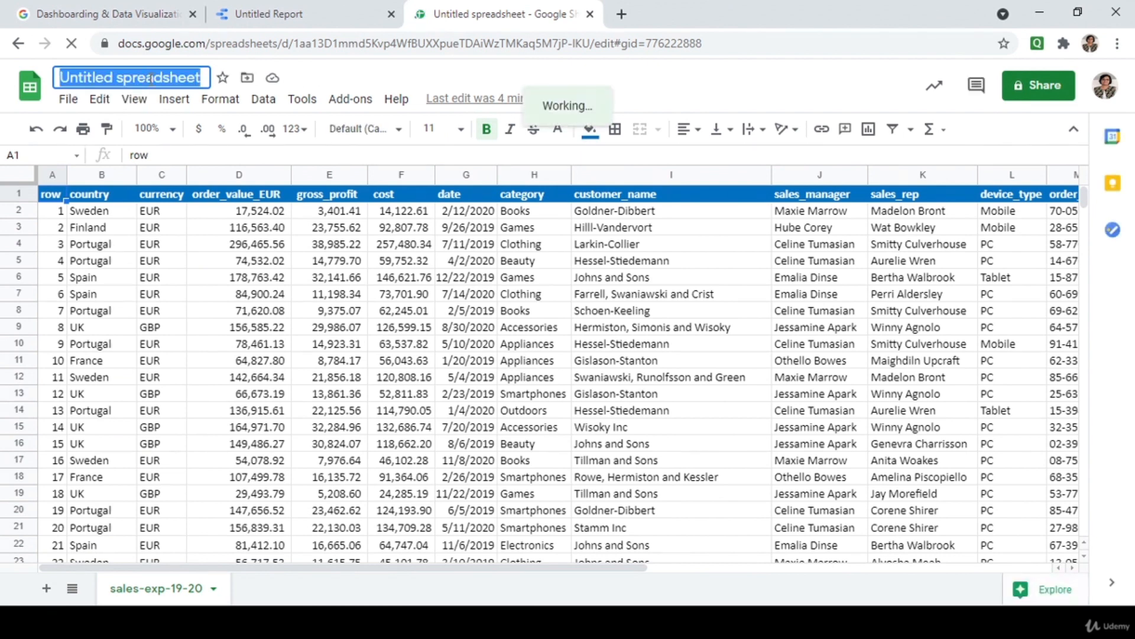
{"action": "type", "text": "Sales D"}
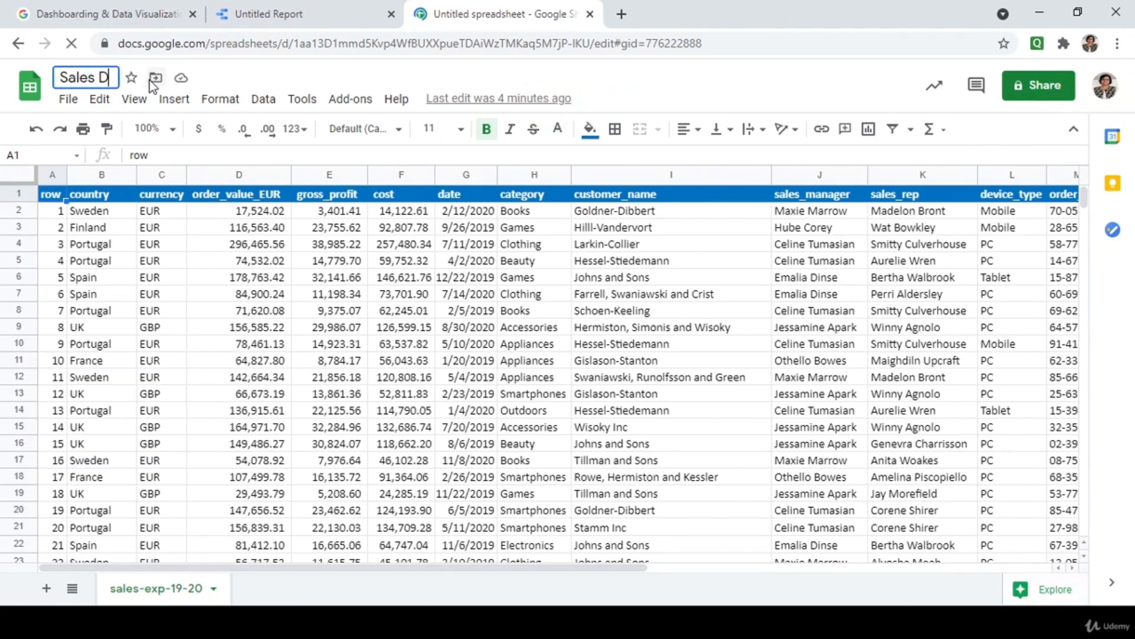
{"action": "type", "text": "ata Te"}
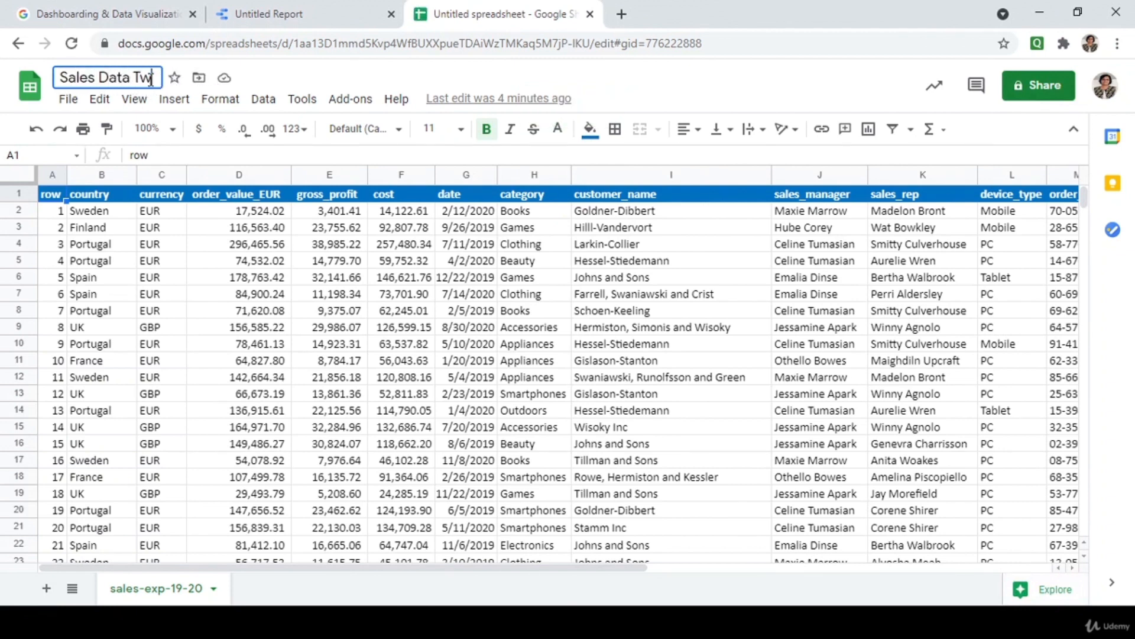
{"action": "key", "text": "BackSpace"}
{"action": "type", "text": "echABC"}
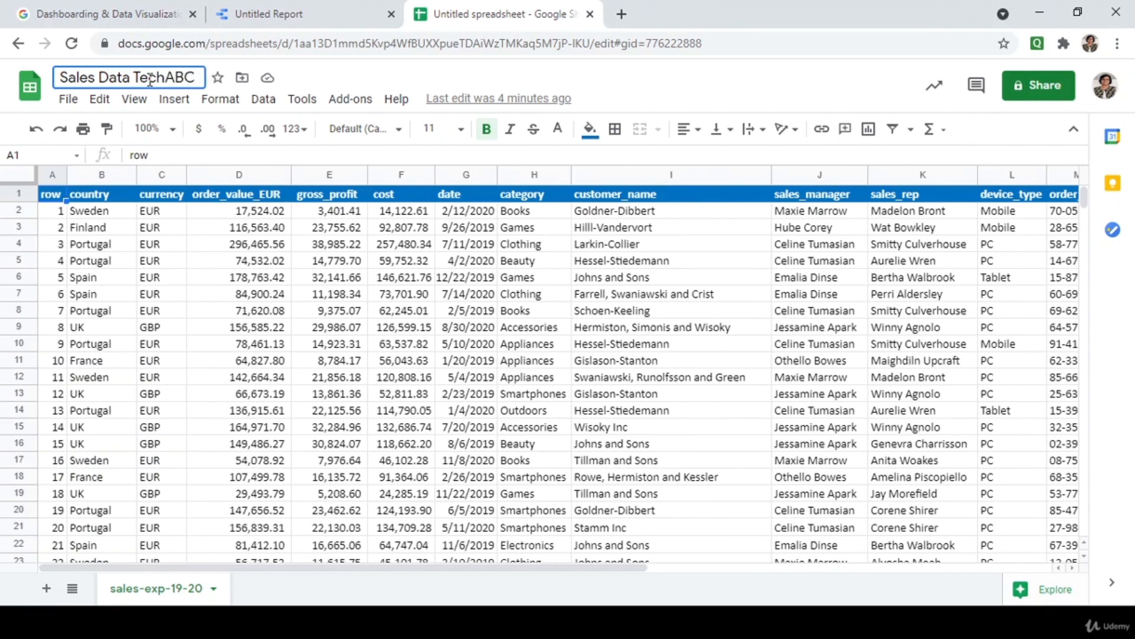
{"action": "key", "text": "Return"}
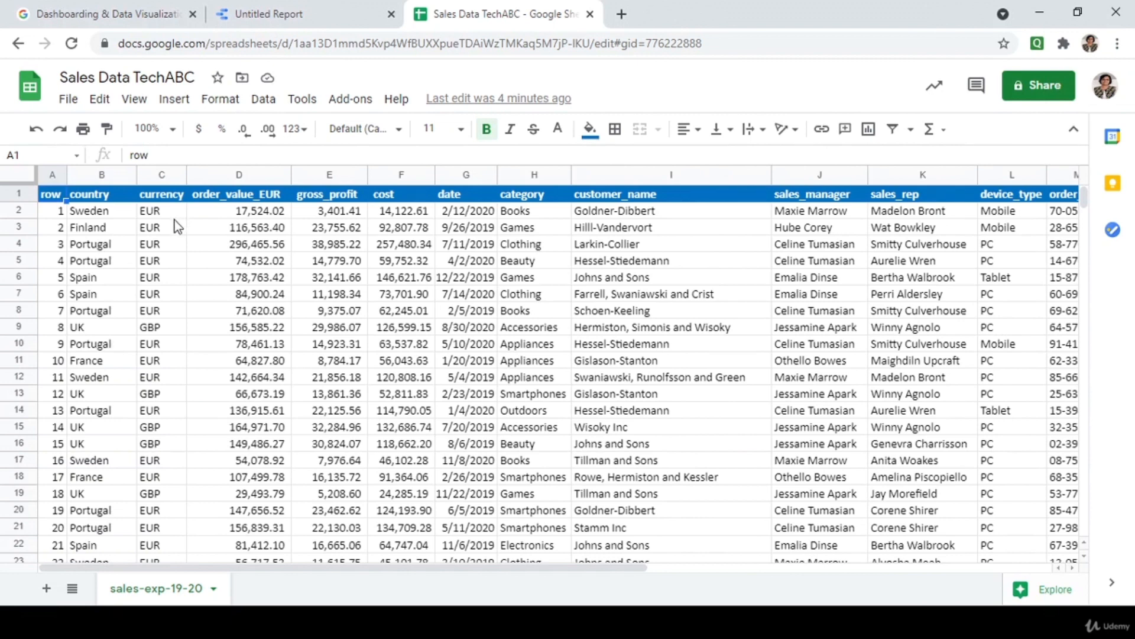
Review the sales columns by selecting headers from country through device_type and order_id.
{"action": "left_click", "coordinate": [93, 199]}
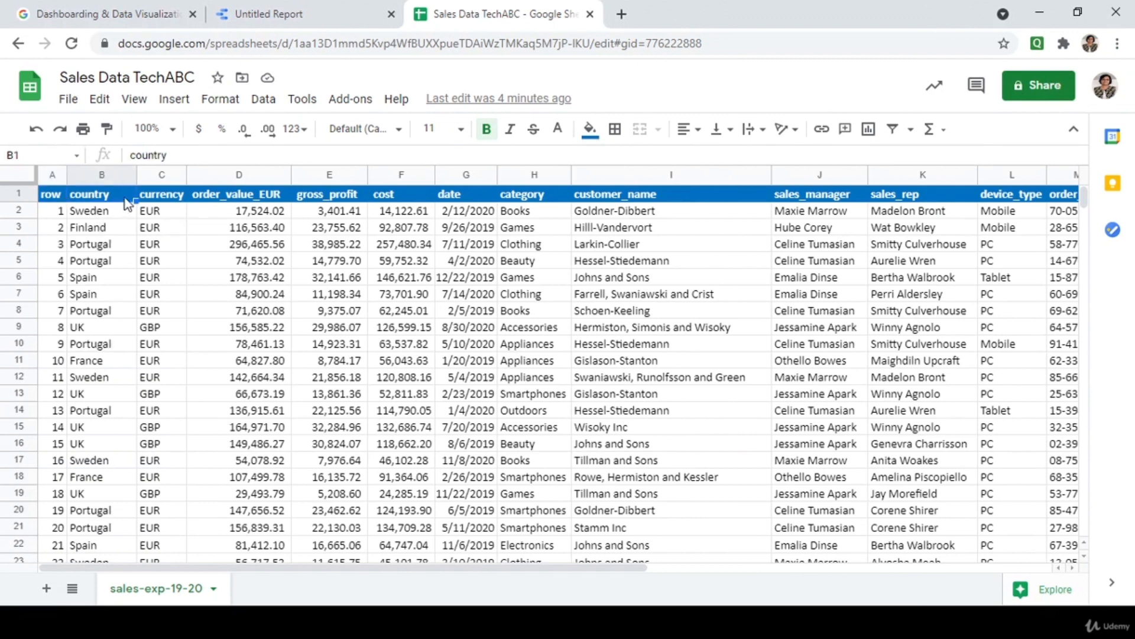
{"action": "left_click", "coordinate": [151, 200]}
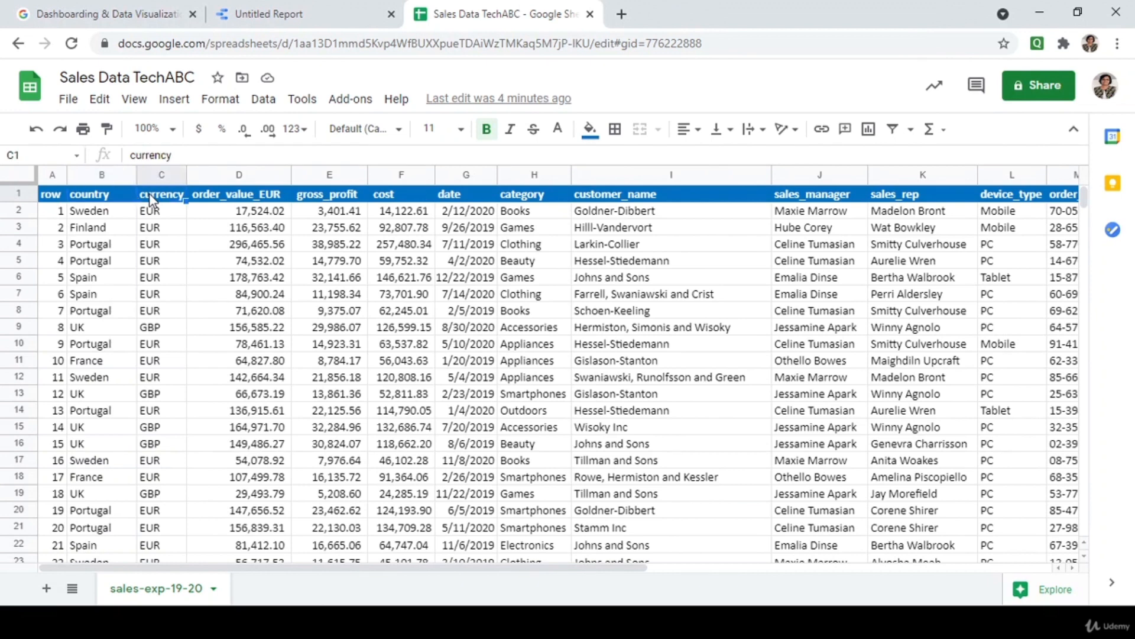
{"action": "left_click", "coordinate": [218, 200]}
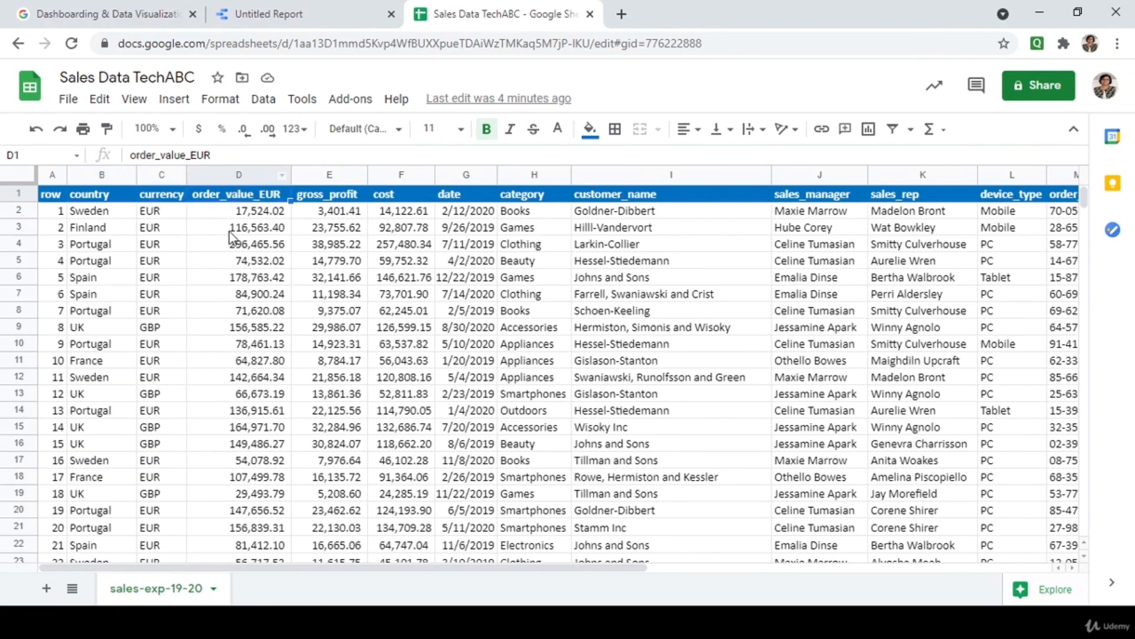
{"action": "left_click", "coordinate": [327, 176]}
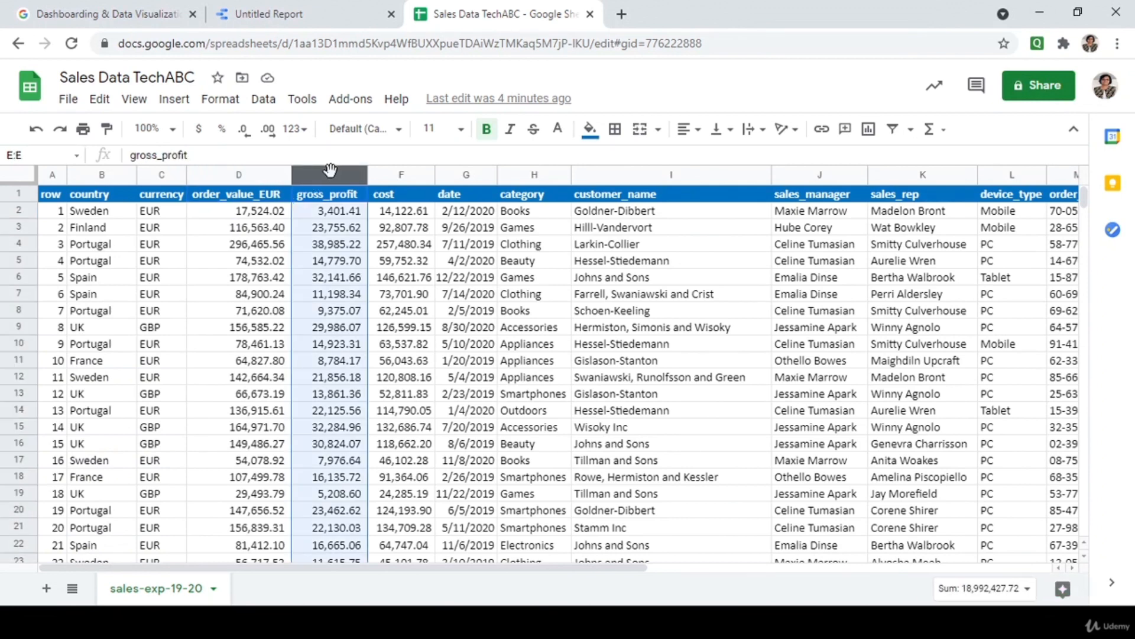
{"action": "left_click", "coordinate": [389, 176]}
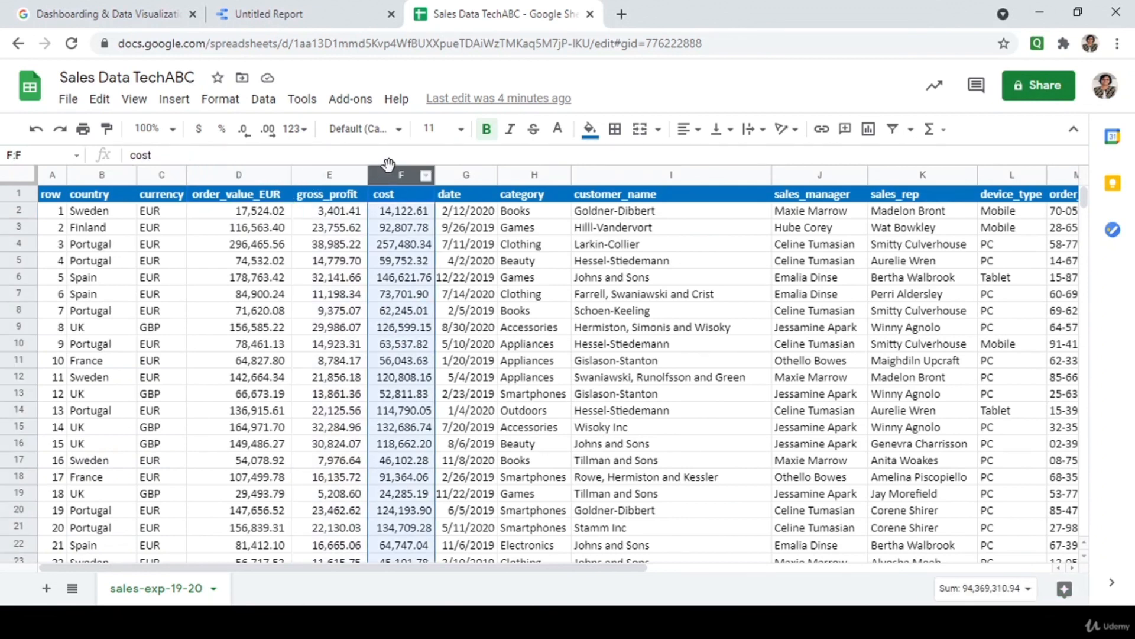
{"action": "left_click", "coordinate": [451, 180]}
{"action": "left_click", "coordinate": [465, 181]}
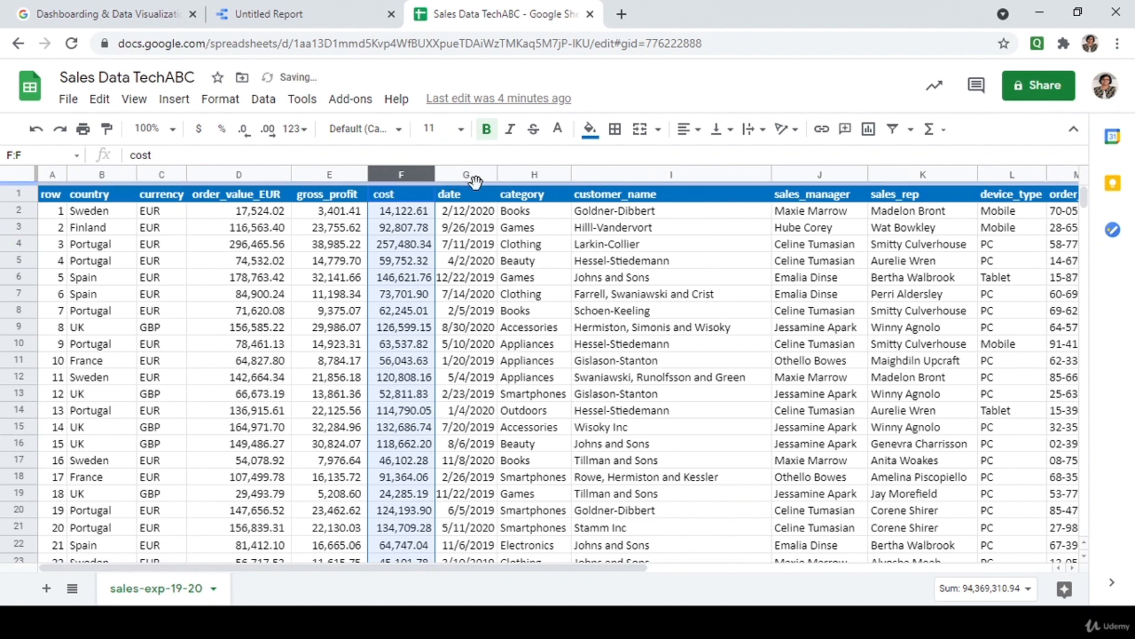
{"action": "left_click", "coordinate": [476, 180]}
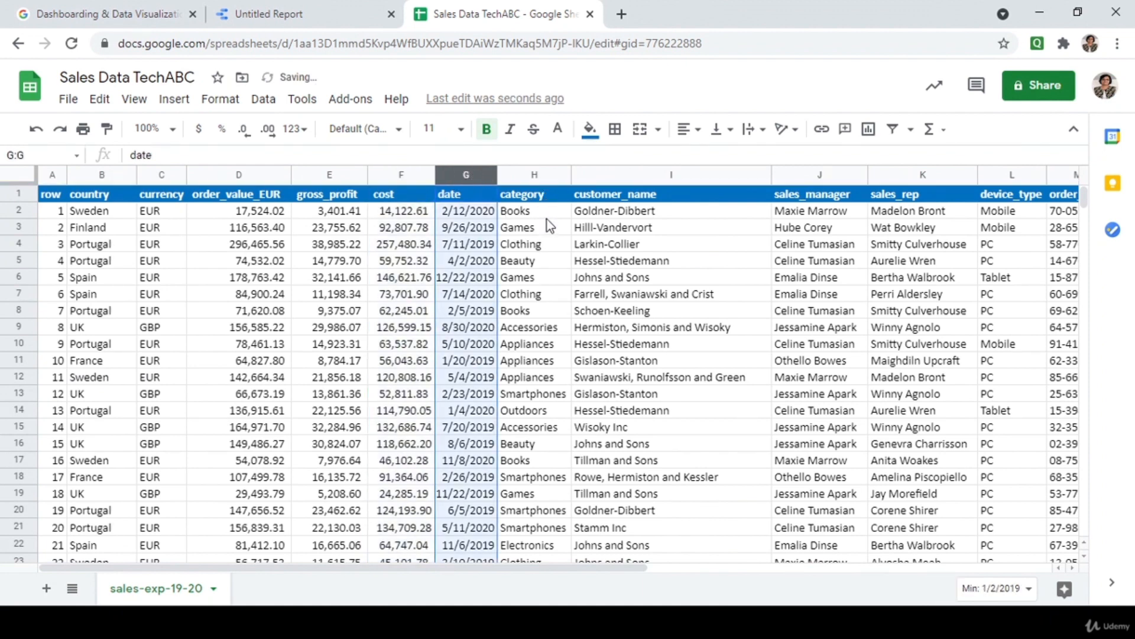
{"action": "left_click", "coordinate": [612, 171]}
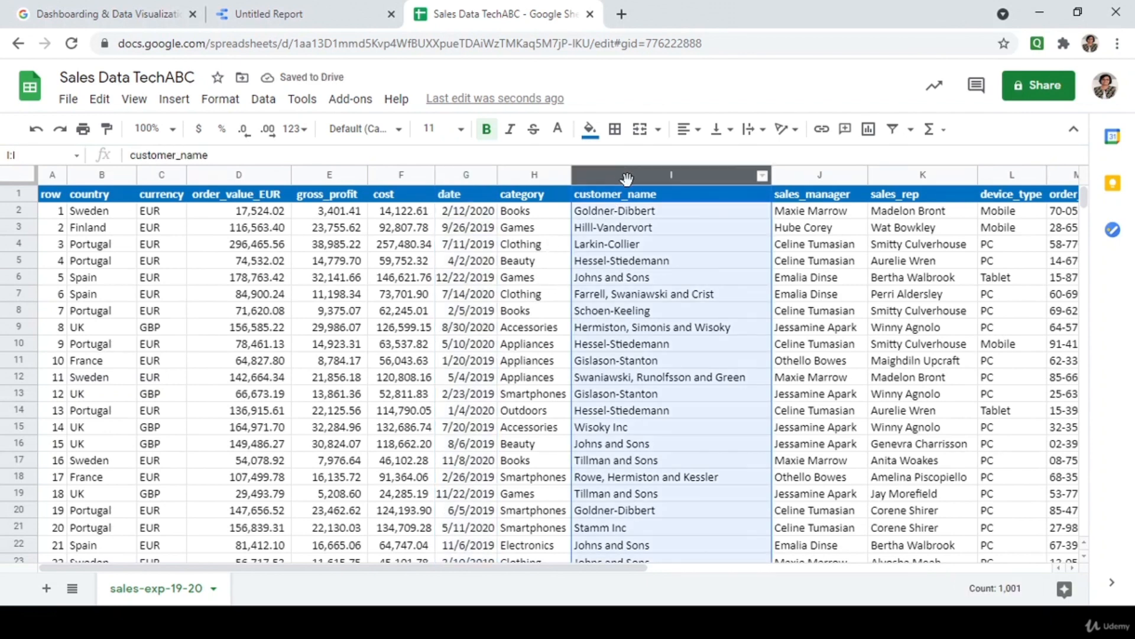
{"action": "left_click", "coordinate": [804, 175]}
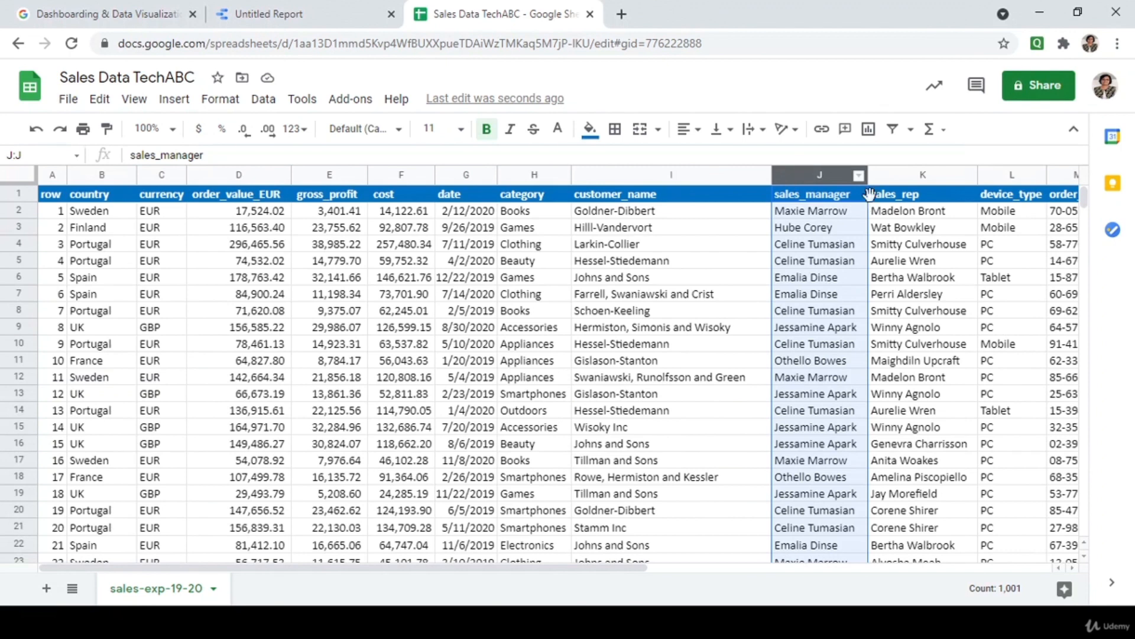
{"action": "left_click", "coordinate": [899, 176]}
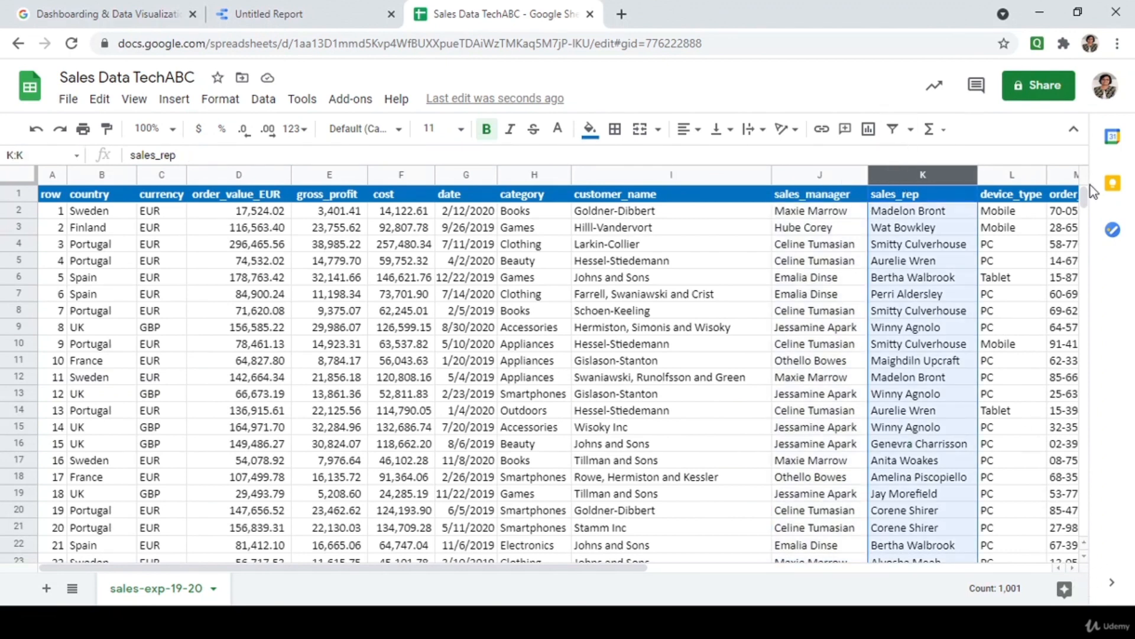
{"action": "left_click", "coordinate": [1020, 175]}
{"action": "key", "text": "Right"}
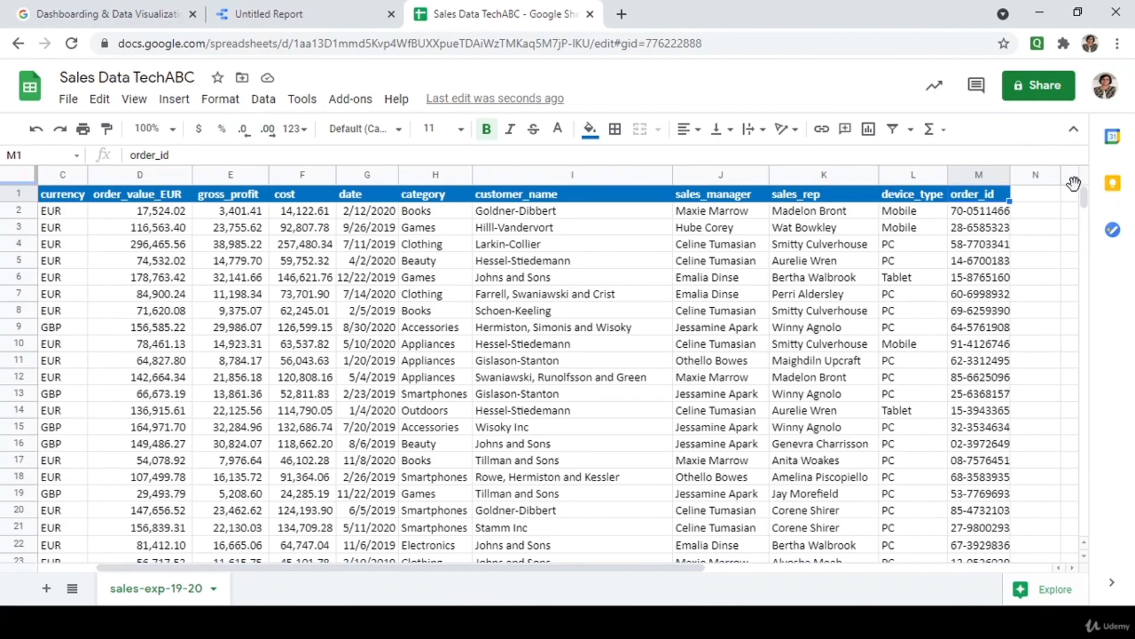
Scroll down to row 1001 and back, then return to the Google Sheets home page.
{"action": "left_click_drag", "start_coordinate": [1084, 196], "coordinate": [1110, 552]}
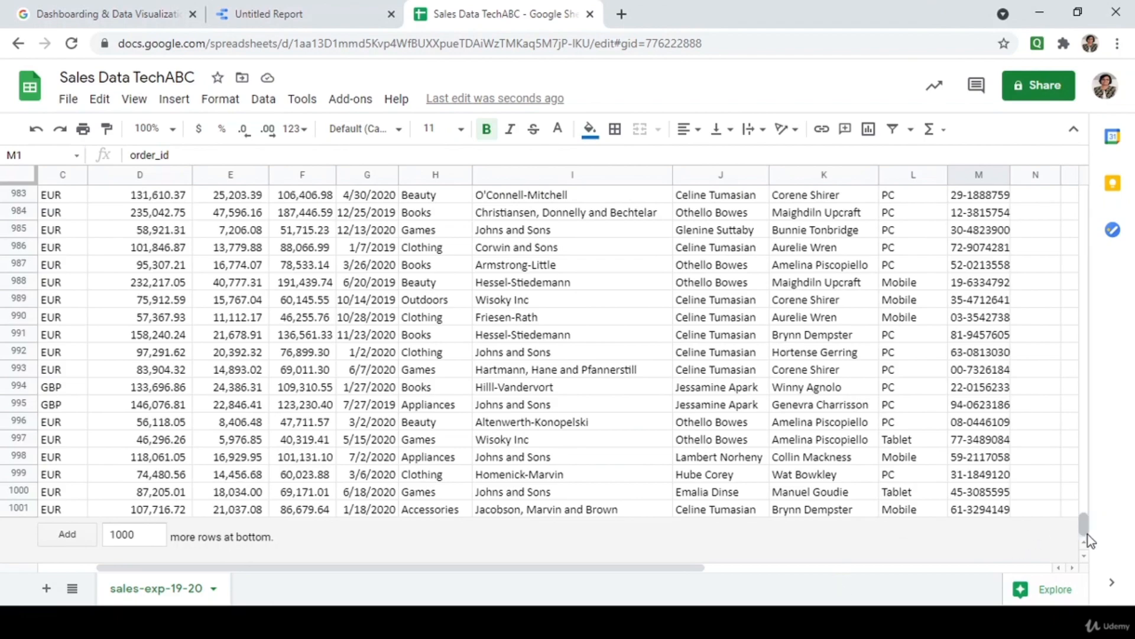
{"action": "left_click_drag", "start_coordinate": [1087, 526], "coordinate": [1083, 184]}
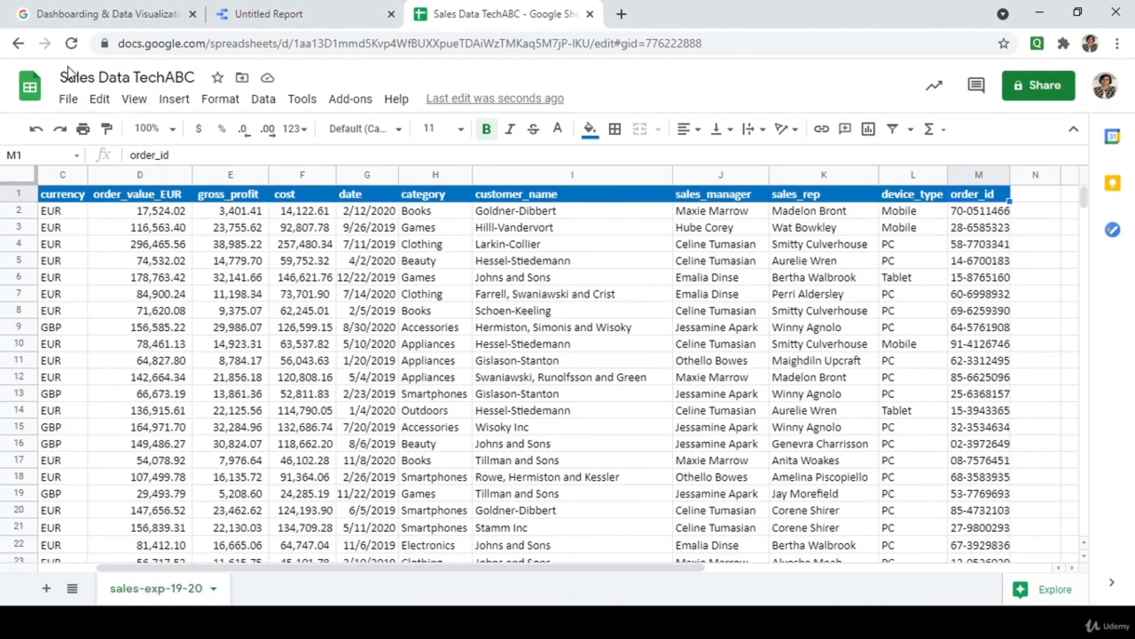
{"action": "left_click", "coordinate": [18, 46]}
{"action": "left_click", "coordinate": [14, 49]}
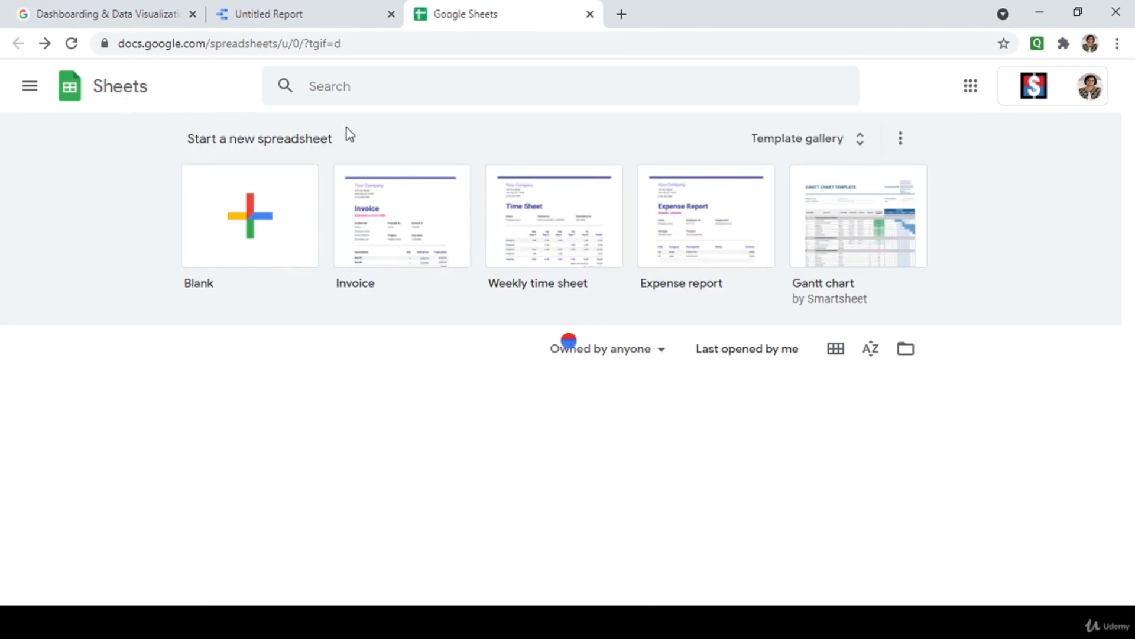
Back in the untitled report, browse the Google Sheets connector, then close the add-data panel.
{"action": "left_click", "coordinate": [300, 8]}
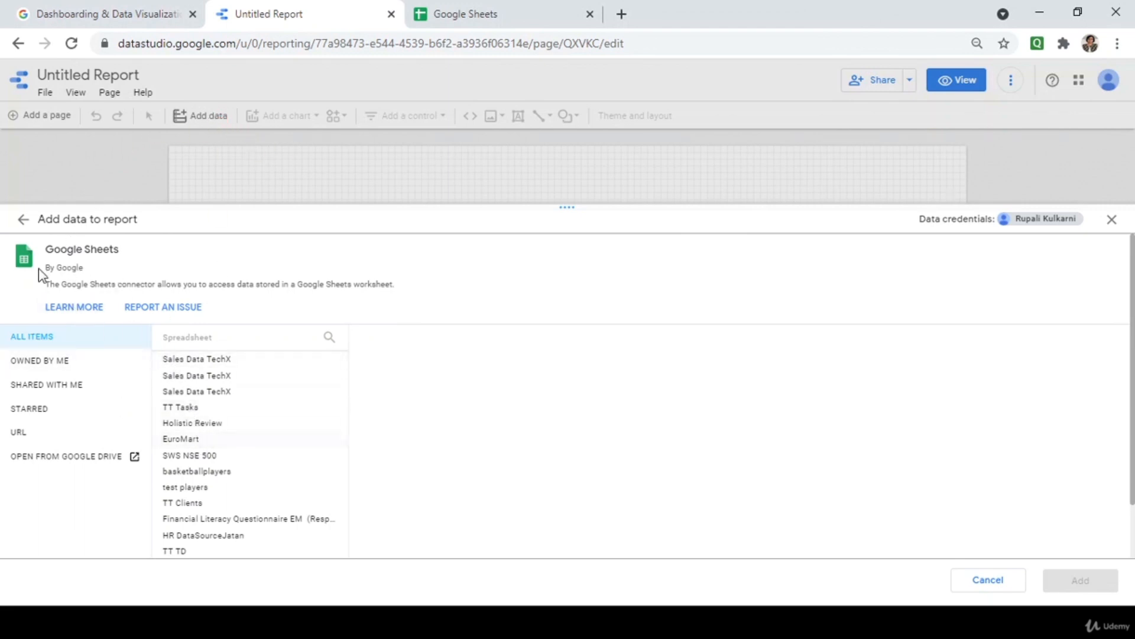
{"action": "left_click", "coordinate": [24, 228]}
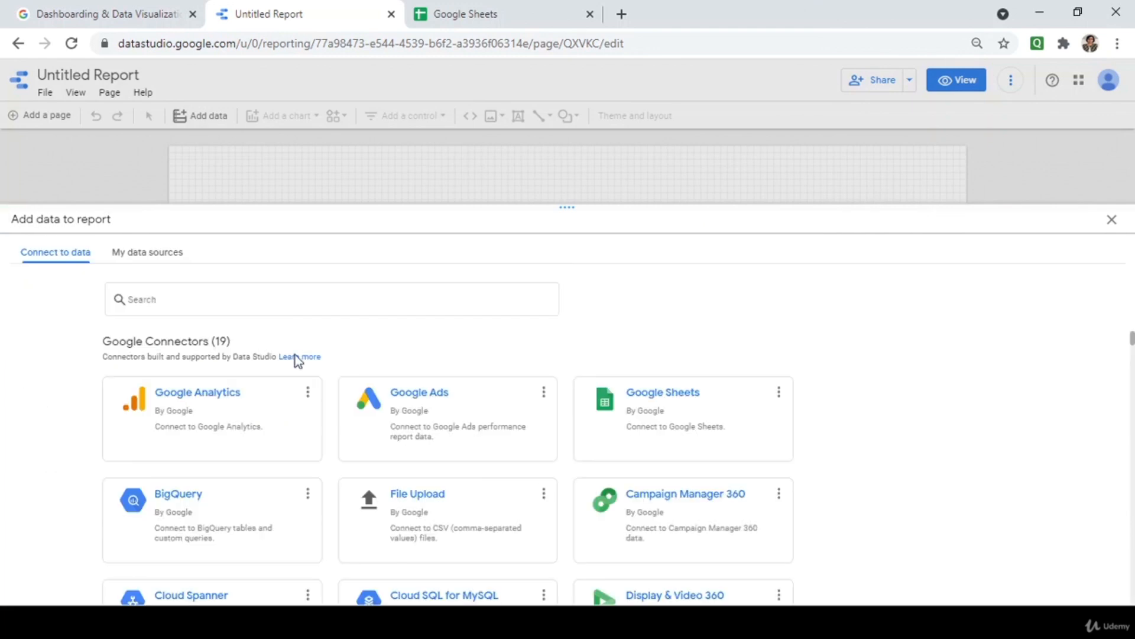
{"action": "left_click", "coordinate": [652, 435]}
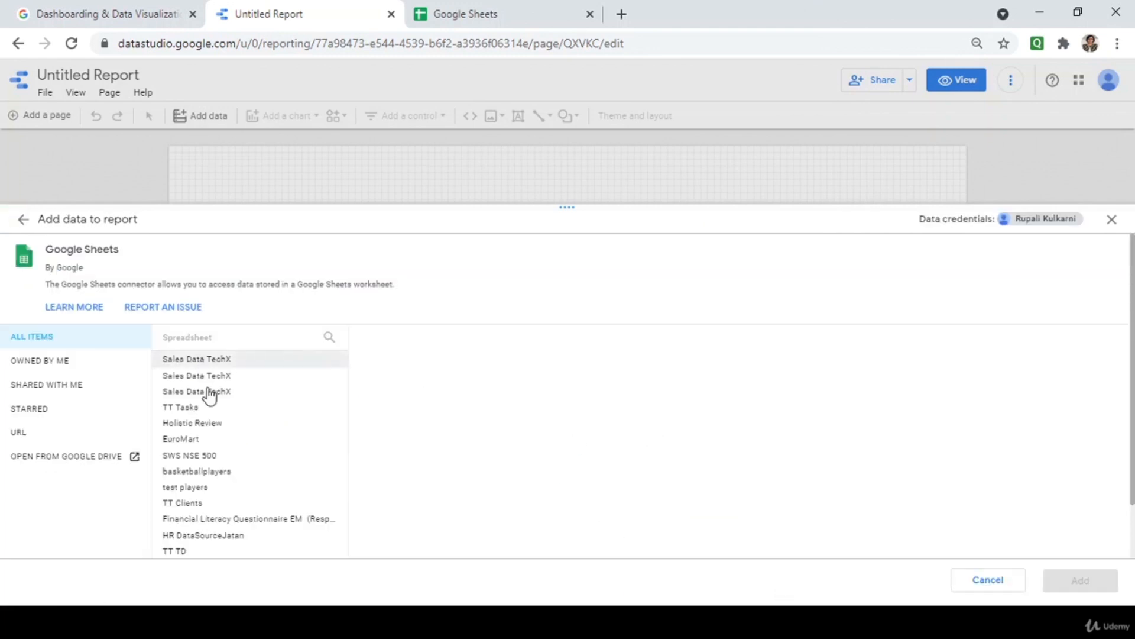
{"action": "scroll", "coordinate": [223, 469], "scroll_direction": "down", "scroll_amount": 2}
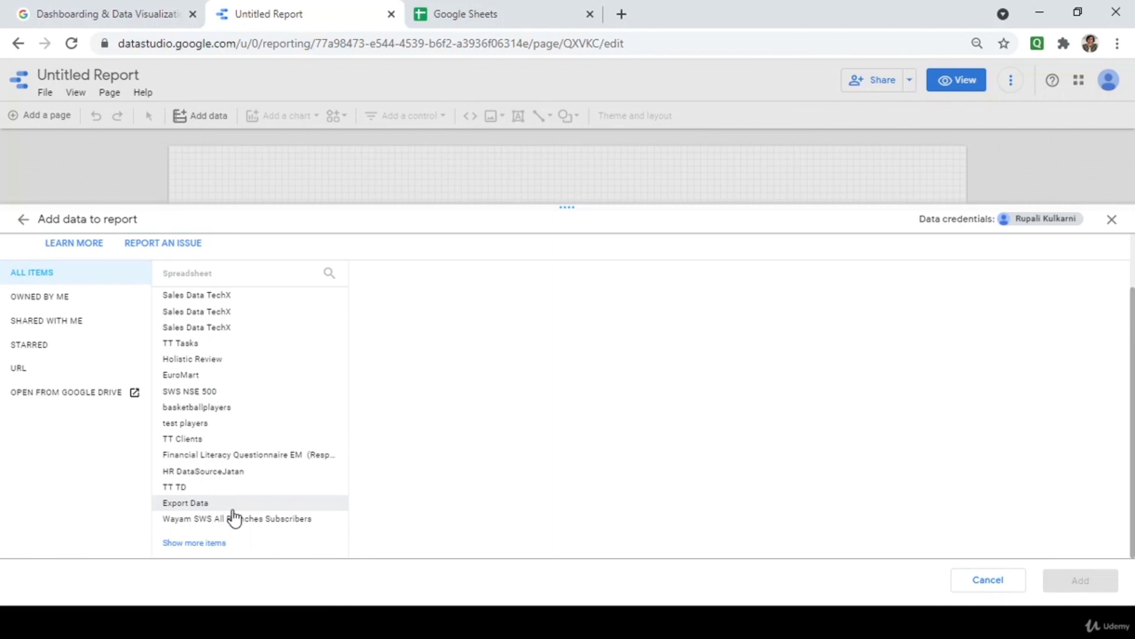
{"action": "scroll", "coordinate": [234, 518], "scroll_direction": "up", "scroll_amount": 2}
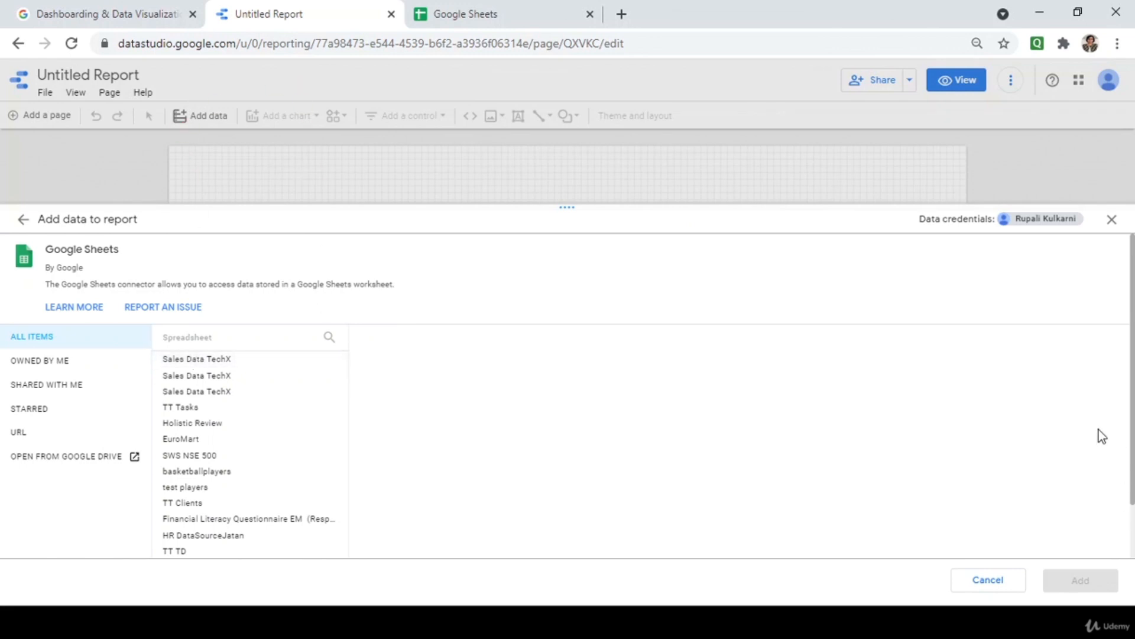
{"action": "left_click", "coordinate": [1112, 219]}
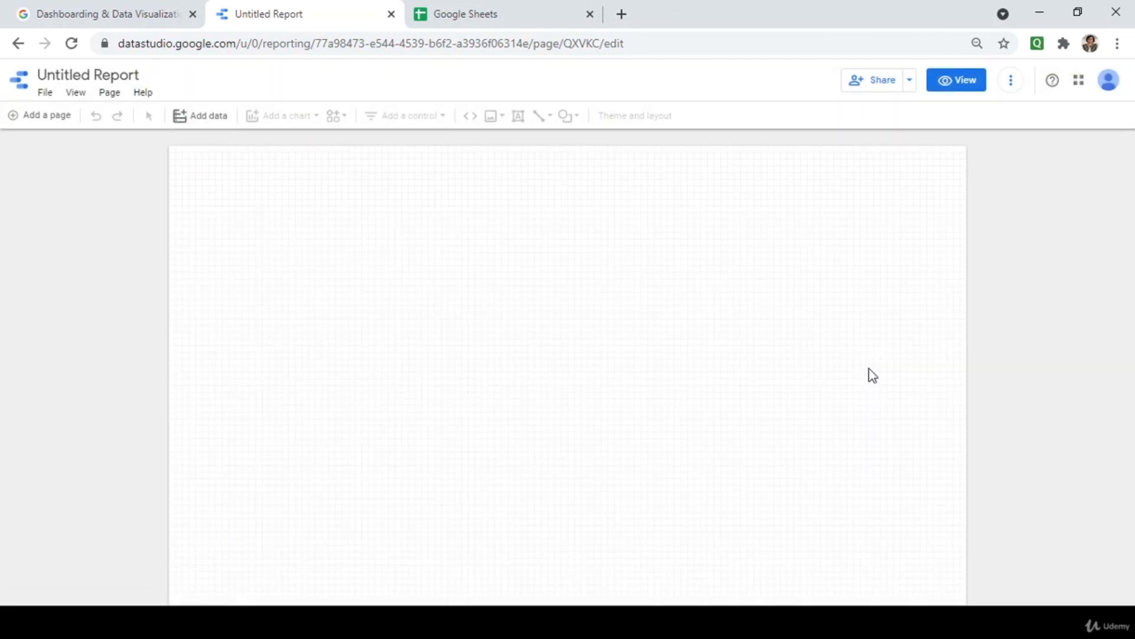
Add the sales-exp-19-20 sheet from Sales Data TechABC (Owned by me) to the report.
{"action": "left_click", "coordinate": [180, 118]}
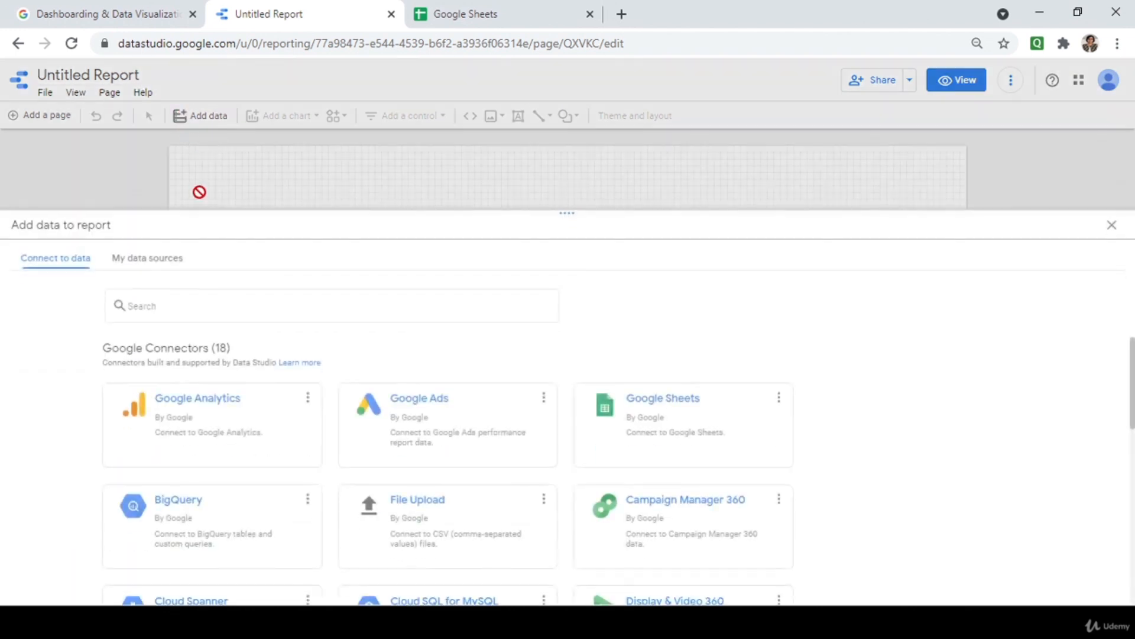
{"action": "left_click", "coordinate": [631, 403]}
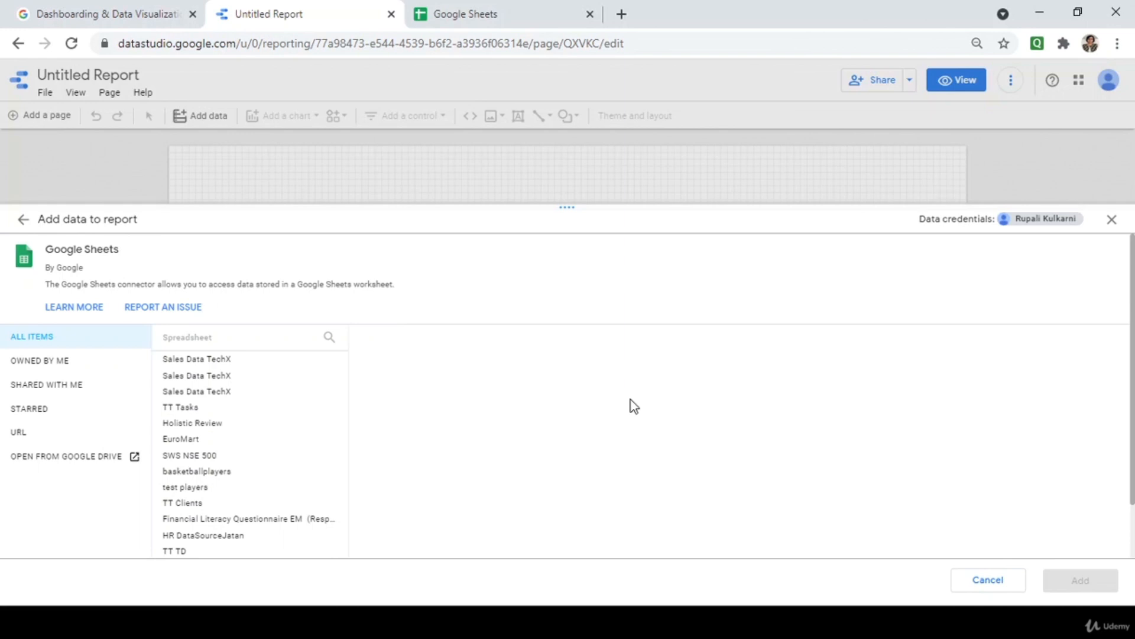
{"action": "left_click", "coordinate": [66, 363]}
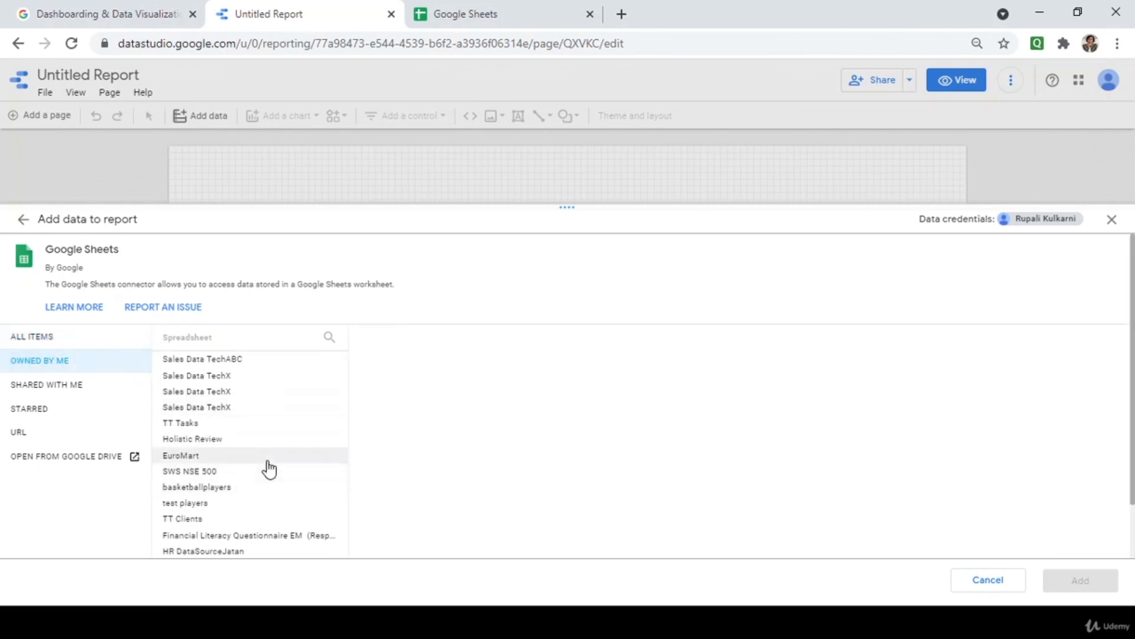
{"action": "left_click", "coordinate": [243, 362]}
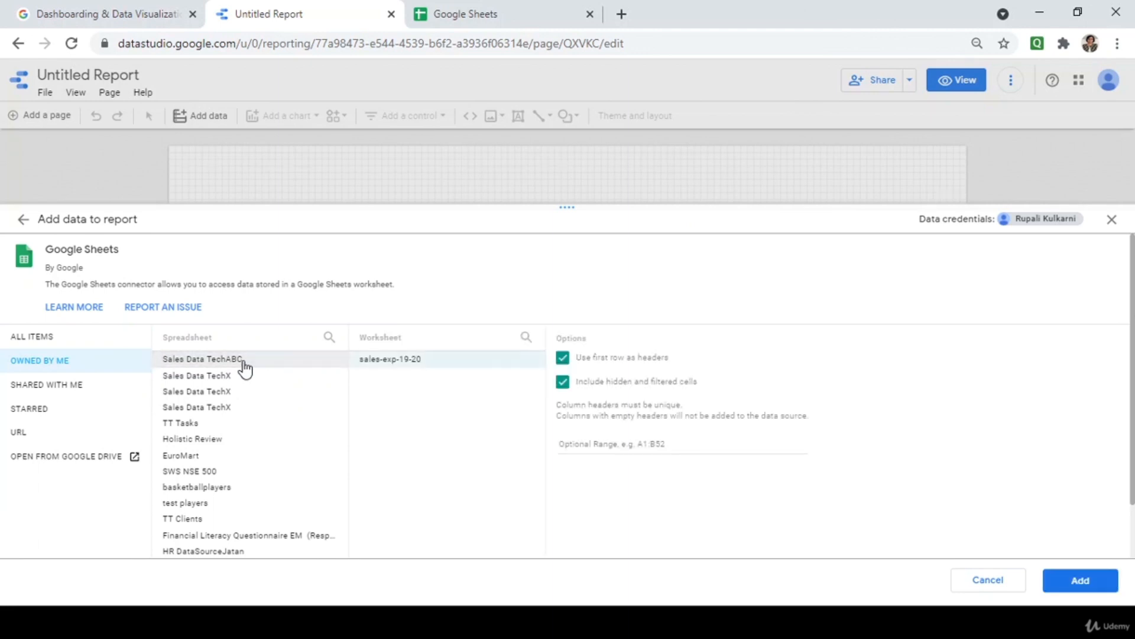
{"action": "left_click", "coordinate": [1064, 582]}
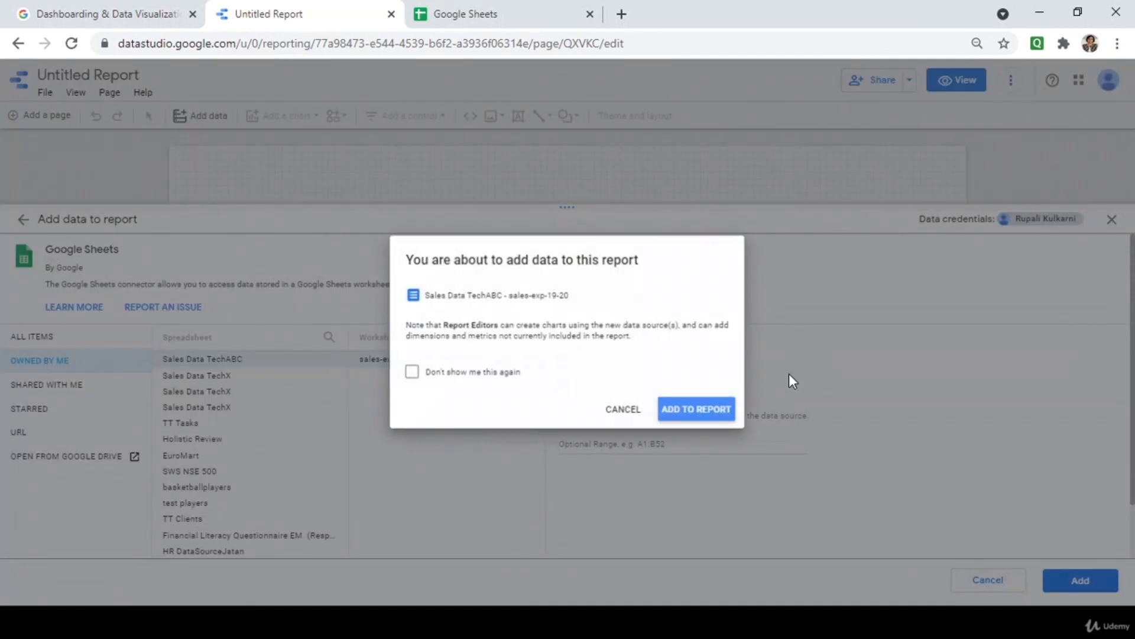
{"action": "left_click", "coordinate": [731, 411]}
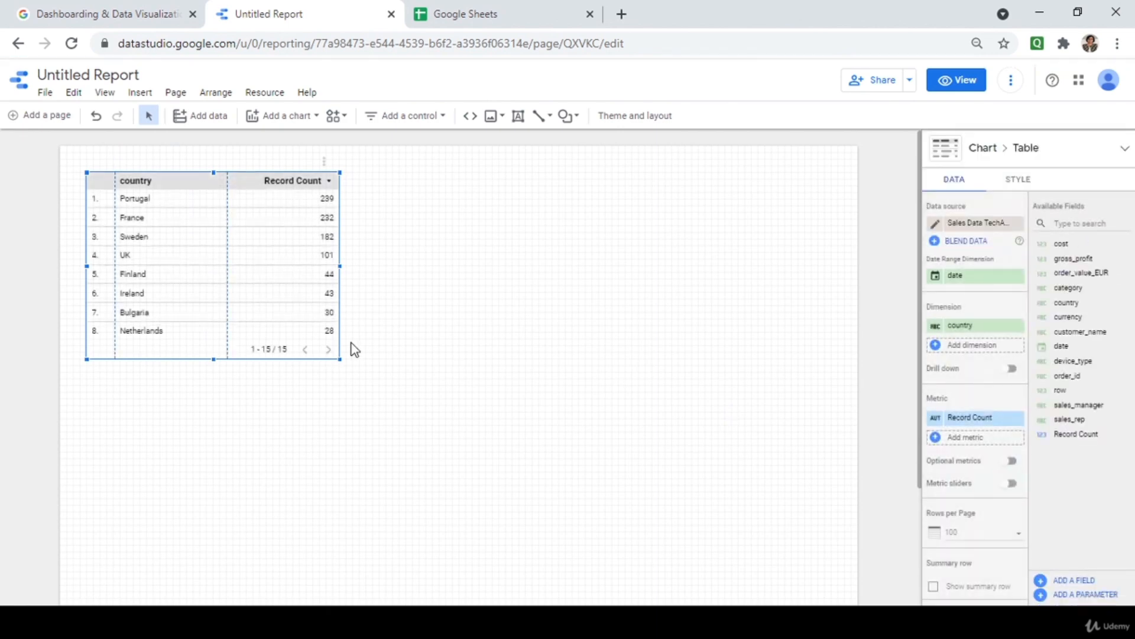
Move the country/Record Count table to the right and enlarge it to show more rows.
{"action": "left_click_drag", "start_coordinate": [225, 174], "coordinate": [383, 175]}
{"action": "left_click_drag", "start_coordinate": [498, 358], "coordinate": [618, 381]}
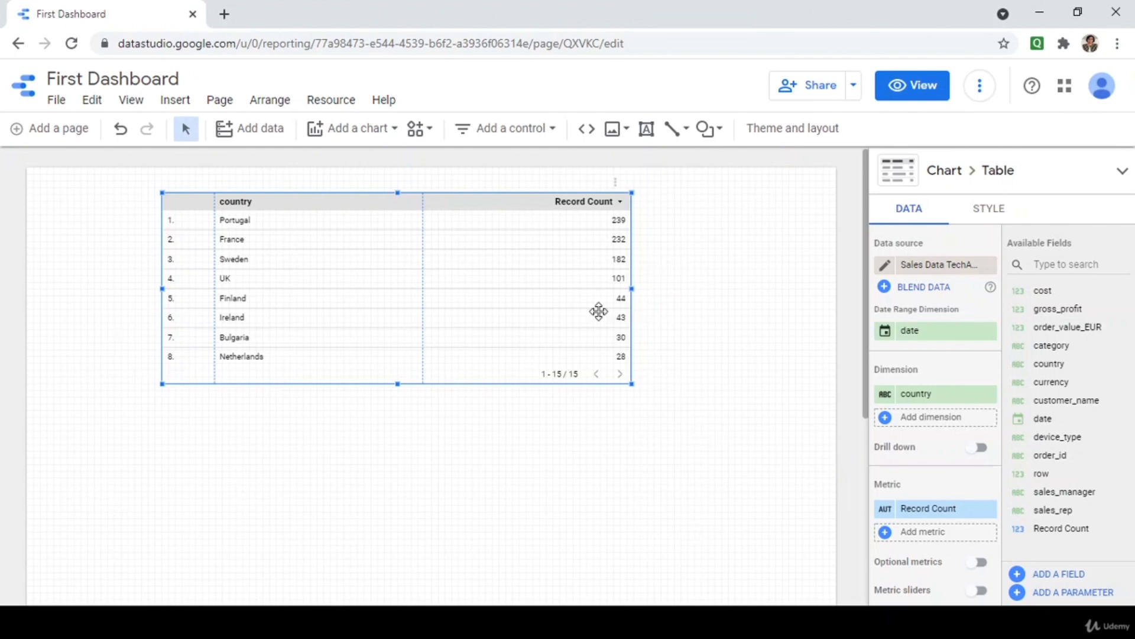
Nudge the country/Record Count table a little further right.
{"action": "left_click_drag", "start_coordinate": [598, 312], "coordinate": [626, 316]}
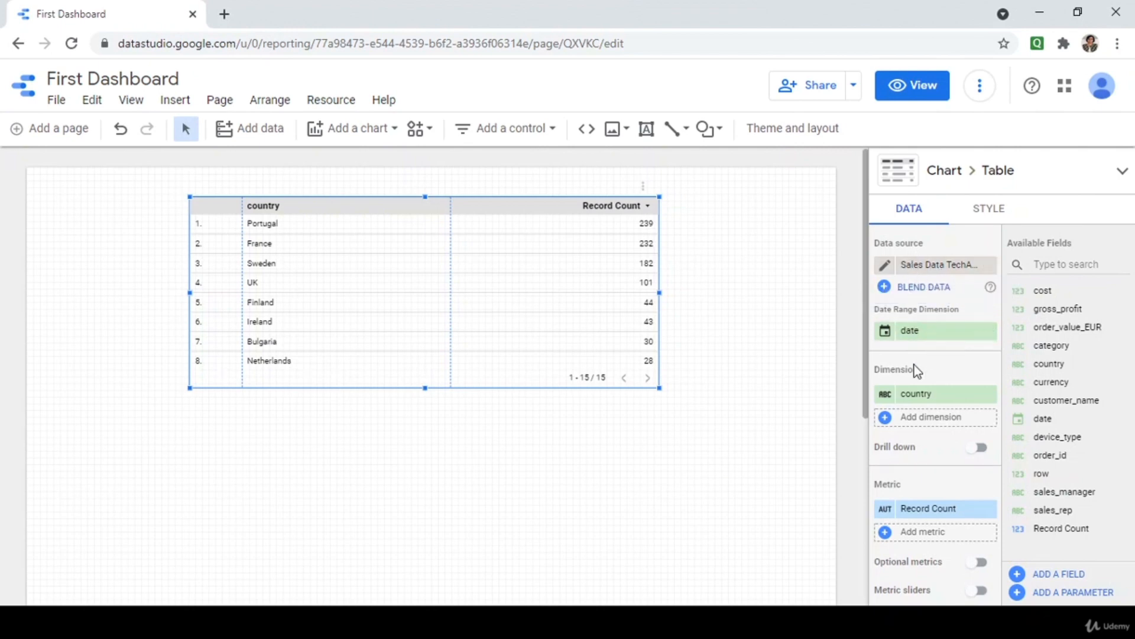
Try gross_profit as a second table dimension, widen its column, then remove it.
{"action": "scroll", "coordinate": [914, 364], "scroll_direction": "down", "scroll_amount": 3}
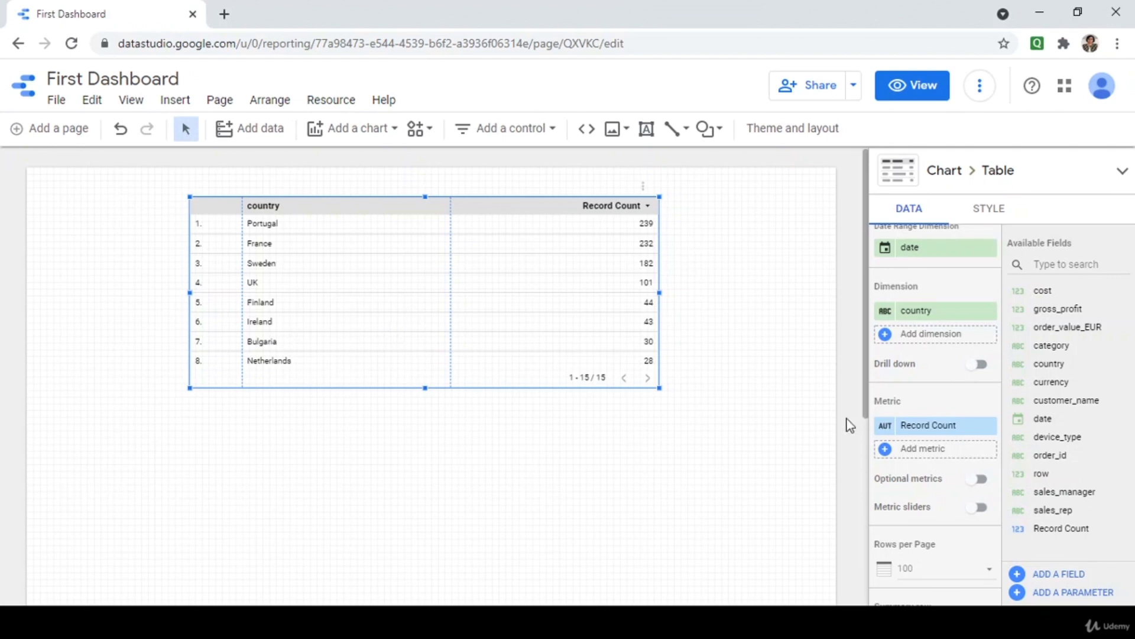
{"action": "left_click", "coordinate": [887, 337]}
{"action": "scroll", "coordinate": [903, 471], "scroll_direction": "down", "scroll_amount": 2}
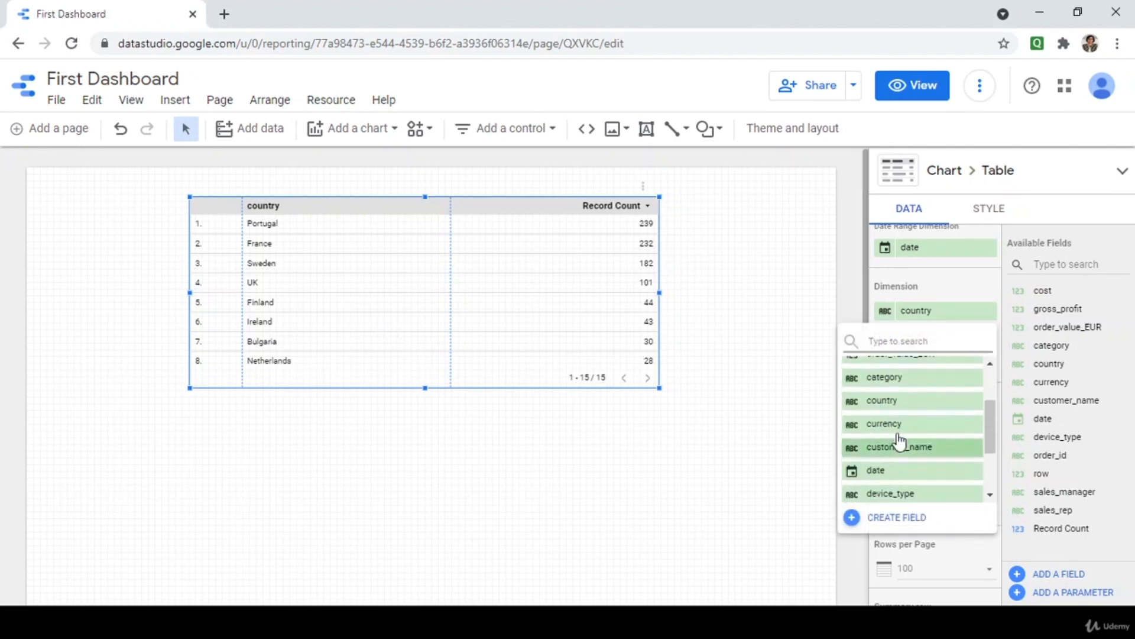
{"action": "left_click", "coordinate": [869, 342]}
{"action": "type", "text": "sale"}
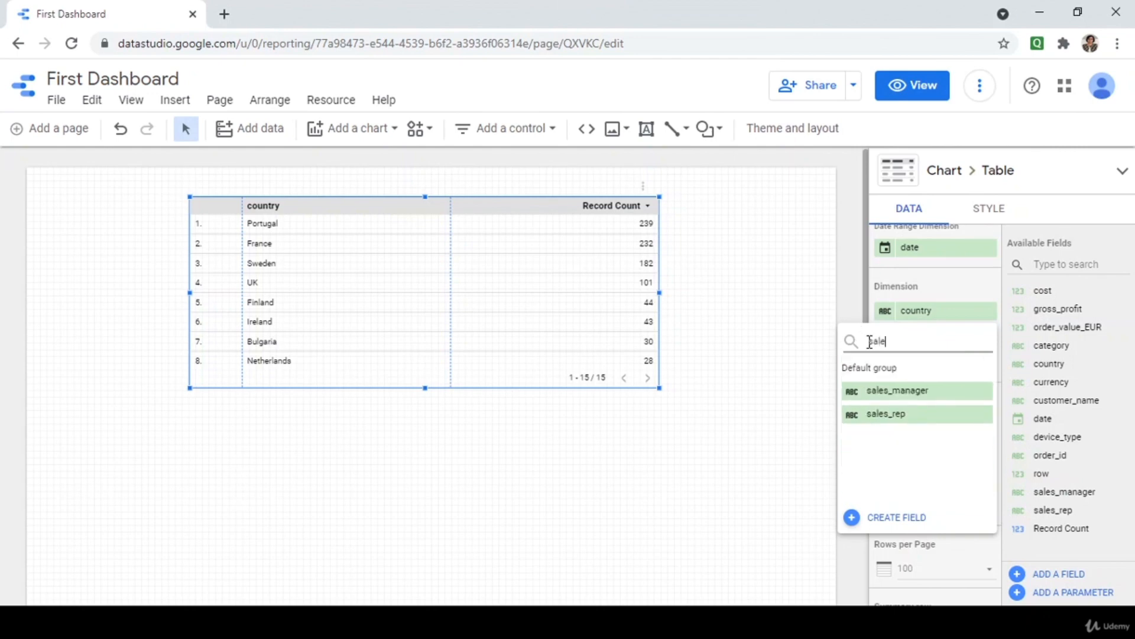
{"action": "key", "text": "BackSpace"}
{"action": "key", "text": "BackSpace"}
{"action": "type", "text": "gro"}
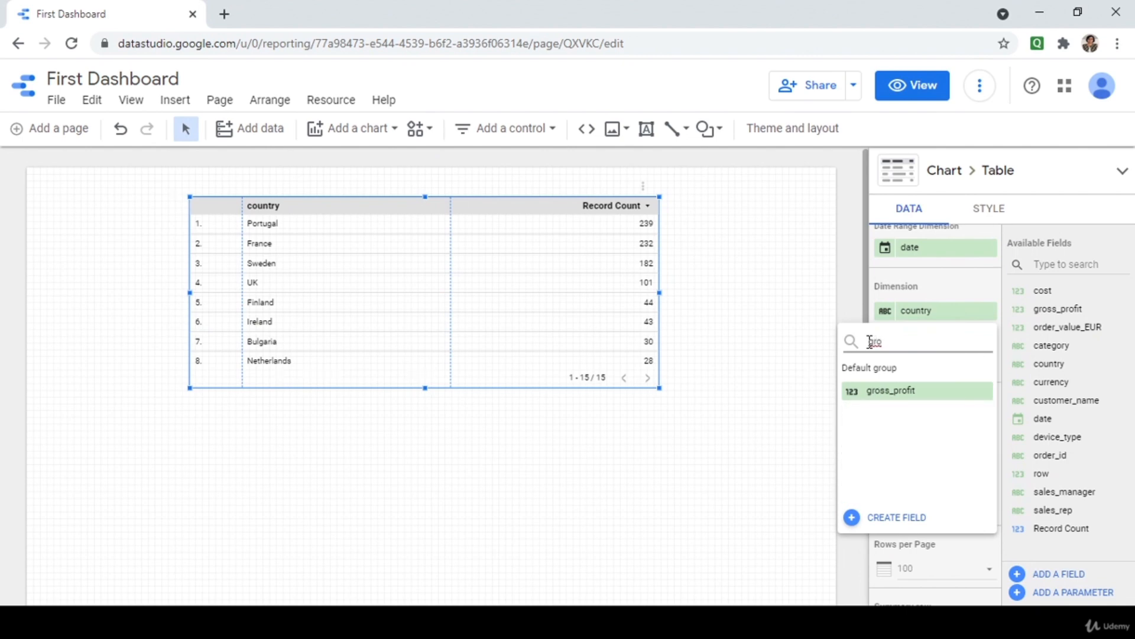
{"action": "left_click", "coordinate": [877, 392]}
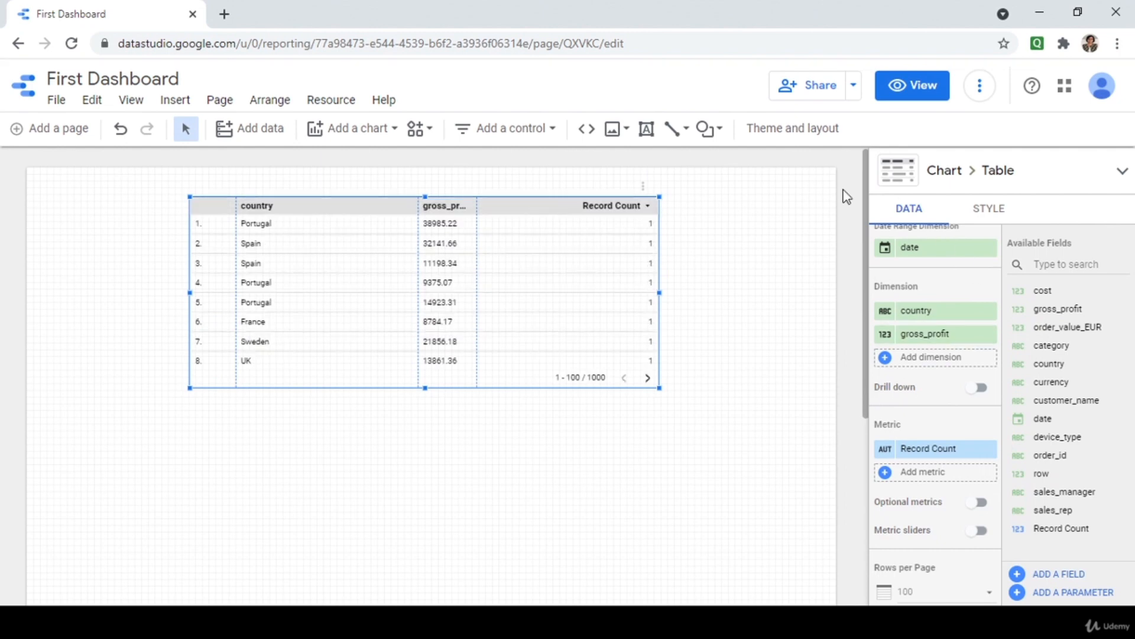
{"action": "left_click_drag", "start_coordinate": [477, 212], "coordinate": [530, 241]}
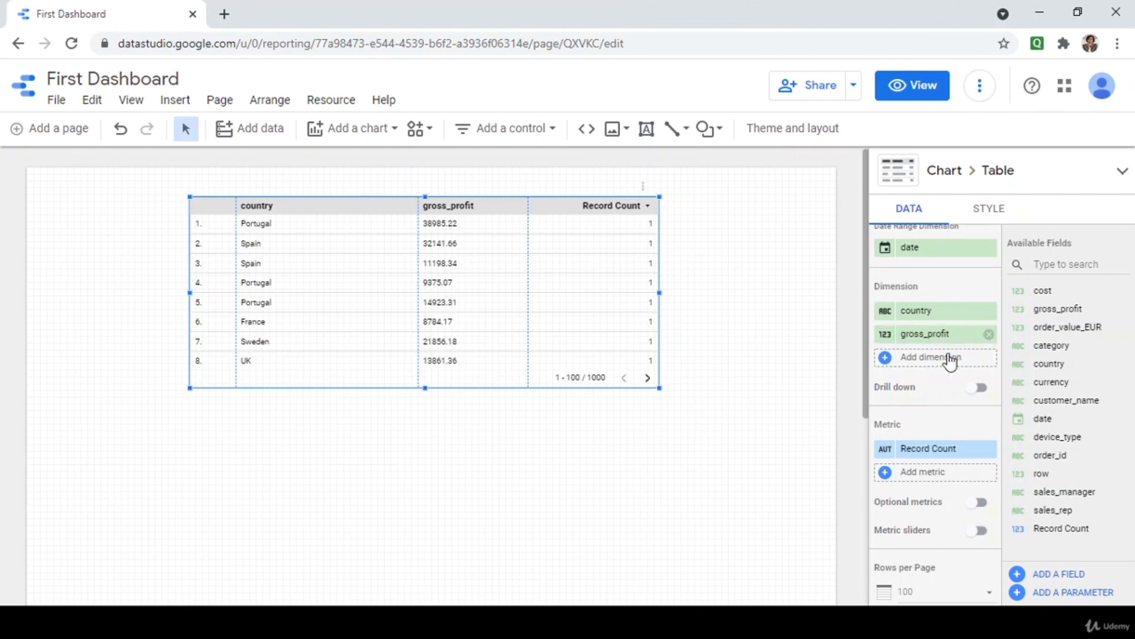
{"action": "left_click", "coordinate": [988, 335]}
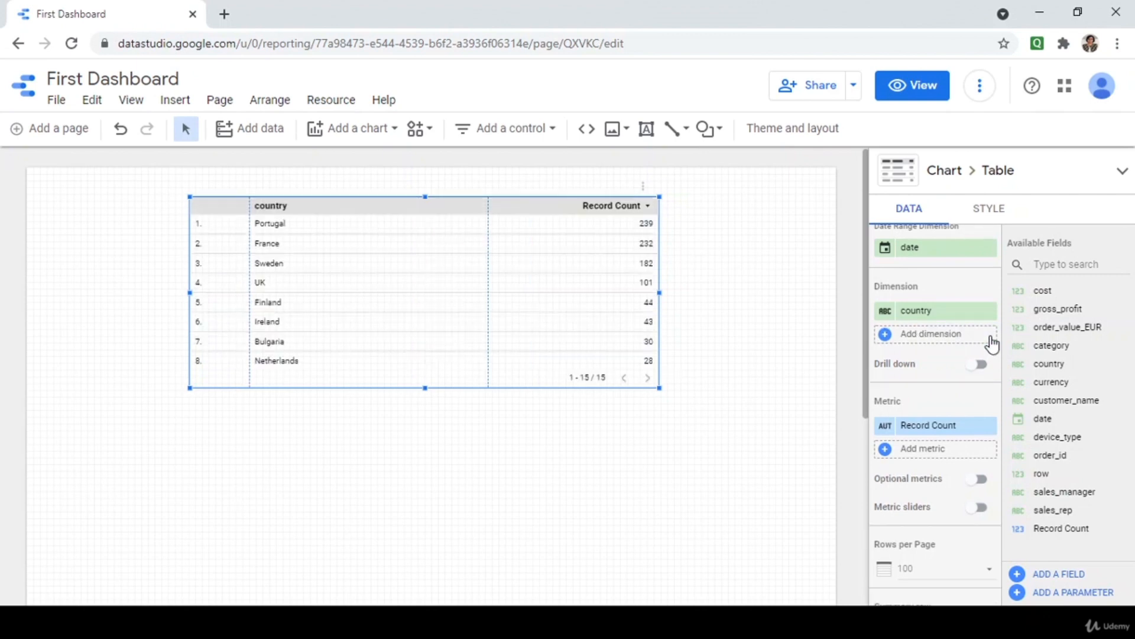
Add sales_manager as the second dimension and widen its column to show full names.
{"action": "left_click", "coordinate": [955, 333]}
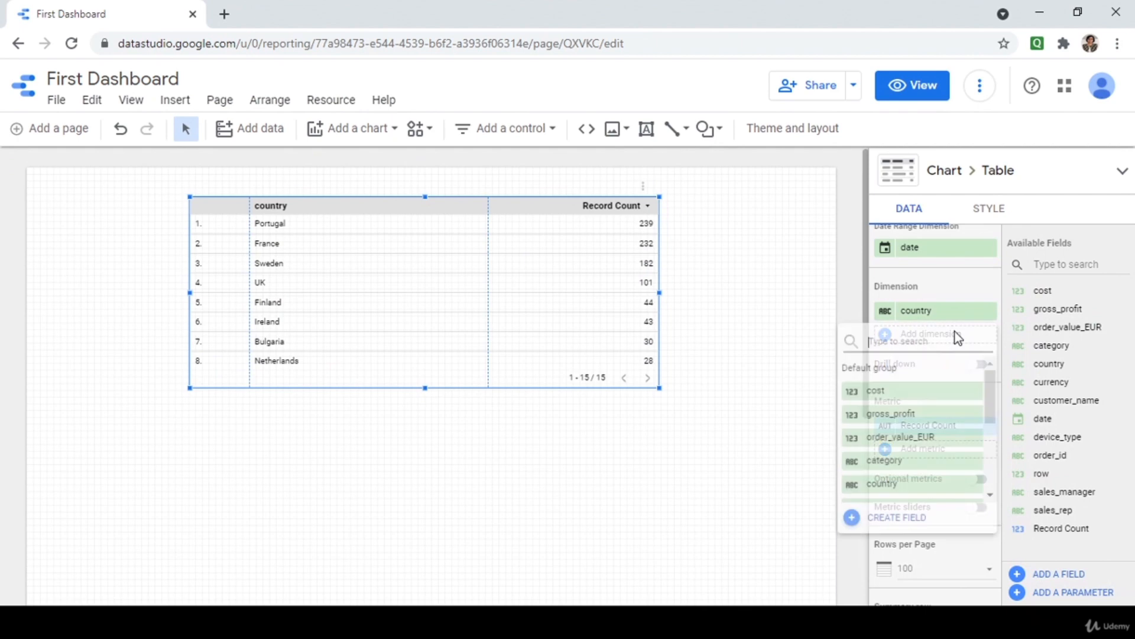
{"action": "type", "text": "sale"}
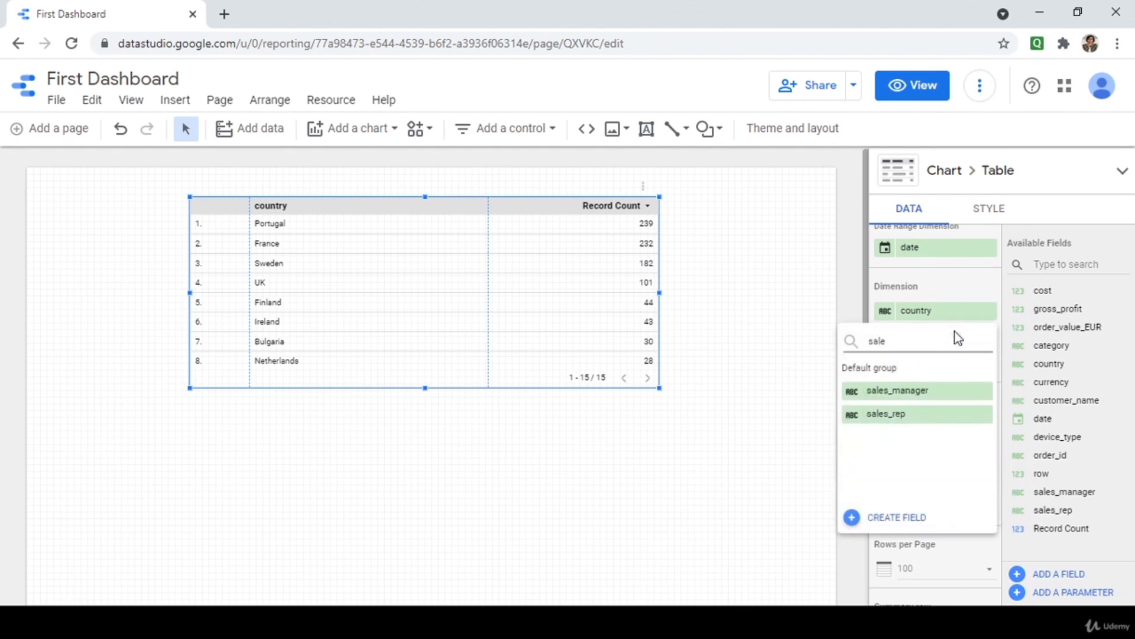
{"action": "left_click", "coordinate": [920, 392]}
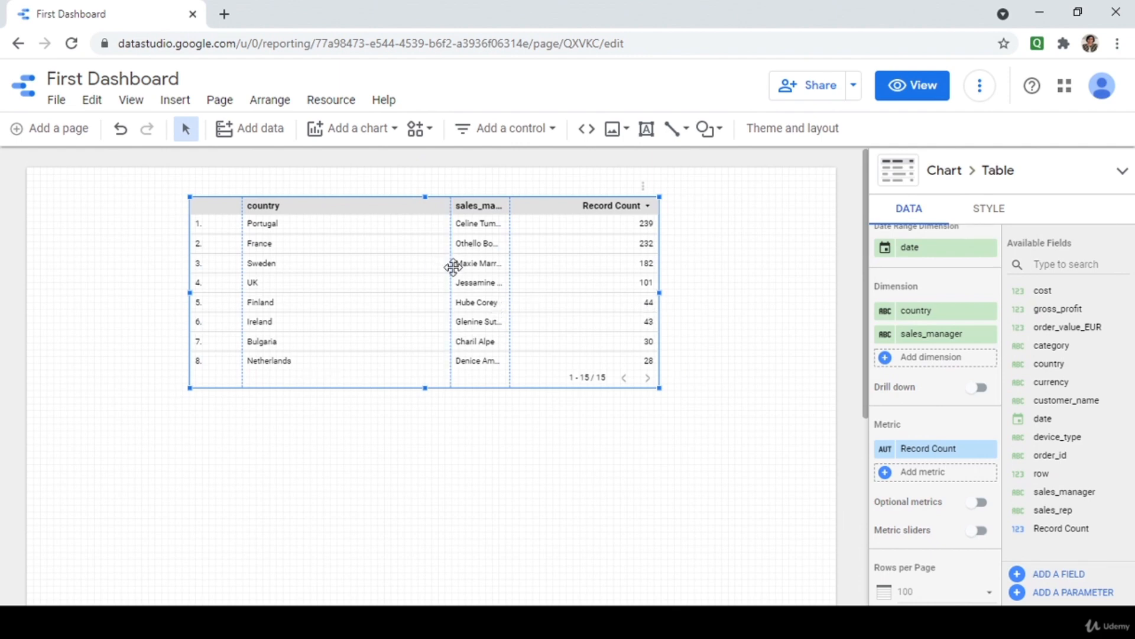
{"action": "left_click_drag", "start_coordinate": [451, 264], "coordinate": [393, 244]}
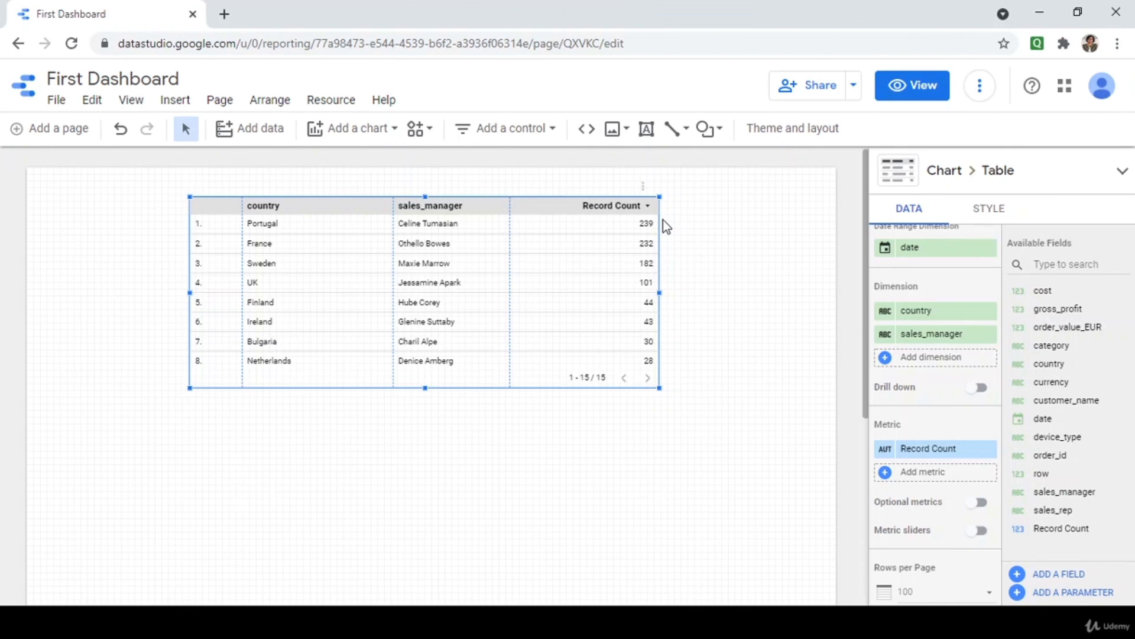
Replace the table's Record Count metric with gross_profit.
{"action": "left_click", "coordinate": [989, 450]}
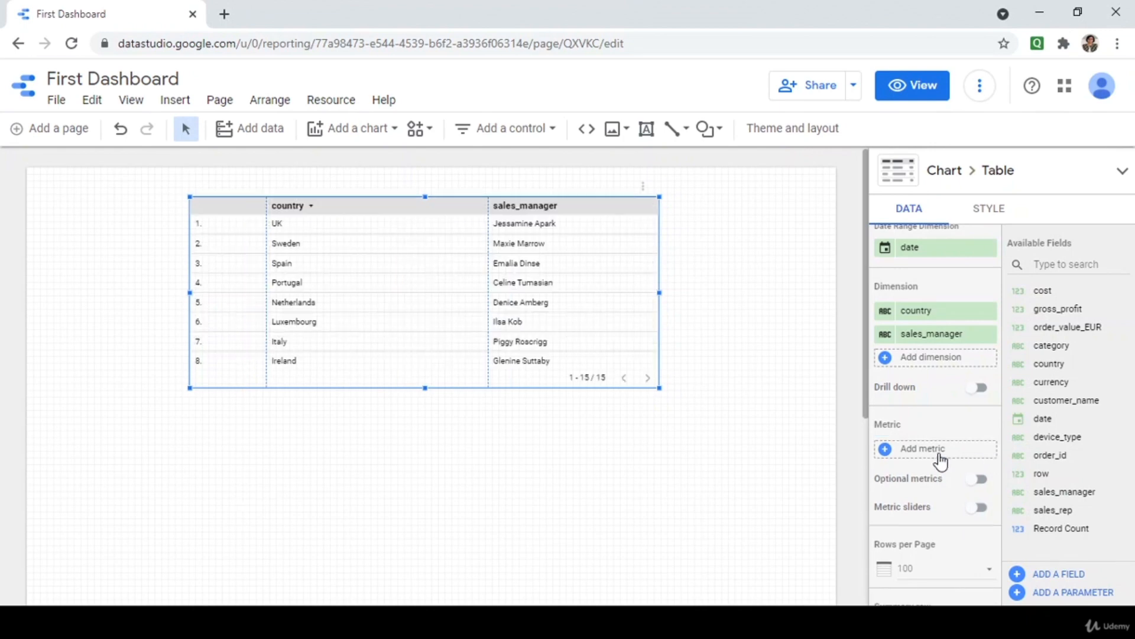
{"action": "left_click", "coordinate": [943, 457]}
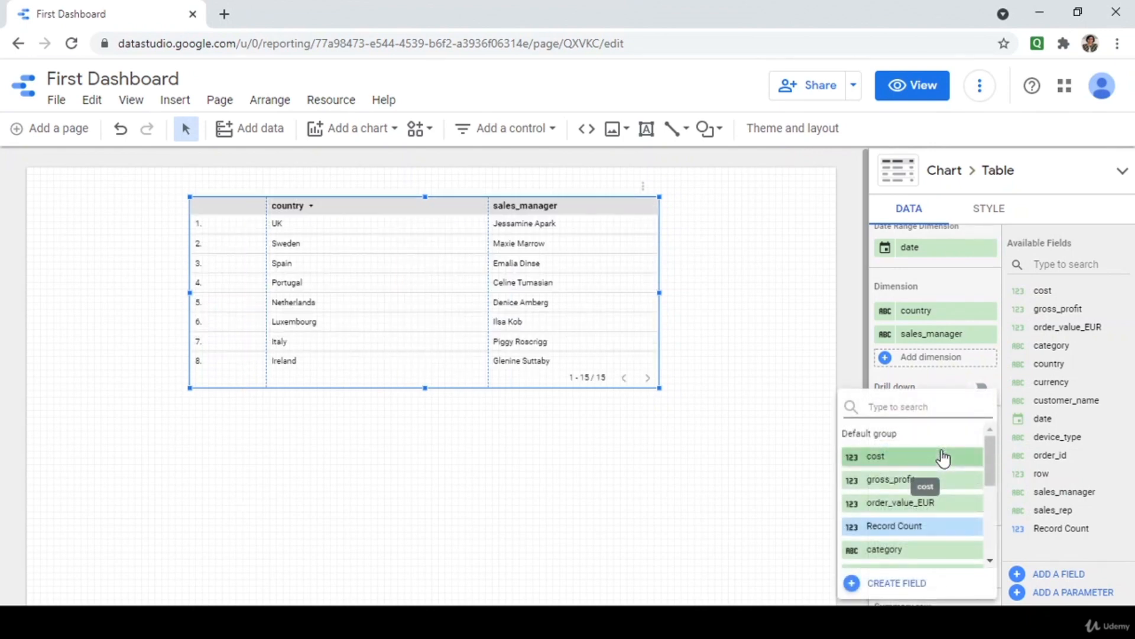
{"action": "type", "text": "gro"}
{"action": "left_click", "coordinate": [944, 456]}
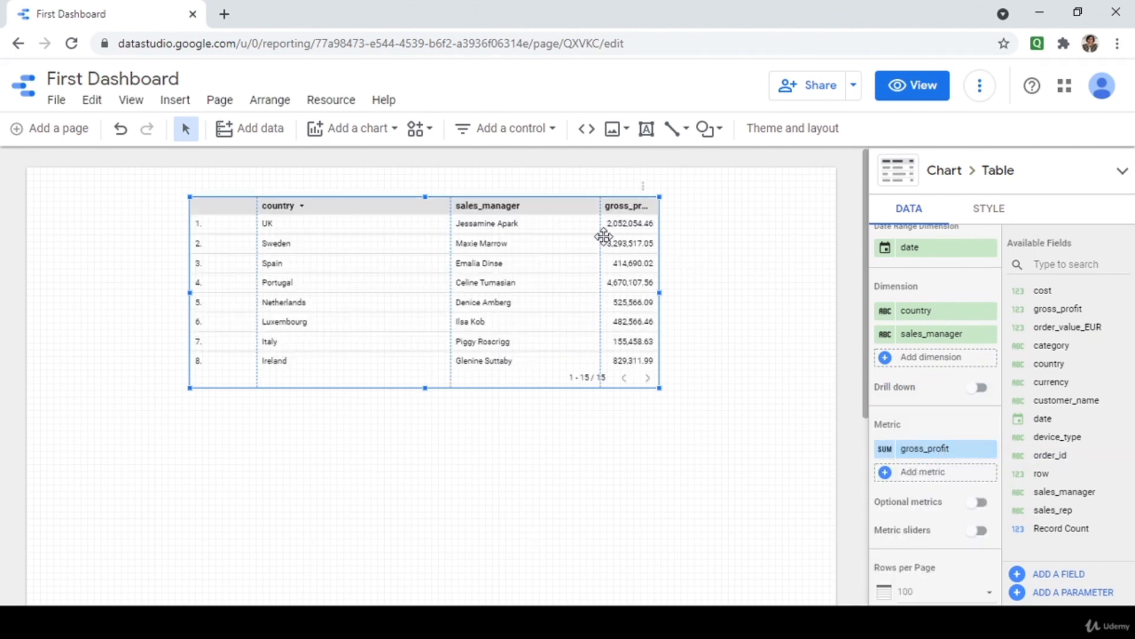
Widen the gross_profit column, enlarge the table, and preview the report in view mode.
{"action": "left_click_drag", "start_coordinate": [599, 245], "coordinate": [568, 241]}
{"action": "left_click_drag", "start_coordinate": [659, 387], "coordinate": [758, 395]}
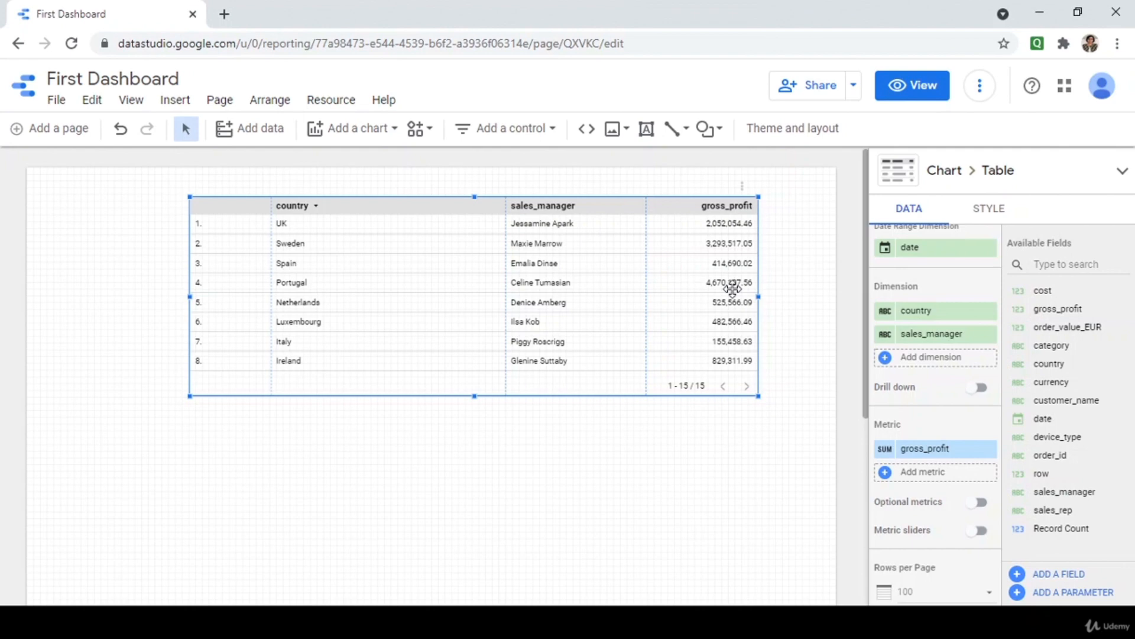
{"action": "left_click", "coordinate": [912, 93]}
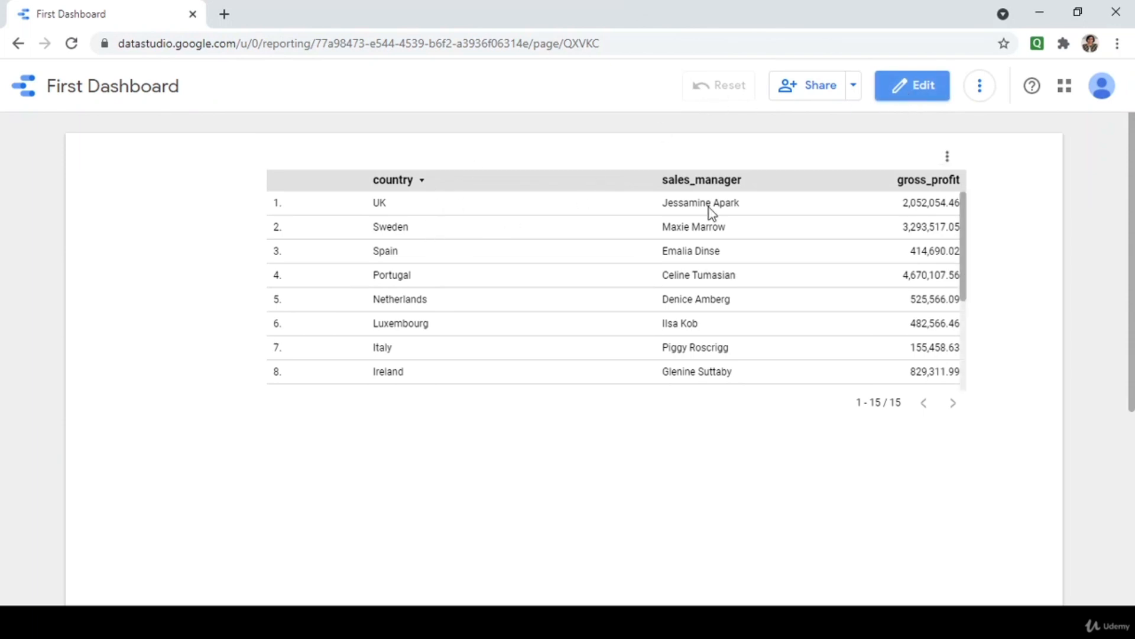
Sort the previewed table by gross_profit from highest to lowest, then return to edit mode.
{"action": "left_click", "coordinate": [946, 161]}
{"action": "mouse_move", "coordinate": [967, 188]}
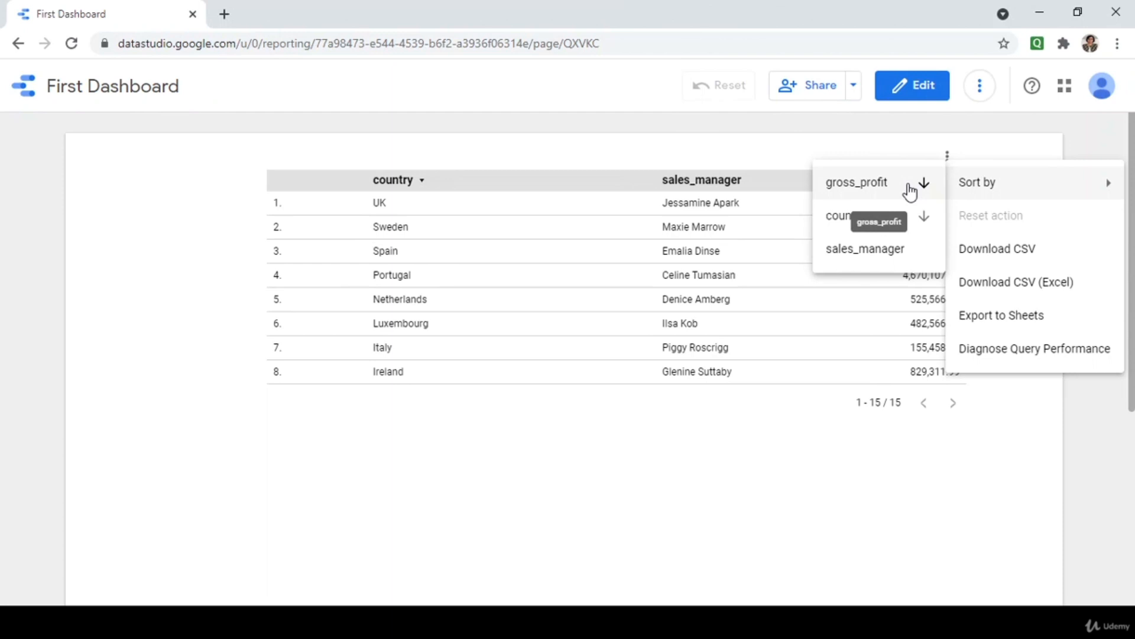
{"action": "left_click", "coordinate": [910, 188]}
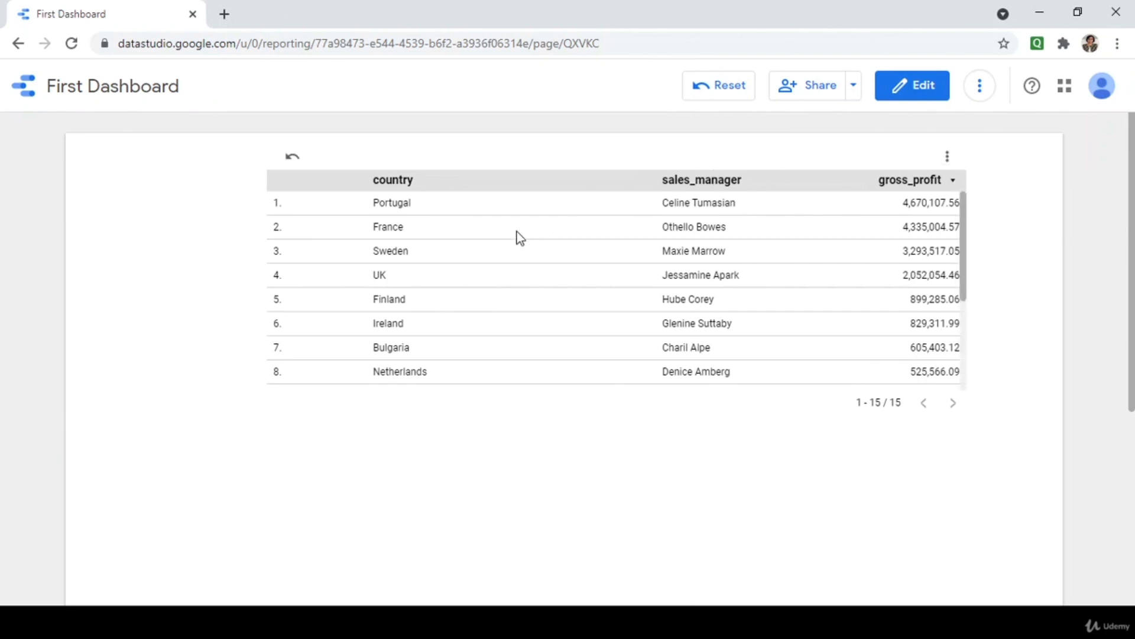
{"action": "left_click", "coordinate": [948, 156]}
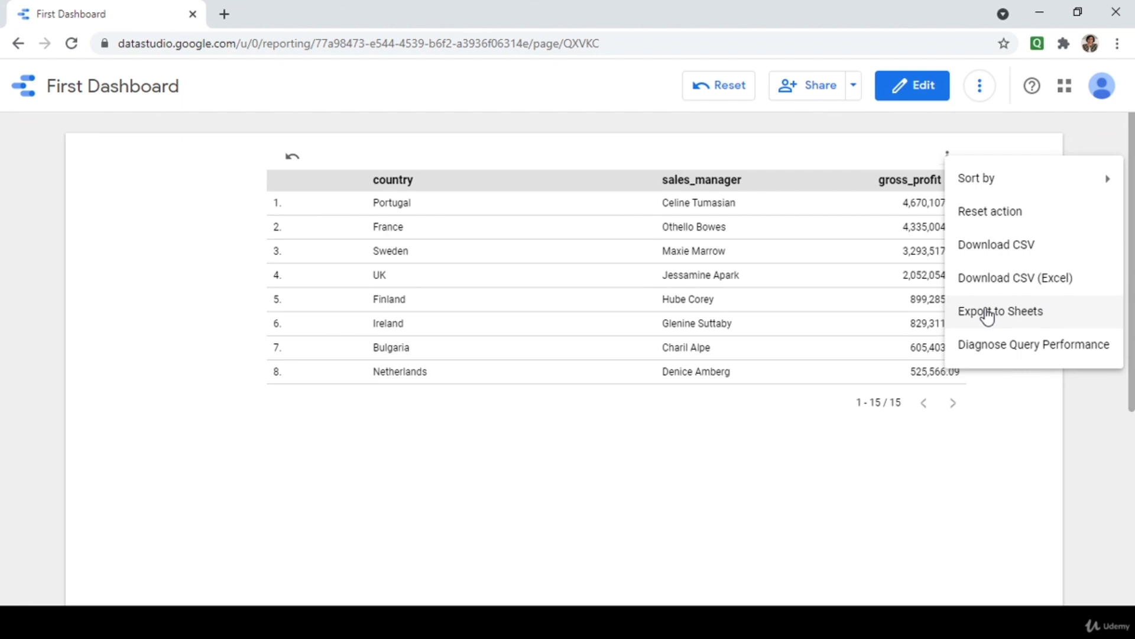
{"action": "left_click", "coordinate": [897, 140]}
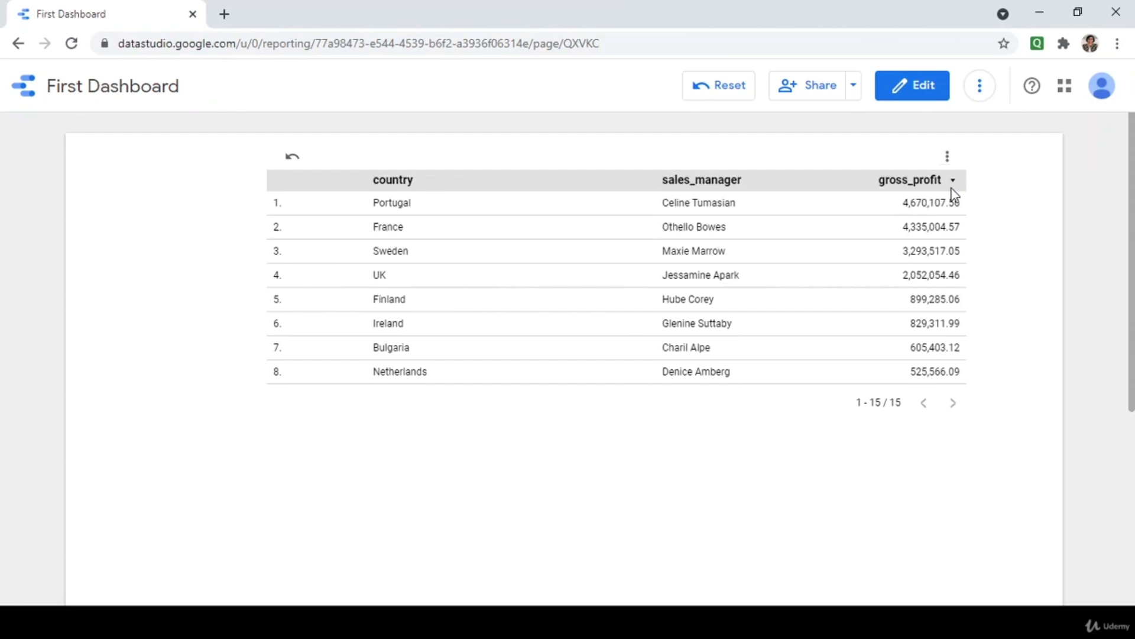
{"action": "left_click", "coordinate": [917, 90]}
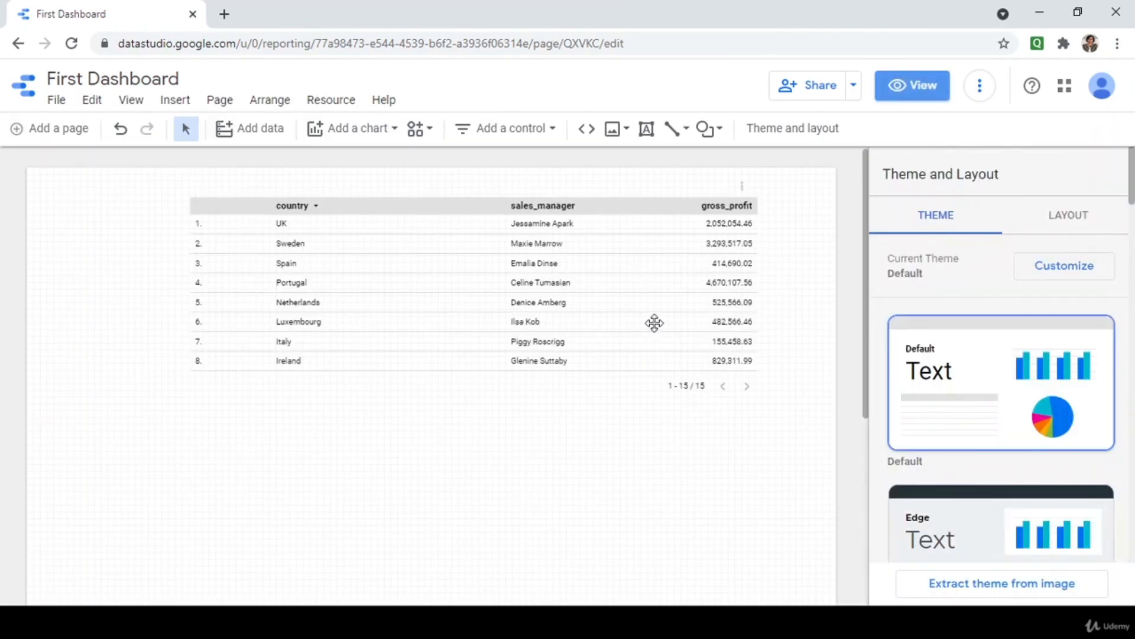
Set the table's header font size and label font size to 16px each.
{"action": "left_click", "coordinate": [653, 322]}
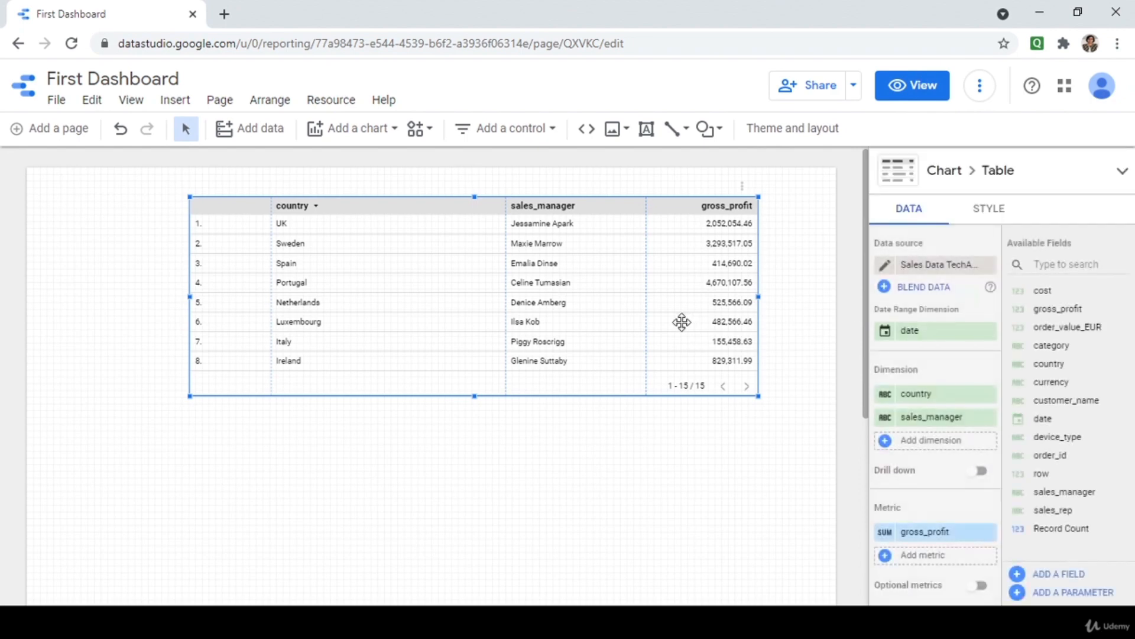
{"action": "left_click", "coordinate": [982, 212]}
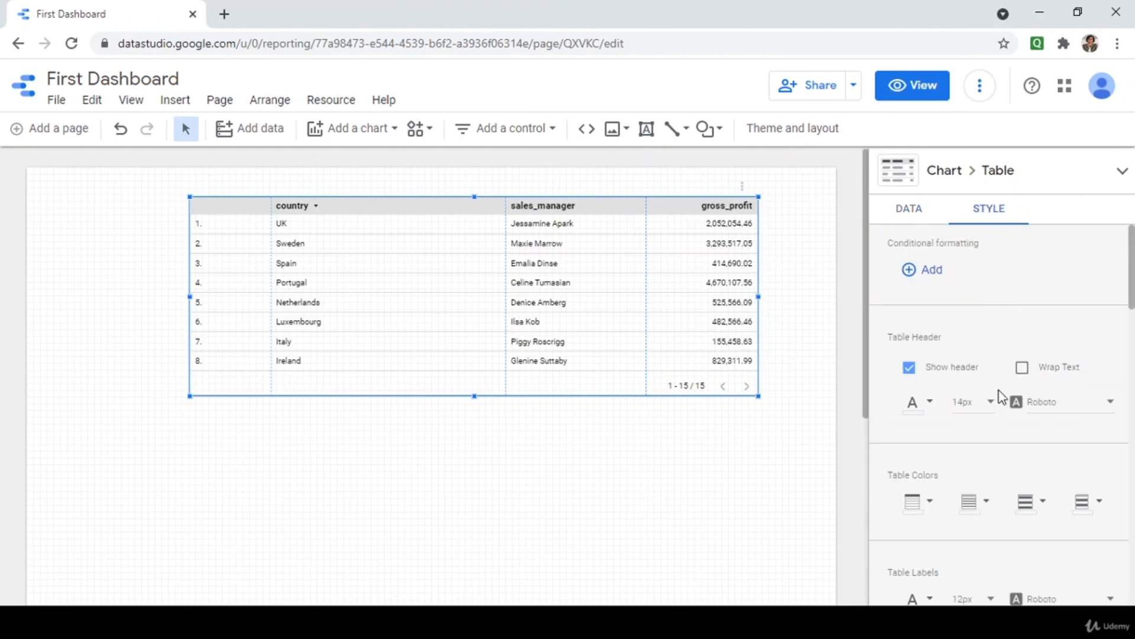
{"action": "left_click", "coordinate": [986, 406]}
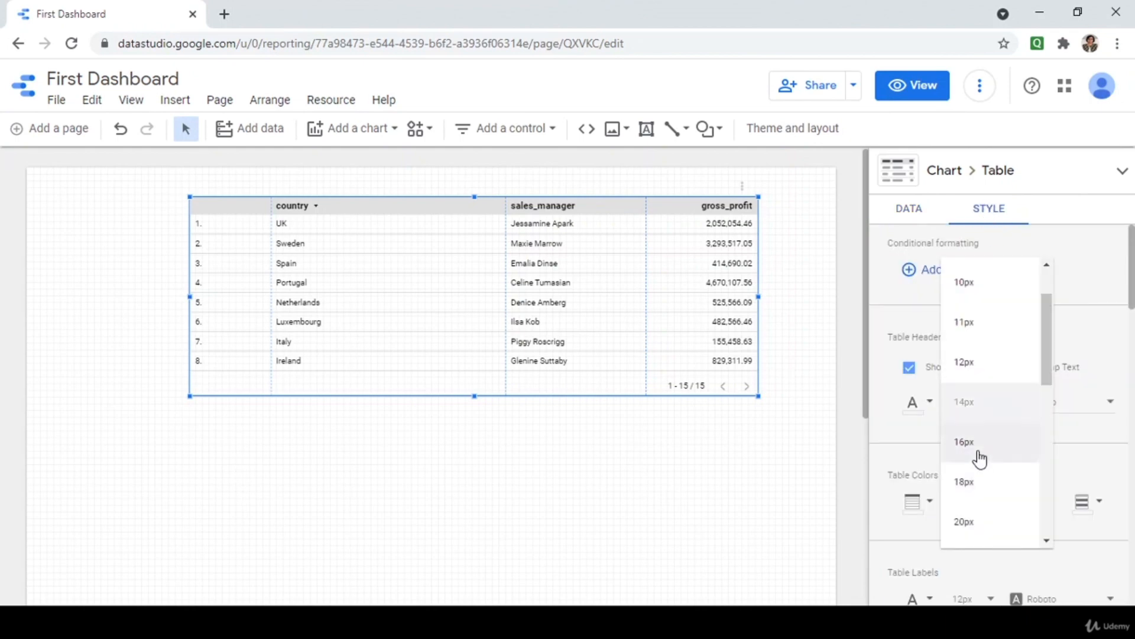
{"action": "left_click", "coordinate": [979, 451]}
{"action": "scroll", "coordinate": [982, 431], "scroll_direction": "down", "scroll_amount": 3}
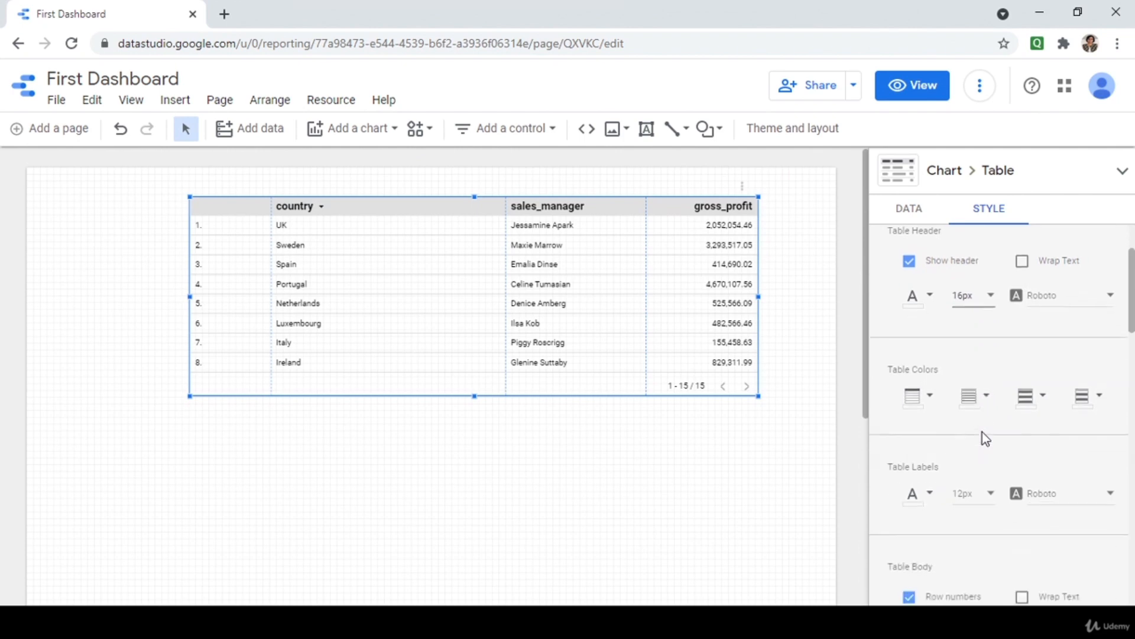
{"action": "left_click", "coordinate": [982, 433]}
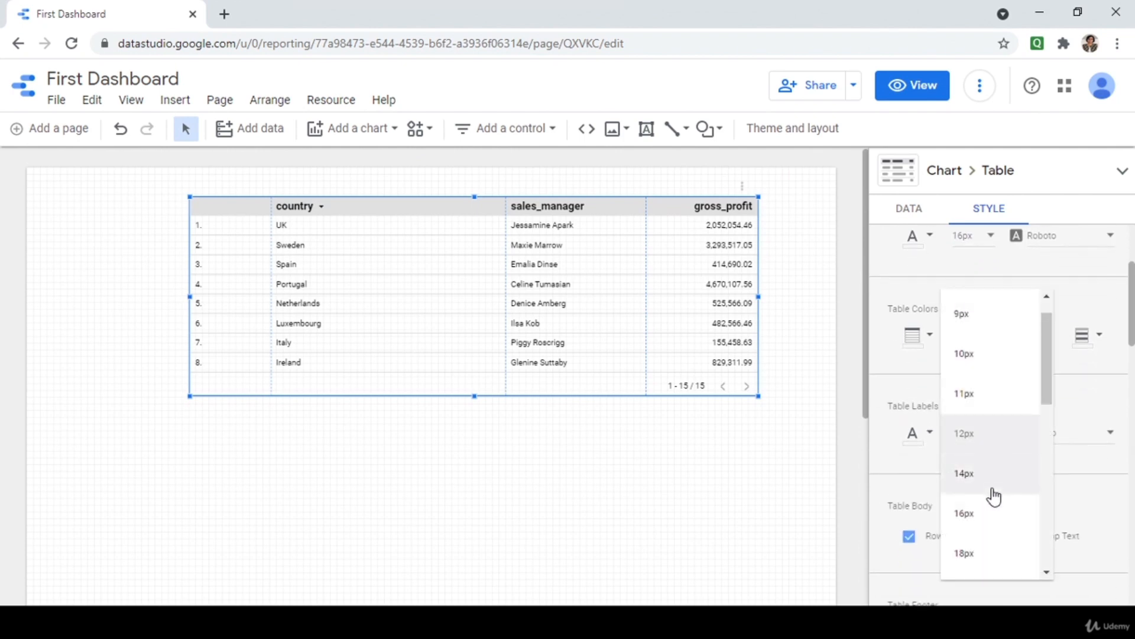
{"action": "left_click", "coordinate": [987, 514]}
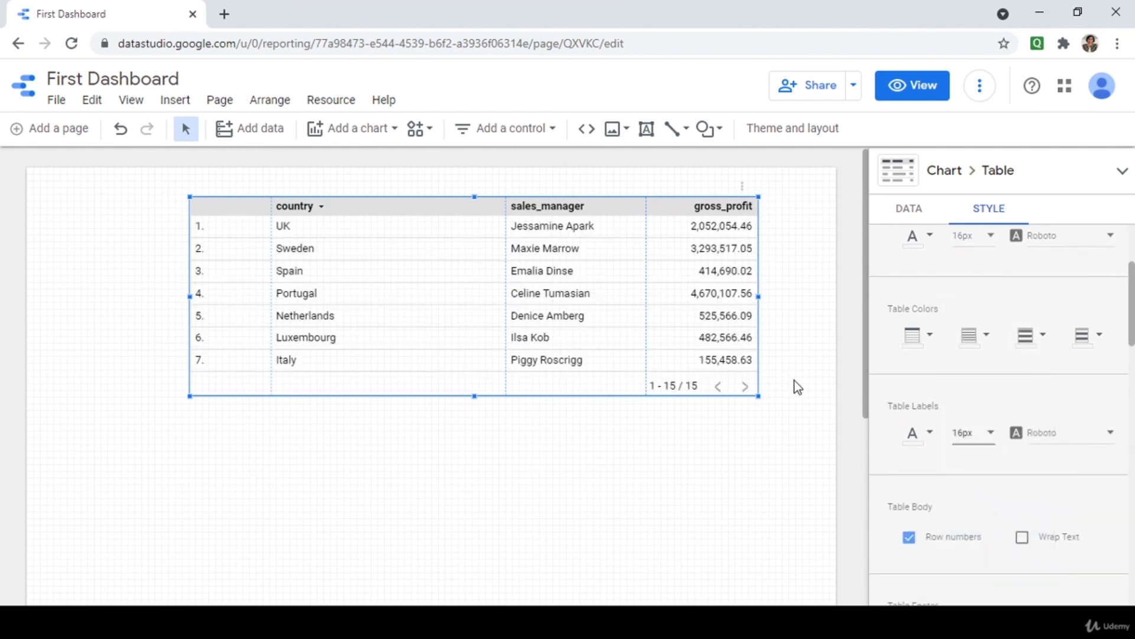
{"action": "left_click", "coordinate": [794, 456]}
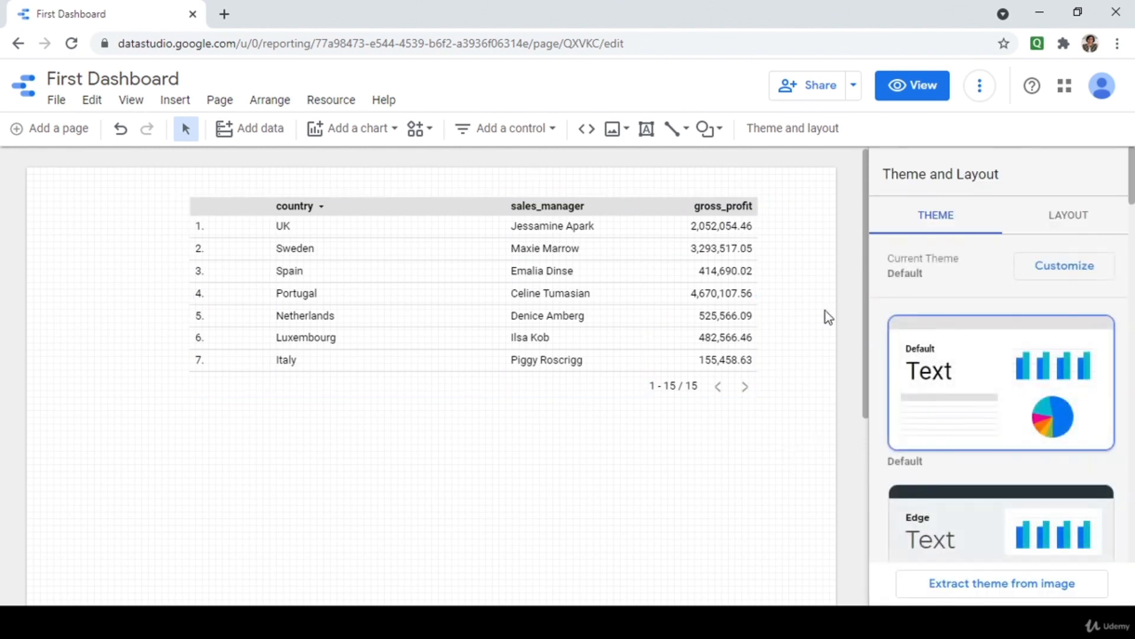
{"action": "left_click", "coordinate": [712, 254]}
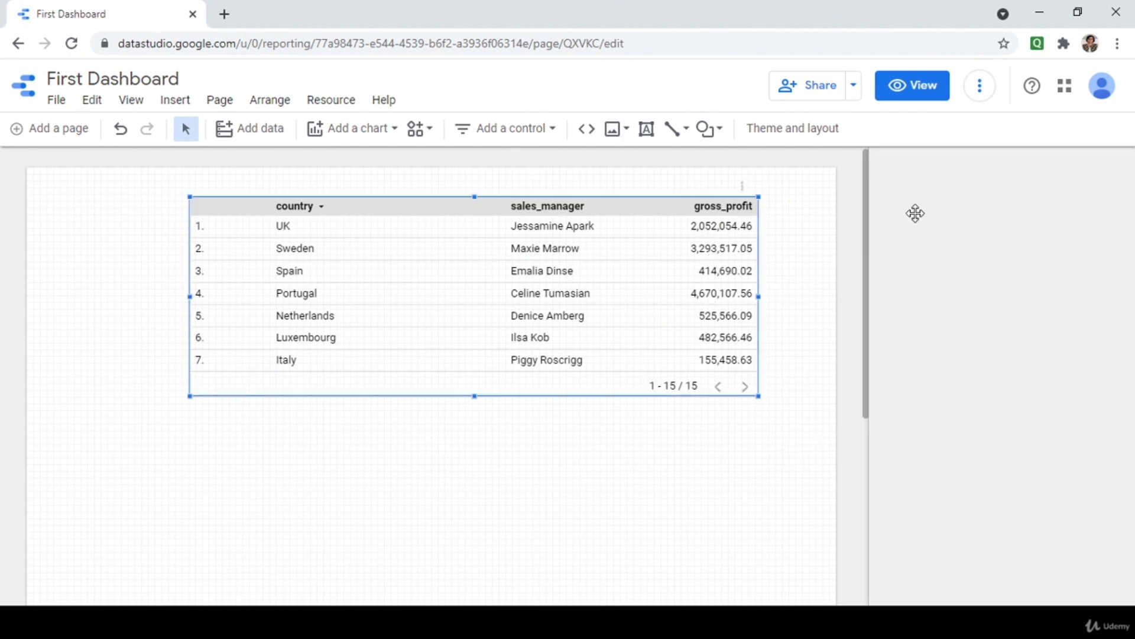
{"action": "scroll", "coordinate": [937, 440], "scroll_direction": "down", "scroll_amount": 3}
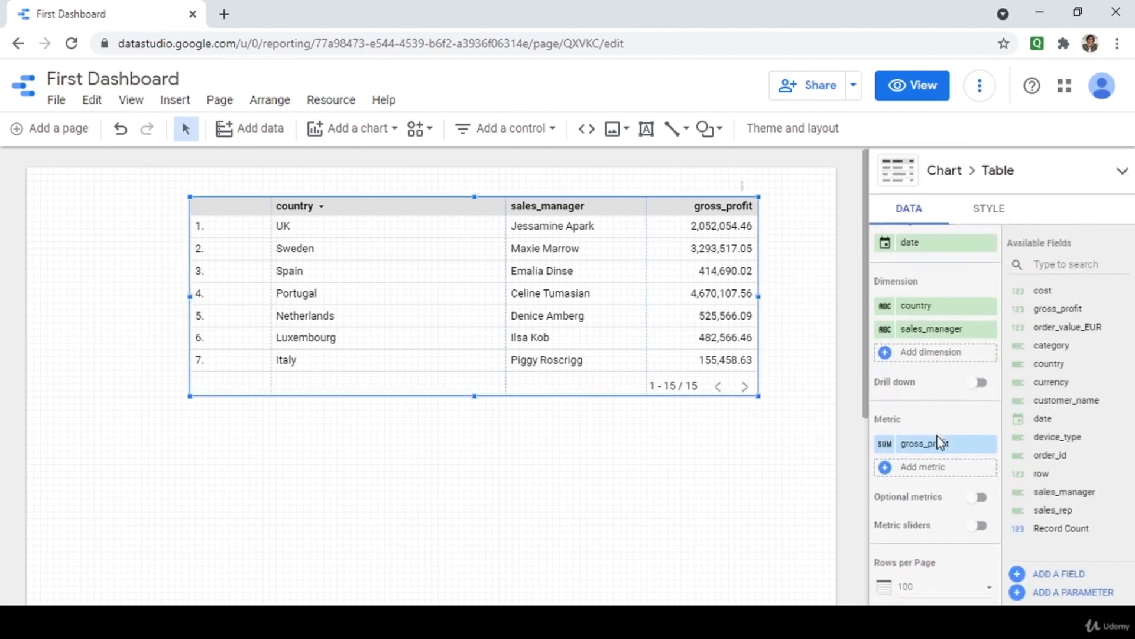
{"action": "scroll", "coordinate": [925, 284], "scroll_direction": "up", "scroll_amount": 1}
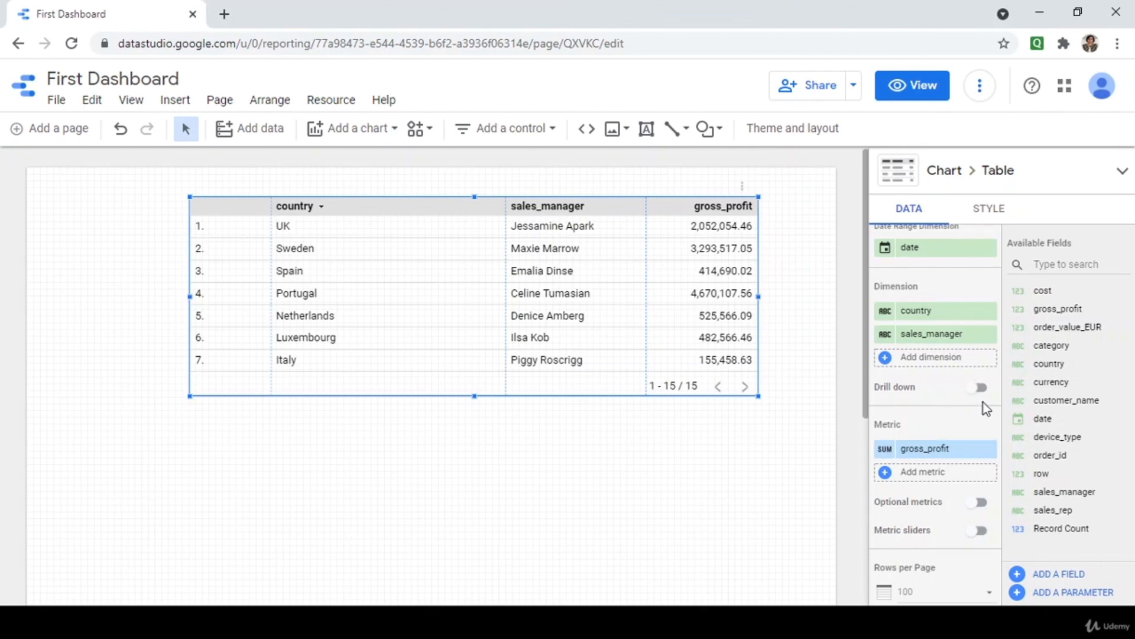
Enable drill down on the table and test drilling between country and sales_manager in view mode.
{"action": "left_click", "coordinate": [981, 387]}
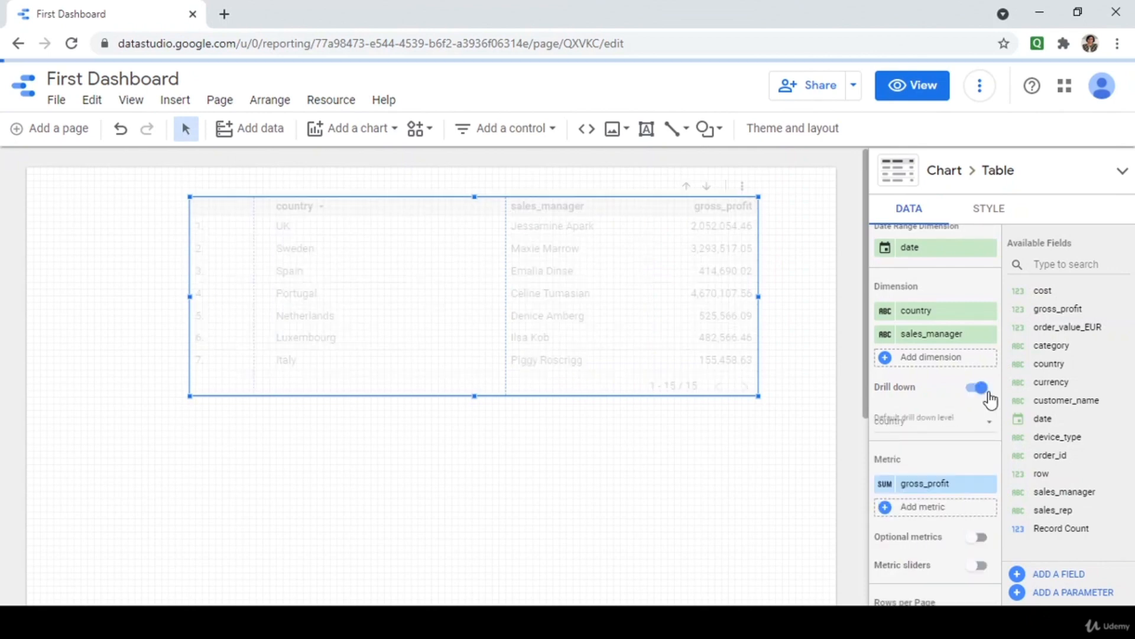
{"action": "left_click", "coordinate": [918, 99]}
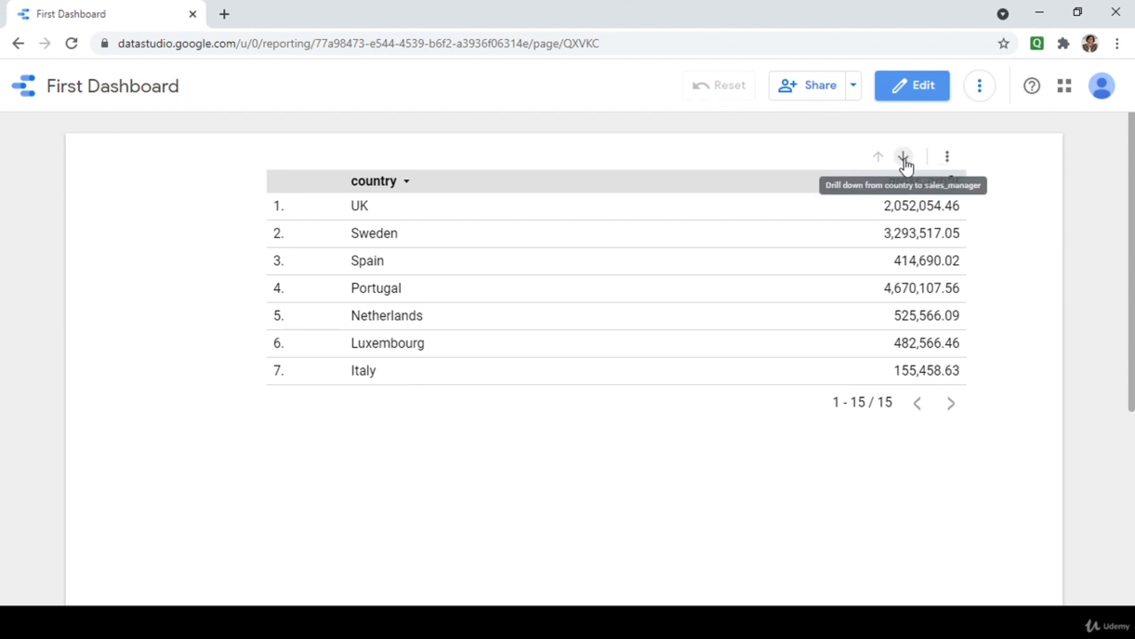
{"action": "left_click", "coordinate": [905, 159]}
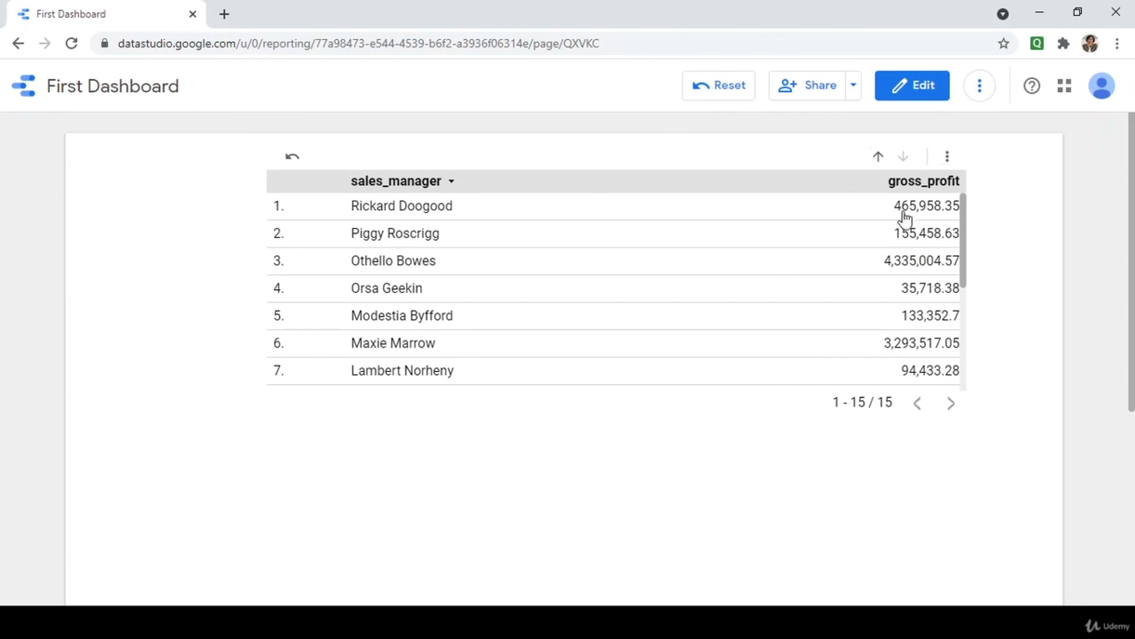
{"action": "left_click", "coordinate": [878, 157]}
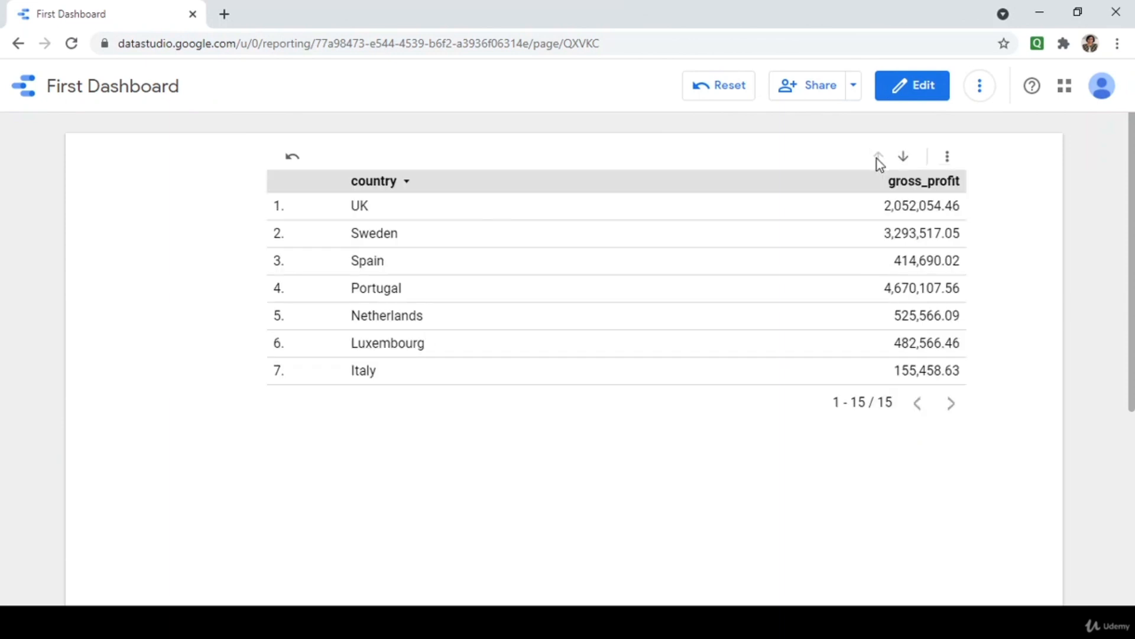
{"action": "left_click", "coordinate": [903, 158]}
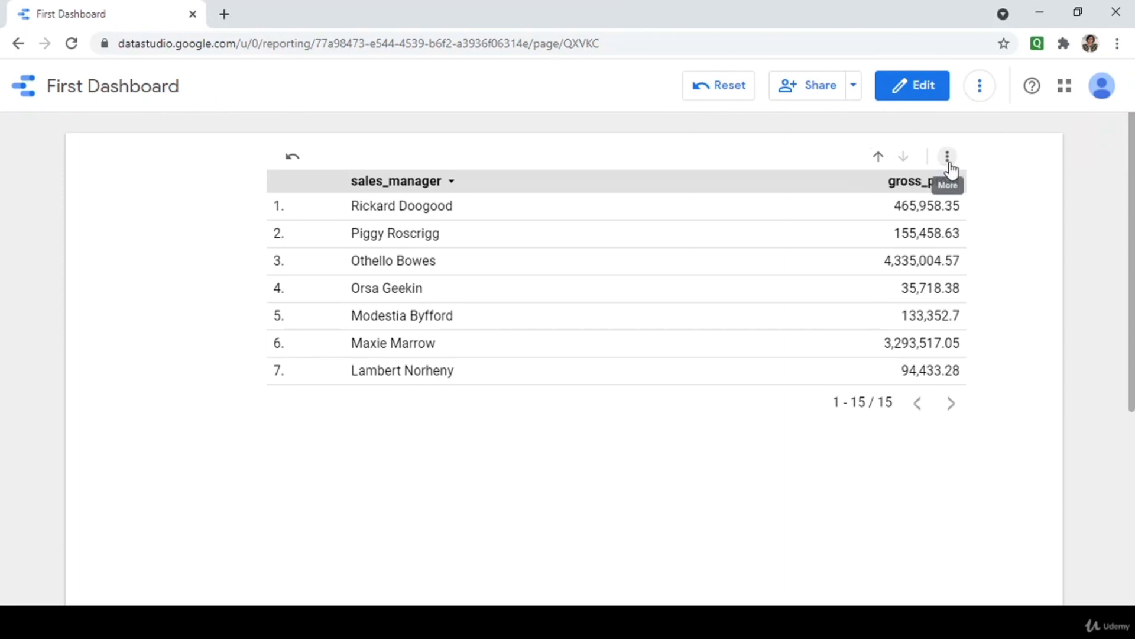
{"action": "left_click", "coordinate": [921, 95]}
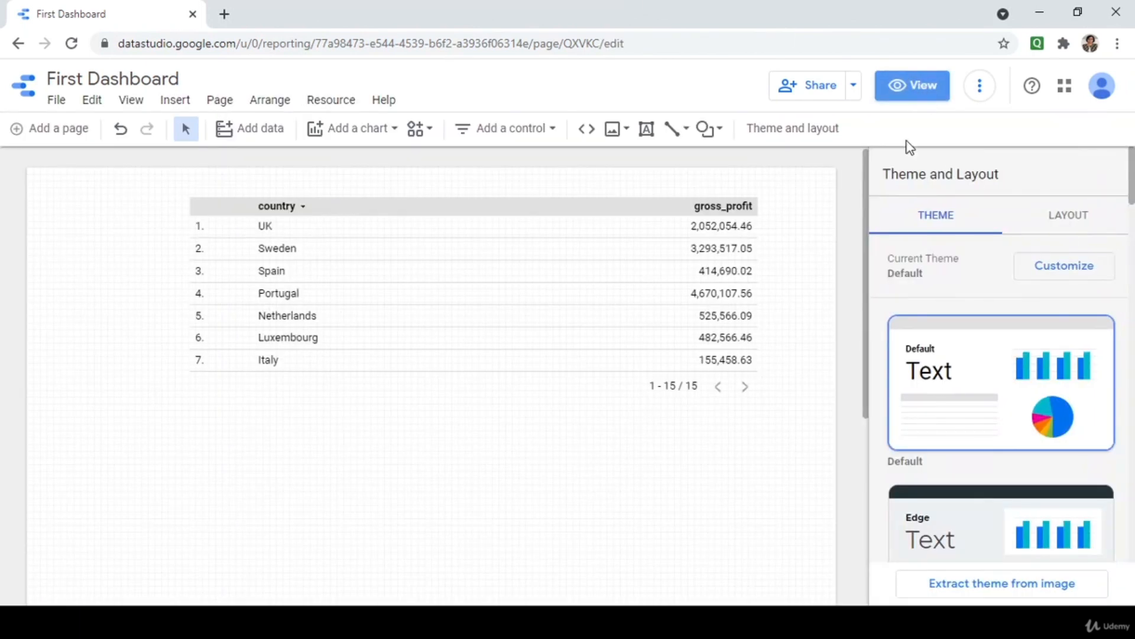
Switch on the Metric sliders toggle in the gross_profit table's data settings.
{"action": "left_click", "coordinate": [751, 275]}
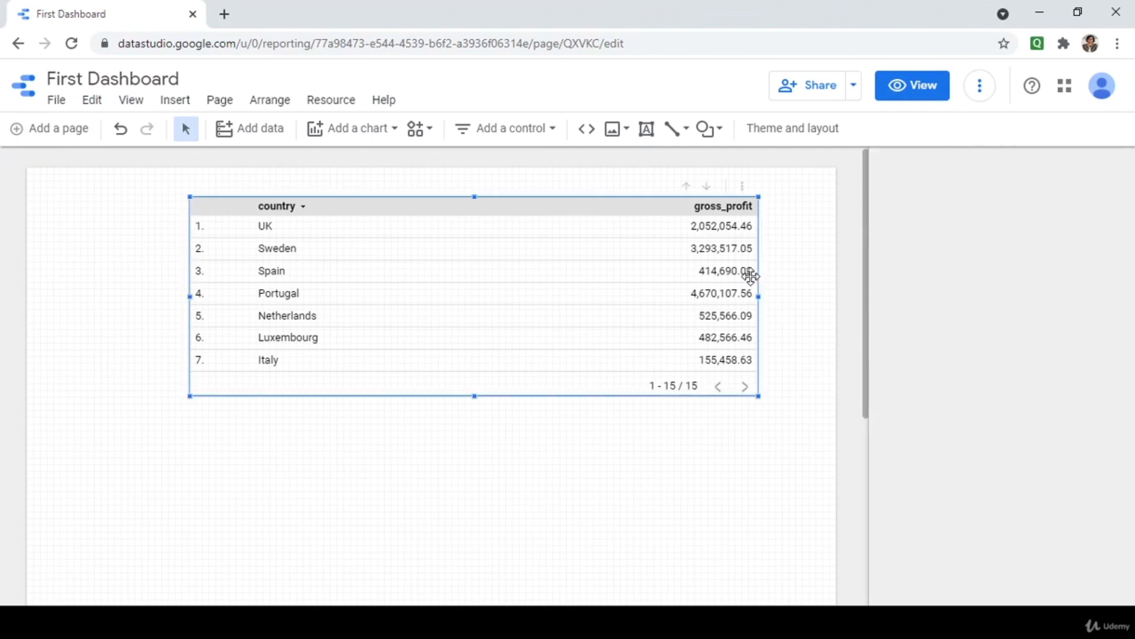
{"action": "scroll", "coordinate": [930, 410], "scroll_direction": "down", "scroll_amount": 3}
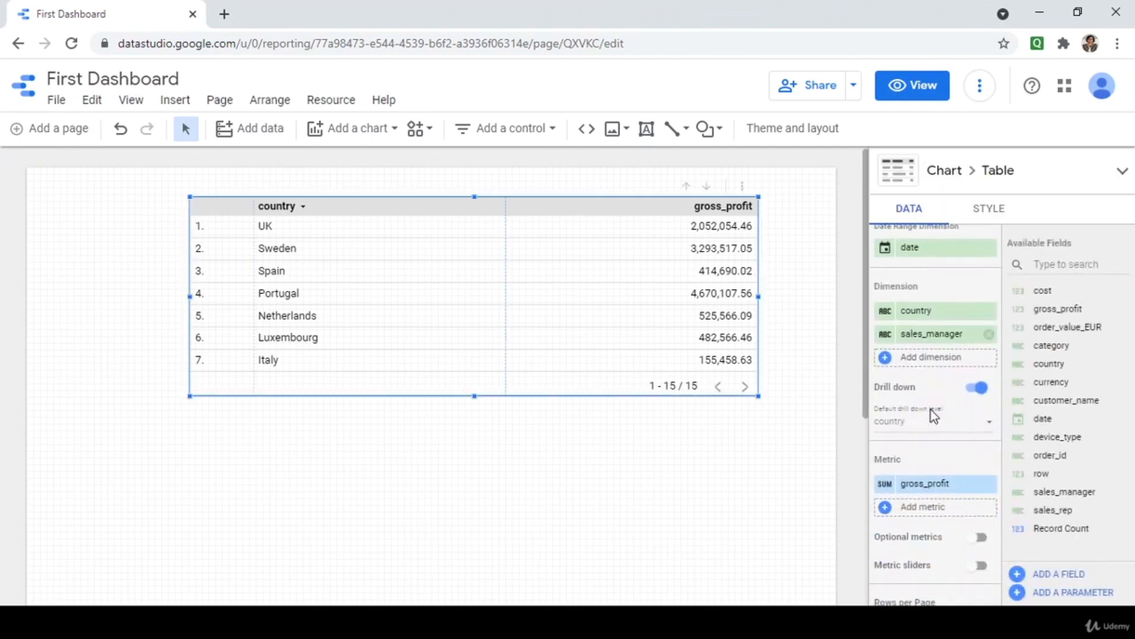
{"action": "scroll", "coordinate": [931, 409], "scroll_direction": "down", "scroll_amount": 2}
{"action": "scroll", "coordinate": [961, 370], "scroll_direction": "up", "scroll_amount": 2}
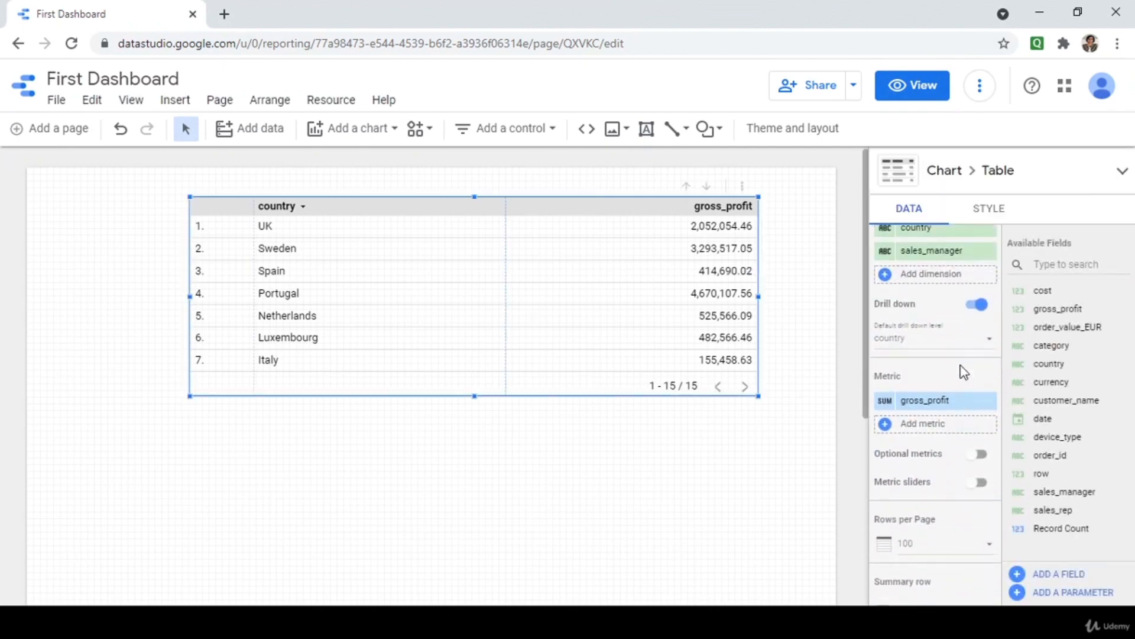
{"action": "scroll", "coordinate": [967, 407], "scroll_direction": "down", "scroll_amount": 1}
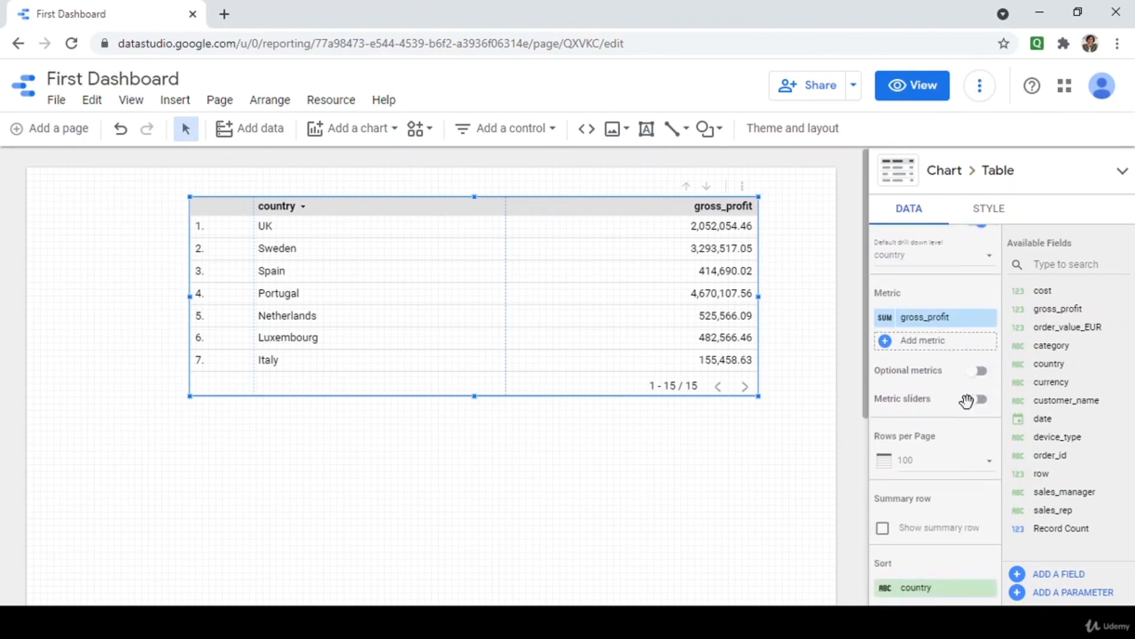
{"action": "scroll", "coordinate": [932, 281], "scroll_direction": "up", "scroll_amount": 1}
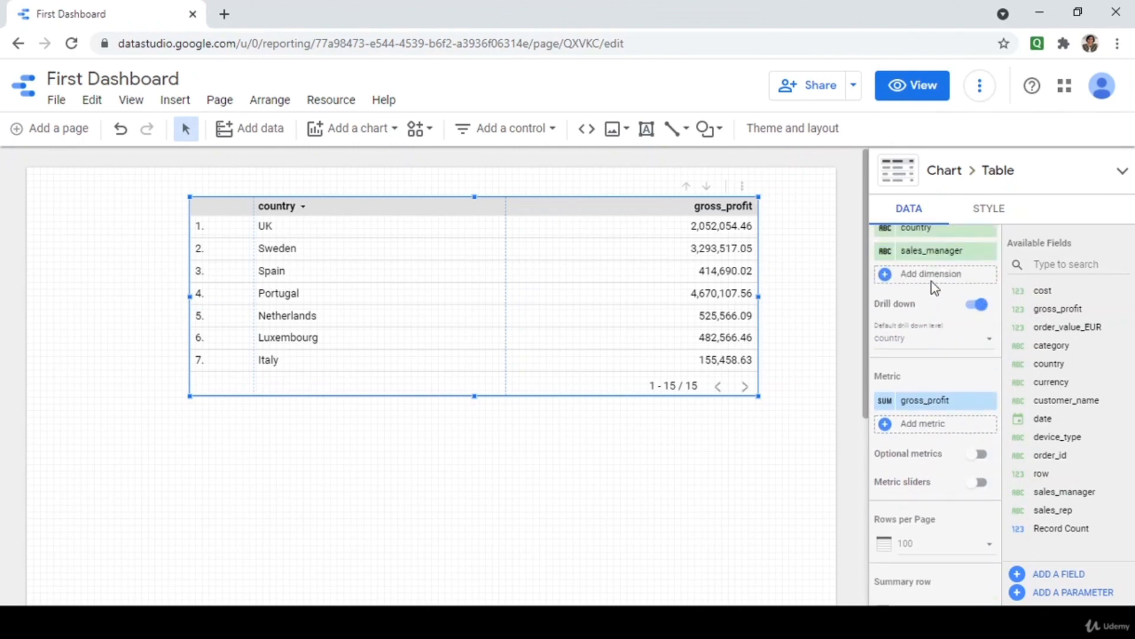
{"action": "scroll", "coordinate": [922, 278], "scroll_direction": "up", "scroll_amount": 1}
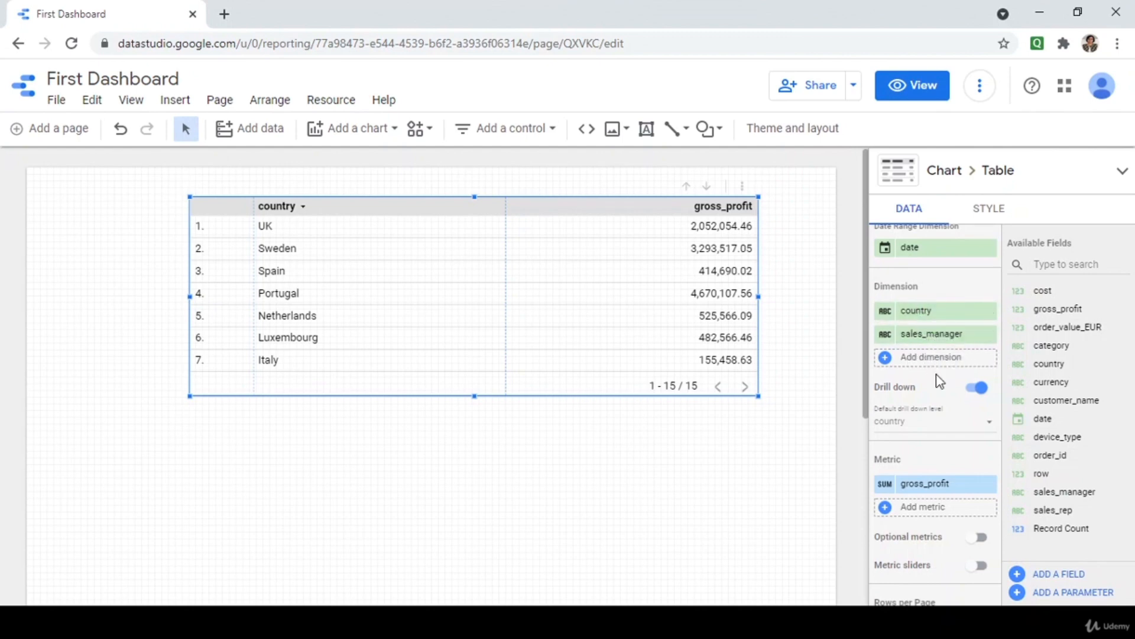
{"action": "scroll", "coordinate": [946, 402], "scroll_direction": "down", "scroll_amount": 1}
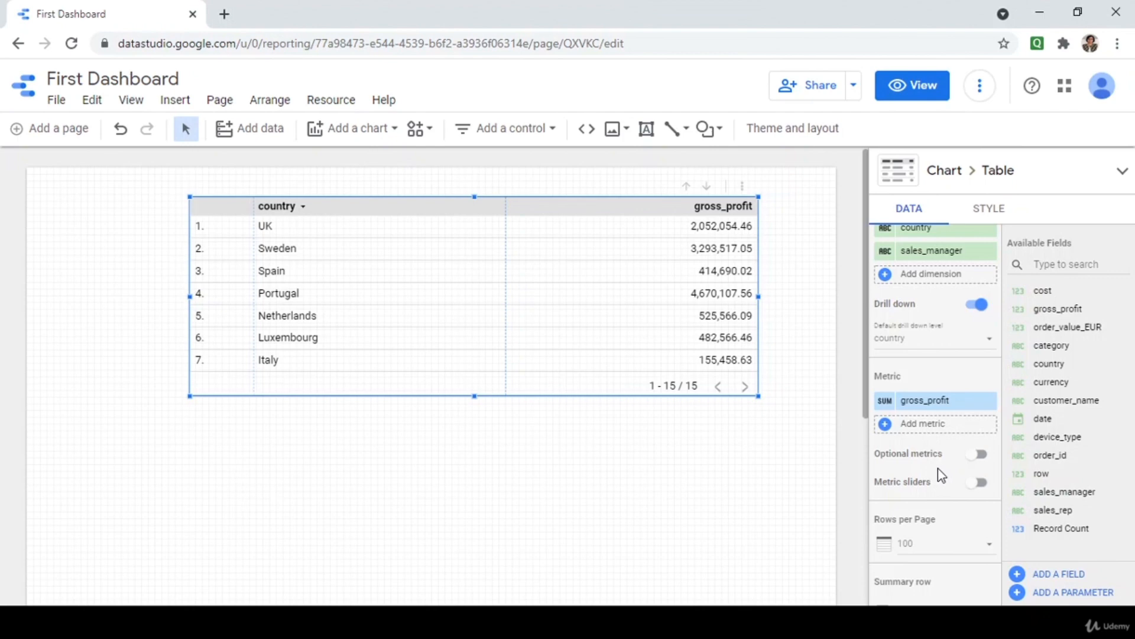
{"action": "scroll", "coordinate": [937, 467], "scroll_direction": "down", "scroll_amount": 1}
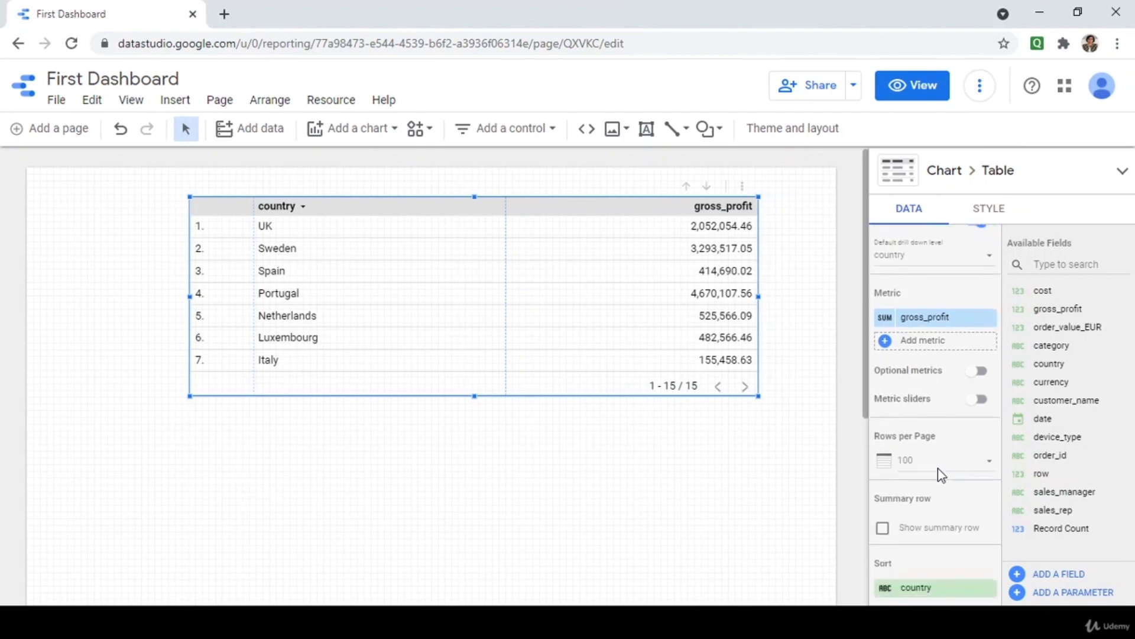
{"action": "left_click", "coordinate": [980, 400]}
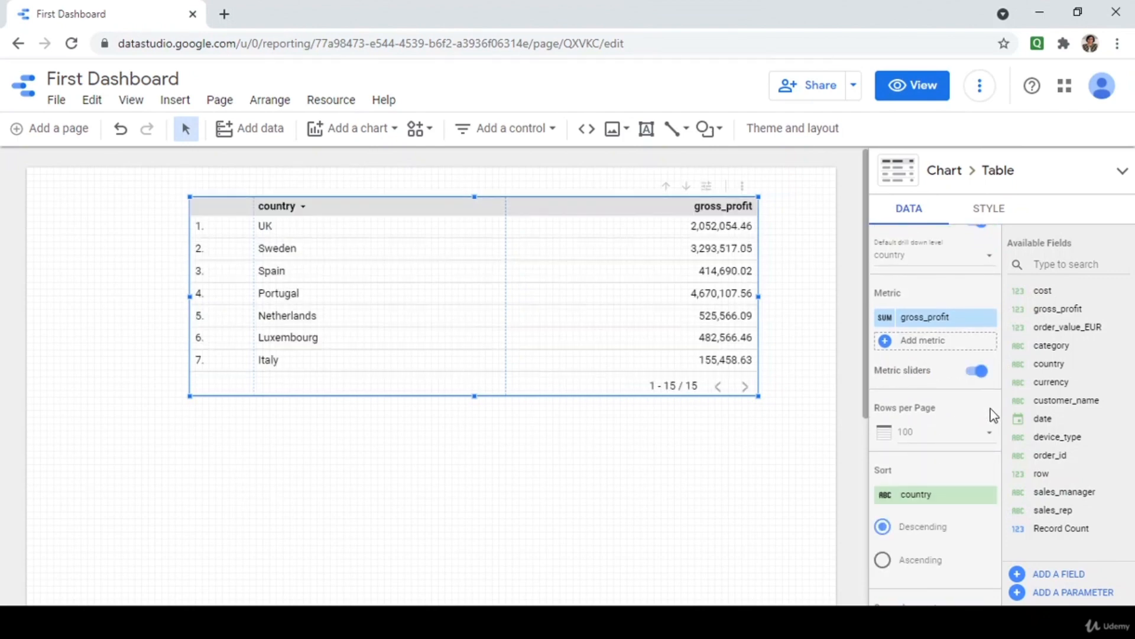
{"action": "left_click", "coordinate": [913, 95]}
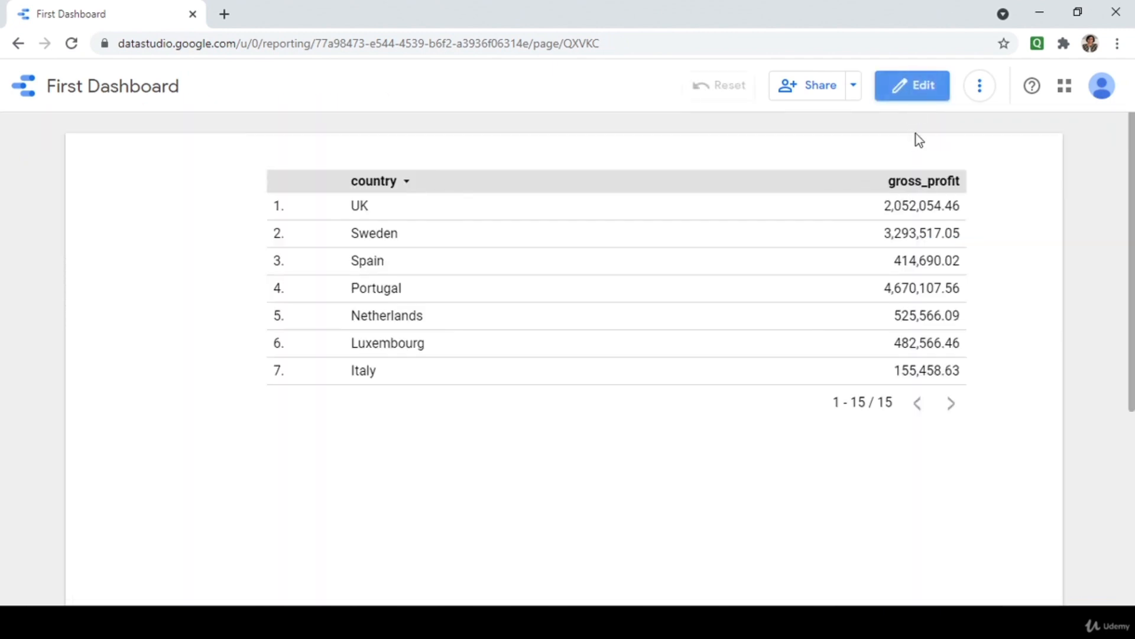
{"action": "mouse_move", "coordinate": [899, 167]}
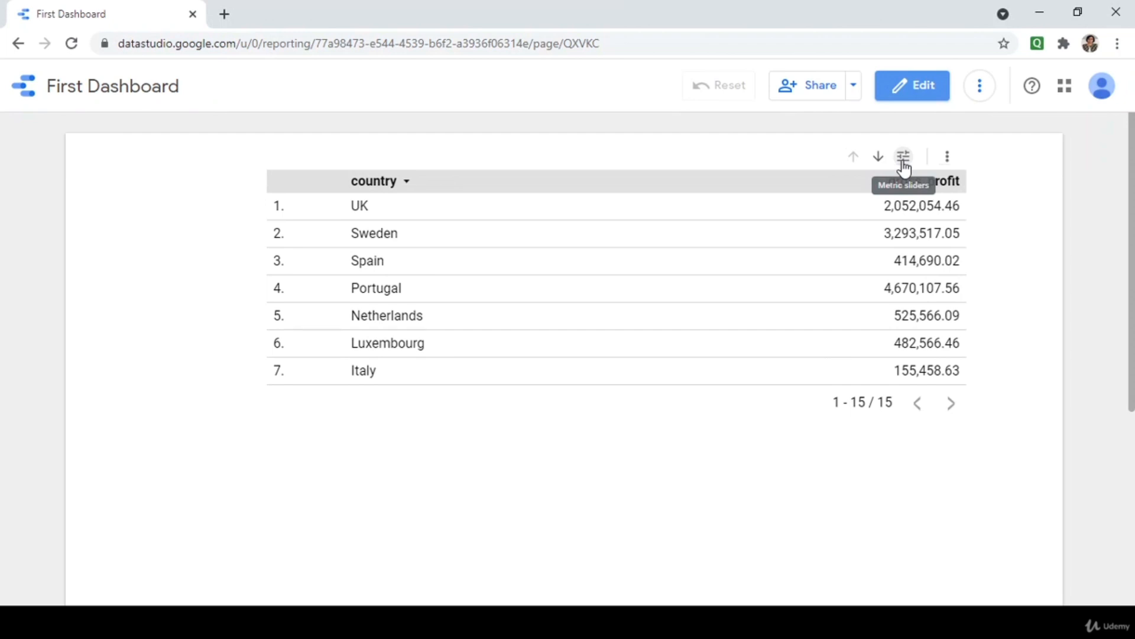
{"action": "left_click", "coordinate": [903, 167]}
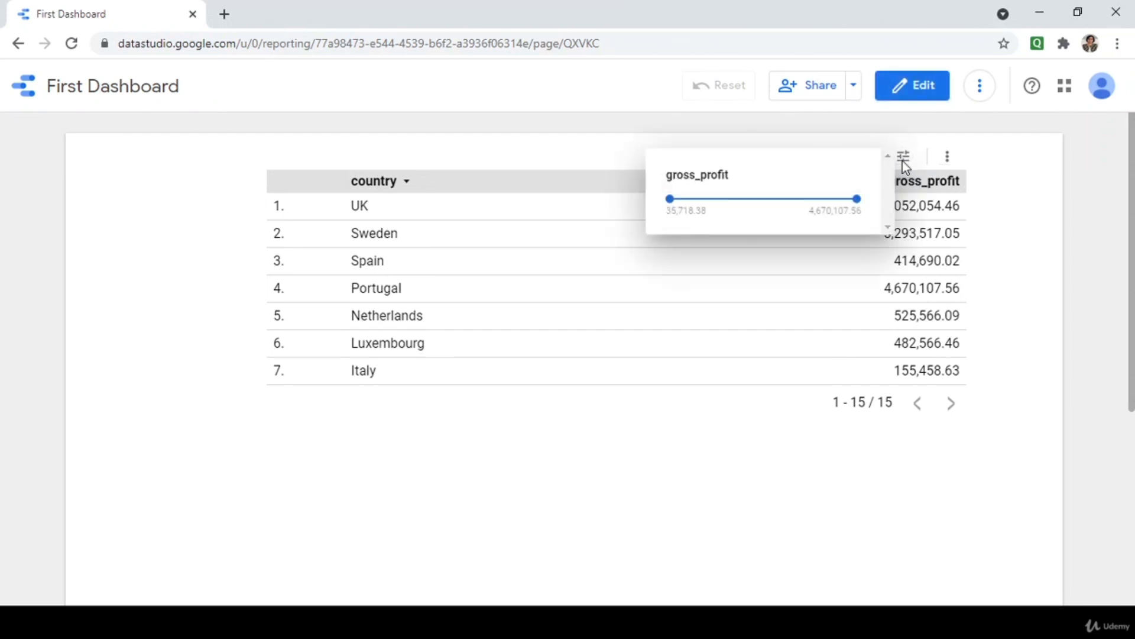
{"action": "left_click", "coordinate": [680, 207]}
{"action": "left_click_drag", "start_coordinate": [670, 198], "coordinate": [692, 208]}
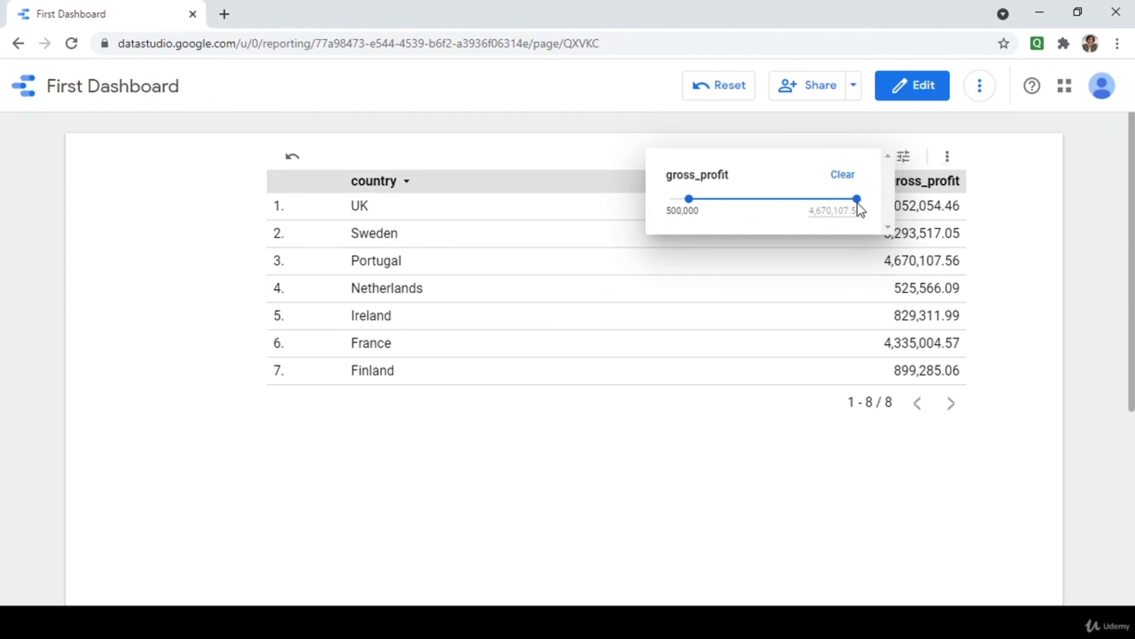
{"action": "left_click", "coordinate": [835, 208]}
{"action": "key", "text": "shift+Tab"}
{"action": "left_click", "coordinate": [808, 199]}
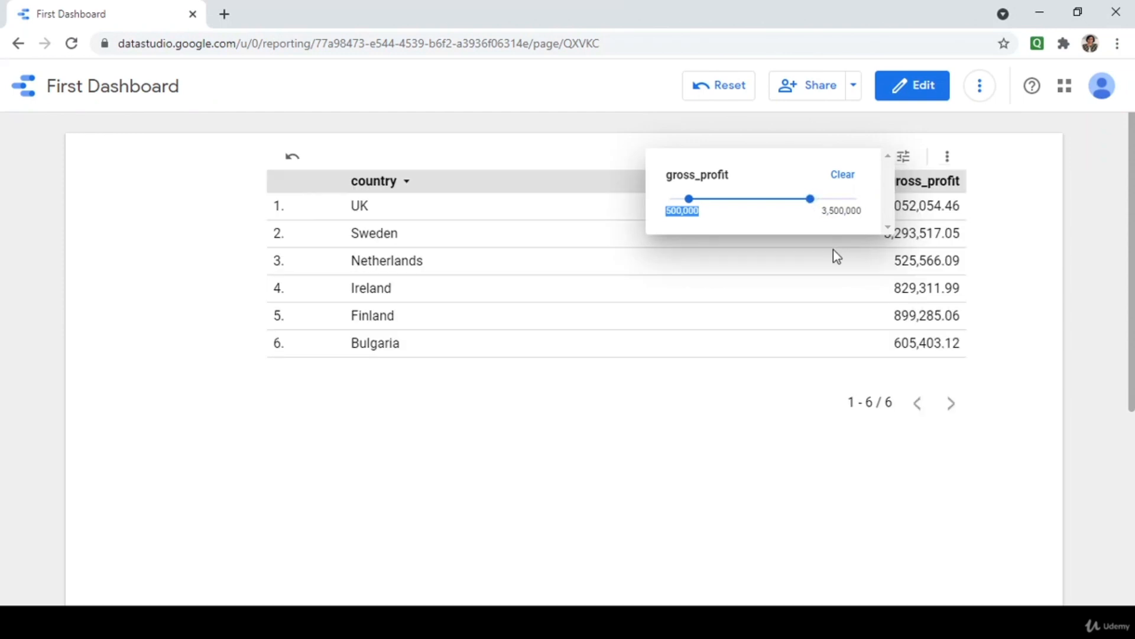
{"action": "left_click", "coordinate": [911, 96]}
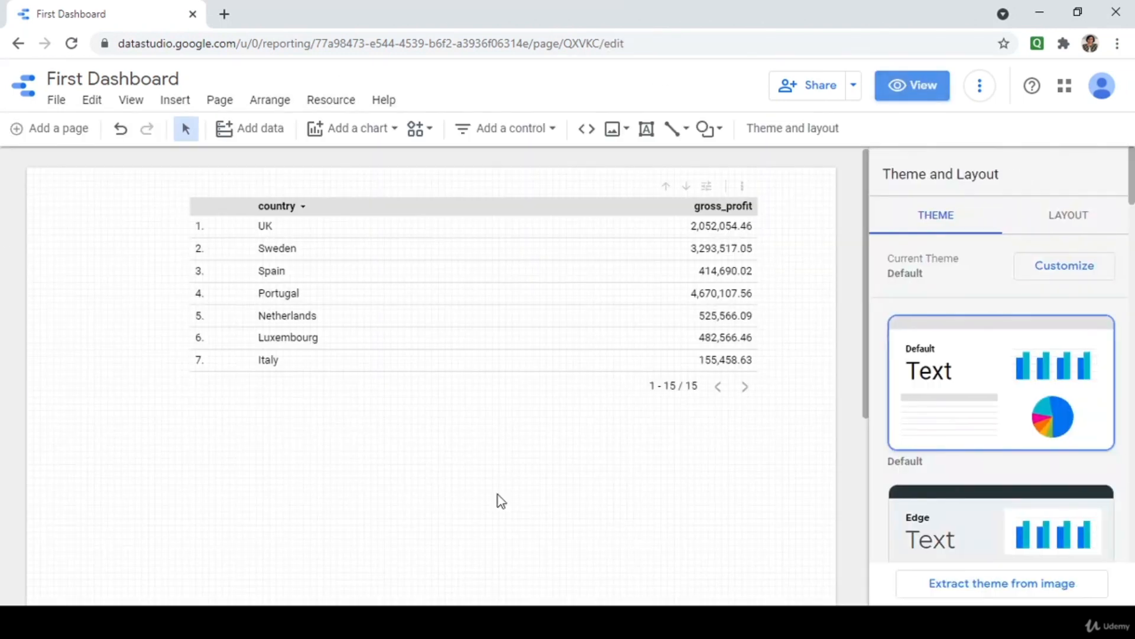
Set the table's sort to Ascending so countries start with Austria, keeping Secondary sort Descending.
{"action": "left_click", "coordinate": [579, 299]}
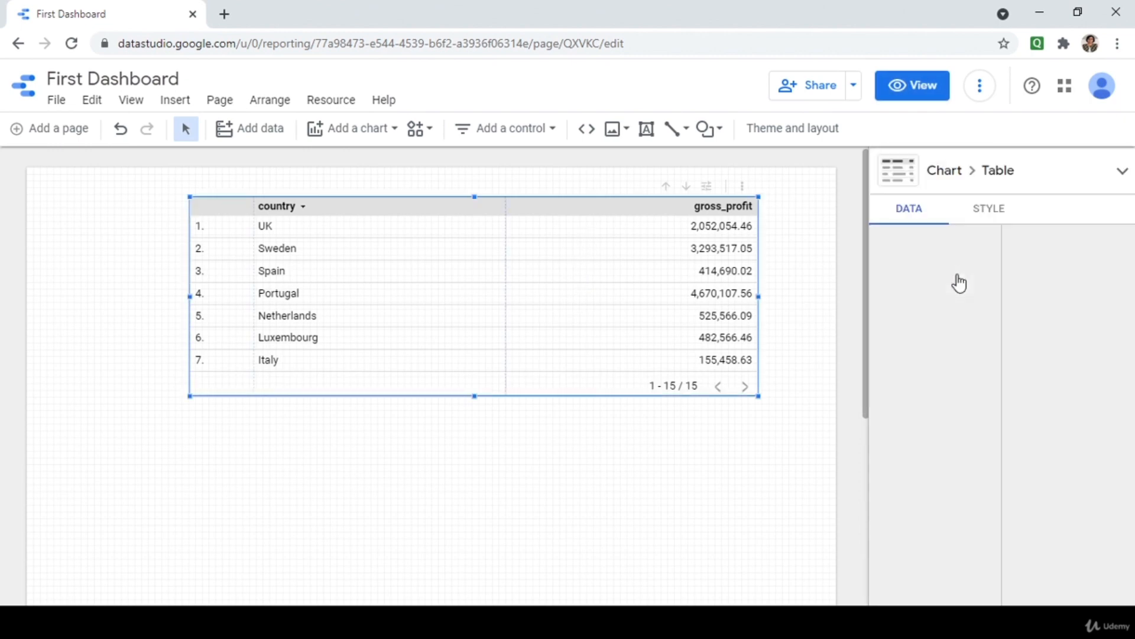
{"action": "scroll", "coordinate": [946, 449], "scroll_direction": "down", "scroll_amount": 3}
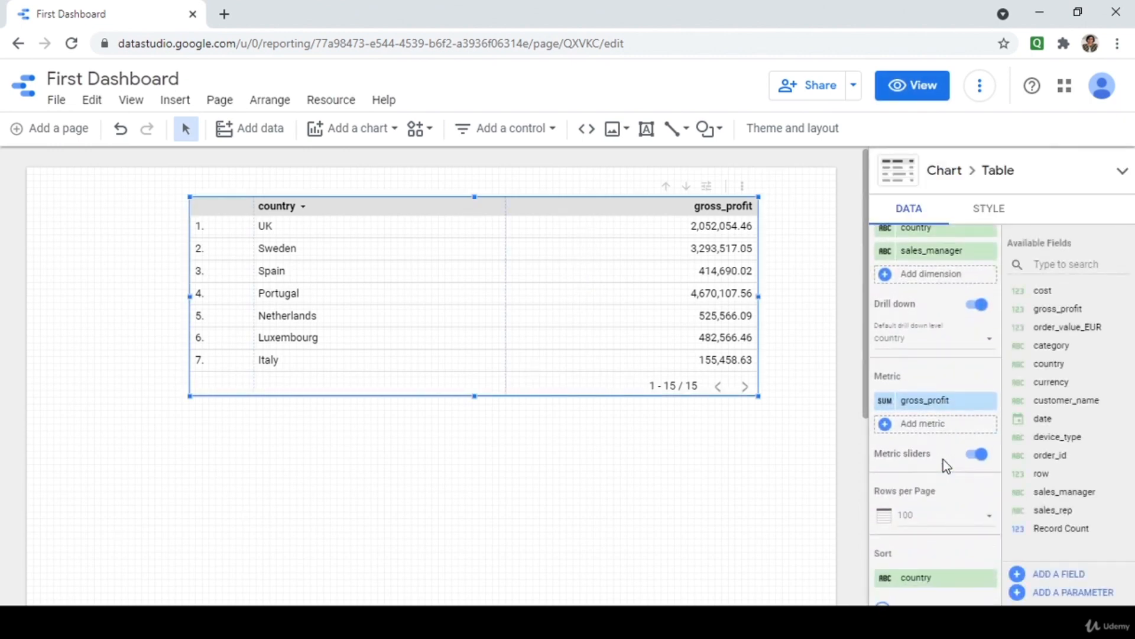
{"action": "scroll", "coordinate": [942, 459], "scroll_direction": "down", "scroll_amount": 2}
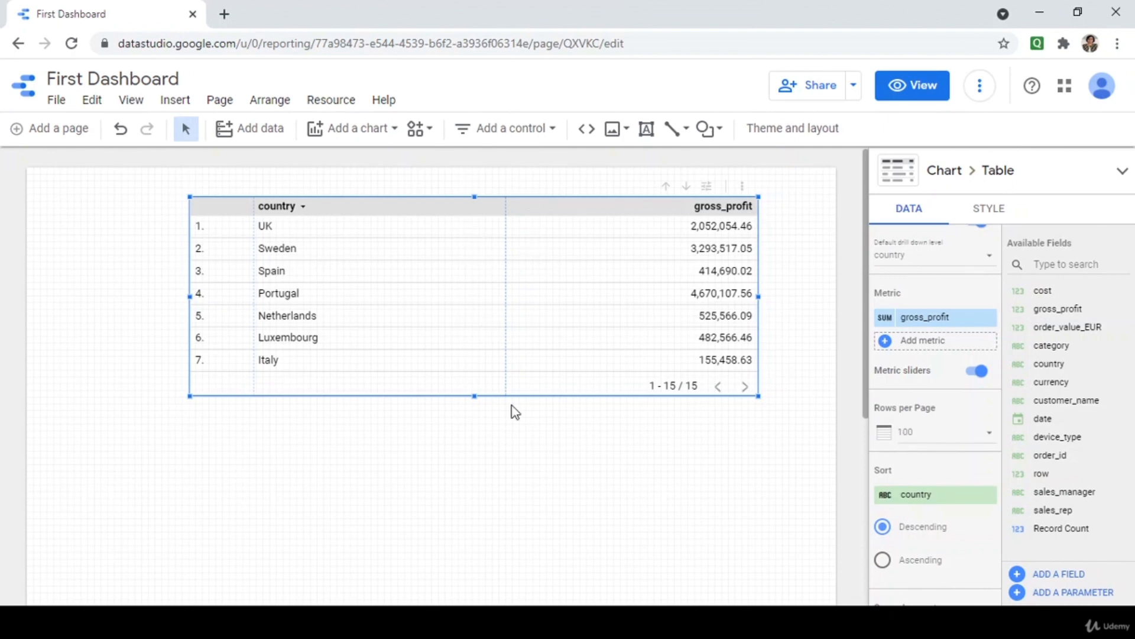
{"action": "scroll", "coordinate": [763, 451], "scroll_direction": "down", "scroll_amount": 2}
{"action": "scroll", "coordinate": [763, 451], "scroll_direction": "down", "scroll_amount": 2}
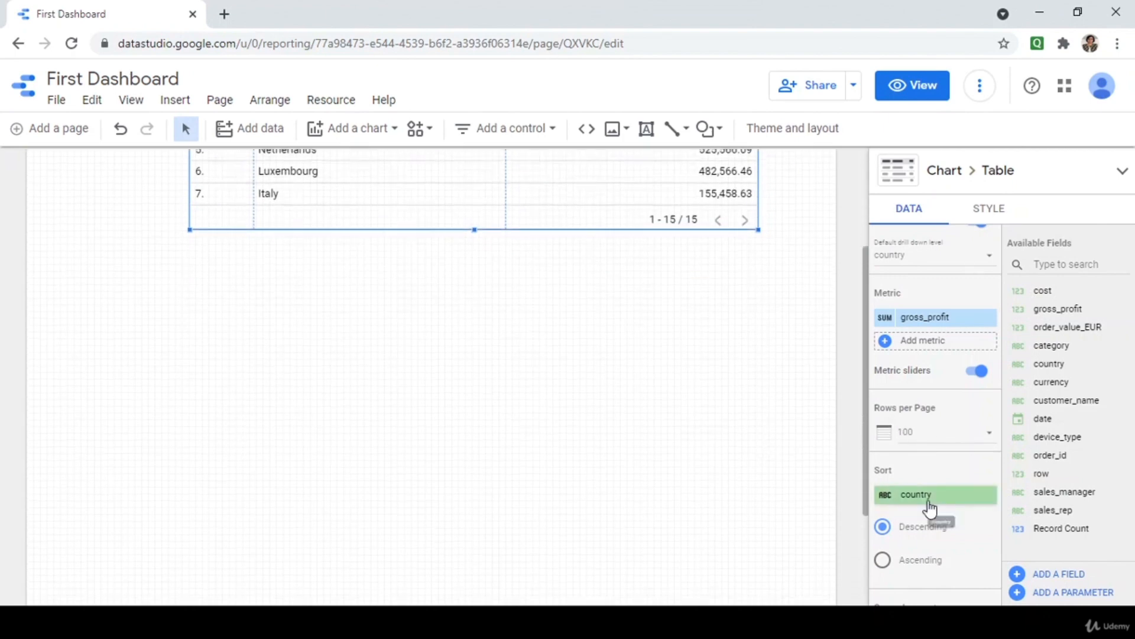
{"action": "scroll", "coordinate": [923, 489], "scroll_direction": "up", "scroll_amount": 2}
{"action": "scroll", "coordinate": [923, 489], "scroll_direction": "down", "scroll_amount": 5}
{"action": "scroll", "coordinate": [703, 343], "scroll_direction": "up", "scroll_amount": 4}
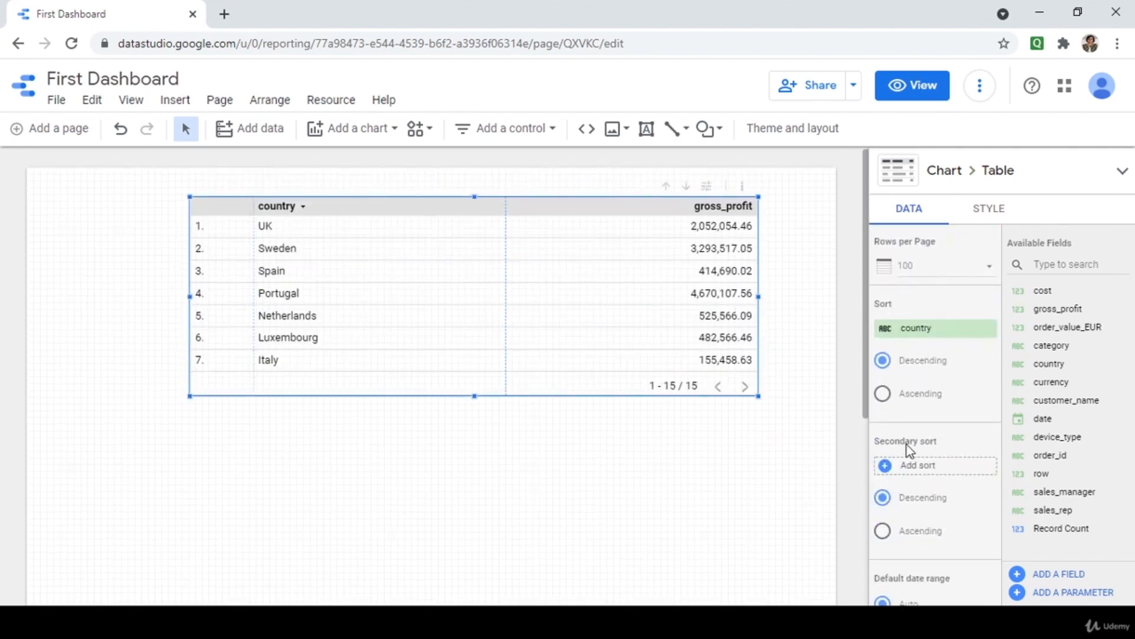
{"action": "scroll", "coordinate": [909, 451], "scroll_direction": "down", "scroll_amount": 2}
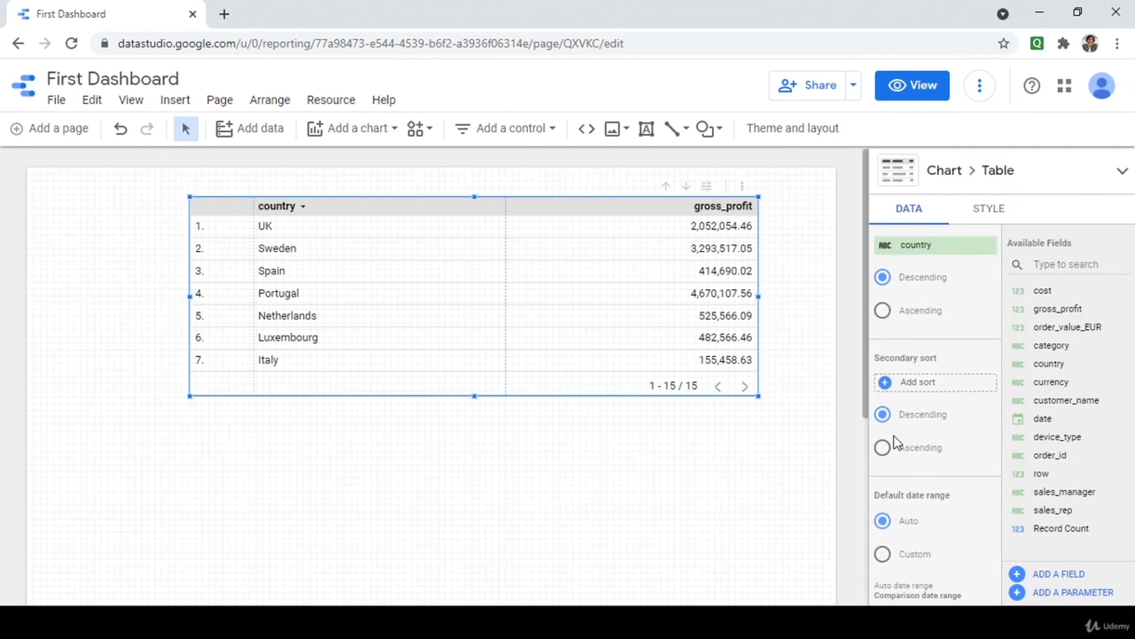
{"action": "left_click", "coordinate": [883, 448]}
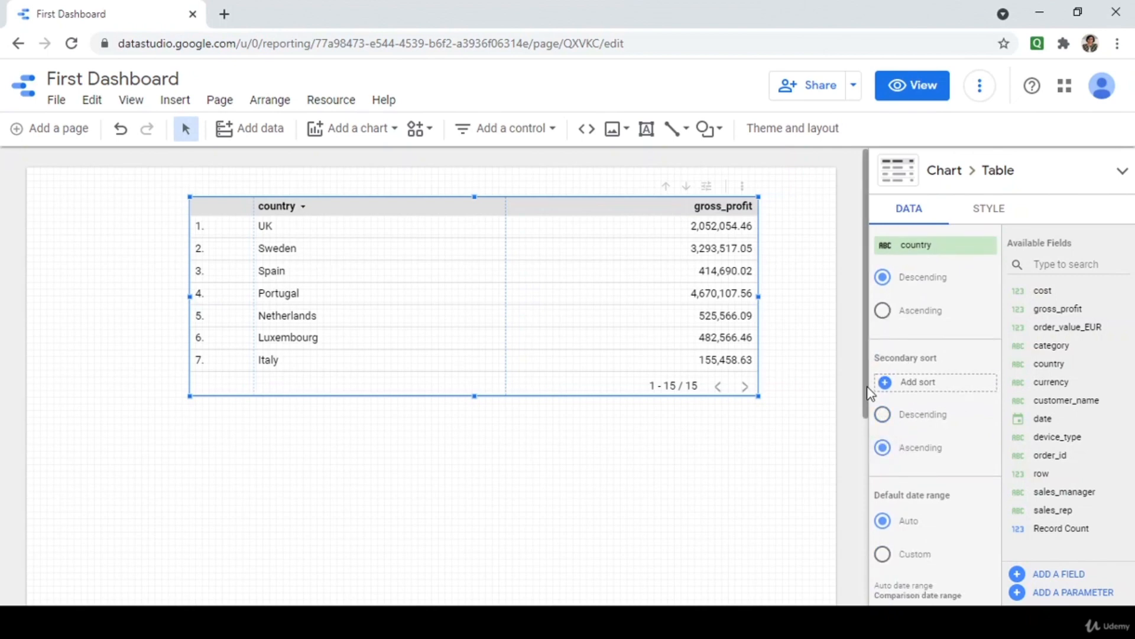
{"action": "left_click", "coordinate": [882, 414]}
{"action": "left_click", "coordinate": [883, 314]}
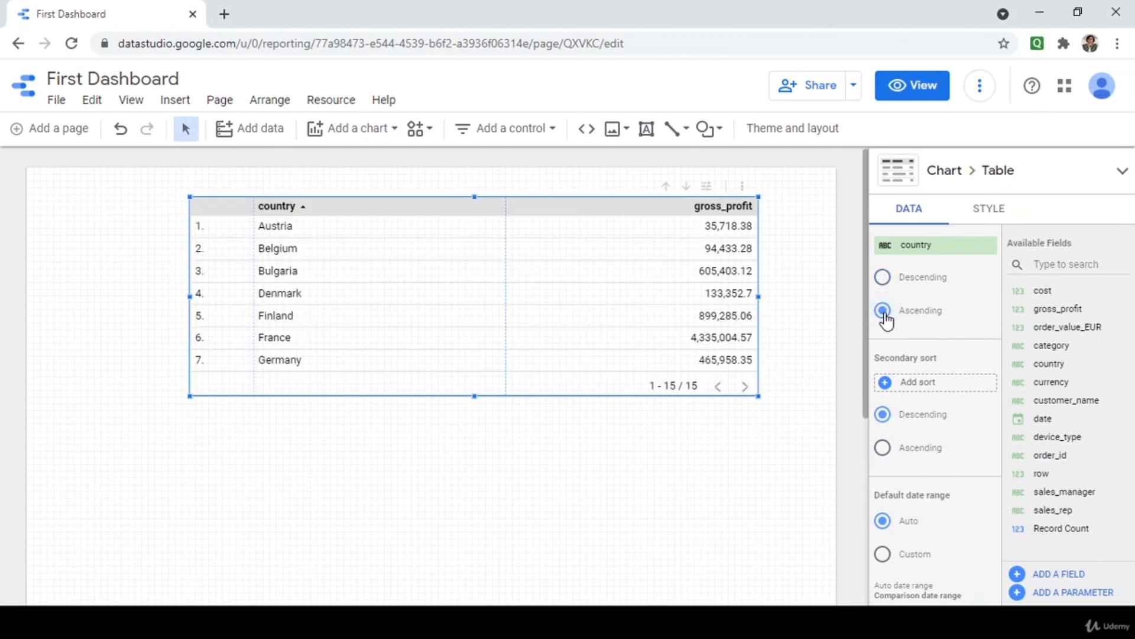
{"action": "scroll", "coordinate": [898, 458], "scroll_direction": "down", "scroll_amount": 4}
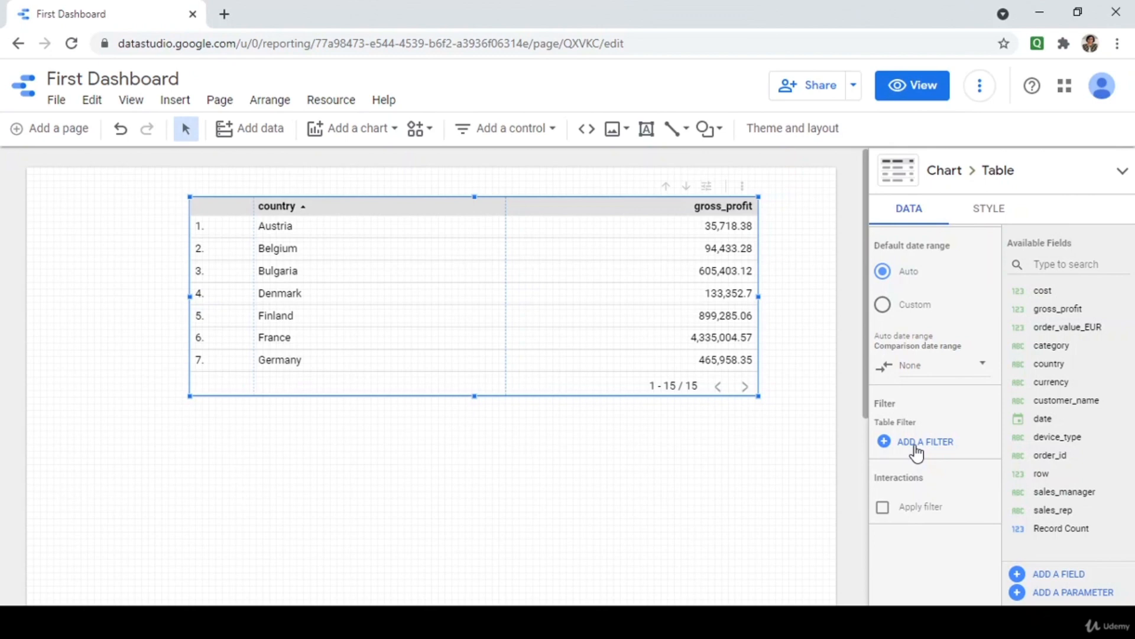
Create a new Include filter for the table named GrossProfitMoreThan4K.
{"action": "left_click", "coordinate": [915, 450]}
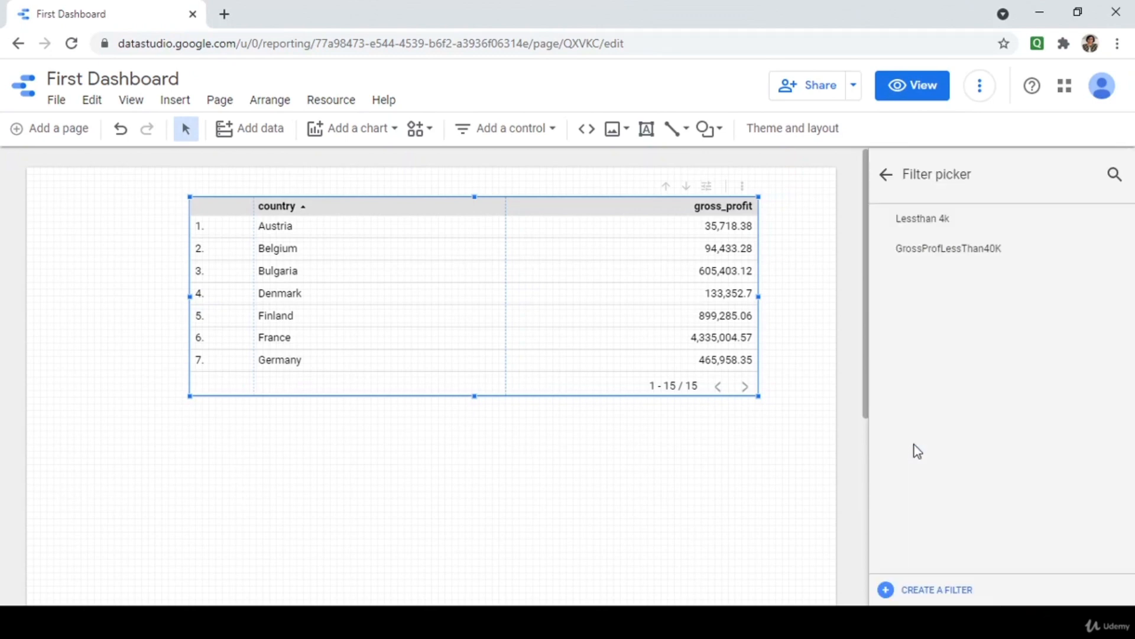
{"action": "left_click", "coordinate": [914, 588]}
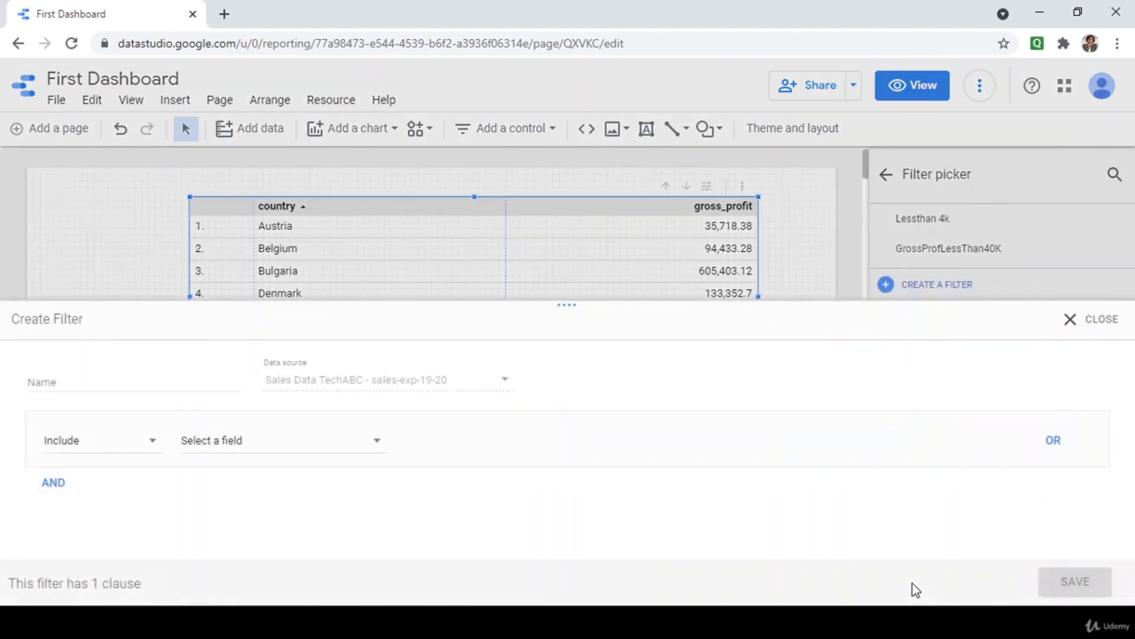
{"action": "left_click", "coordinate": [98, 374]}
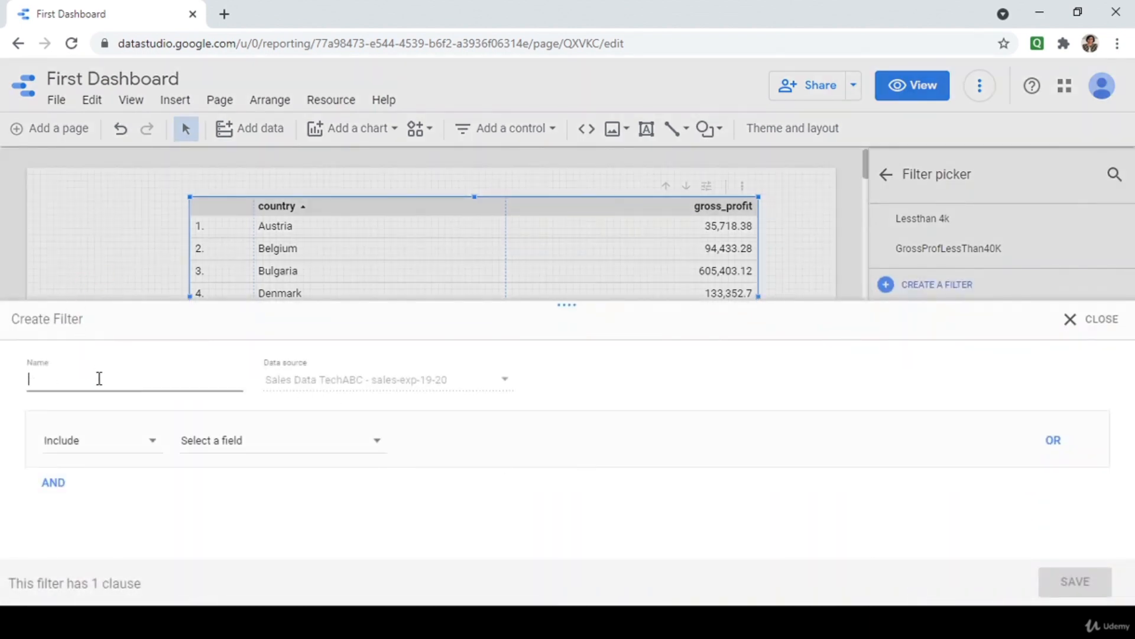
{"action": "type", "text": "Go"}
{"action": "type", "text": "oss"}
{"action": "type", "text": "ProfitMore"}
{"action": "type", "text": "Than4K"}
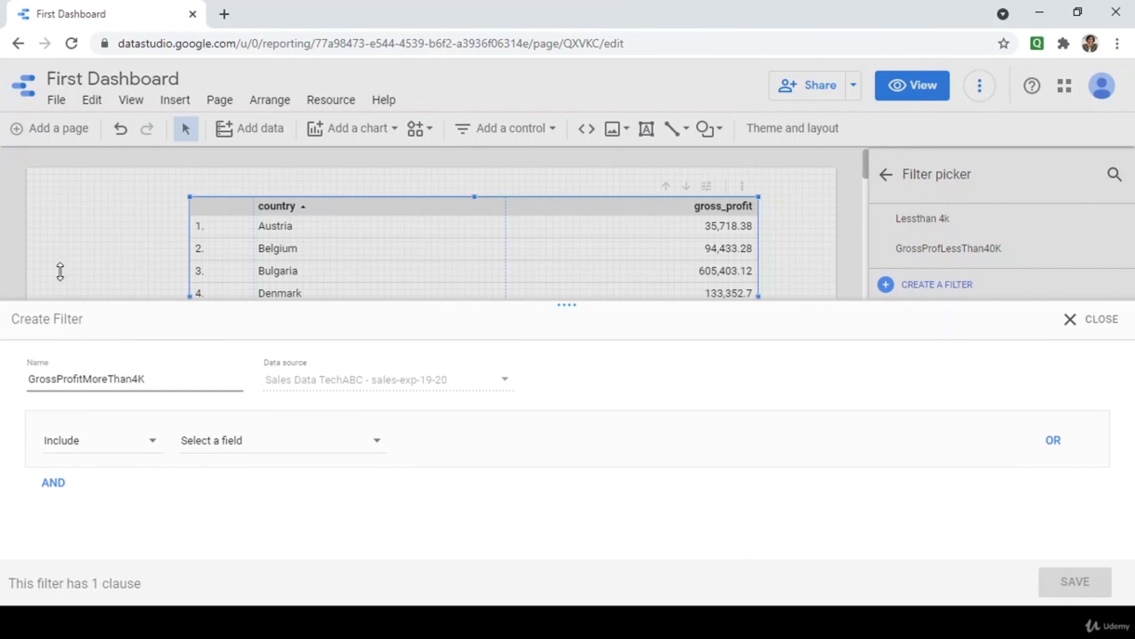
{"action": "left_click", "coordinate": [96, 444]}
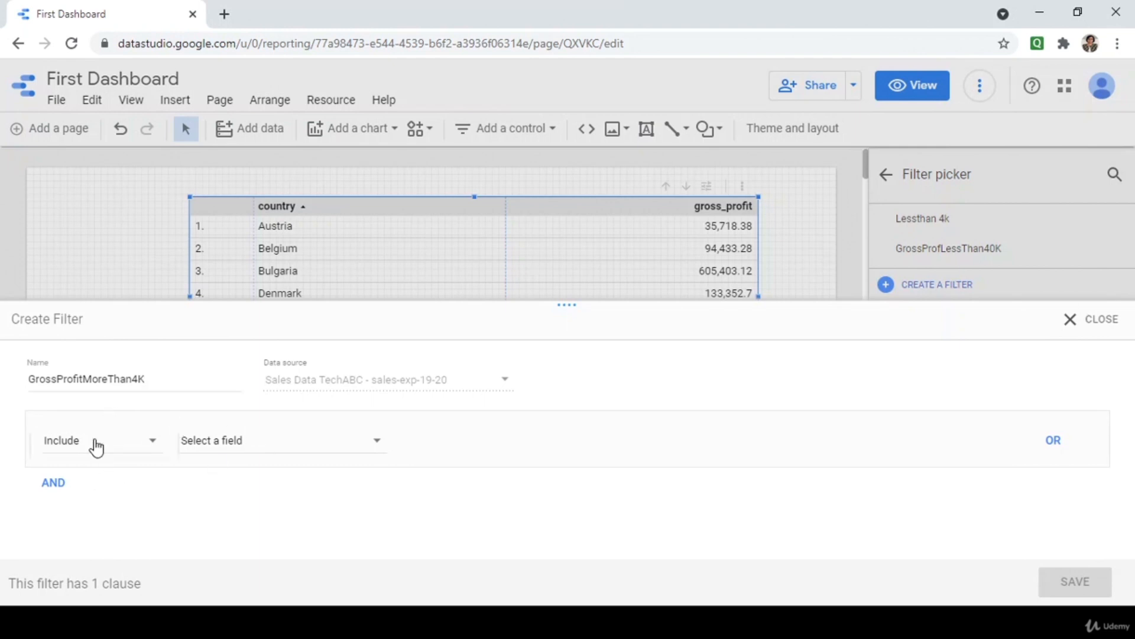
{"action": "left_click", "coordinate": [94, 455]}
Make the filter keep rows where gross_profit is greater than 4000, and save it.
{"action": "left_click", "coordinate": [247, 442]}
{"action": "left_click", "coordinate": [241, 403]}
{"action": "type", "text": "g"}
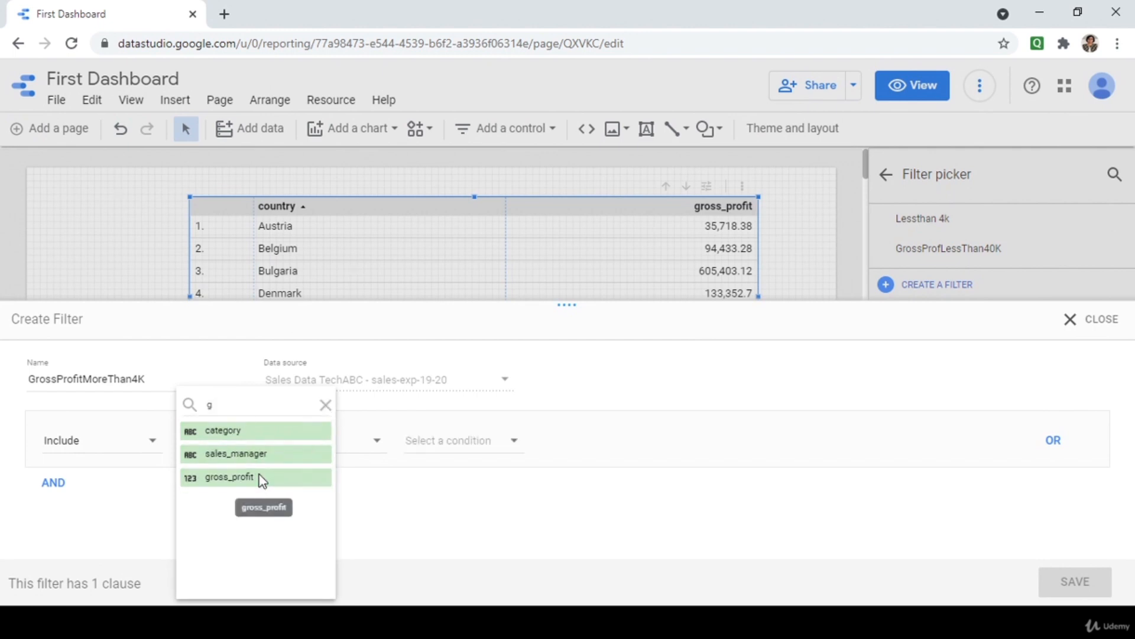
{"action": "left_click", "coordinate": [258, 476]}
{"action": "left_click", "coordinate": [426, 453]}
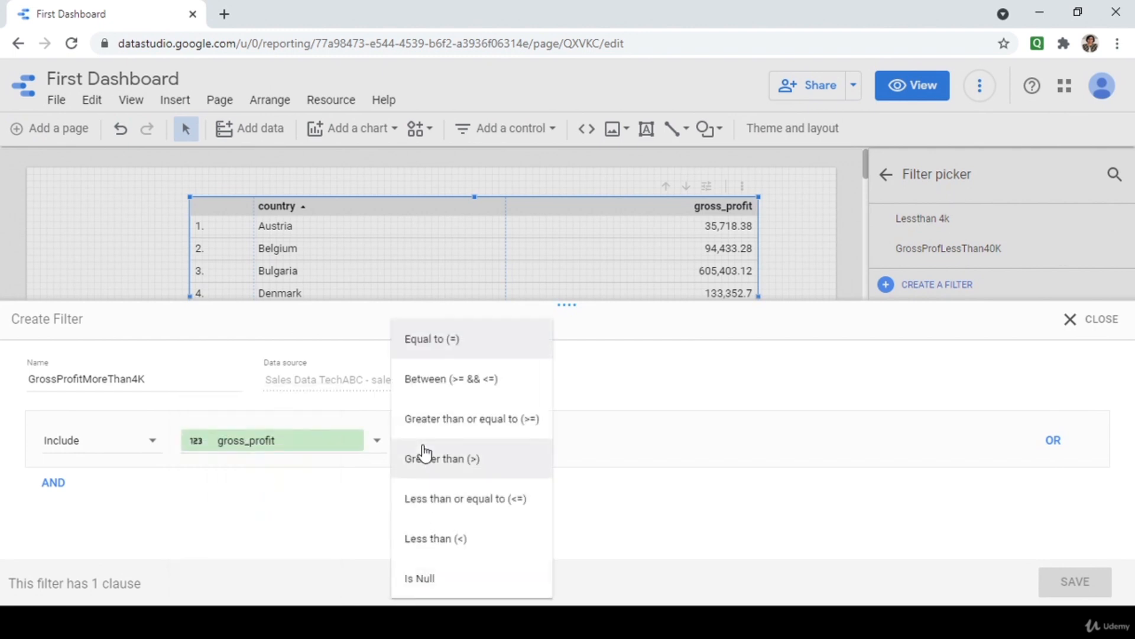
{"action": "left_click", "coordinate": [438, 461]}
{"action": "left_click", "coordinate": [564, 447]}
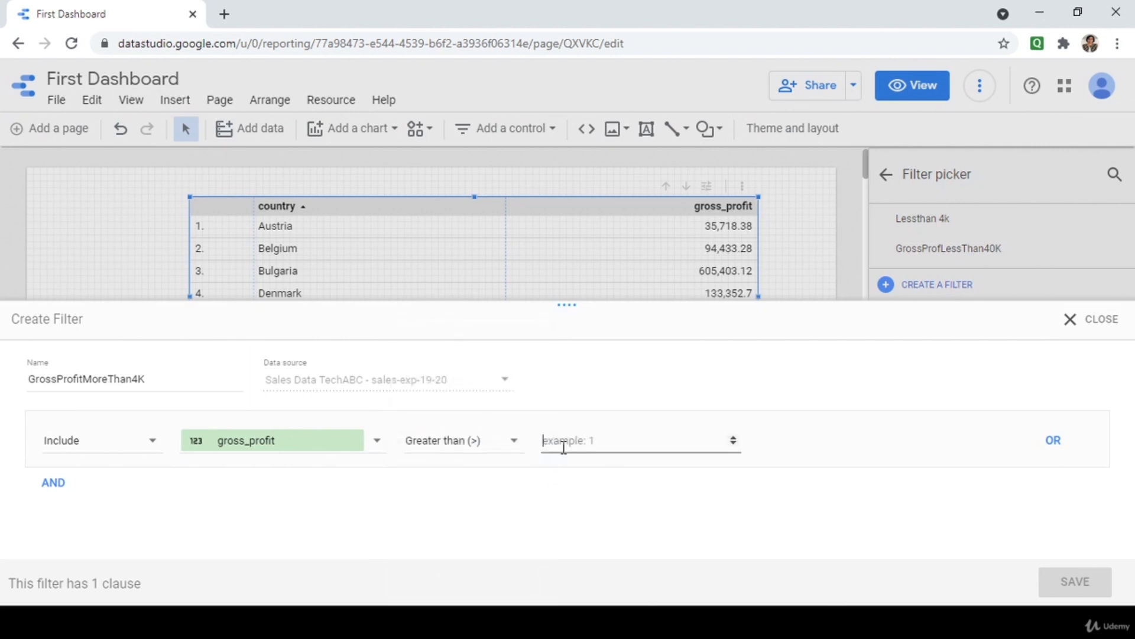
{"action": "type", "text": "4000"}
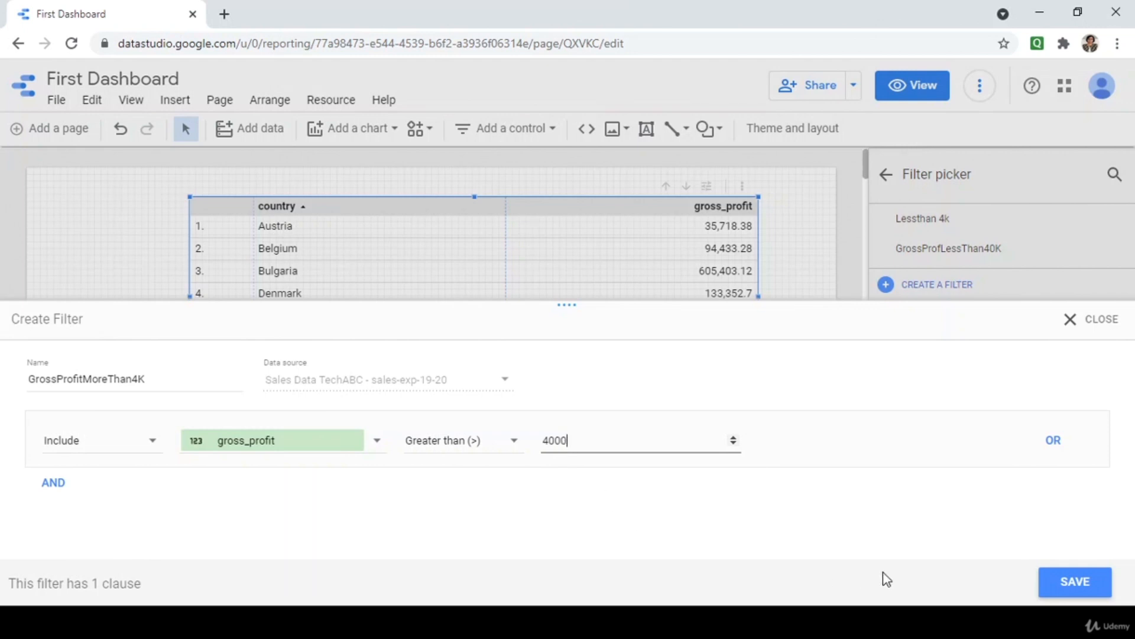
{"action": "left_click", "coordinate": [1068, 581]}
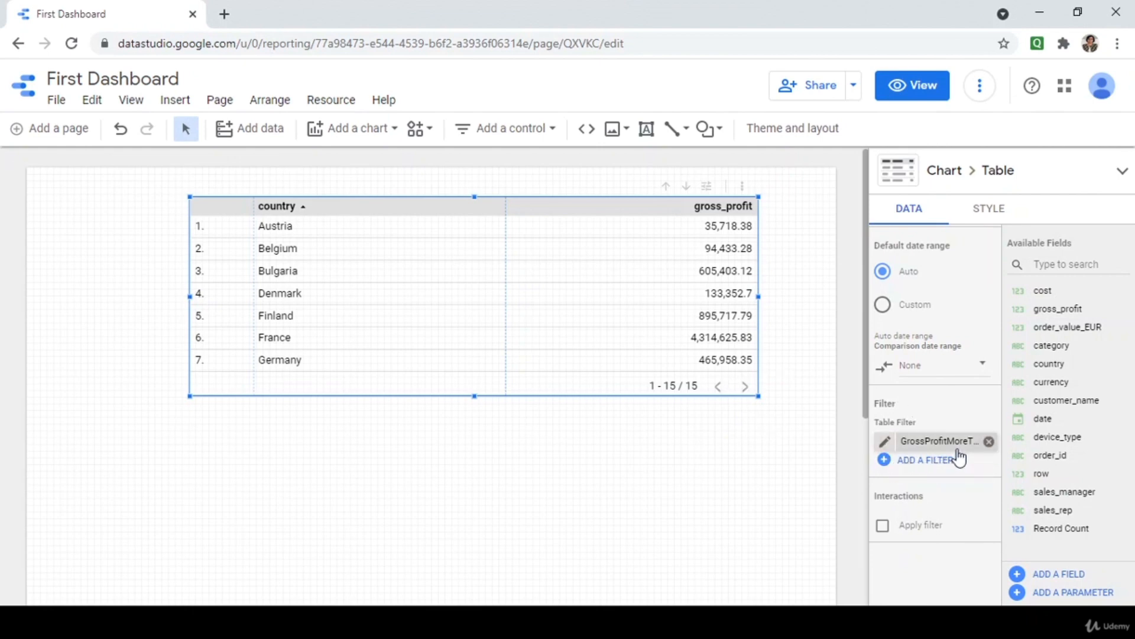
Review the GrossProfitMoreThan4K filter's comparison operators and close it unchanged.
{"action": "left_click", "coordinate": [885, 442]}
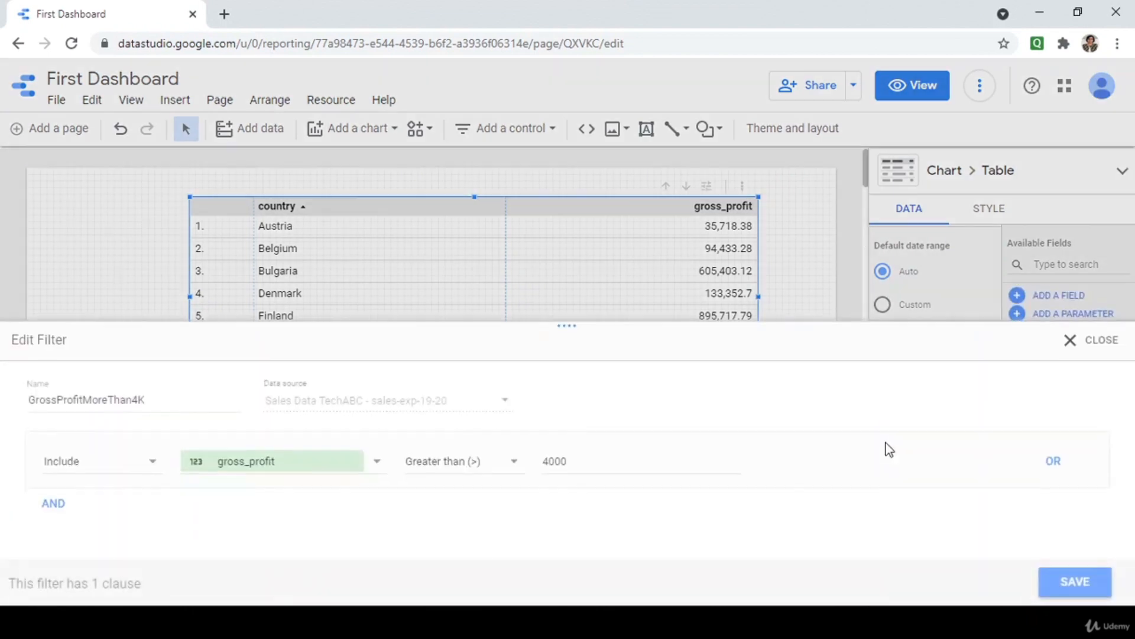
{"action": "left_click", "coordinate": [514, 443]}
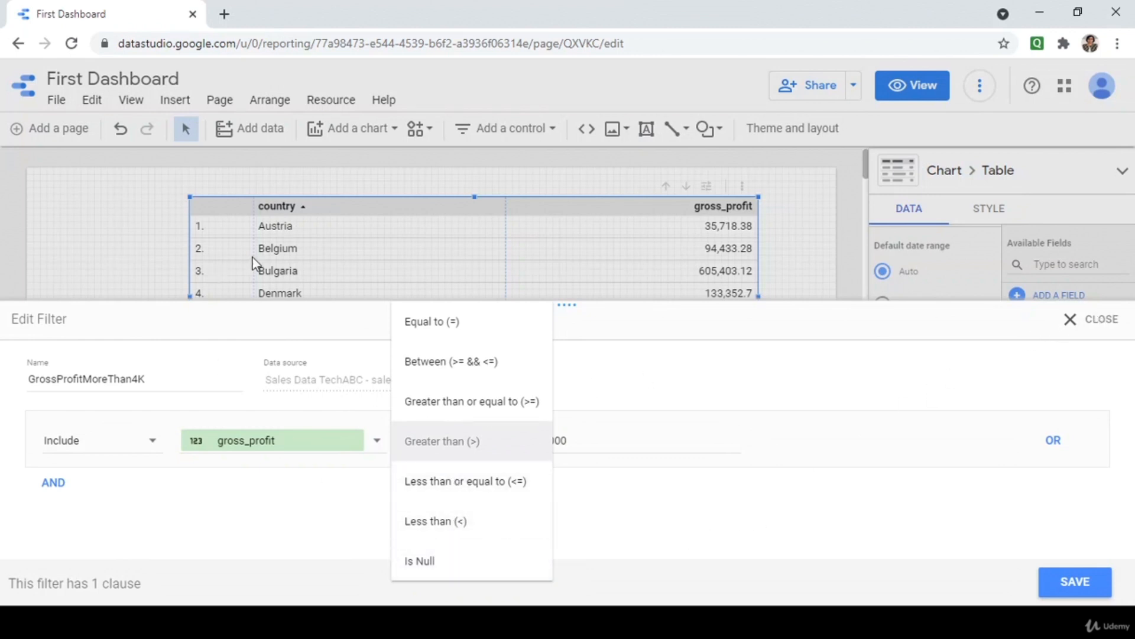
{"action": "left_click", "coordinate": [1101, 320]}
Turn on the table's Apply filter interaction and move the table left and down.
{"action": "scroll", "coordinate": [952, 525], "scroll_direction": "down", "scroll_amount": 2}
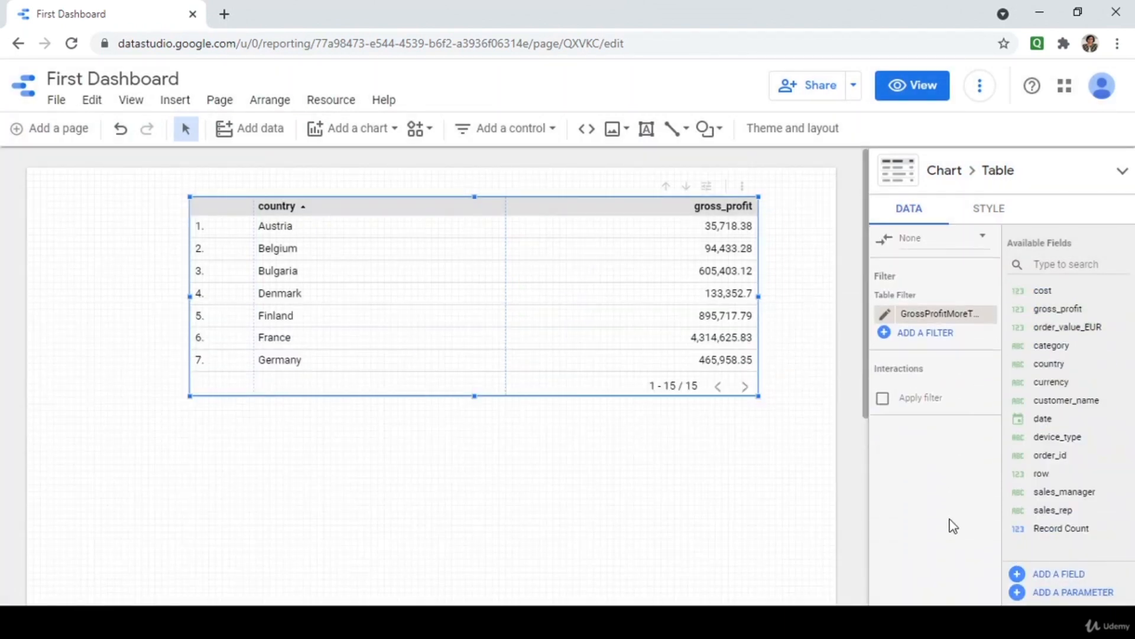
{"action": "left_click", "coordinate": [884, 399]}
{"action": "left_click_drag", "start_coordinate": [400, 363], "coordinate": [265, 417]}
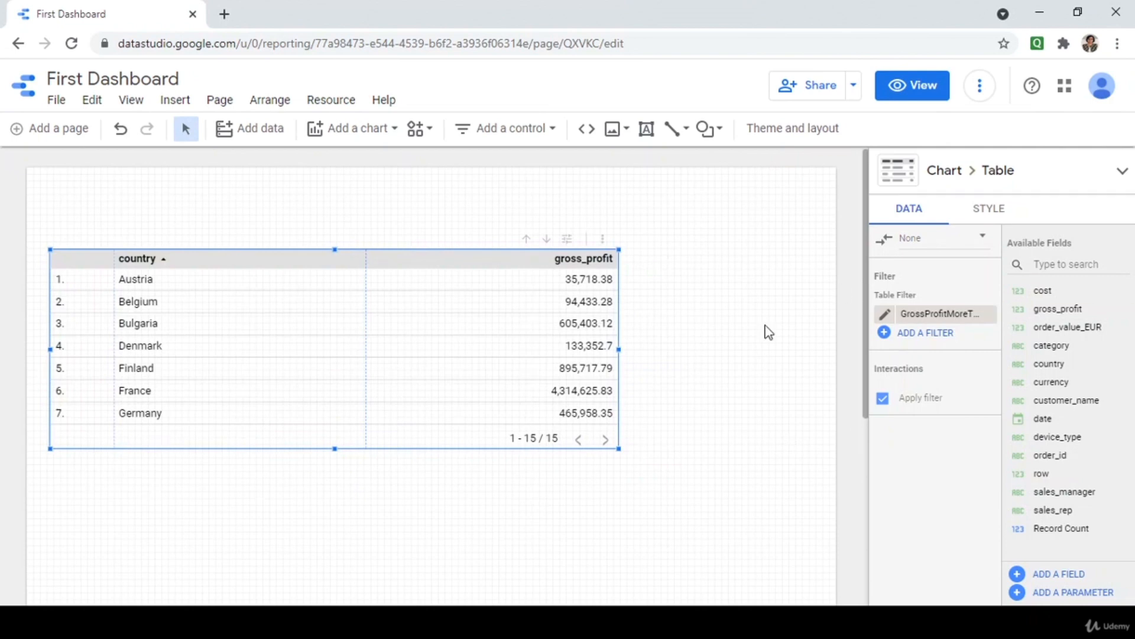
Add a widened scorecard of summed gross_profit (18,992,427.72) at the top-left and edit its metric.
{"action": "left_click", "coordinate": [500, 129]}
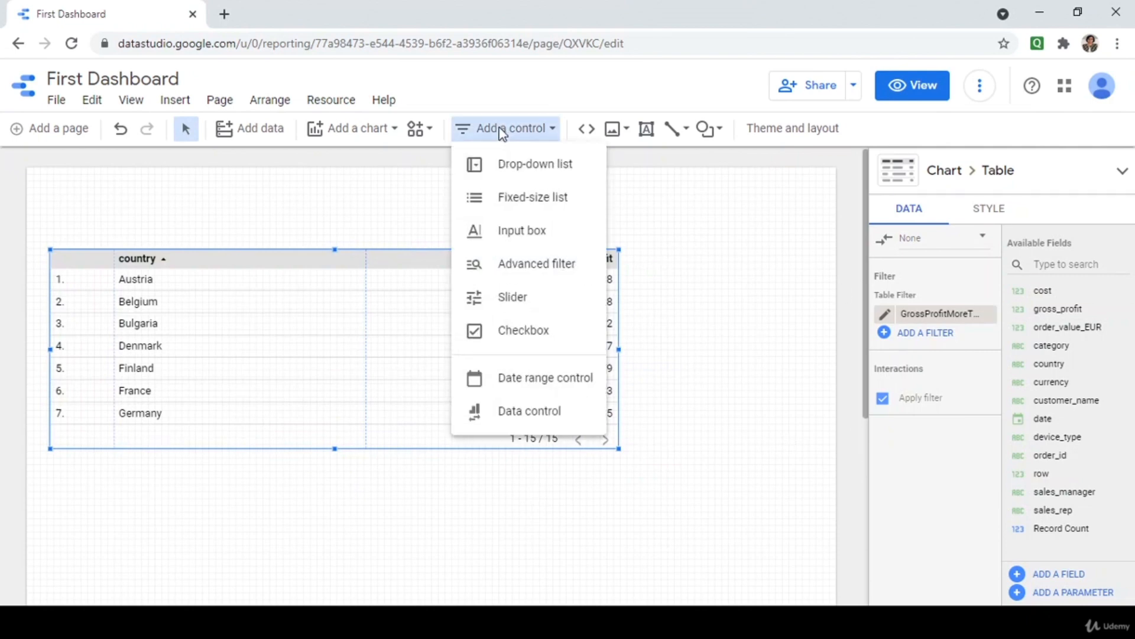
{"action": "left_click", "coordinate": [380, 183]}
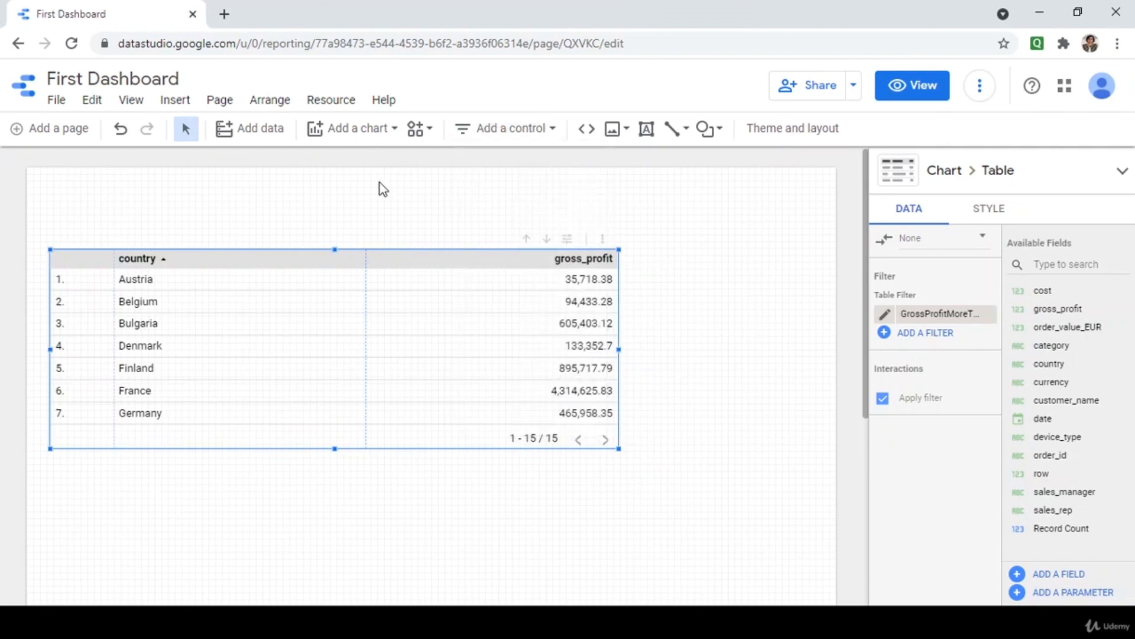
{"action": "left_click", "coordinate": [386, 133]}
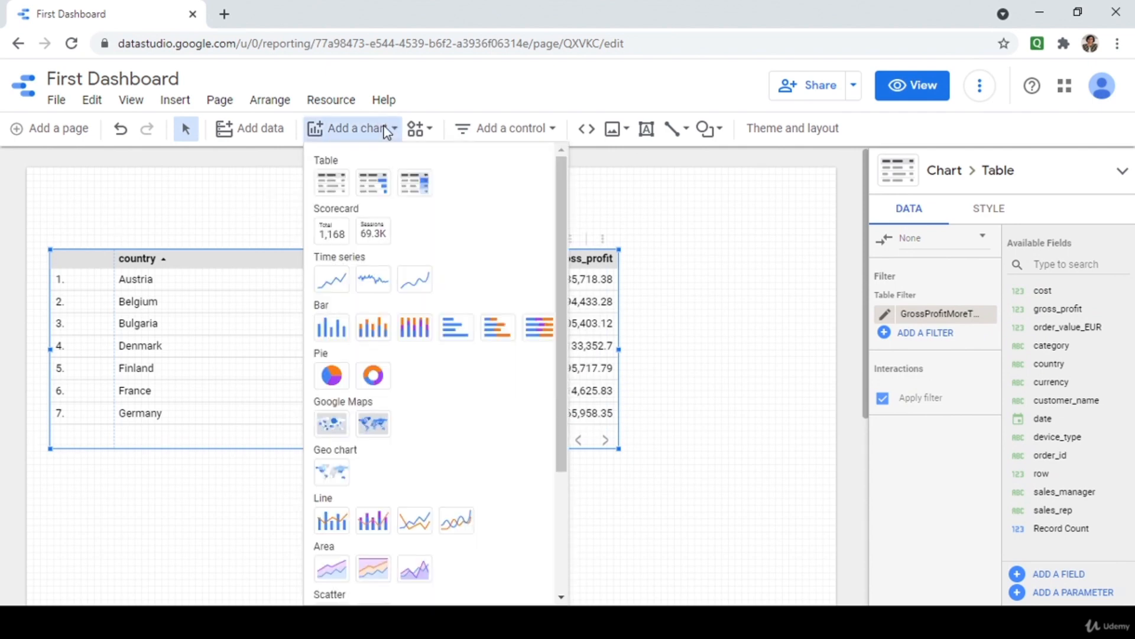
{"action": "left_click", "coordinate": [335, 237]}
{"action": "left_click", "coordinate": [49, 177]}
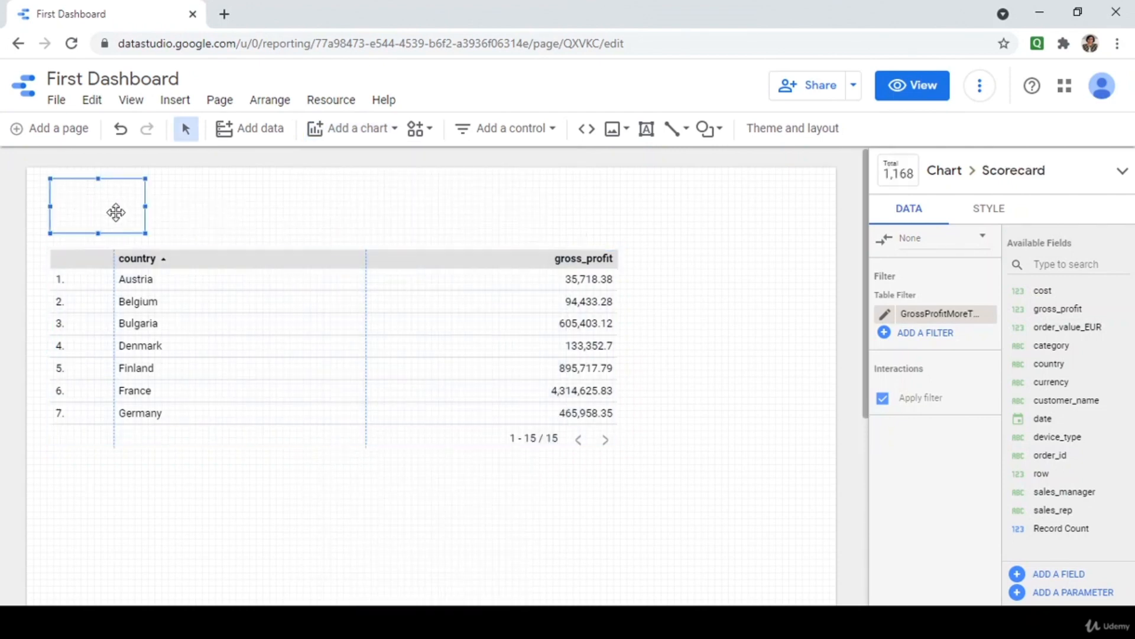
{"action": "left_click_drag", "start_coordinate": [146, 233], "coordinate": [225, 239]}
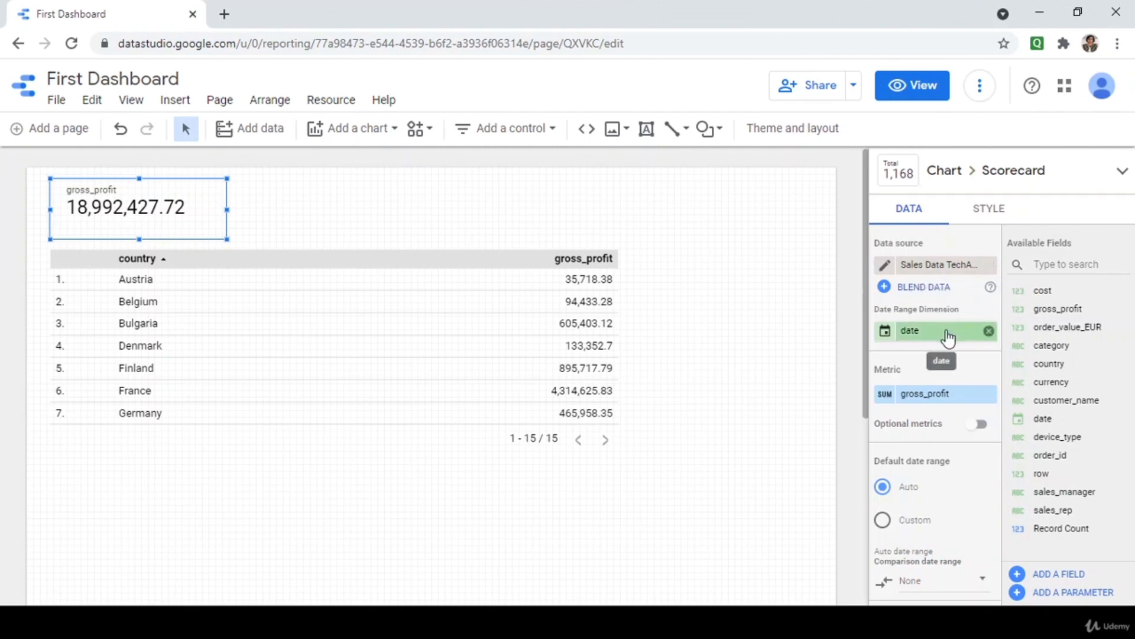
{"action": "scroll", "coordinate": [941, 384], "scroll_direction": "down", "scroll_amount": 2}
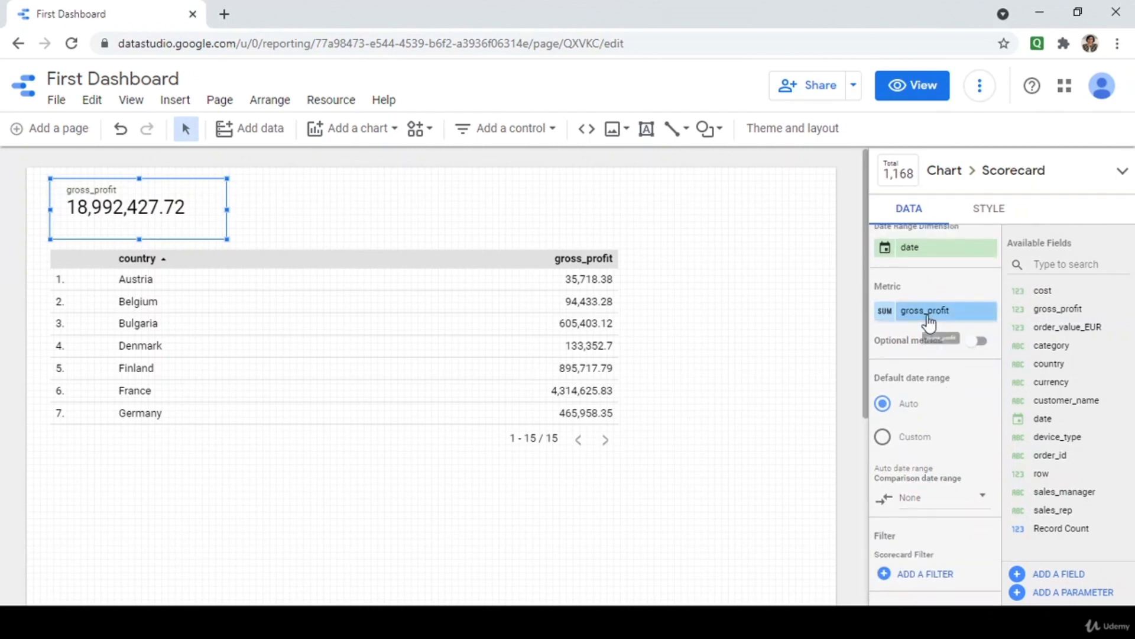
{"action": "left_click", "coordinate": [887, 315]}
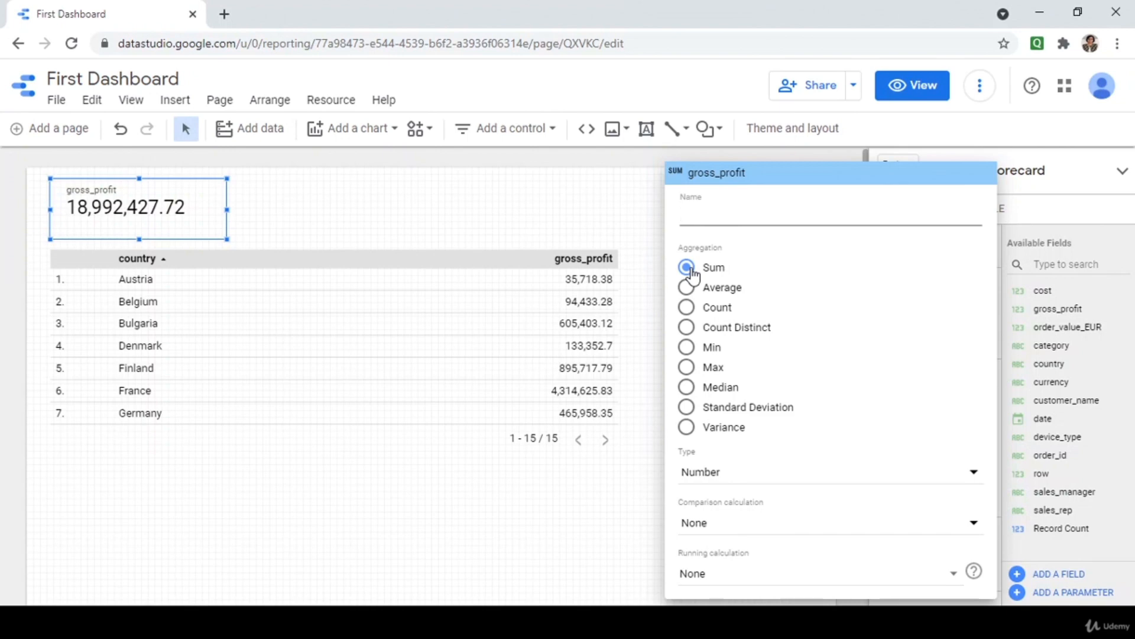
Set the scorecard metric's aggregation to Max (79,295.33) and name it Max Gross Profit.
{"action": "left_click", "coordinate": [687, 289]}
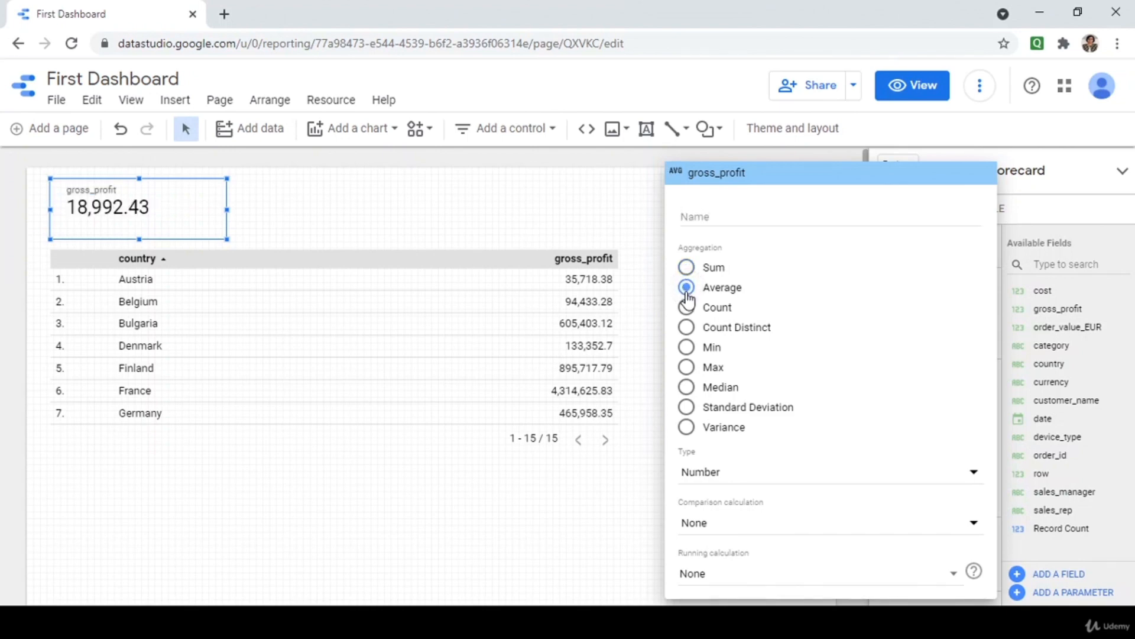
{"action": "left_click", "coordinate": [686, 348]}
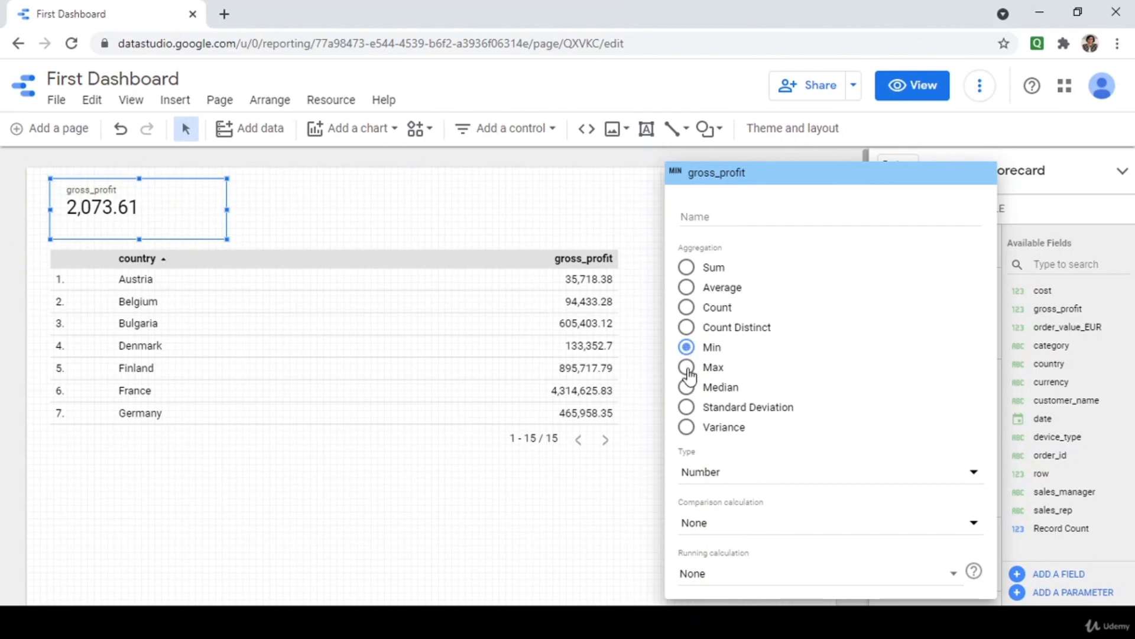
{"action": "left_click", "coordinate": [687, 370]}
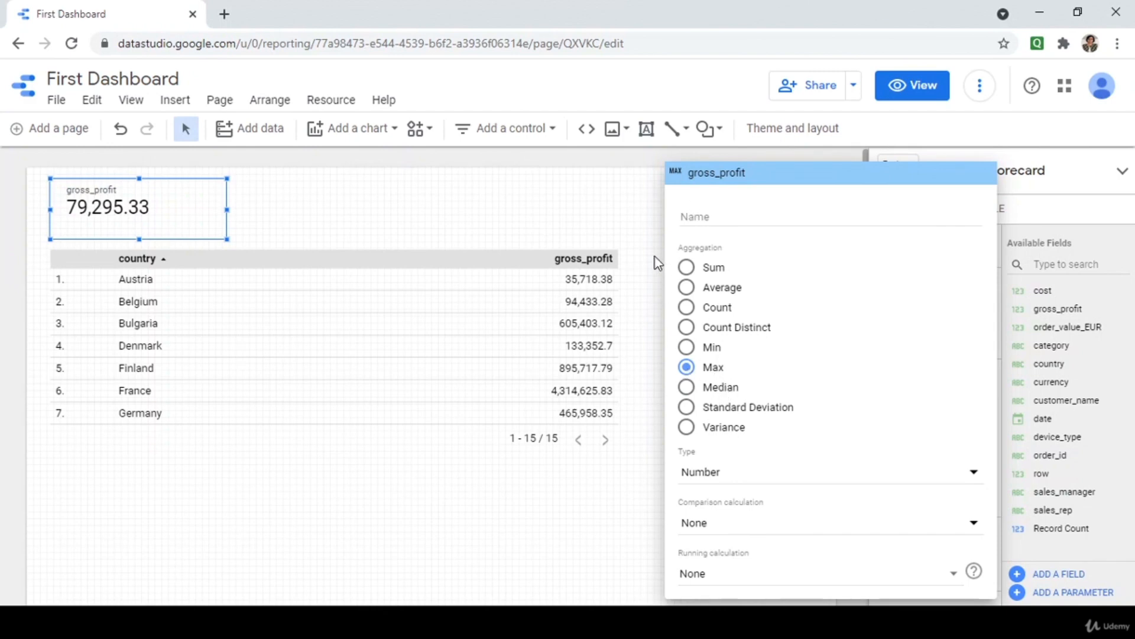
{"action": "left_click", "coordinate": [729, 207]}
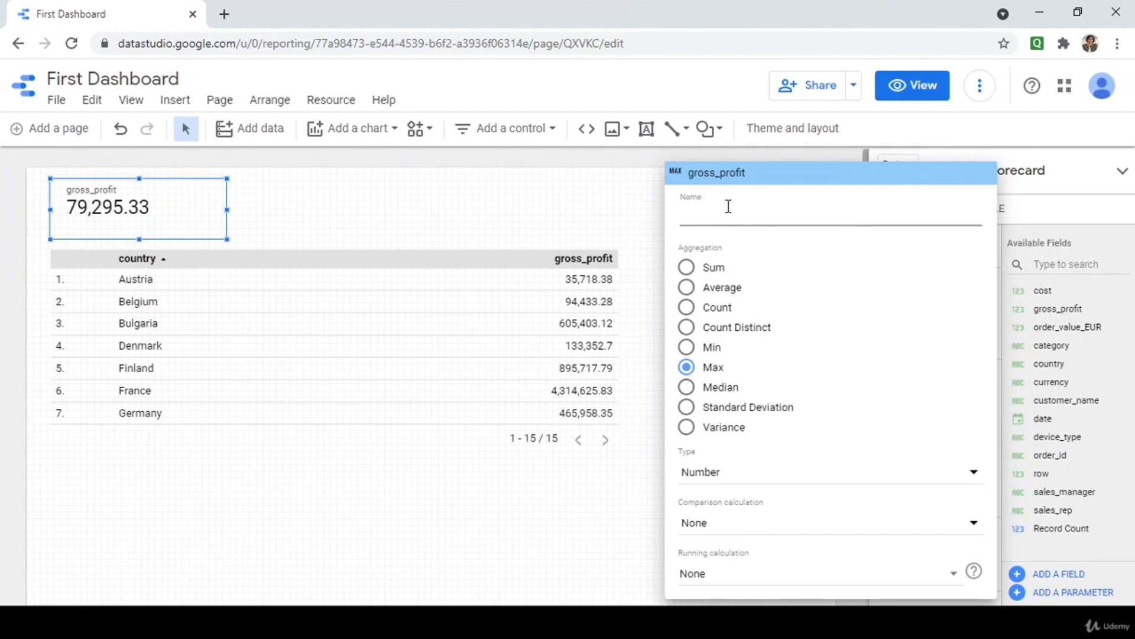
{"action": "type", "text": "Max Gross Profit"}
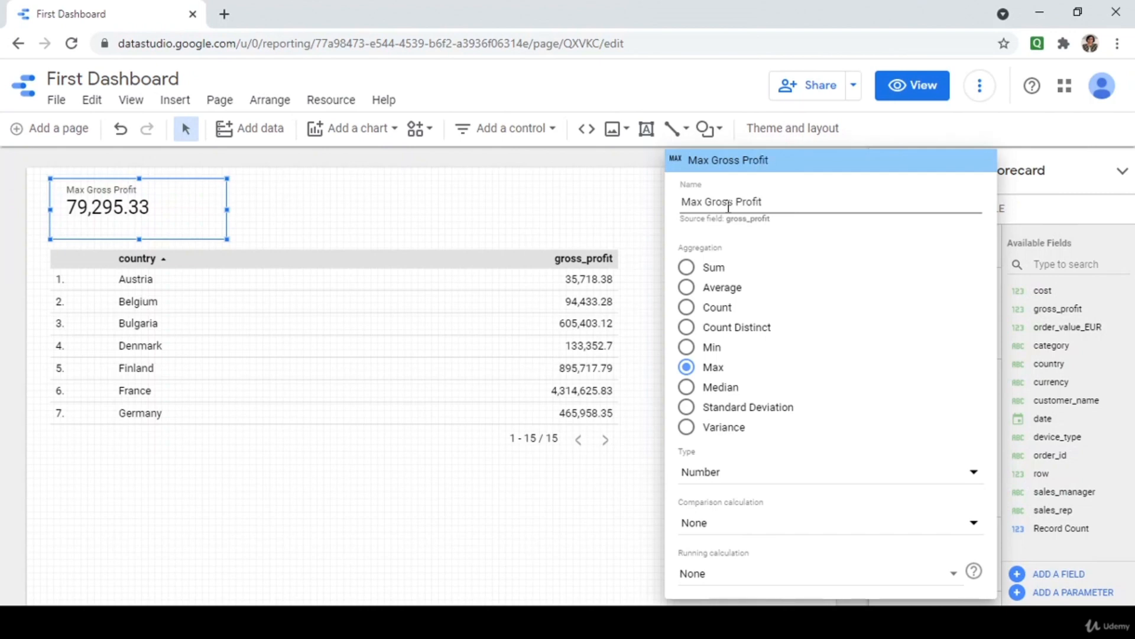
{"action": "left_click", "coordinate": [622, 550]}
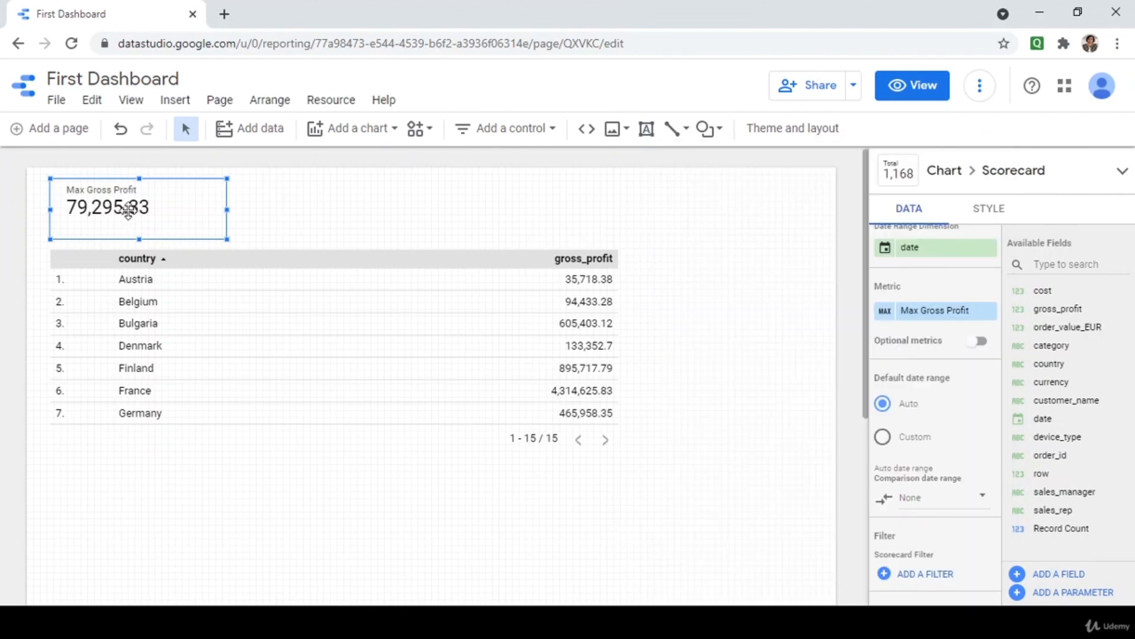
Nudge the Max Gross Profit scorecard slightly upward.
{"action": "left_click_drag", "start_coordinate": [149, 223], "coordinate": [147, 220]}
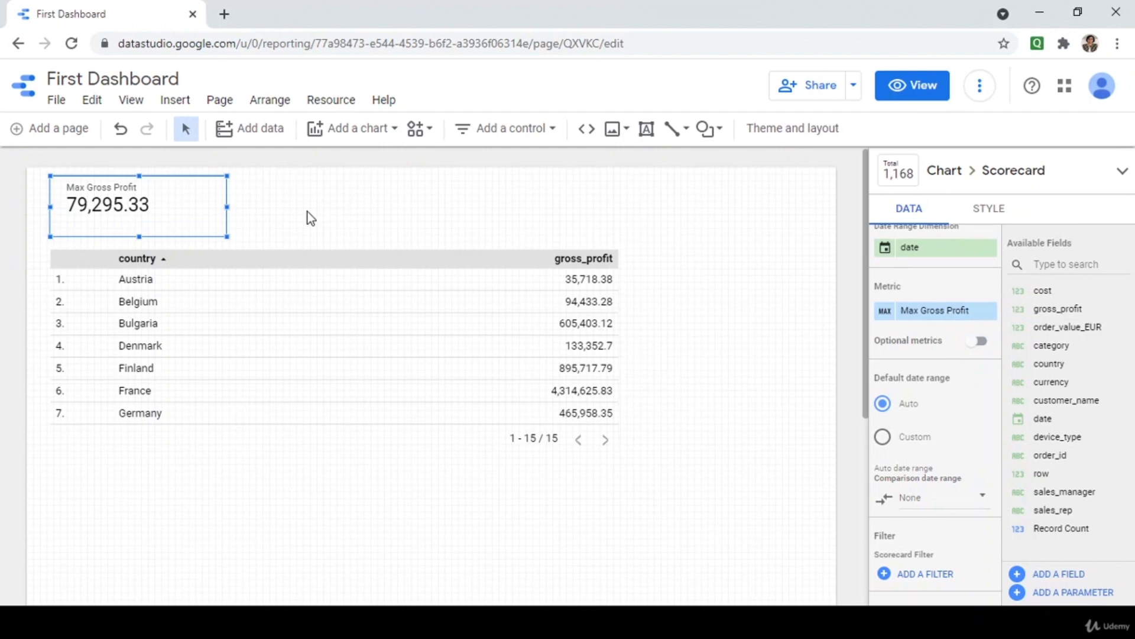
{"action": "scroll", "coordinate": [935, 411], "scroll_direction": "down", "scroll_amount": 3}
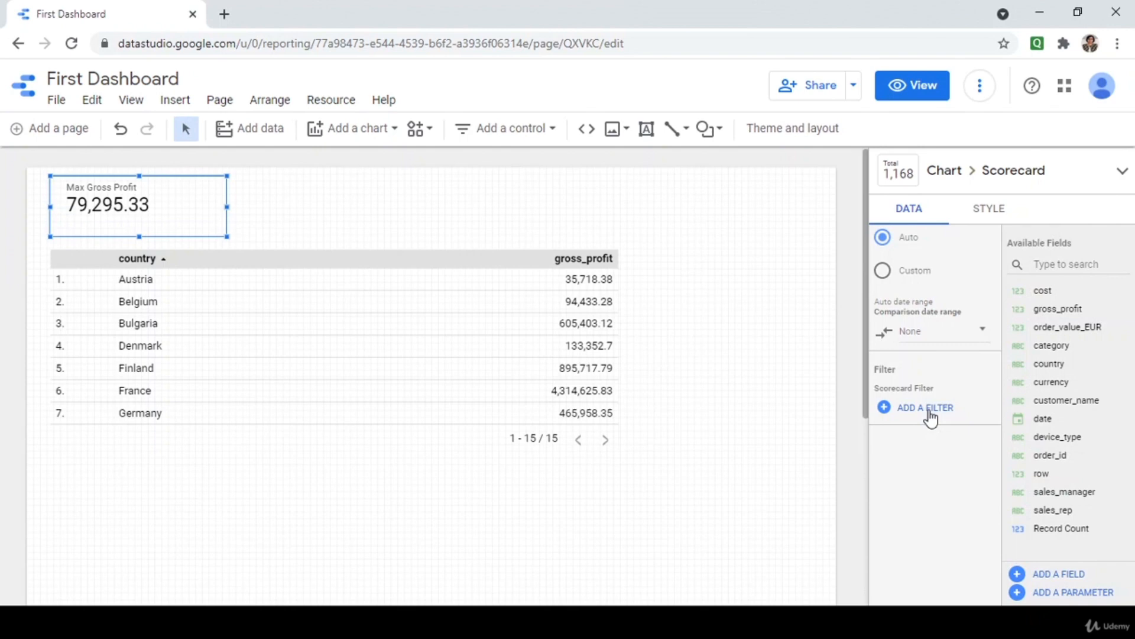
{"action": "scroll", "coordinate": [930, 417], "scroll_direction": "up", "scroll_amount": 4}
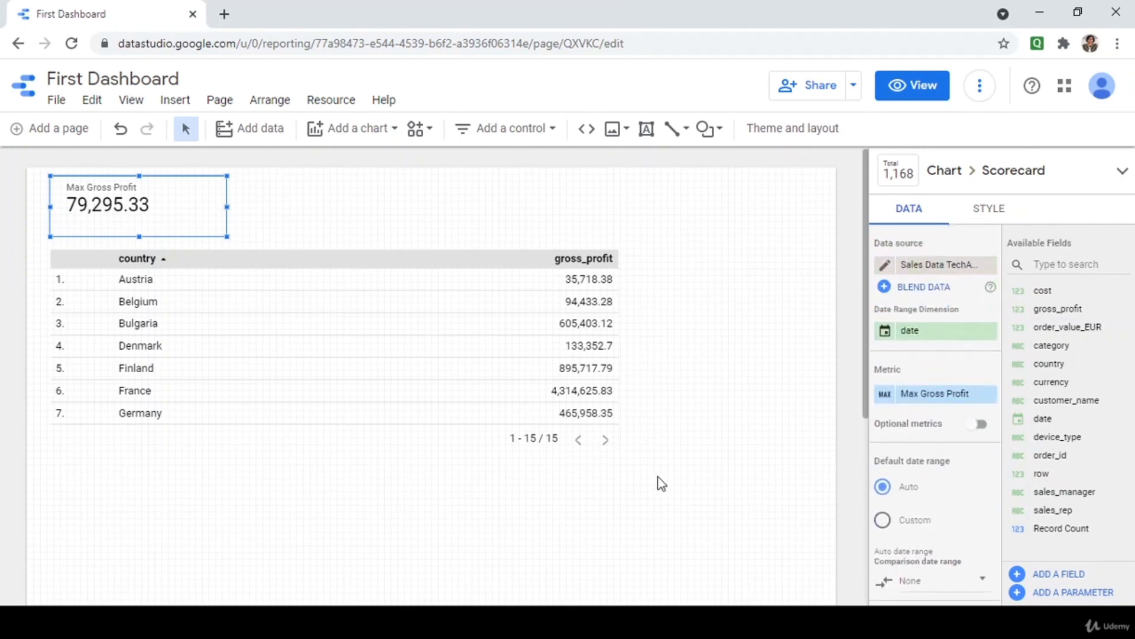
Convert the country table to a Table with bars and widen it to the right.
{"action": "left_click", "coordinate": [228, 349]}
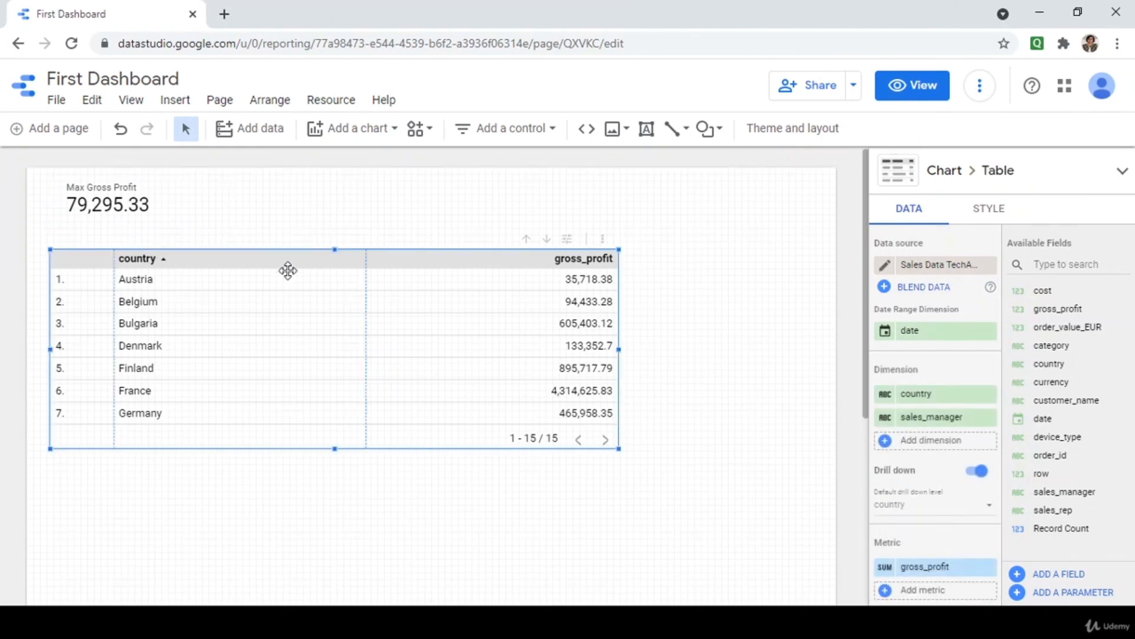
{"action": "left_click", "coordinate": [1122, 171]}
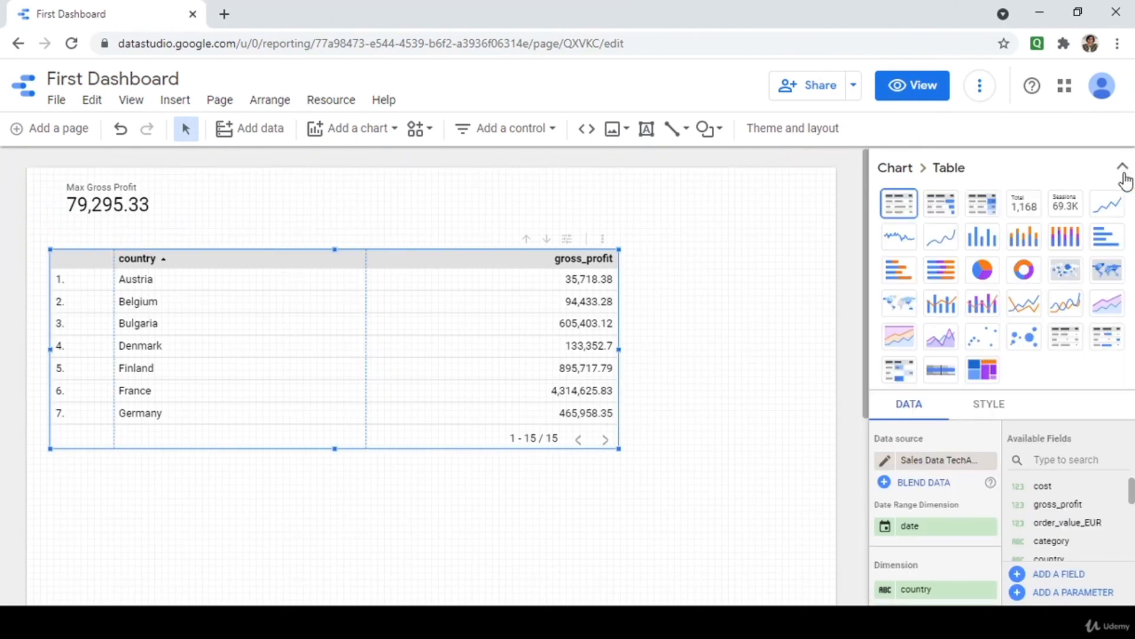
{"action": "left_click", "coordinate": [947, 208]}
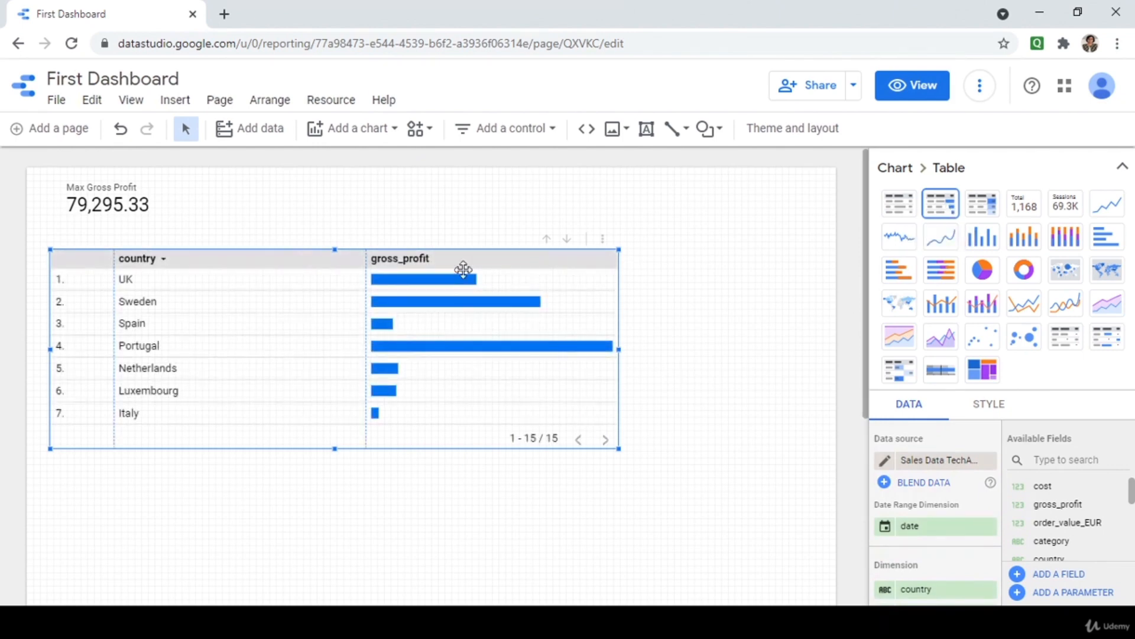
{"action": "left_click_drag", "start_coordinate": [618, 448], "coordinate": [676, 442]}
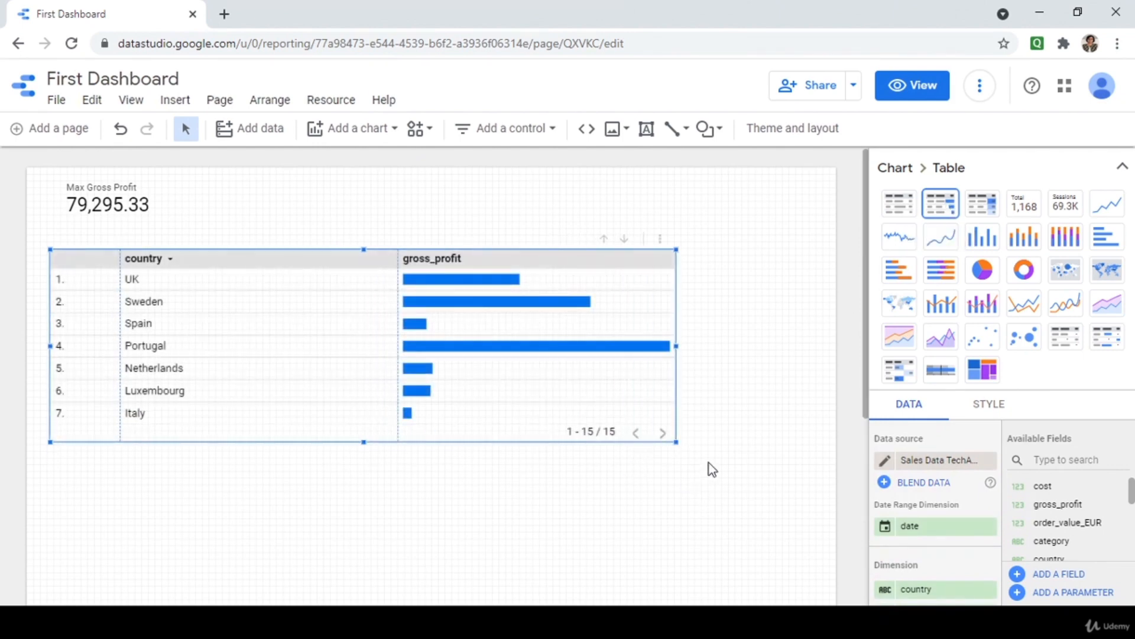
{"action": "left_click", "coordinate": [911, 87]}
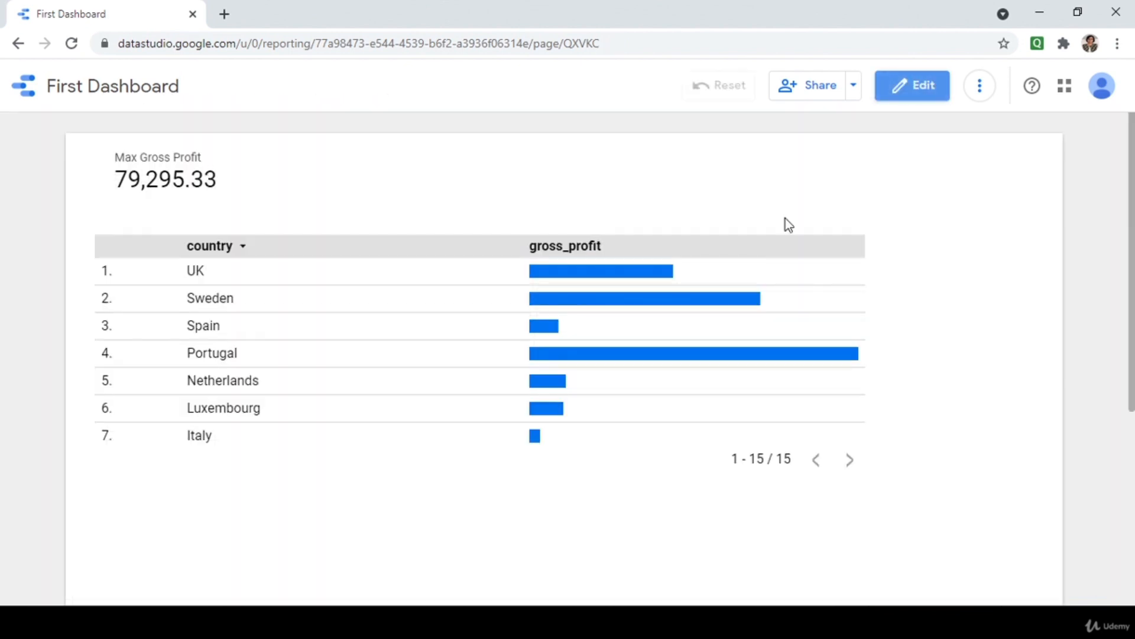
{"action": "left_click", "coordinate": [641, 272]}
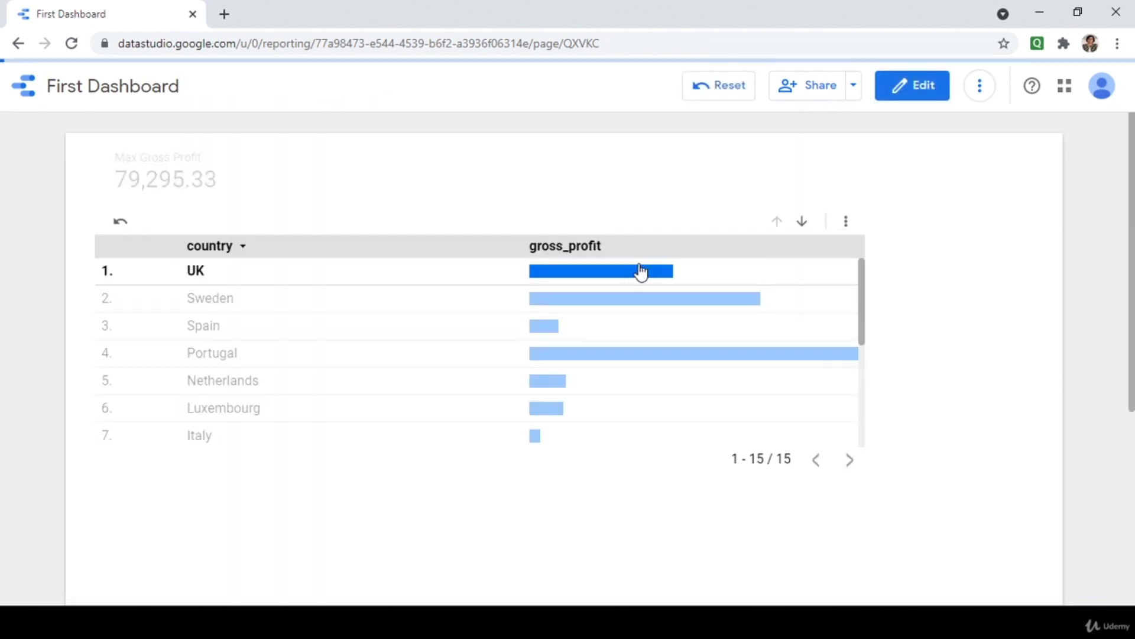
{"action": "left_click", "coordinate": [621, 303]}
{"action": "left_click", "coordinate": [632, 361]}
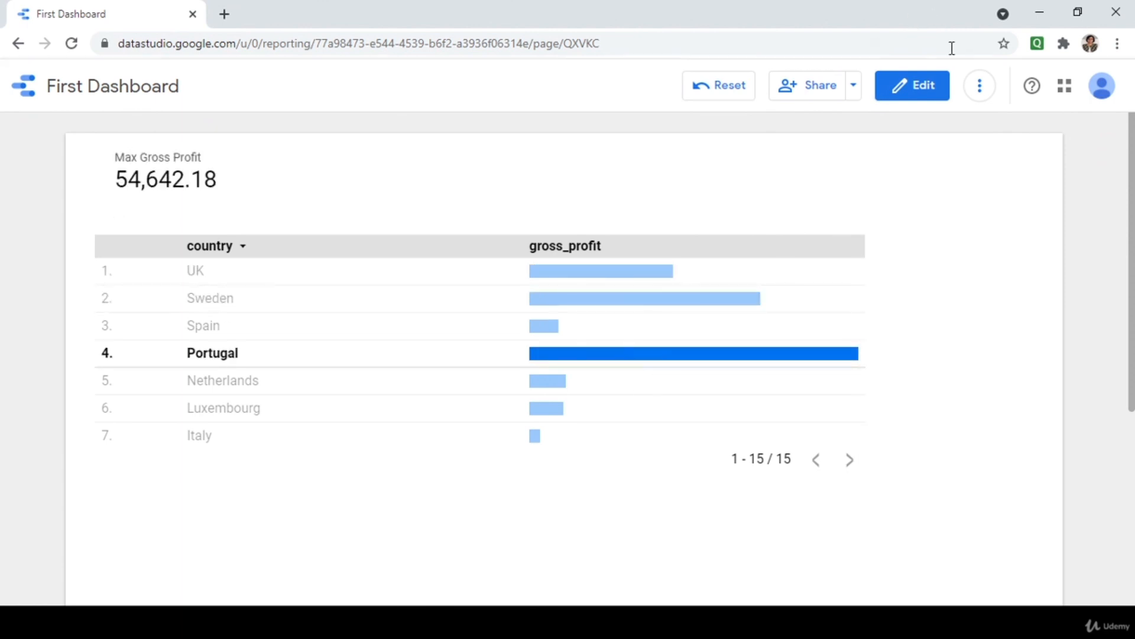
{"action": "left_click", "coordinate": [924, 94]}
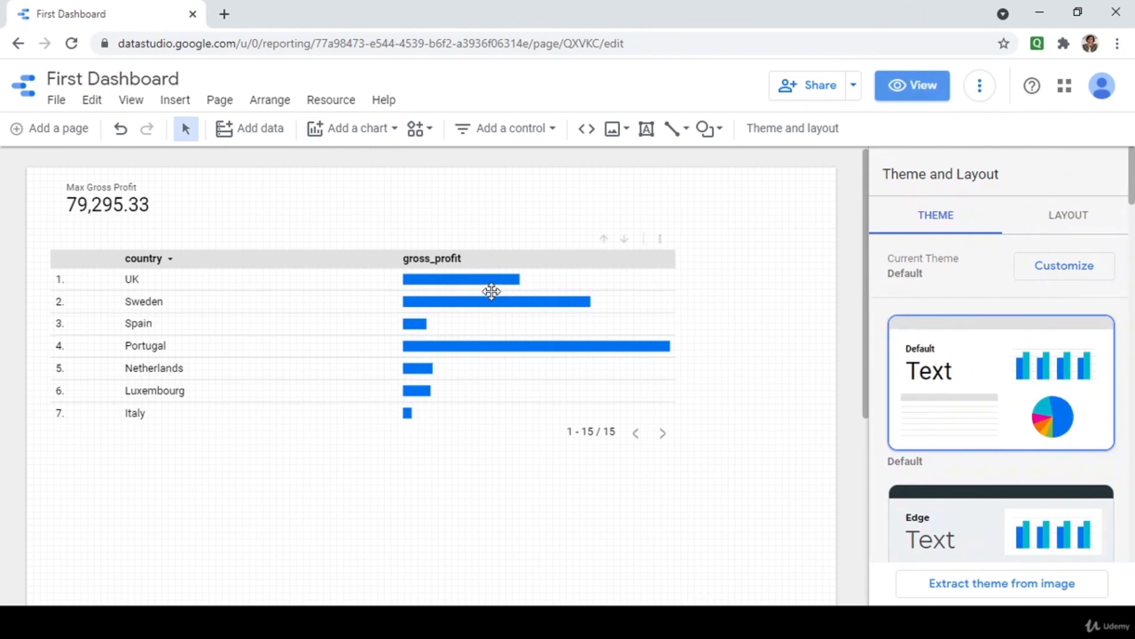
{"action": "left_click", "coordinate": [492, 291]}
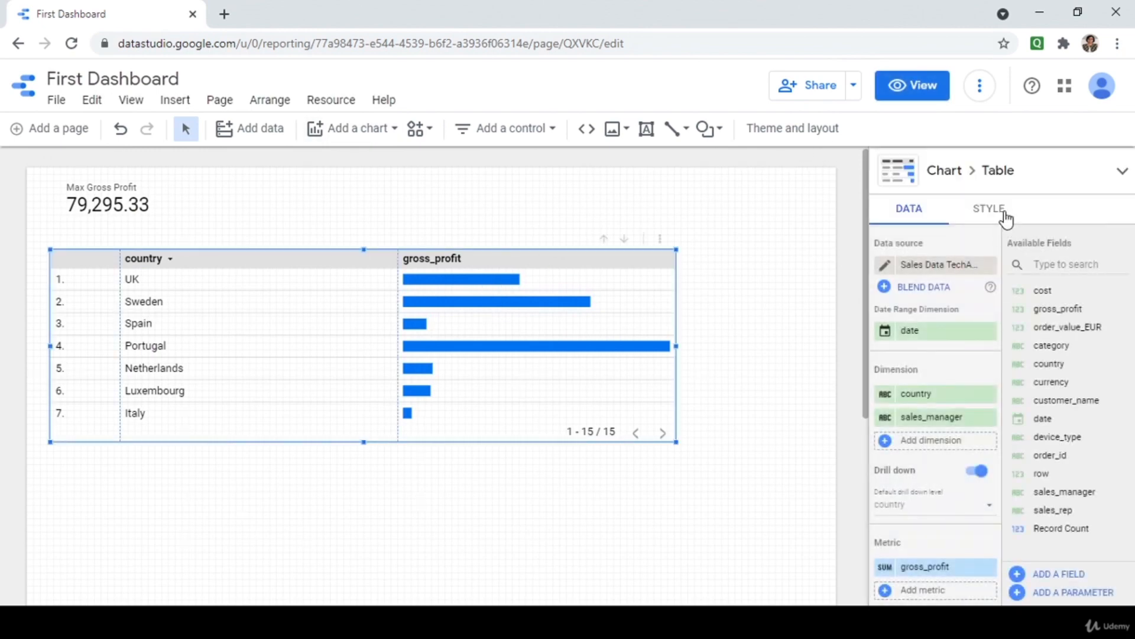
Turn on Show target, with its axis, for the table's gross_profit bars in Style settings.
{"action": "left_click", "coordinate": [1005, 213]}
{"action": "scroll", "coordinate": [1058, 428], "scroll_direction": "down", "scroll_amount": 3}
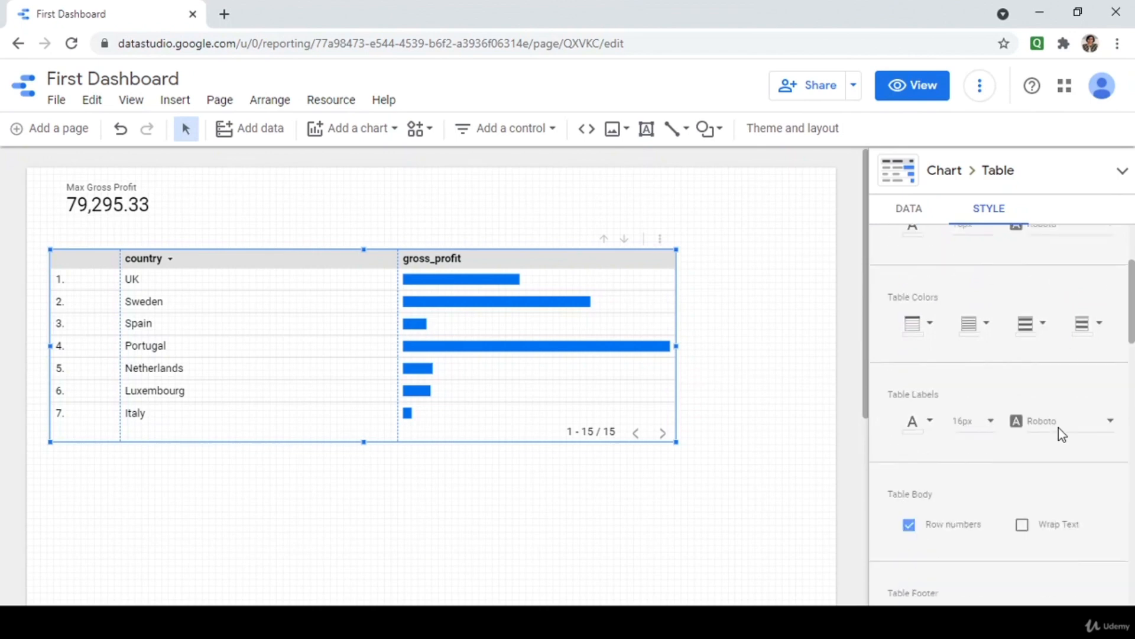
{"action": "scroll", "coordinate": [1058, 427], "scroll_direction": "down", "scroll_amount": 4}
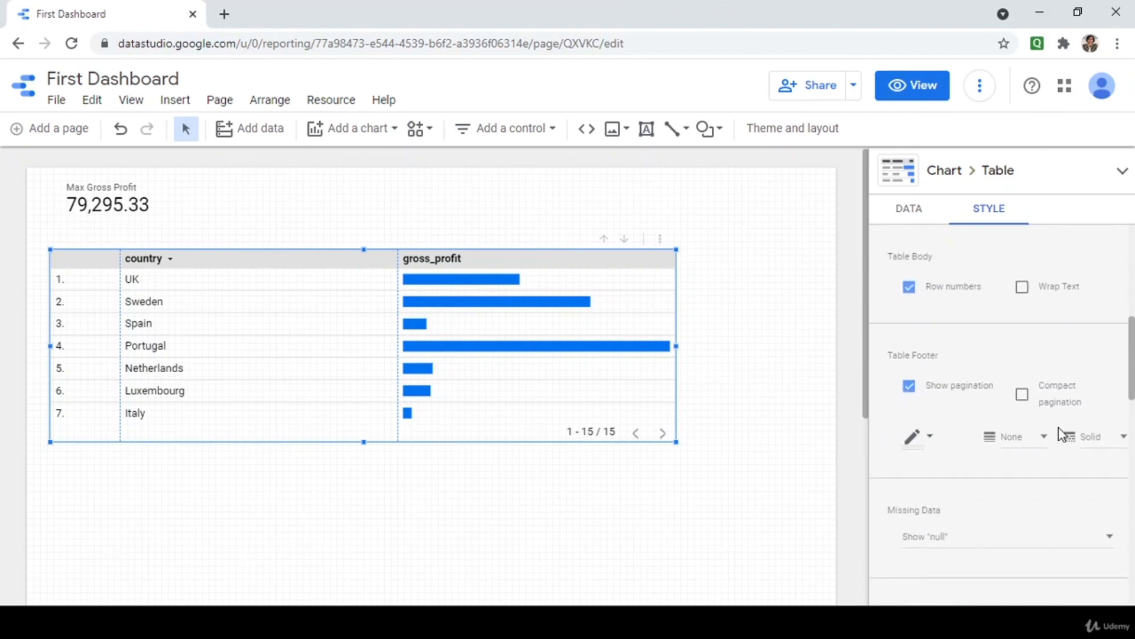
{"action": "scroll", "coordinate": [1059, 431], "scroll_direction": "up", "scroll_amount": 4}
{"action": "scroll", "coordinate": [1058, 431], "scroll_direction": "down", "scroll_amount": 6}
{"action": "scroll", "coordinate": [1059, 428], "scroll_direction": "down", "scroll_amount": 5}
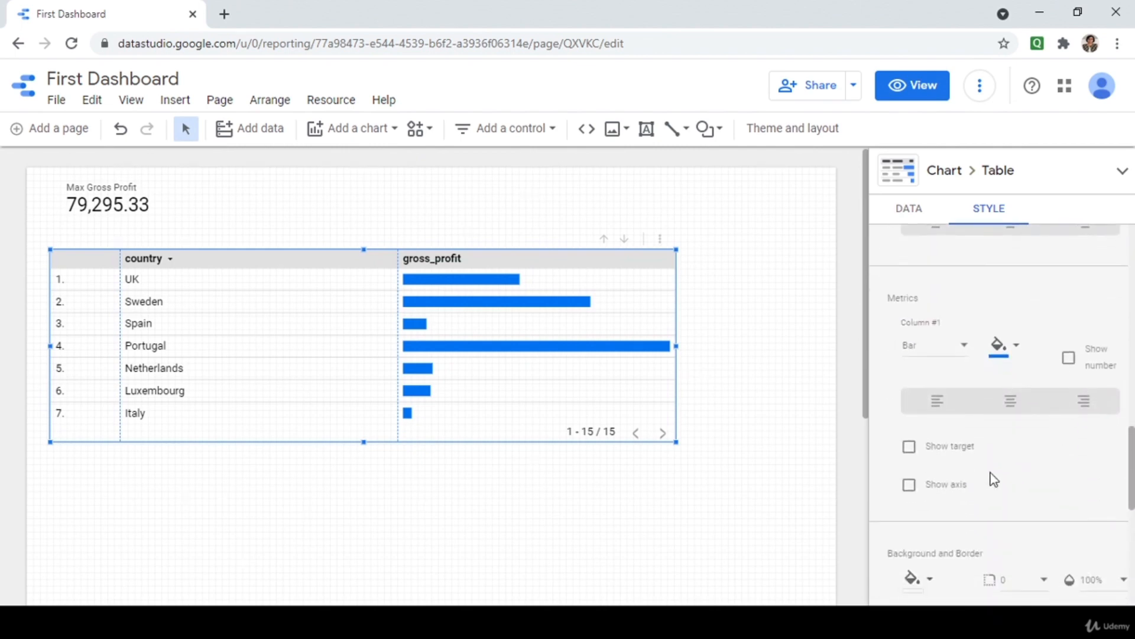
{"action": "left_click", "coordinate": [909, 448]}
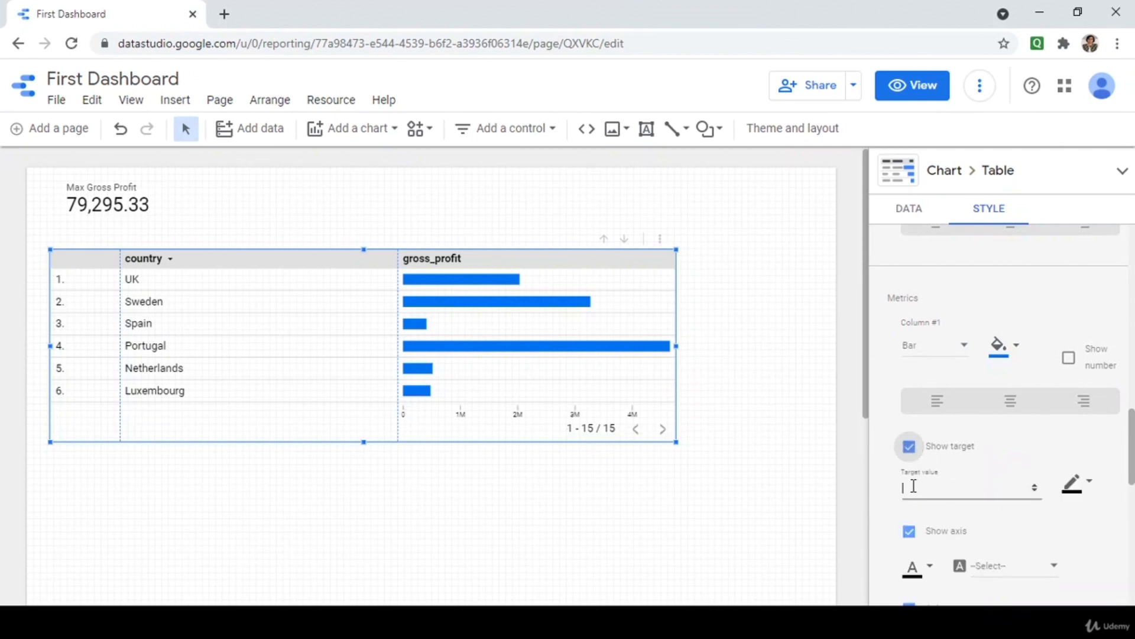
Review the remaining style options and expand the table's chart type choices.
{"action": "scroll", "coordinate": [971, 466], "scroll_direction": "down", "scroll_amount": 1}
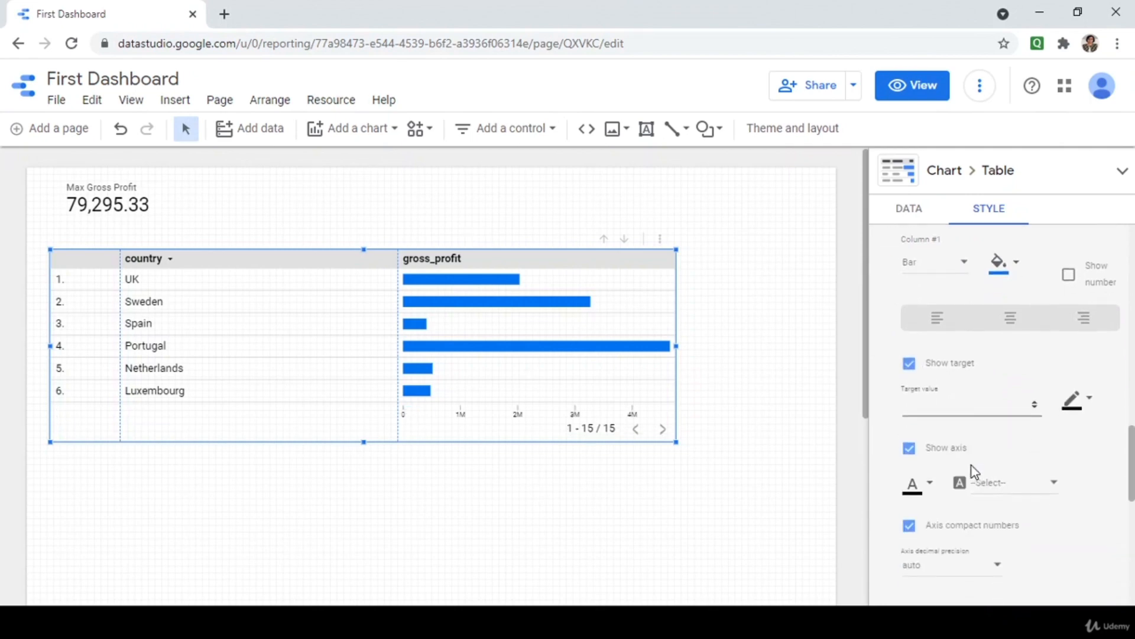
{"action": "scroll", "coordinate": [968, 509], "scroll_direction": "down", "scroll_amount": 1}
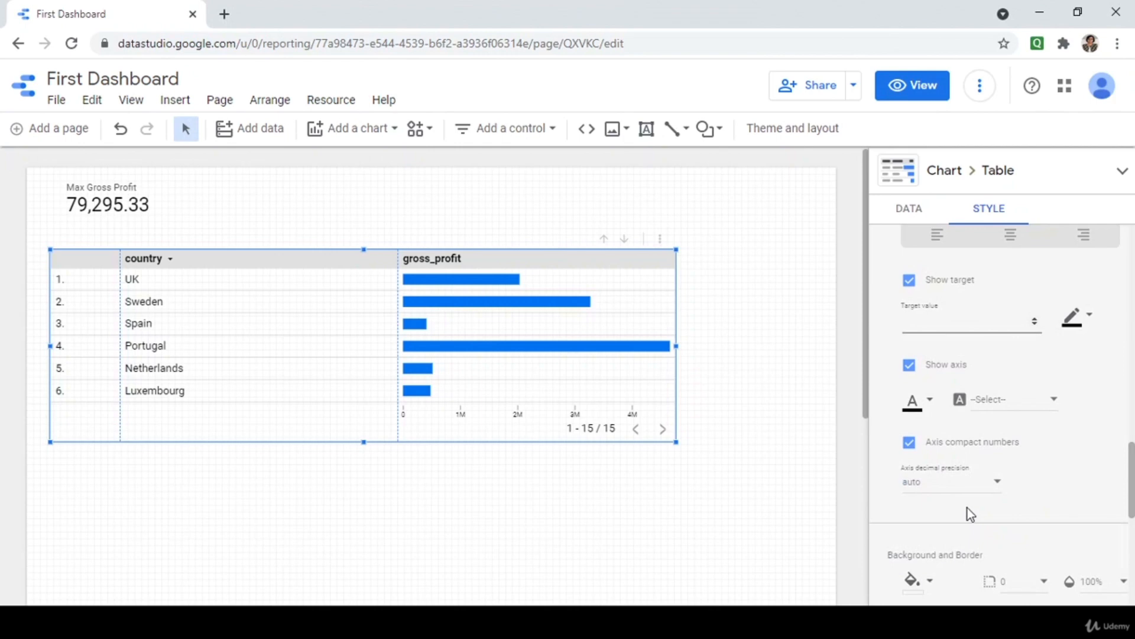
{"action": "scroll", "coordinate": [1023, 457], "scroll_direction": "down", "scroll_amount": 3}
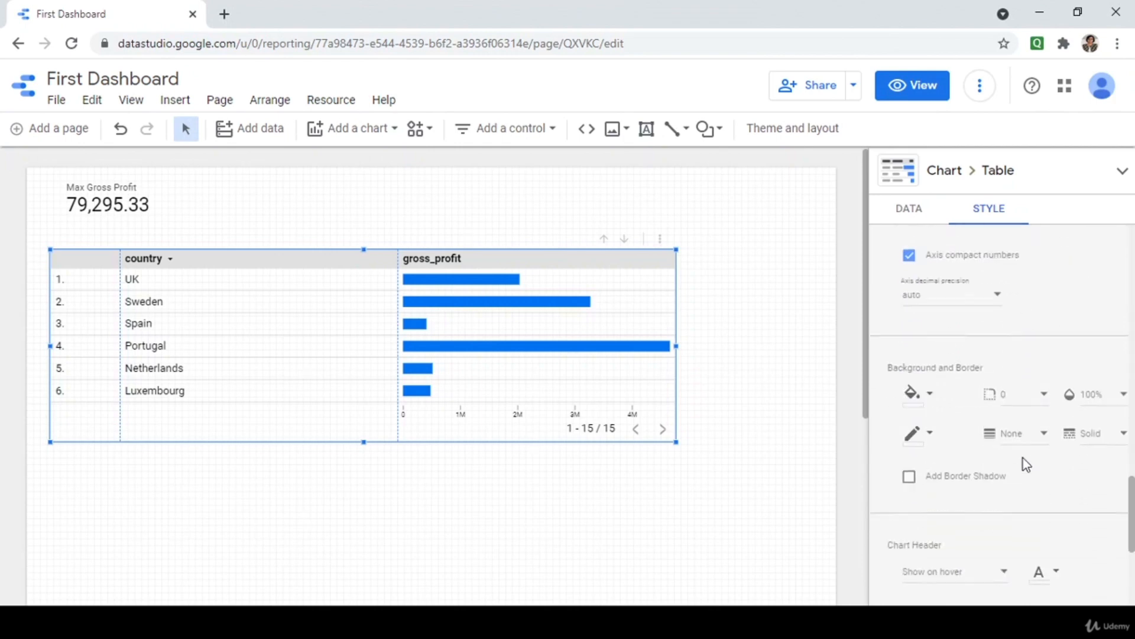
{"action": "scroll", "coordinate": [953, 489], "scroll_direction": "down", "scroll_amount": 2}
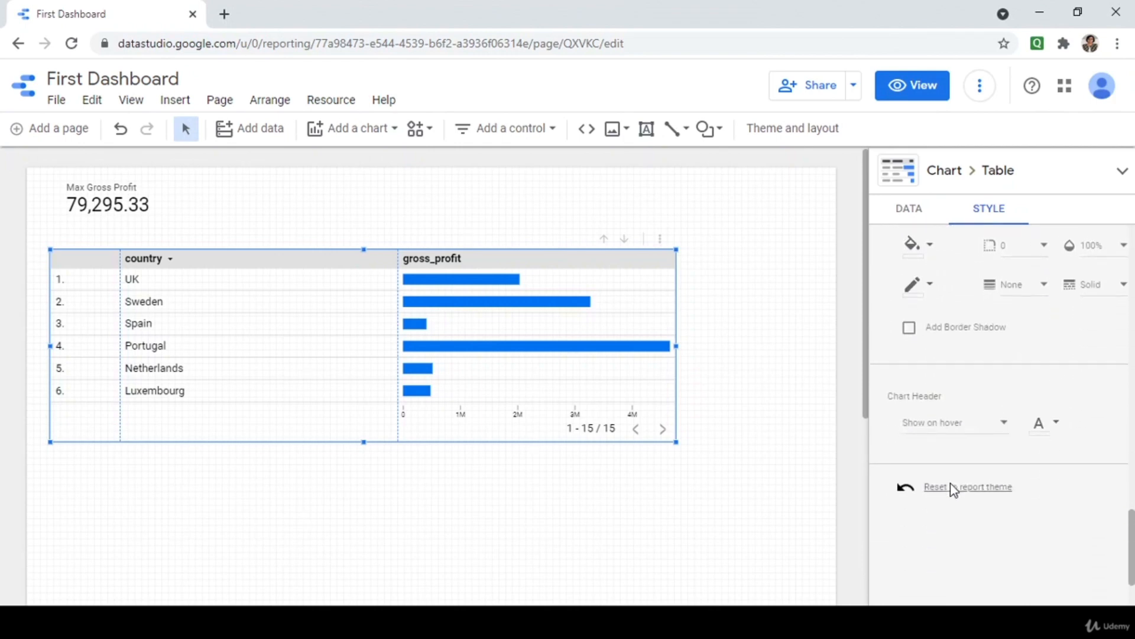
{"action": "scroll", "coordinate": [924, 538], "scroll_direction": "up", "scroll_amount": 12}
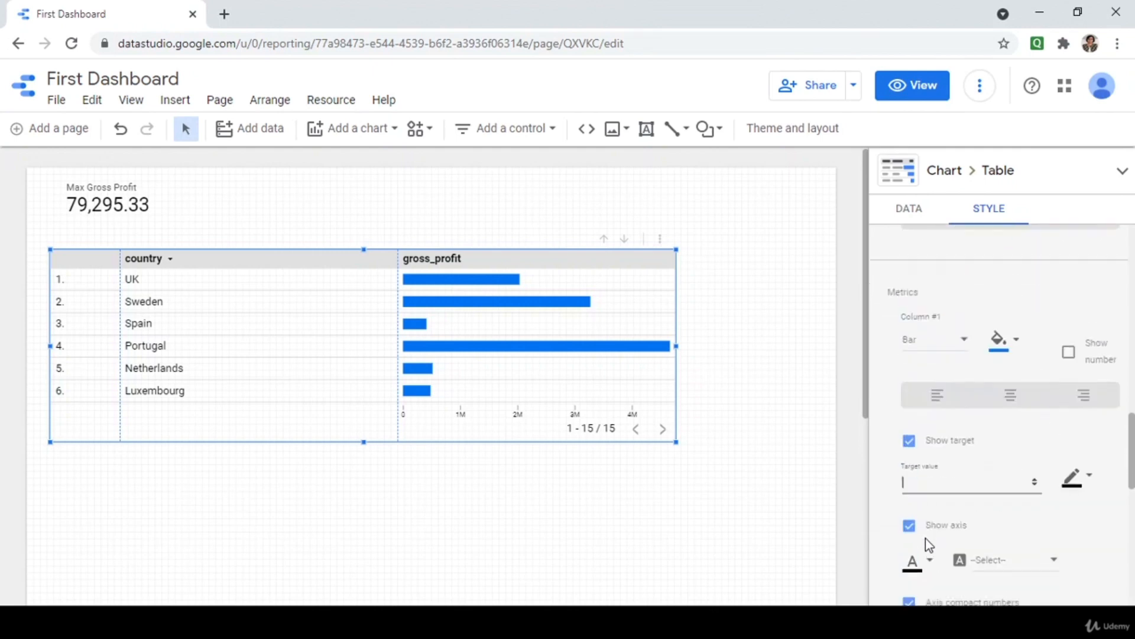
{"action": "scroll", "coordinate": [925, 538], "scroll_direction": "up", "scroll_amount": 4}
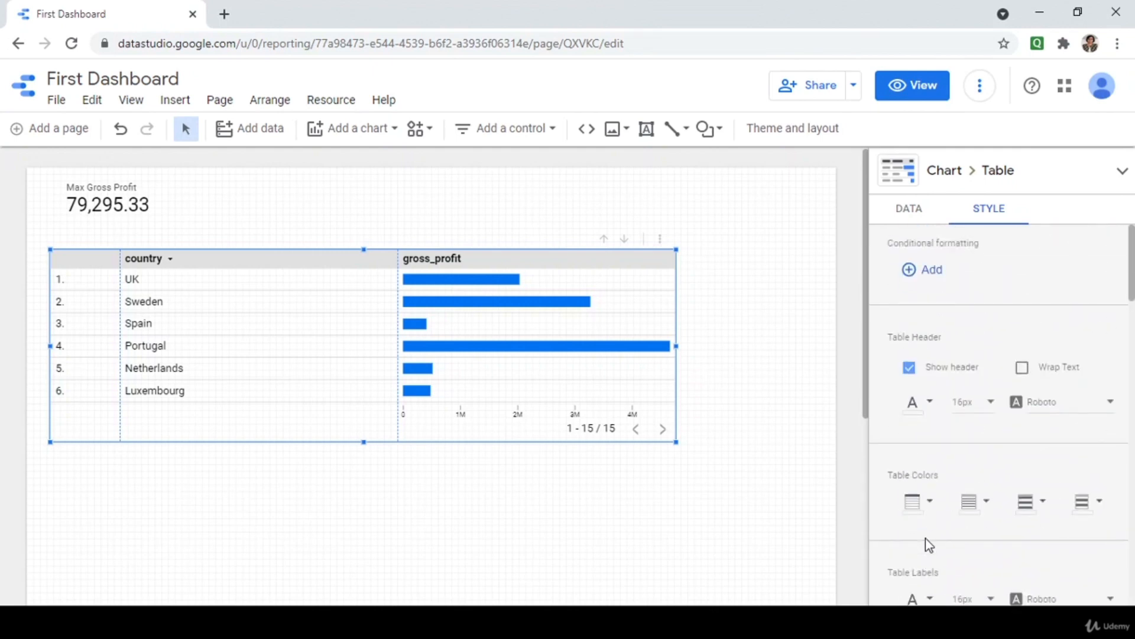
{"action": "left_click", "coordinate": [1122, 174]}
Change the country table to a Table with heatmap and review its Data settings.
{"action": "left_click", "coordinate": [991, 207]}
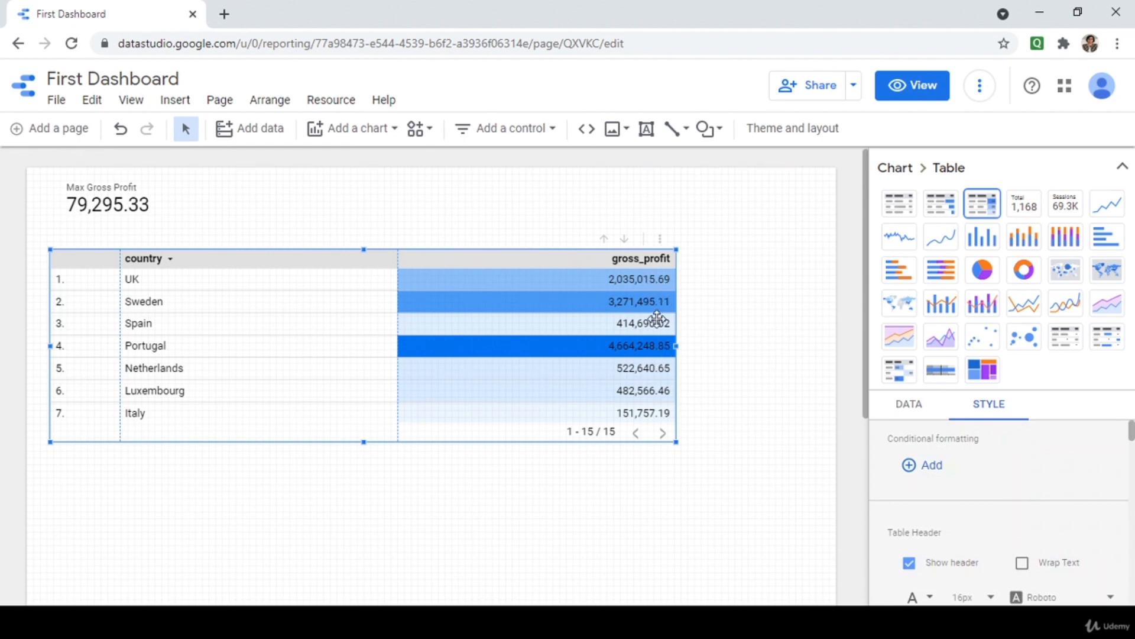
{"action": "left_click", "coordinate": [899, 173]}
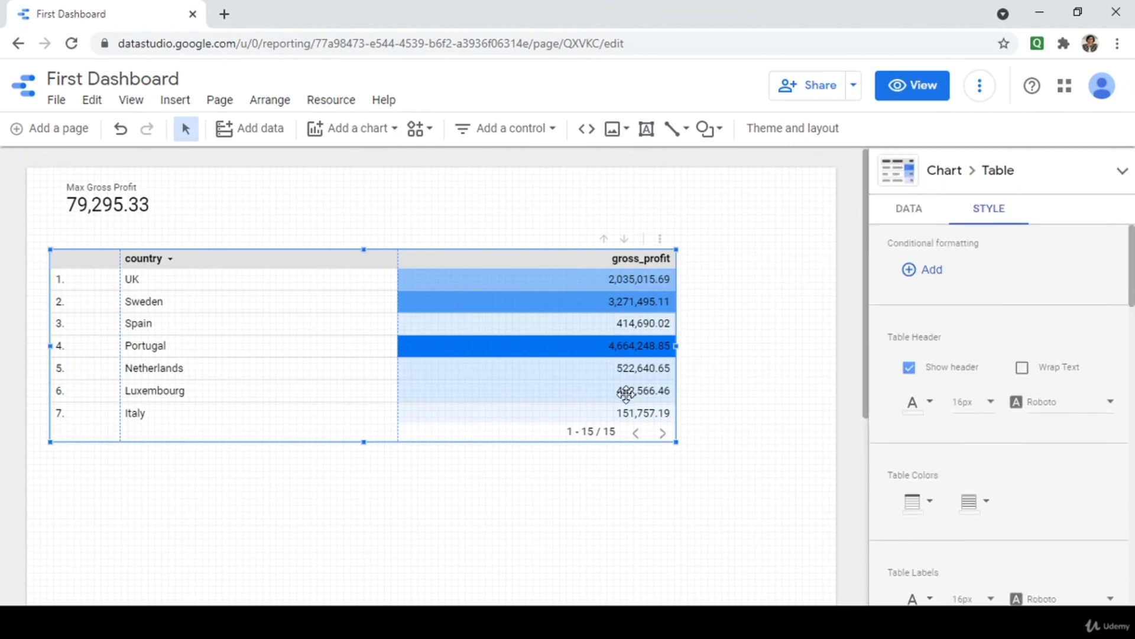
{"action": "left_click", "coordinate": [900, 212]}
{"action": "scroll", "coordinate": [916, 500], "scroll_direction": "down", "scroll_amount": 4}
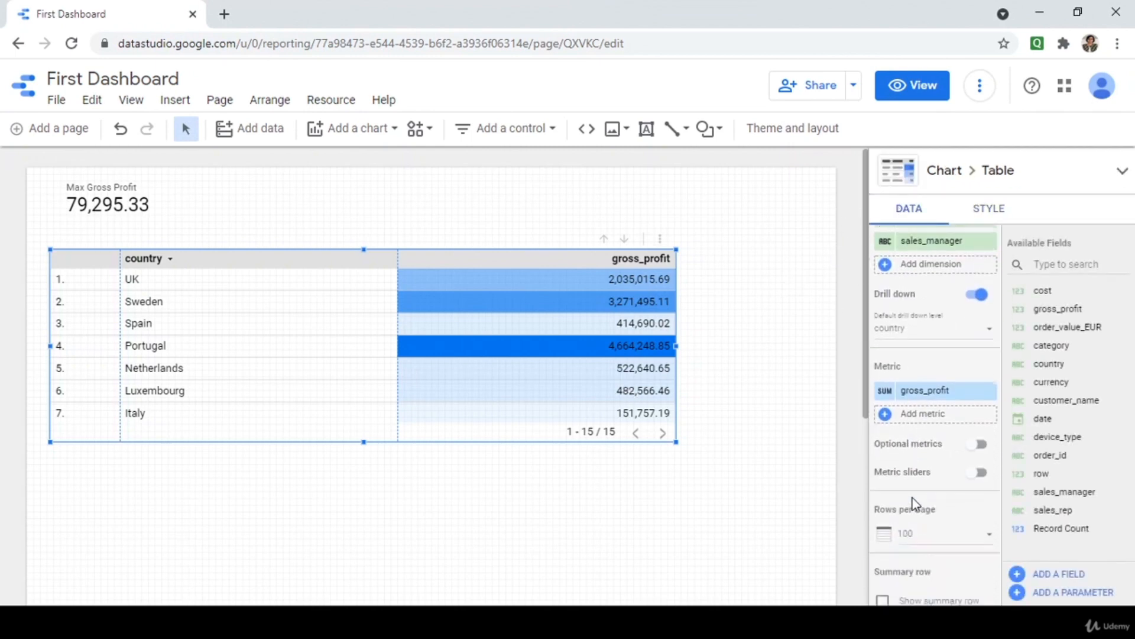
{"action": "scroll", "coordinate": [916, 503], "scroll_direction": "down", "scroll_amount": 3}
{"action": "scroll", "coordinate": [913, 505], "scroll_direction": "down", "scroll_amount": 2}
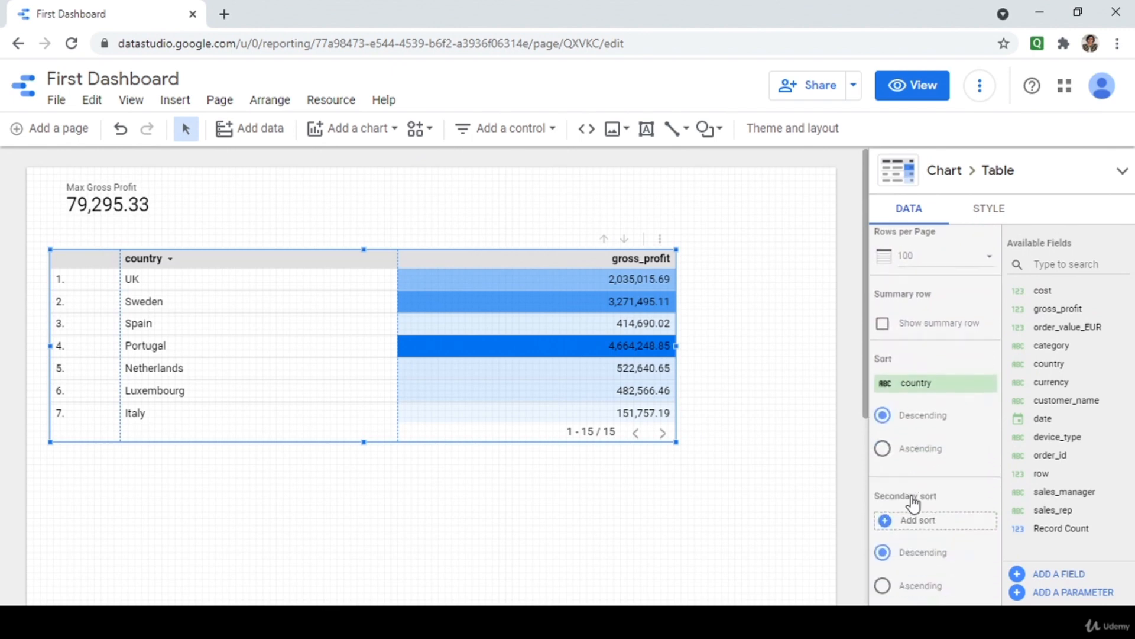
{"action": "scroll", "coordinate": [914, 505], "scroll_direction": "down", "scroll_amount": 2}
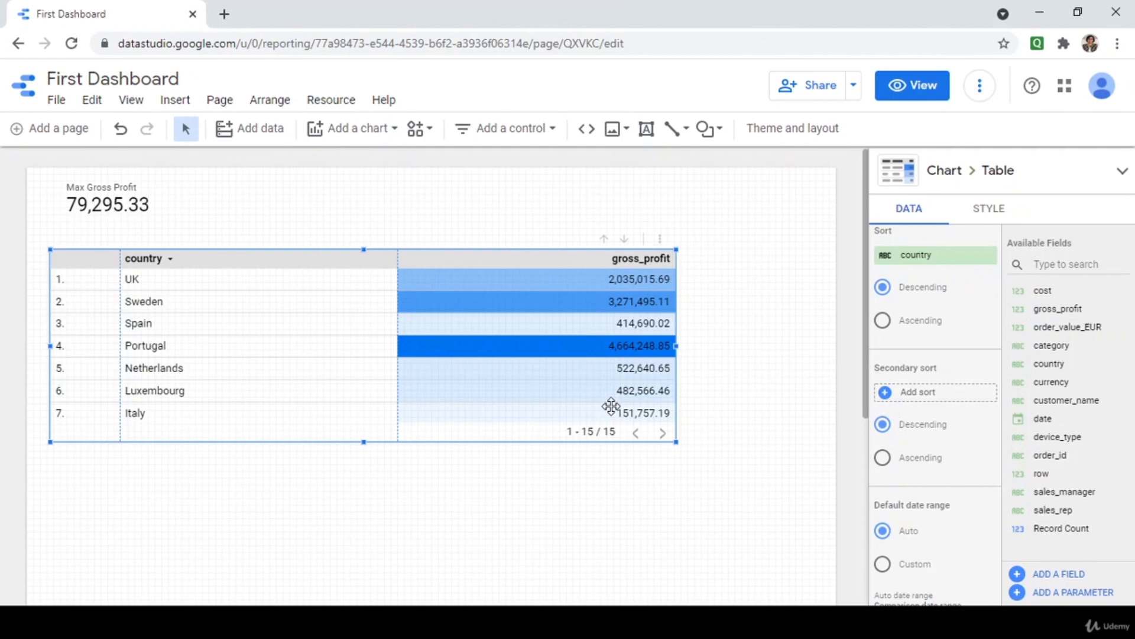
Try ascending secondary sort, restore descending, then preview the report in view mode.
{"action": "left_click", "coordinate": [884, 457]}
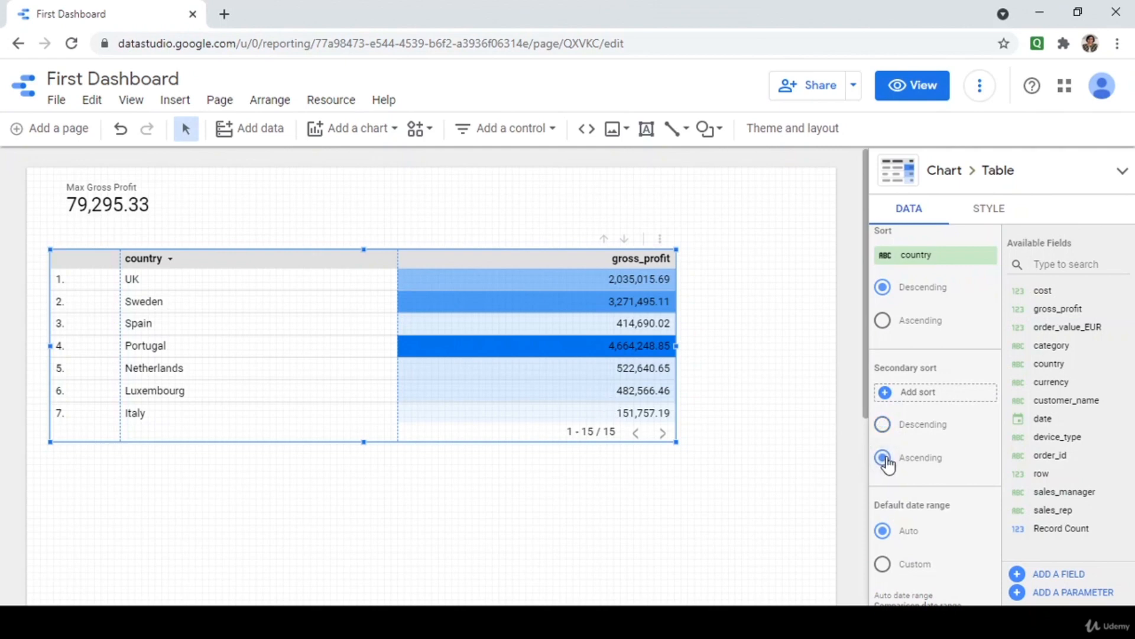
{"action": "left_click", "coordinate": [883, 424]}
{"action": "scroll", "coordinate": [884, 436], "scroll_direction": "up", "scroll_amount": 3}
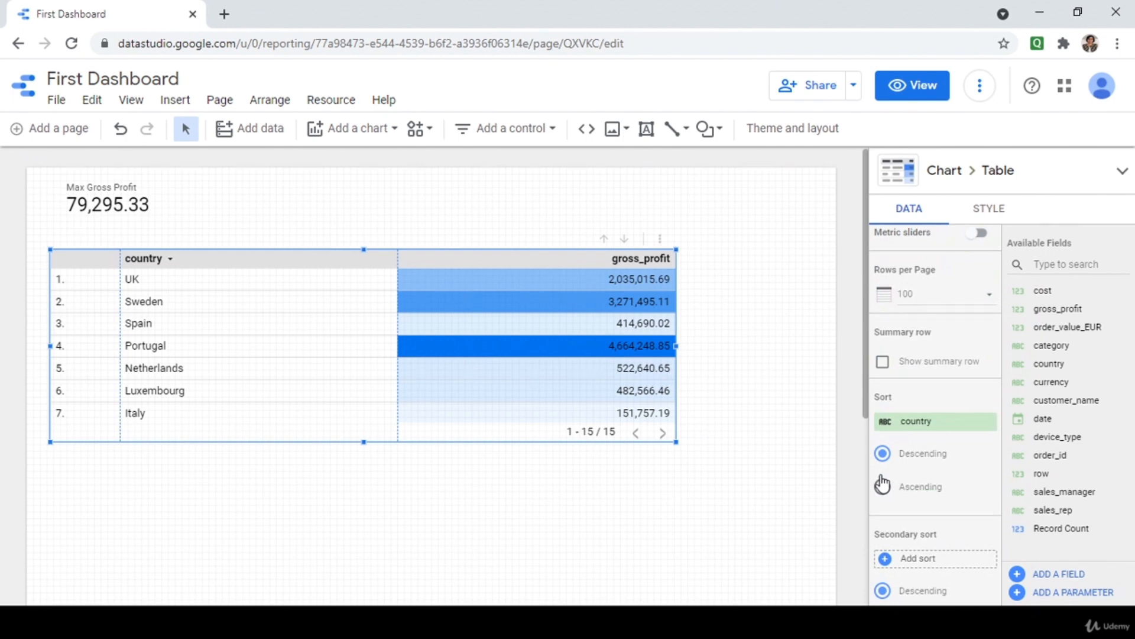
{"action": "scroll", "coordinate": [883, 484], "scroll_direction": "down", "scroll_amount": 7}
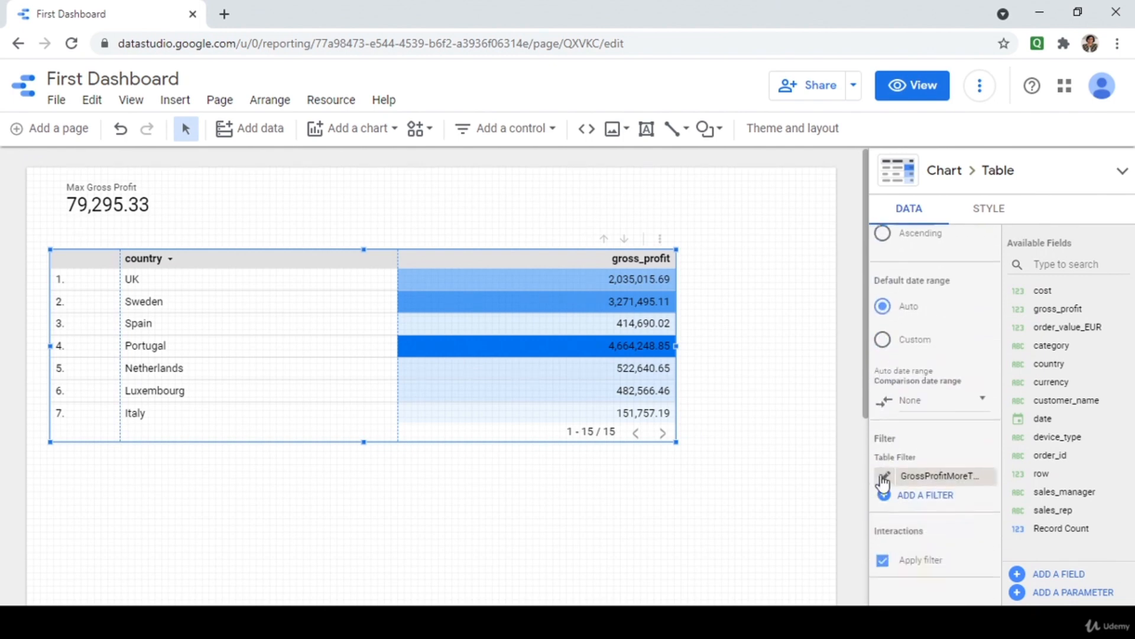
{"action": "left_click", "coordinate": [915, 85]}
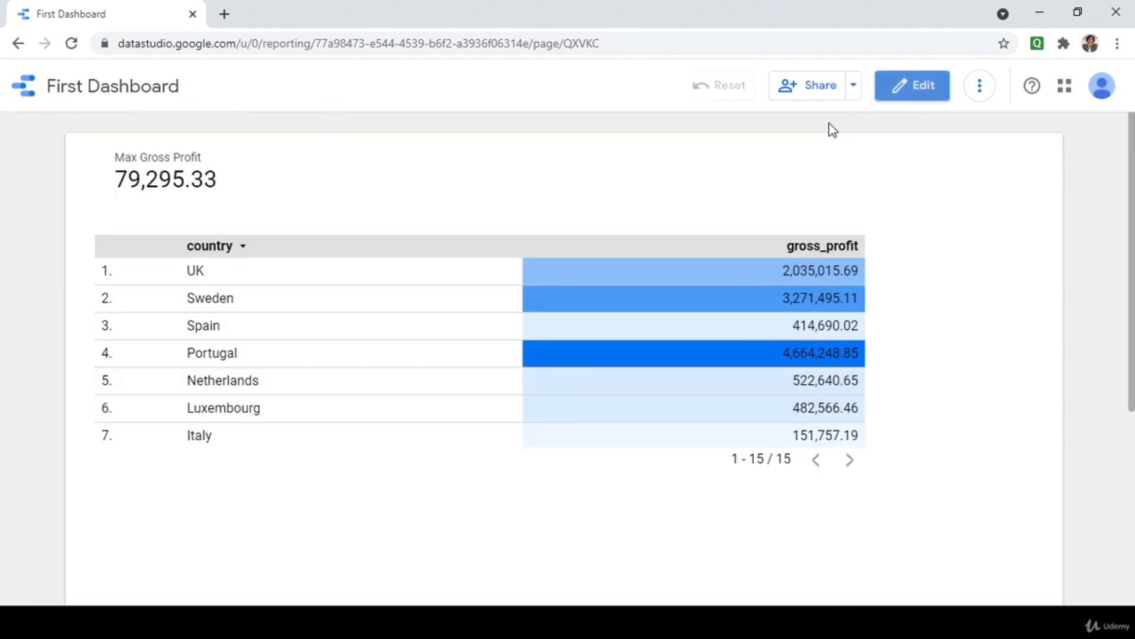
Drill the heatmap table down to sales_manager, sort it by gross_profit, and return to editing.
{"action": "left_click", "coordinate": [803, 226]}
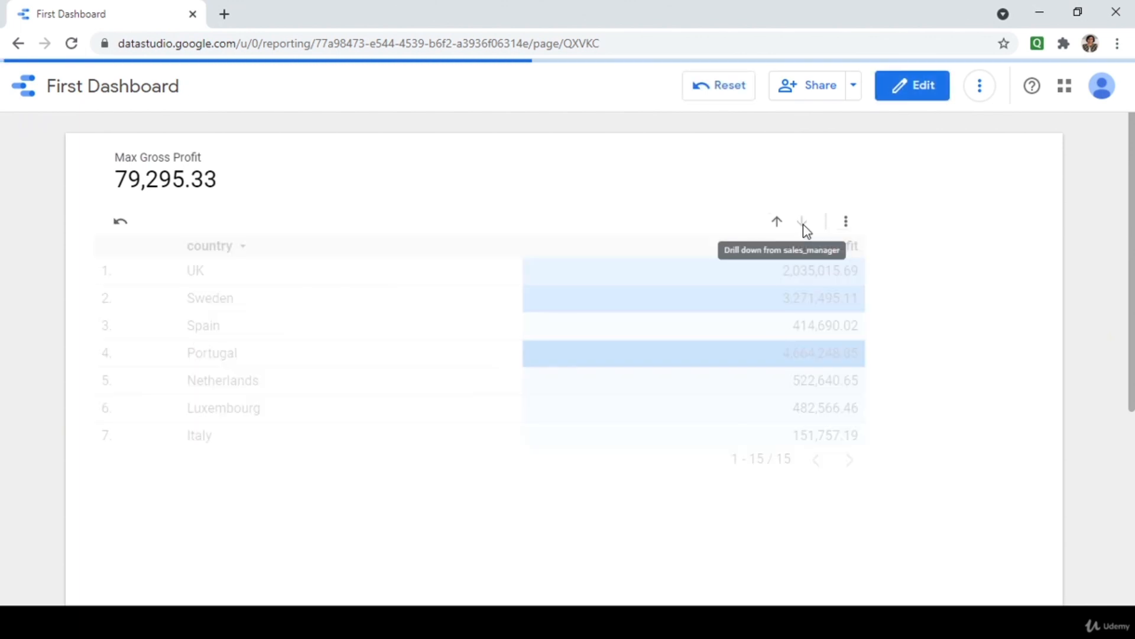
{"action": "left_click", "coordinate": [846, 222]}
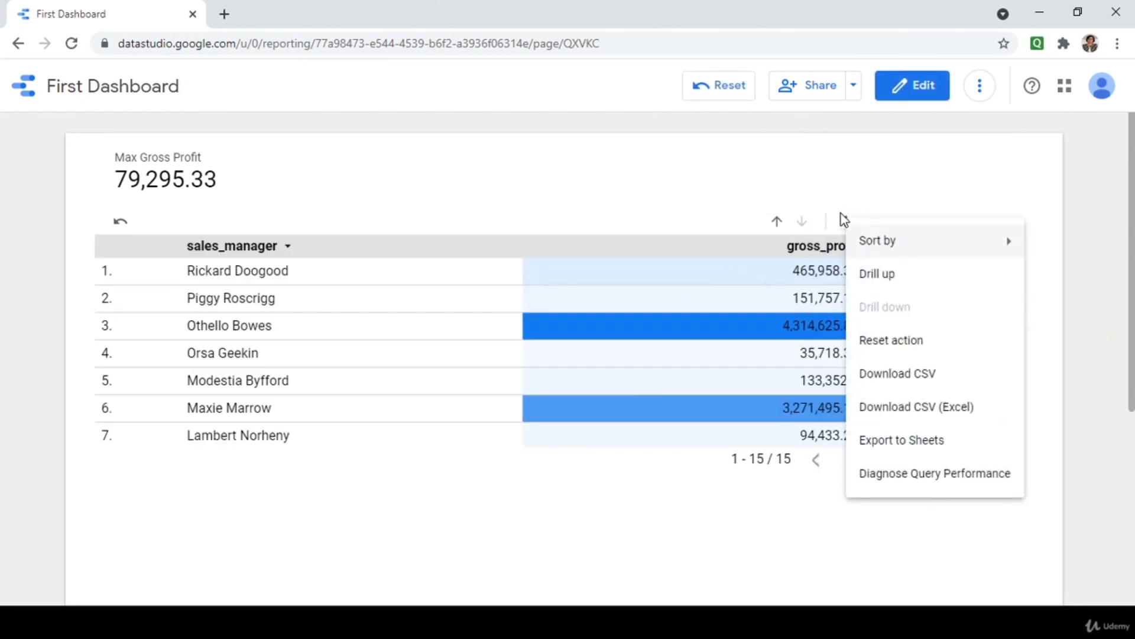
{"action": "mouse_move", "coordinate": [854, 237]}
{"action": "left_click", "coordinate": [798, 242]}
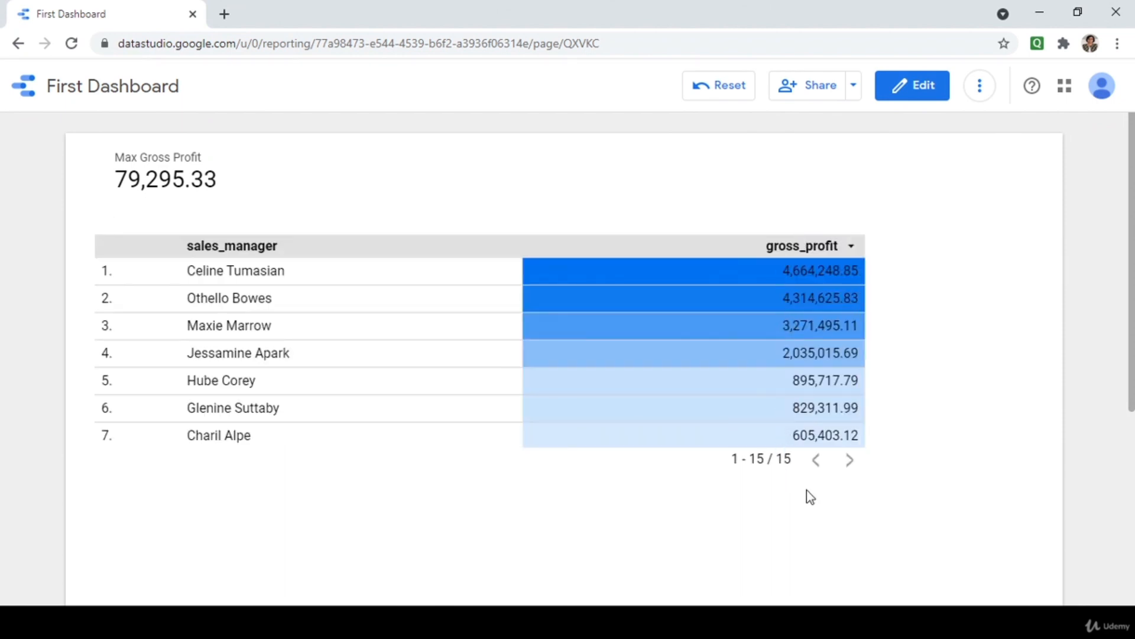
{"action": "mouse_move", "coordinate": [761, 291]}
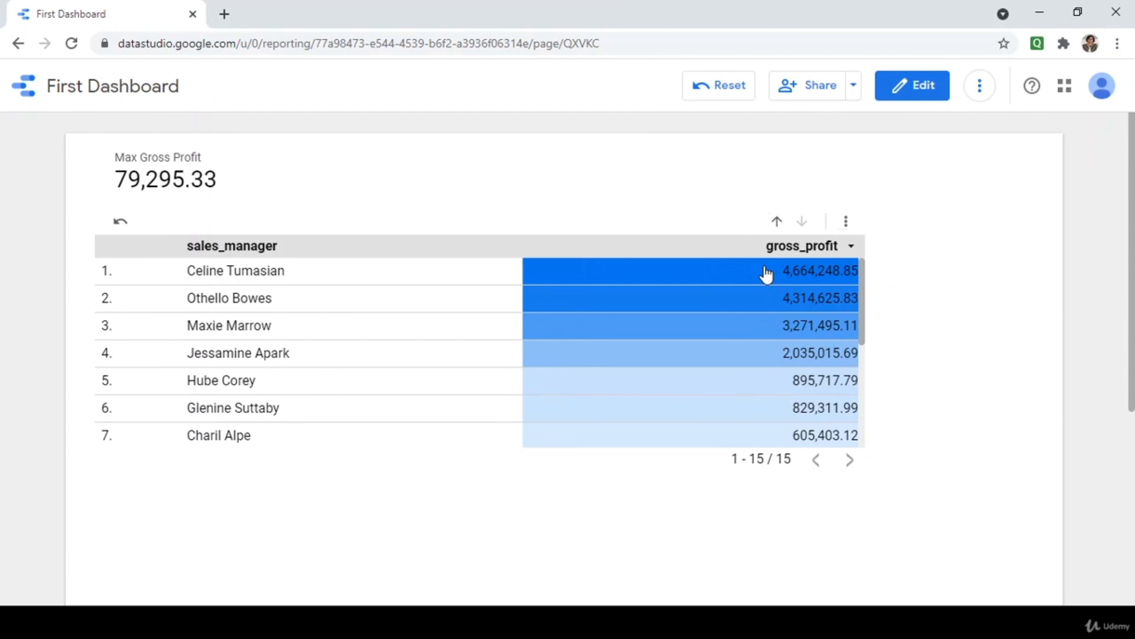
{"action": "left_click_drag", "start_coordinate": [864, 305], "coordinate": [878, 285]}
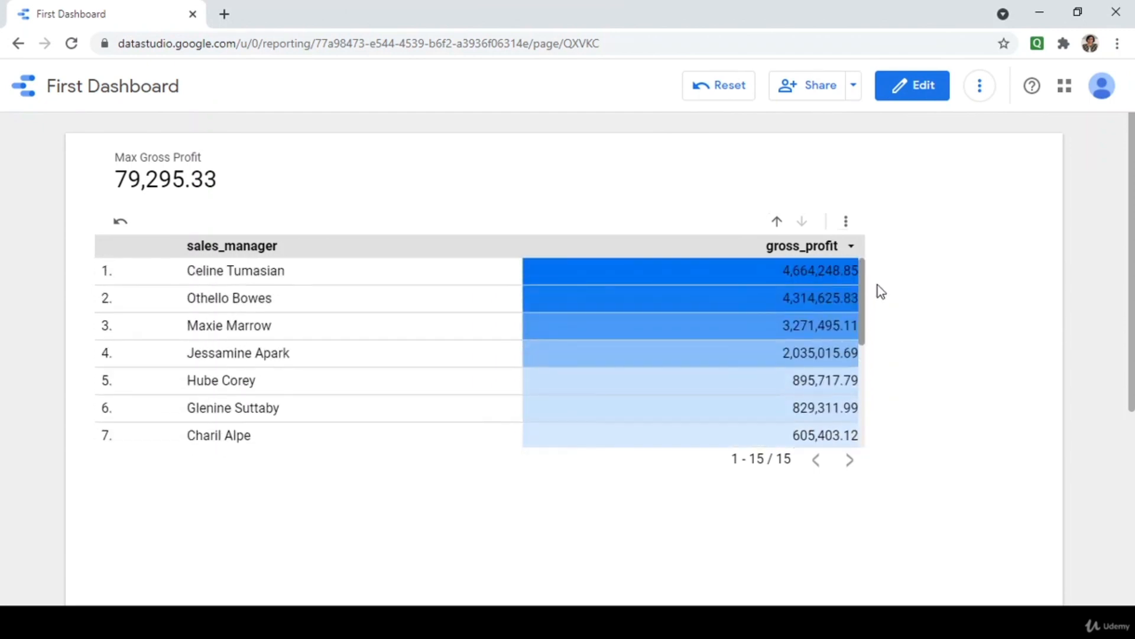
{"action": "left_click", "coordinate": [901, 91]}
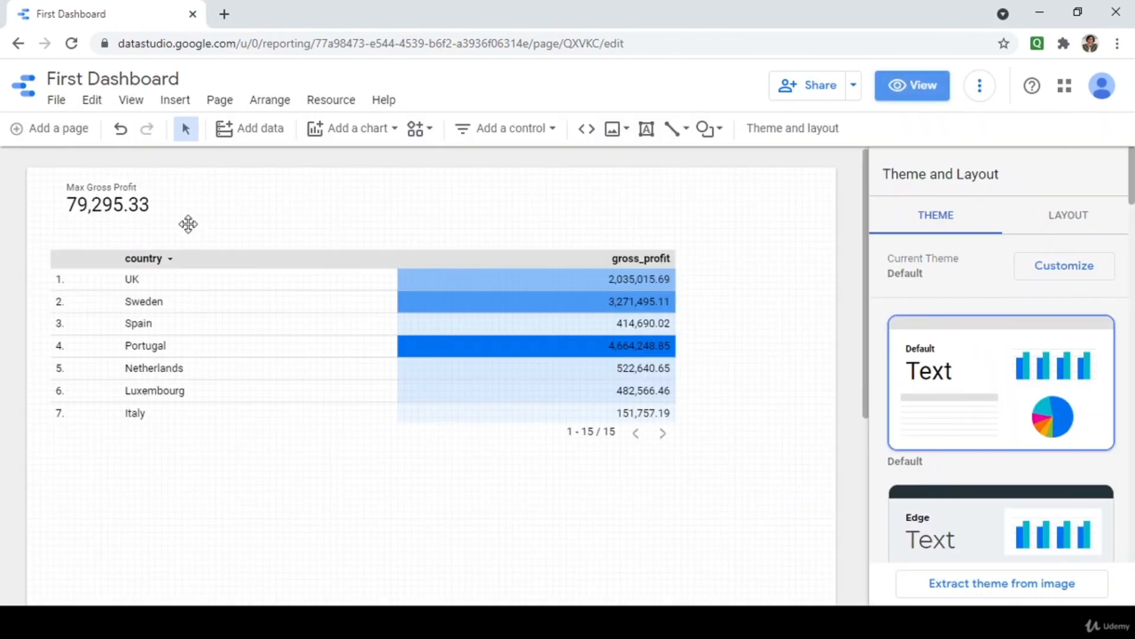
Select the Max Gross Profit scorecard, then the country table.
{"action": "left_click", "coordinate": [109, 185]}
{"action": "left_click", "coordinate": [198, 306]}
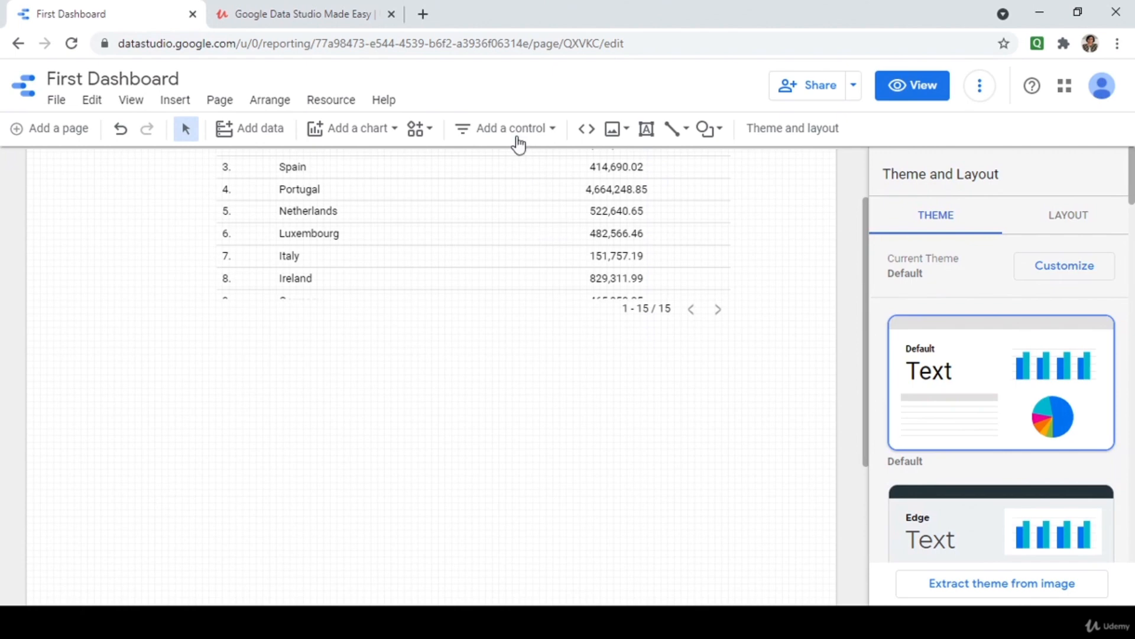
Add a pivot table below the country table and stretch it wider to the right.
{"action": "left_click", "coordinate": [397, 128]}
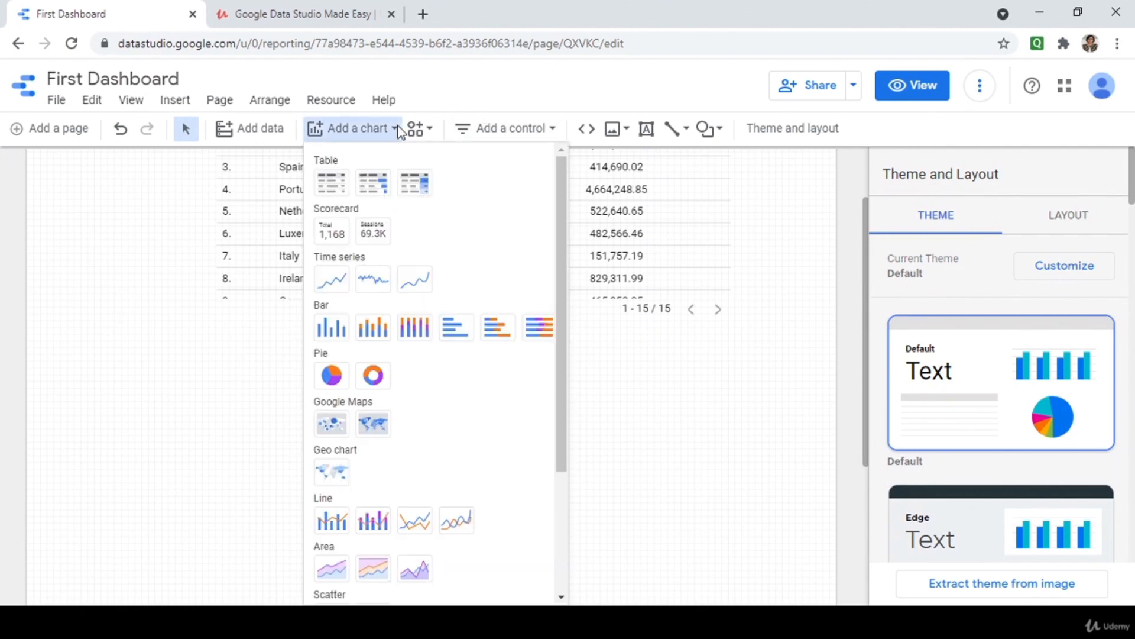
{"action": "scroll", "coordinate": [347, 297], "scroll_direction": "down", "scroll_amount": 1}
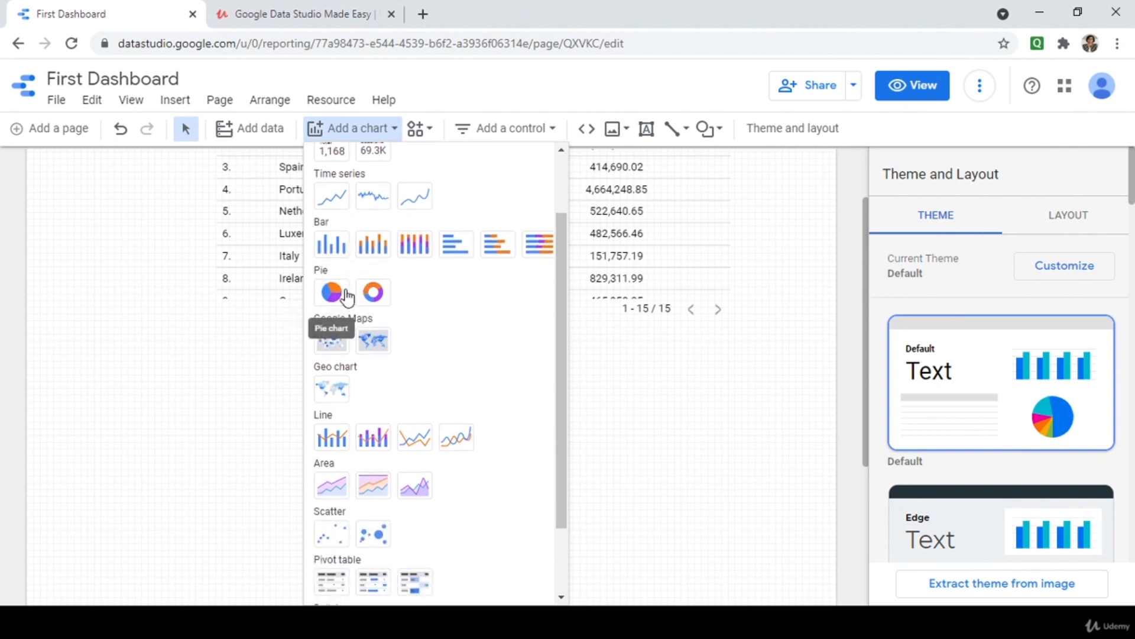
{"action": "scroll", "coordinate": [347, 297], "scroll_direction": "down", "scroll_amount": 1}
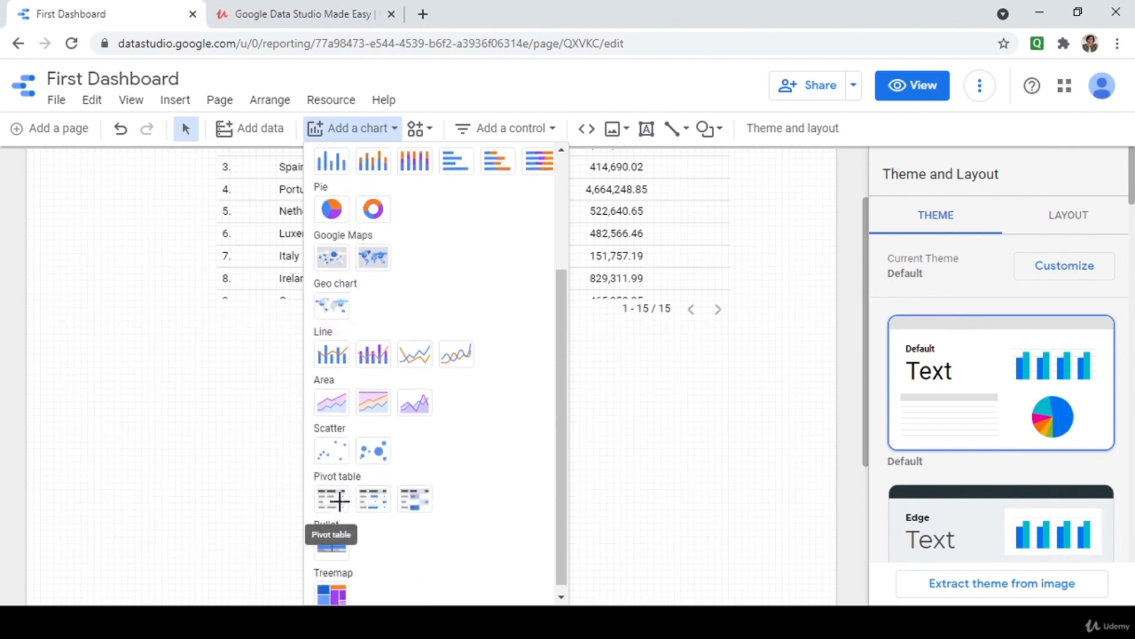
{"action": "left_click", "coordinate": [342, 508]}
{"action": "left_click_drag", "start_coordinate": [226, 349], "coordinate": [484, 539]}
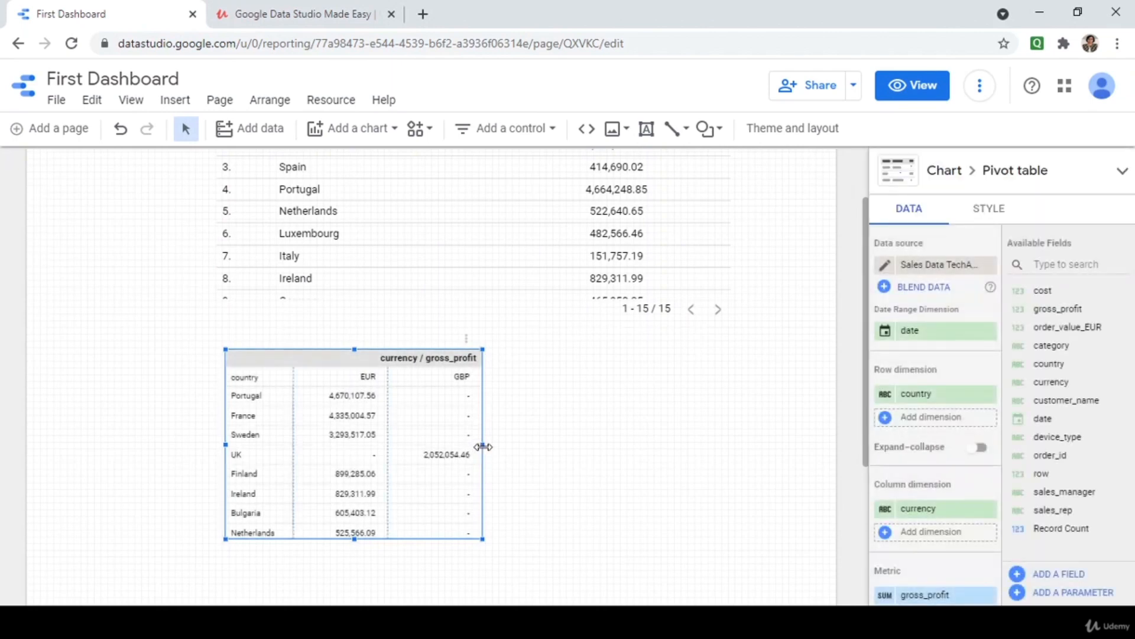
{"action": "left_click_drag", "start_coordinate": [483, 447], "coordinate": [733, 479]}
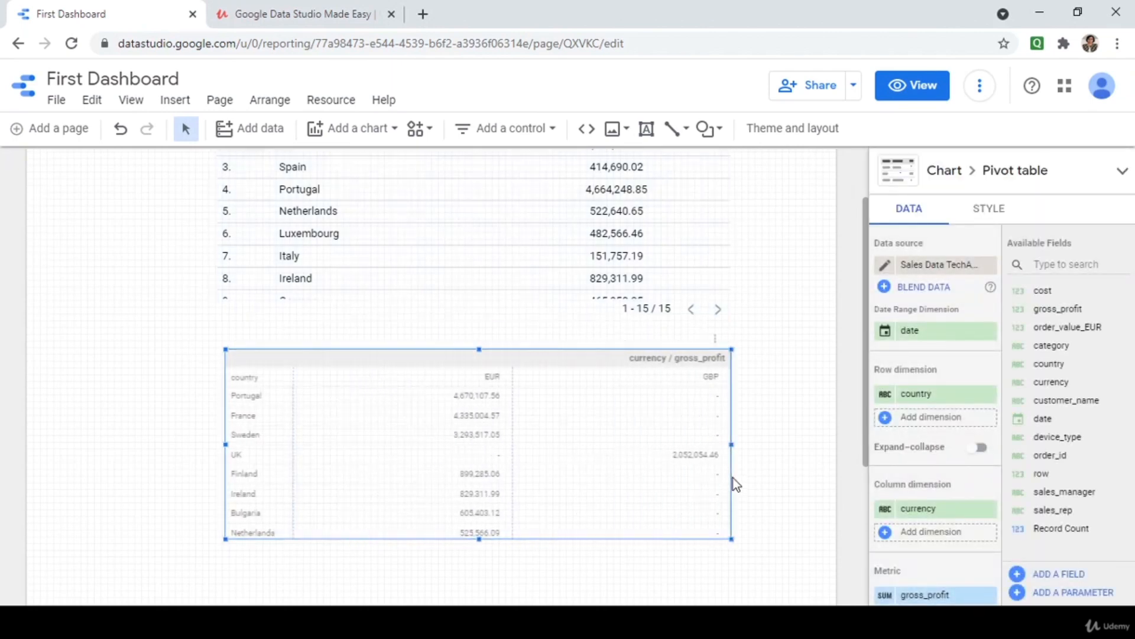
{"action": "scroll", "coordinate": [578, 459], "scroll_direction": "up", "scroll_amount": 2}
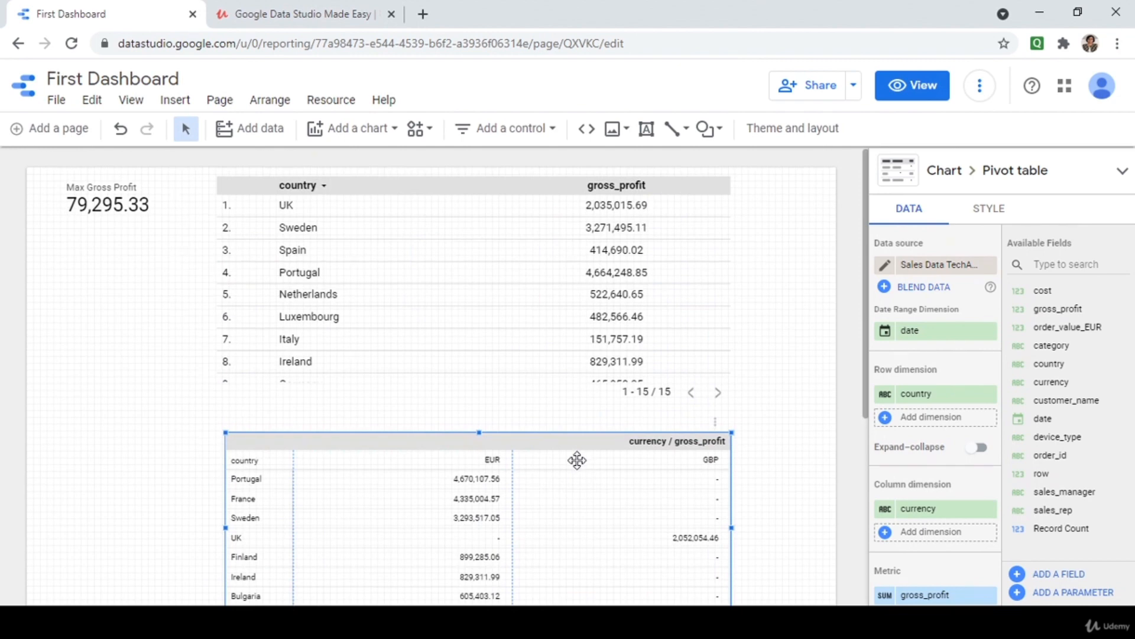
{"action": "scroll", "coordinate": [576, 463], "scroll_direction": "down", "scroll_amount": 2}
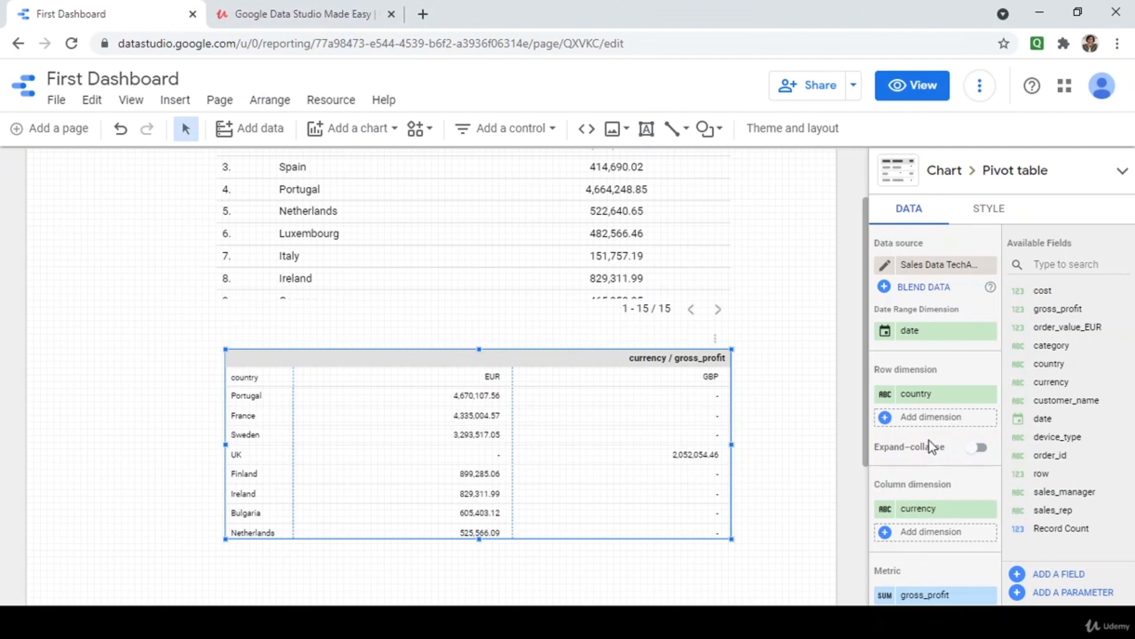
Replace currency with date as the pivot table's column dimension.
{"action": "left_click", "coordinate": [988, 509]}
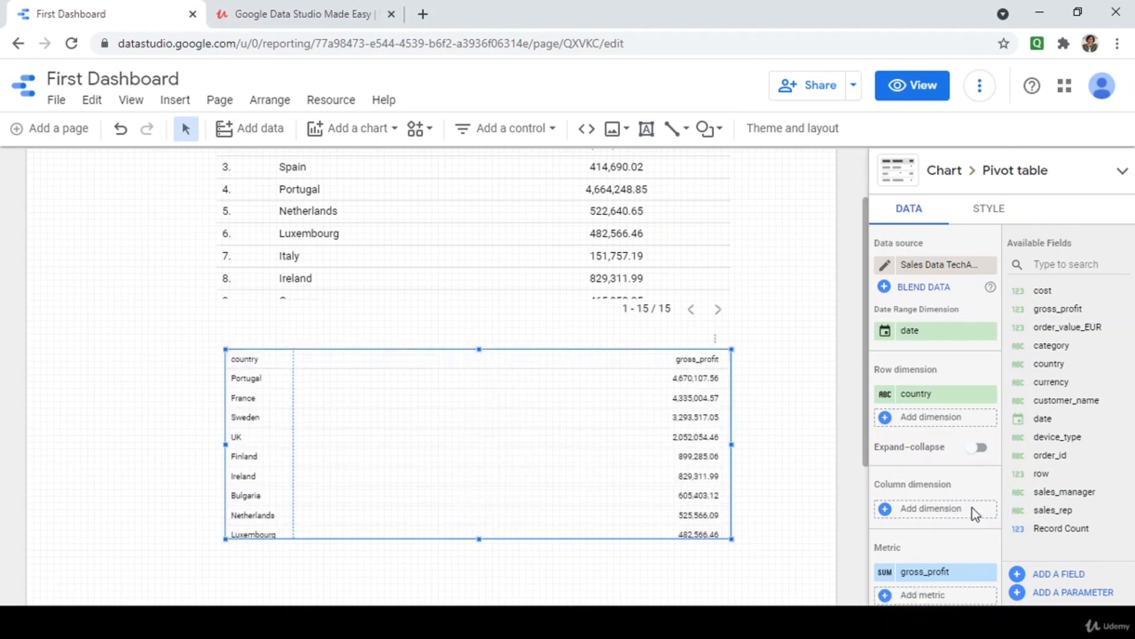
{"action": "left_click", "coordinate": [974, 513]}
{"action": "type", "text": "date"}
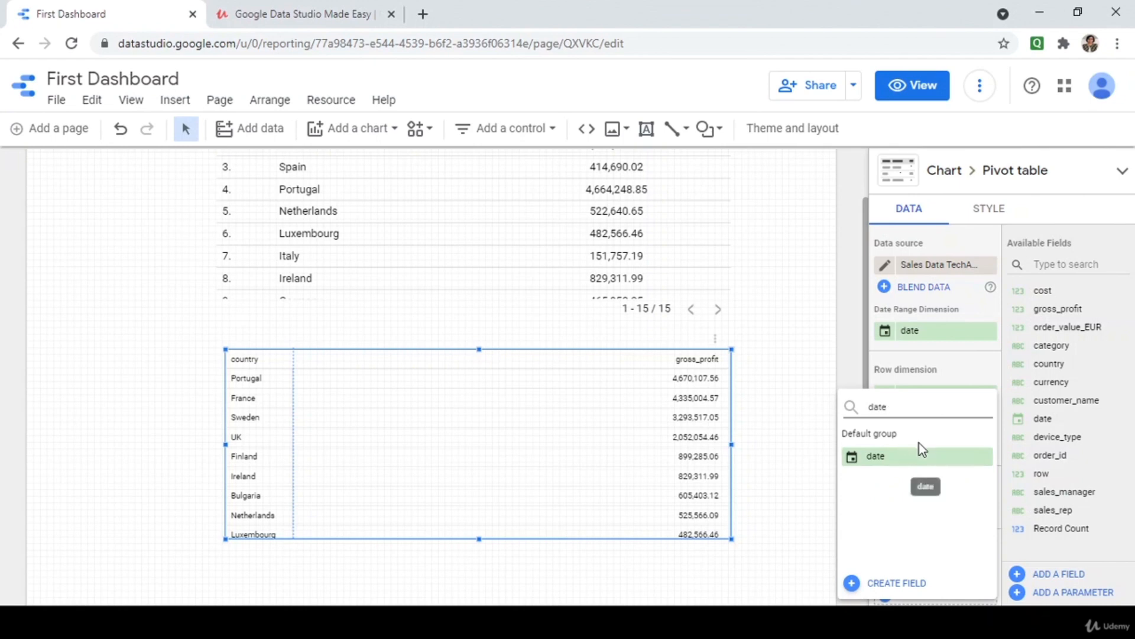
{"action": "left_click", "coordinate": [879, 455]}
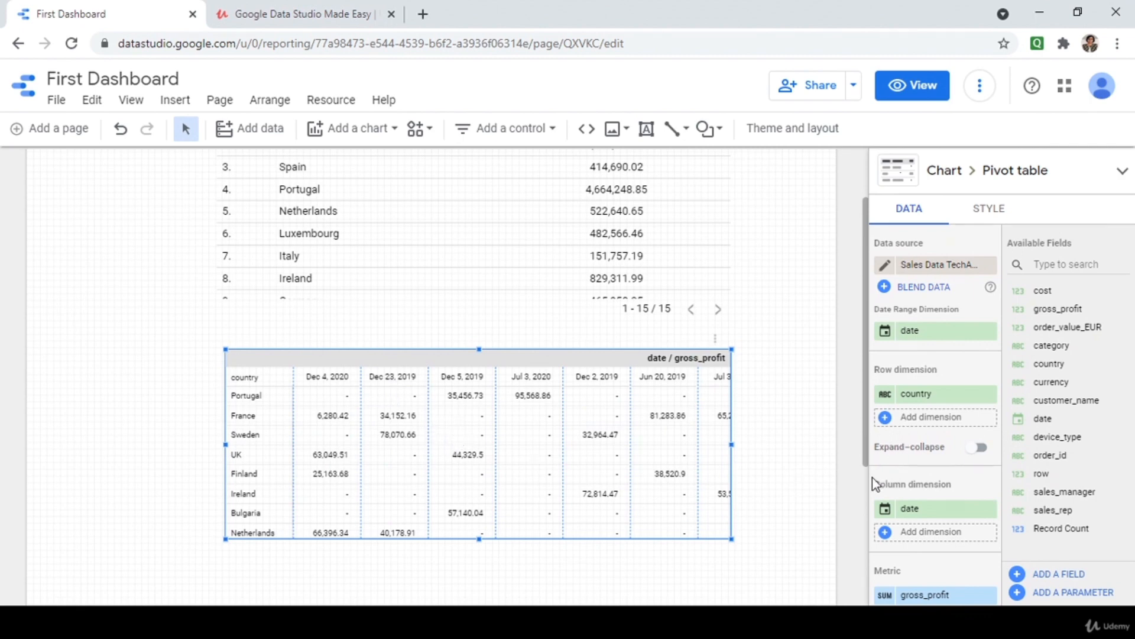
Set the date field's type to Year so columns show 2020 and 2019.
{"action": "scroll", "coordinate": [871, 477], "scroll_direction": "down", "scroll_amount": 2}
{"action": "mouse_move", "coordinate": [890, 432]}
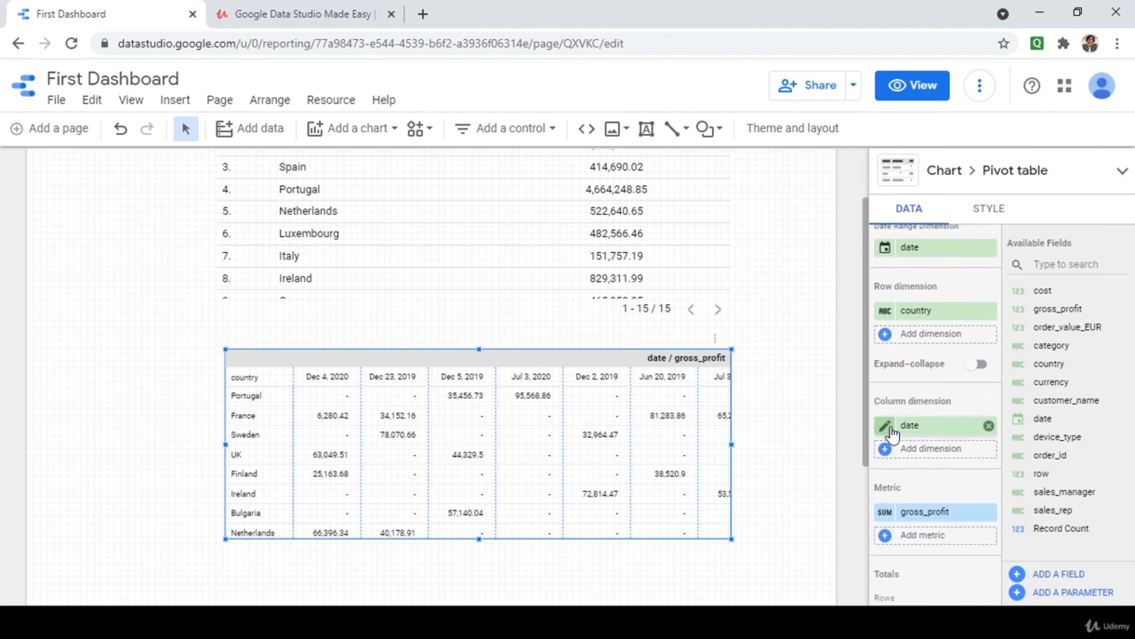
{"action": "left_click", "coordinate": [886, 432]}
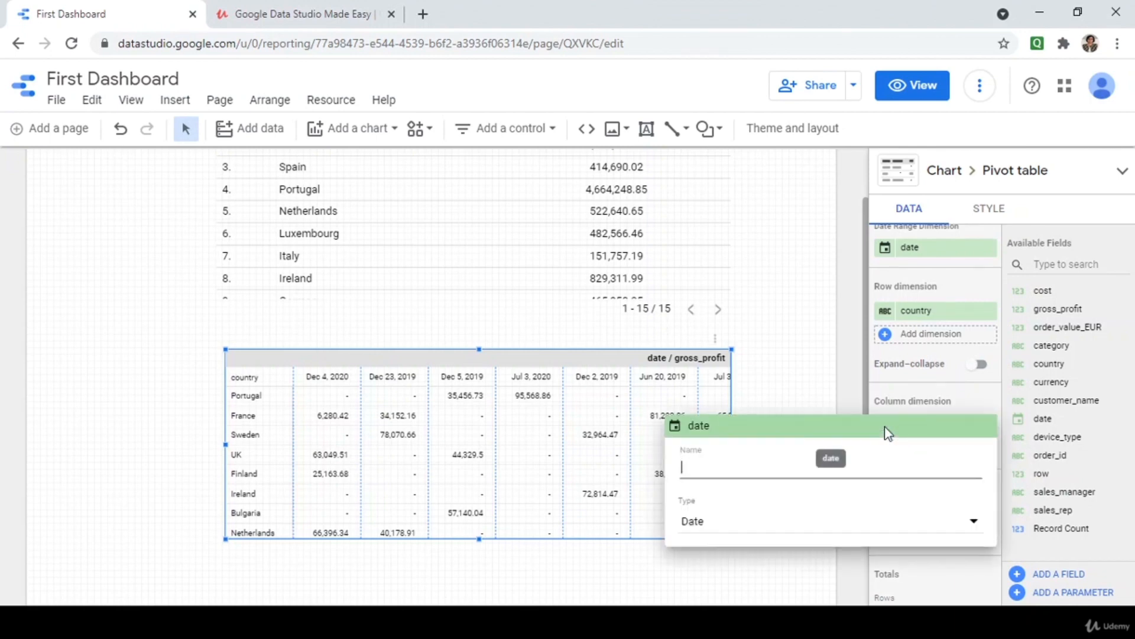
{"action": "left_click", "coordinate": [707, 524]}
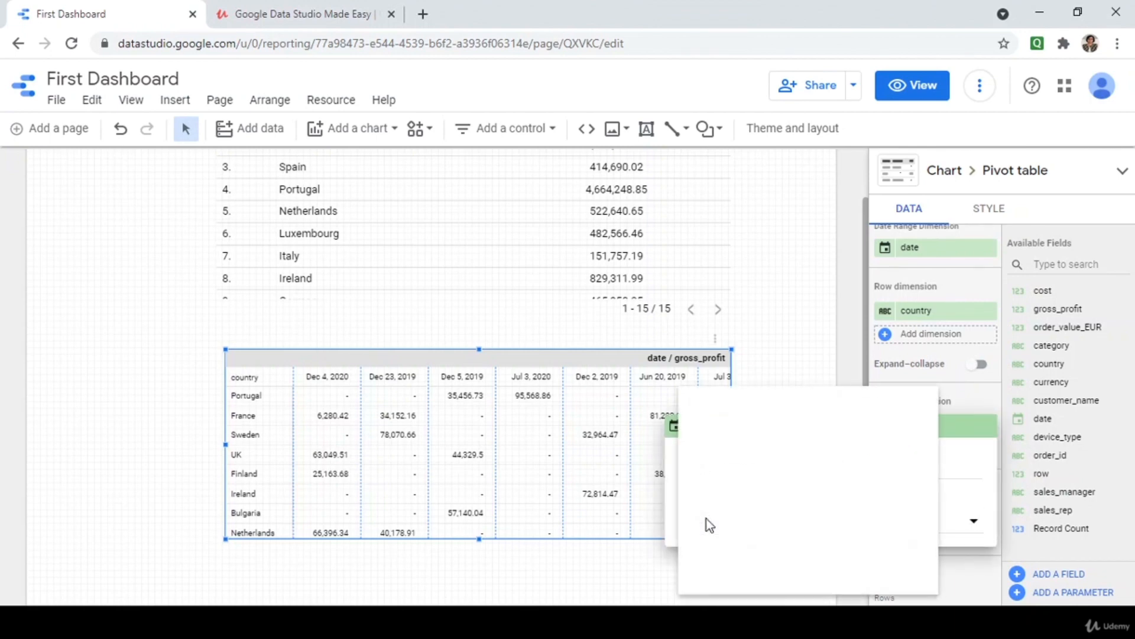
{"action": "mouse_move", "coordinate": [719, 473]}
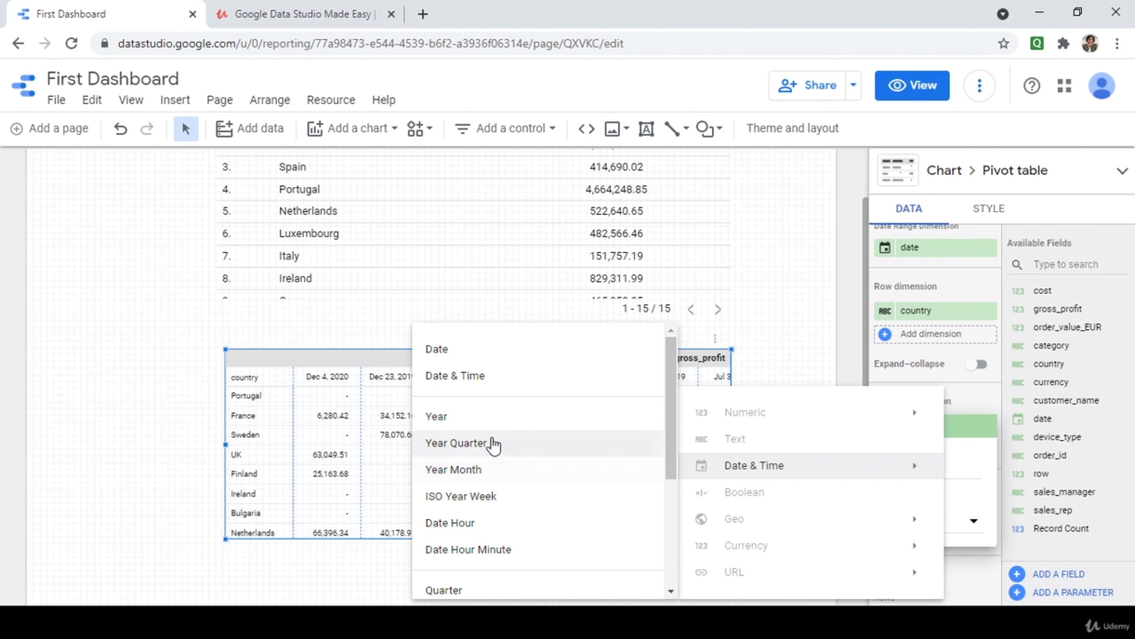
{"action": "left_click", "coordinate": [484, 417]}
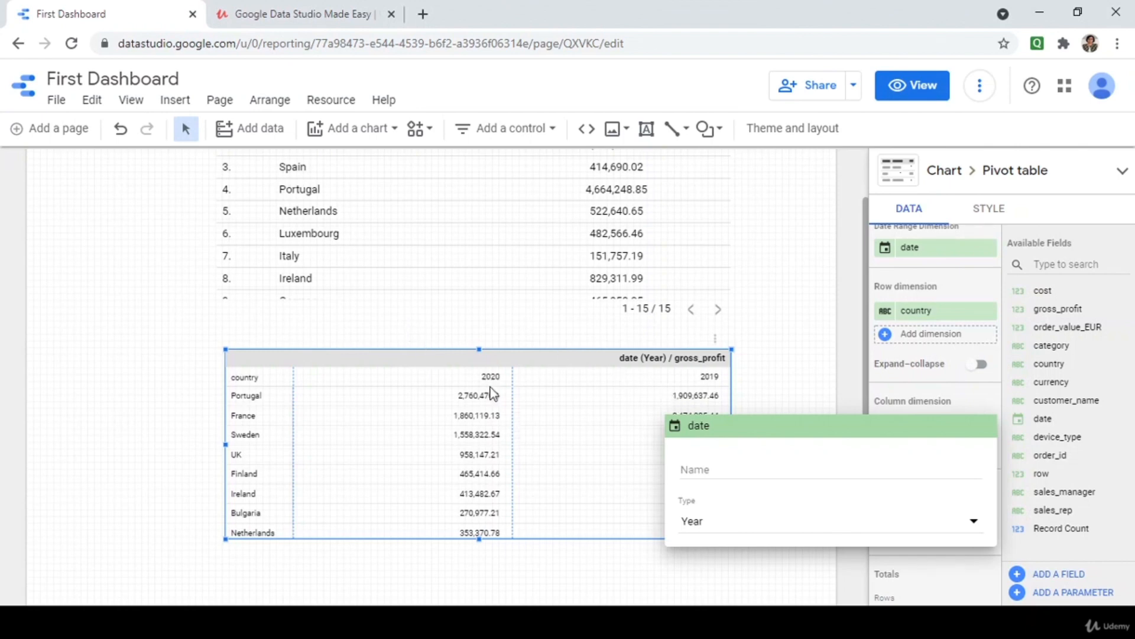
{"action": "left_click", "coordinate": [804, 395]}
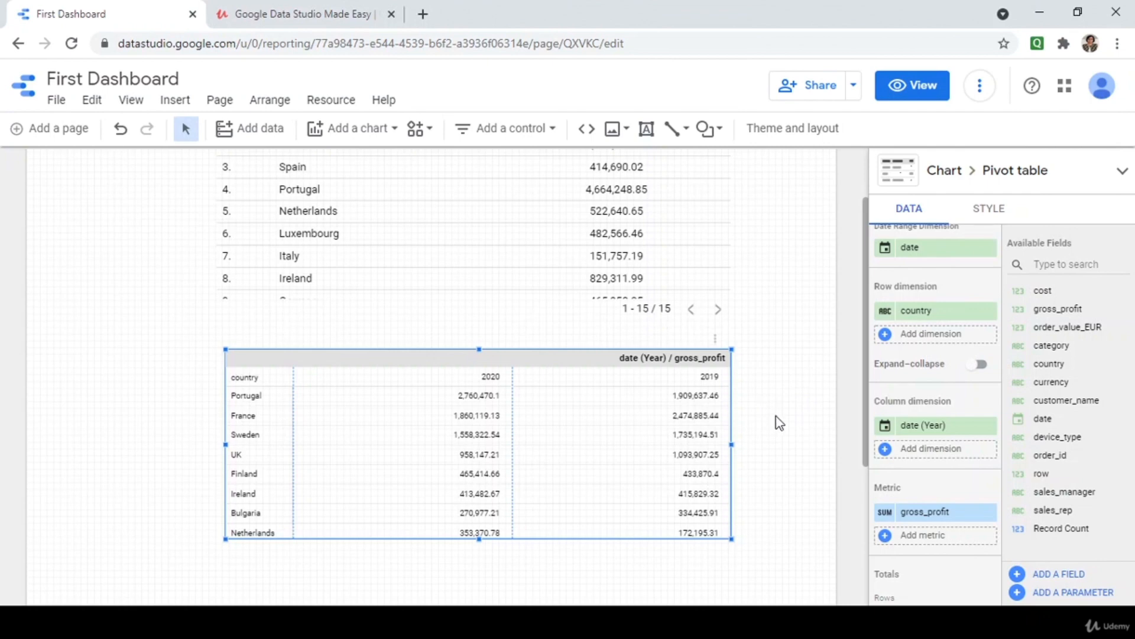
{"action": "scroll", "coordinate": [779, 422], "scroll_direction": "up", "scroll_amount": 3}
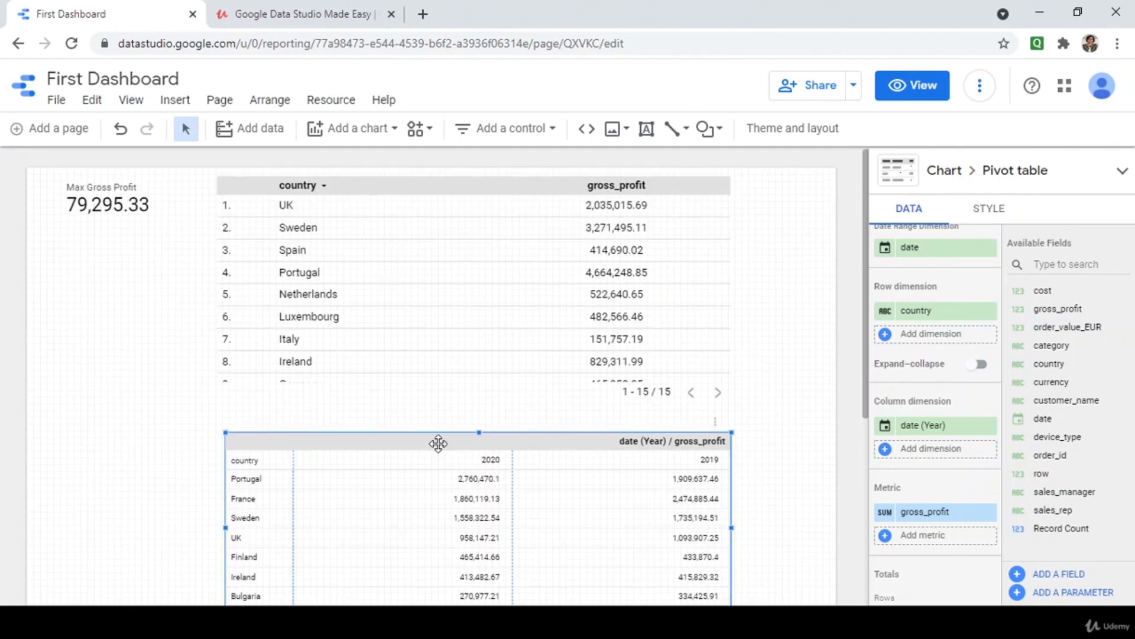
{"action": "scroll", "coordinate": [438, 443], "scroll_direction": "down", "scroll_amount": 3}
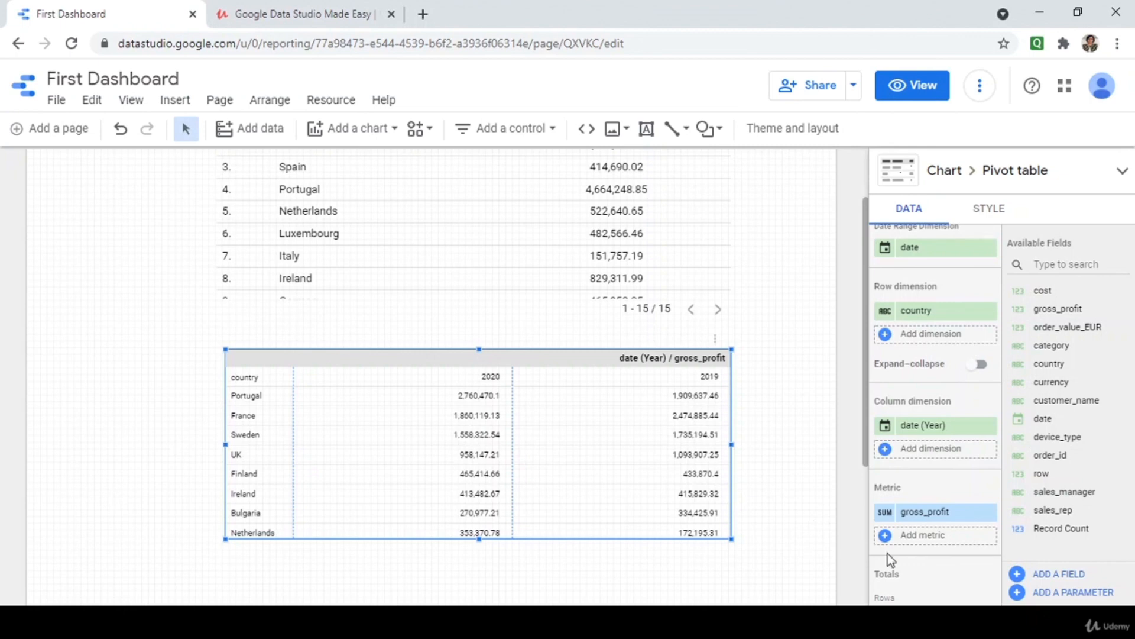
{"action": "scroll", "coordinate": [888, 553], "scroll_direction": "down", "scroll_amount": 2}
{"action": "scroll", "coordinate": [889, 554], "scroll_direction": "down", "scroll_amount": 2}
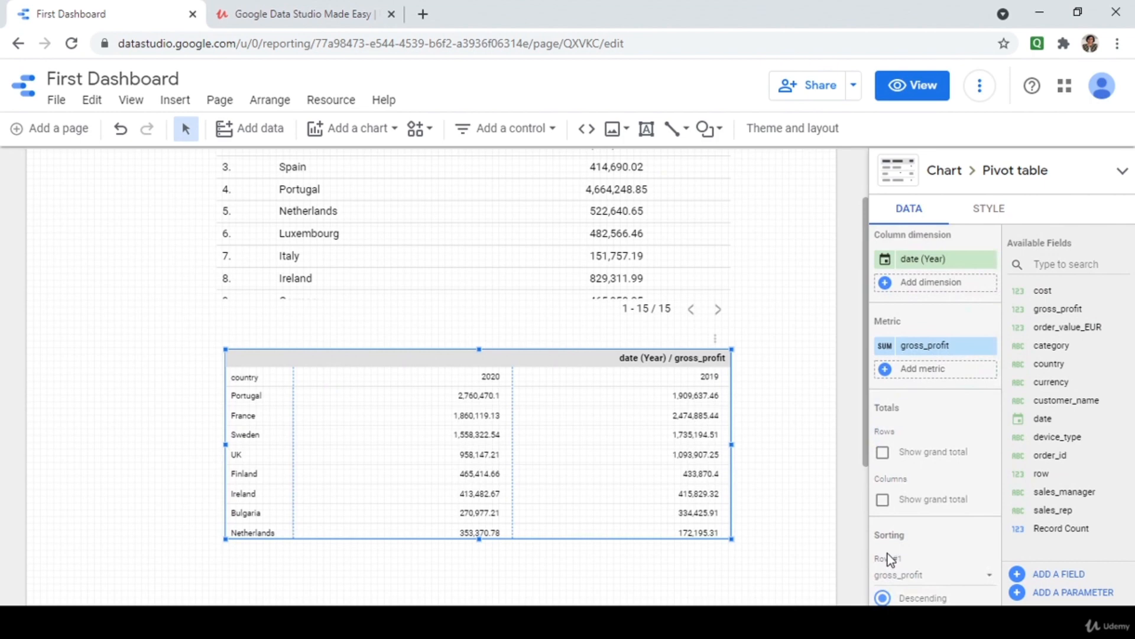
{"action": "left_click", "coordinate": [926, 90]}
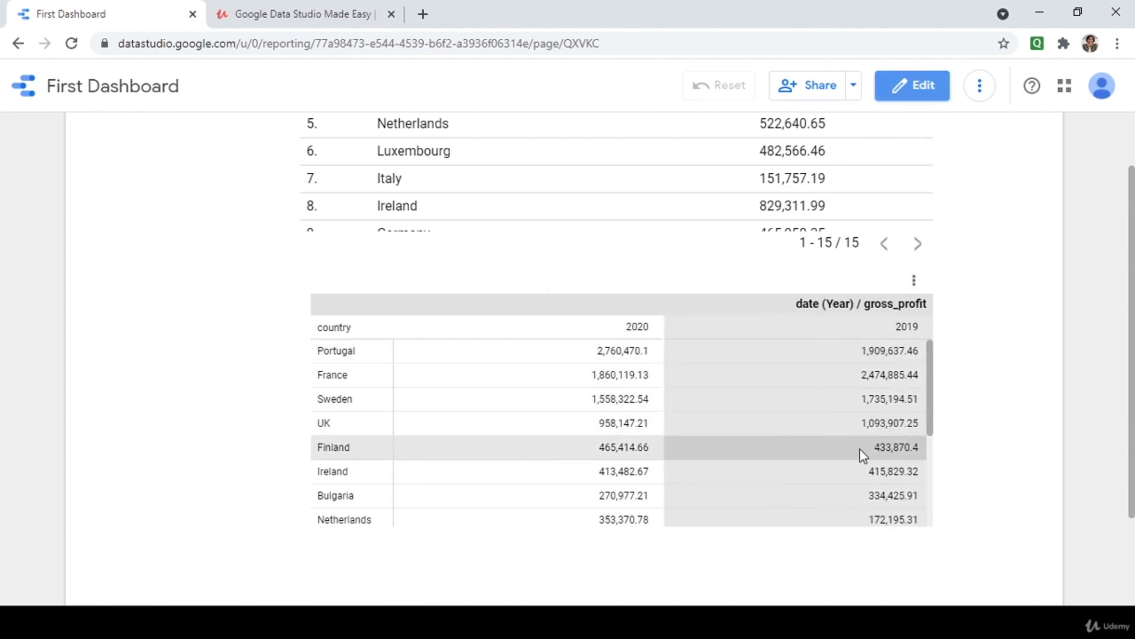
{"action": "scroll", "coordinate": [963, 385], "scroll_direction": "up", "scroll_amount": 2}
{"action": "left_click", "coordinate": [902, 86]}
Back in edit mode, select the pivot table and move it higher on the page.
{"action": "left_click", "coordinate": [526, 492]}
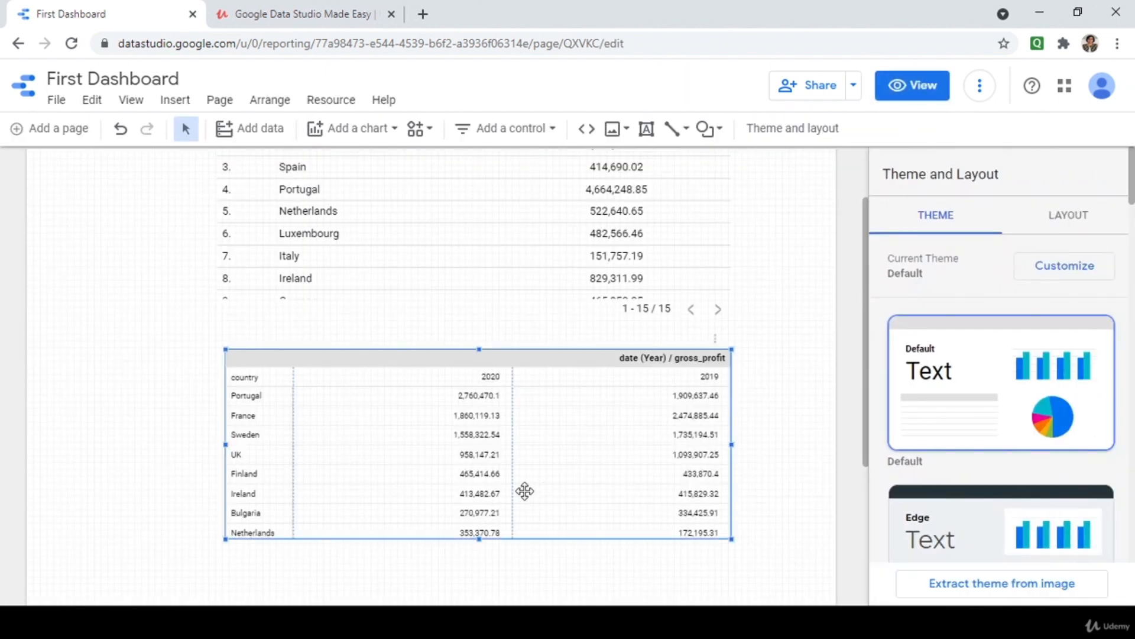
{"action": "left_click", "coordinate": [341, 388]}
{"action": "left_click_drag", "start_coordinate": [333, 383], "coordinate": [536, 463]}
{"action": "scroll", "coordinate": [996, 477], "scroll_direction": "down", "scroll_amount": 3}
{"action": "scroll", "coordinate": [993, 470], "scroll_direction": "down", "scroll_amount": 3}
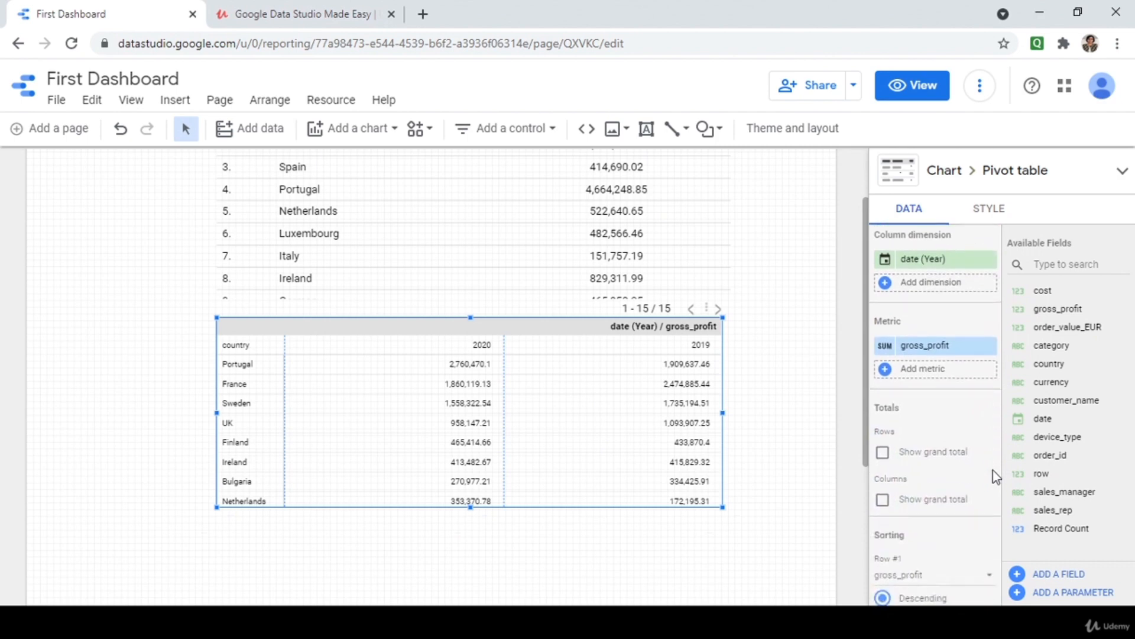
Show grand totals for pivot rows and columns and nudge the table right and down.
{"action": "left_click", "coordinate": [882, 369]}
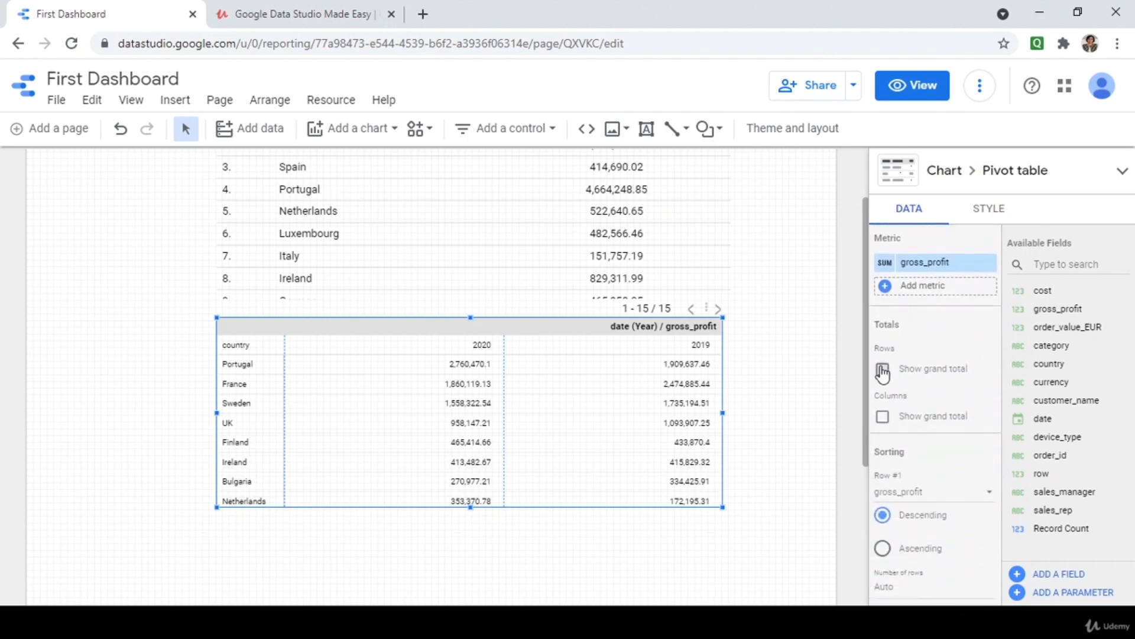
{"action": "left_click", "coordinate": [882, 417]}
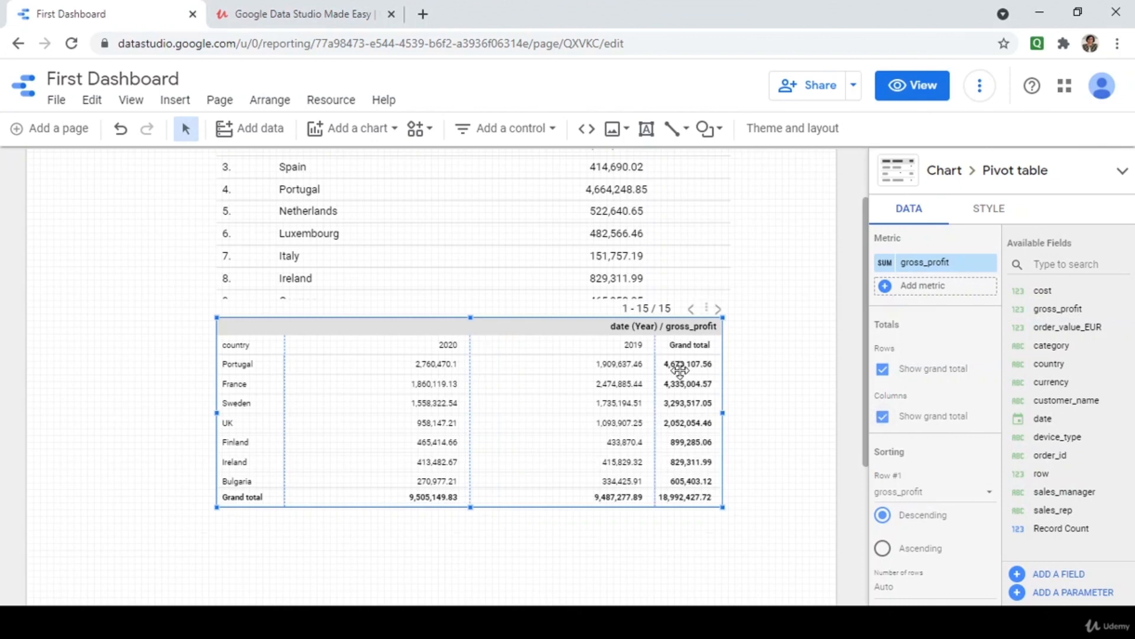
{"action": "left_click_drag", "start_coordinate": [579, 333], "coordinate": [588, 357]}
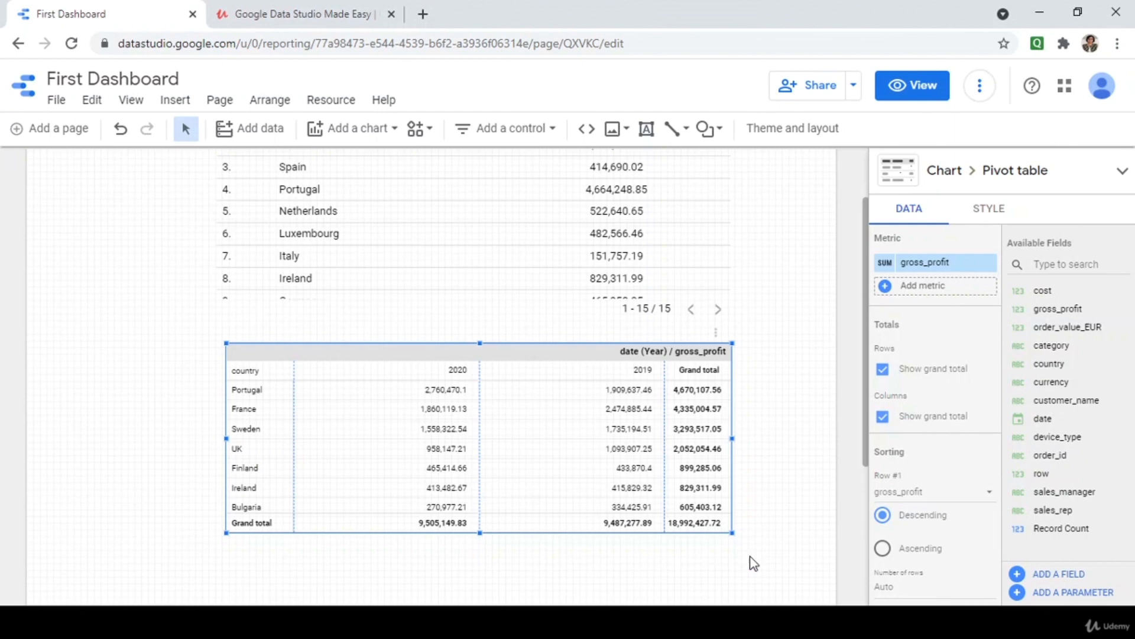
{"action": "scroll", "coordinate": [788, 563], "scroll_direction": "down", "scroll_amount": 2}
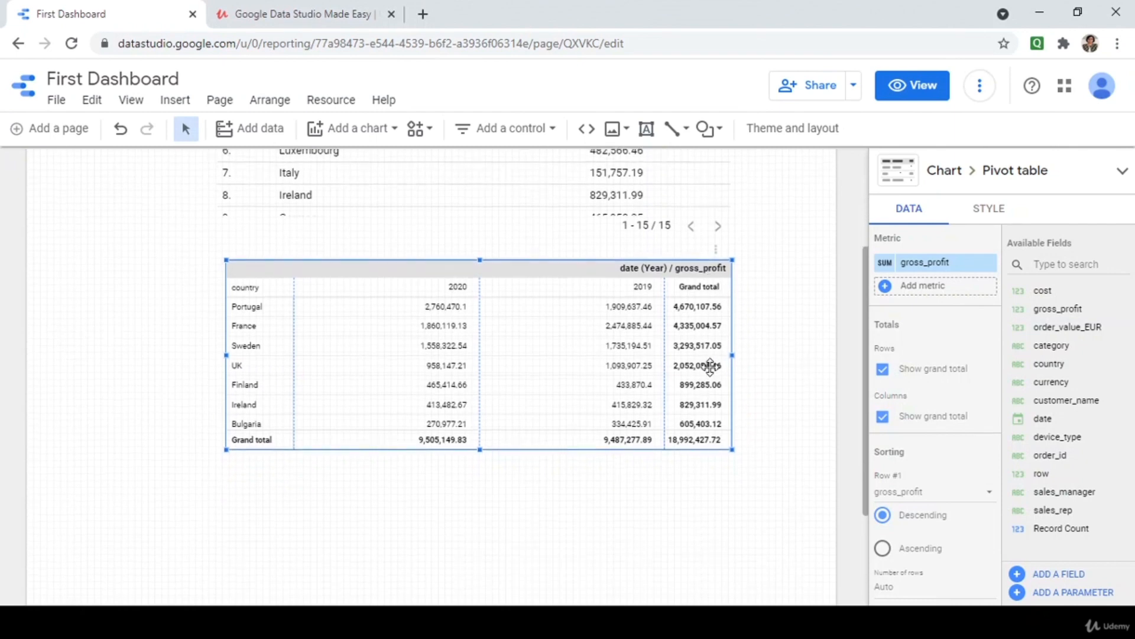
{"action": "scroll", "coordinate": [904, 498], "scroll_direction": "down", "scroll_amount": 2}
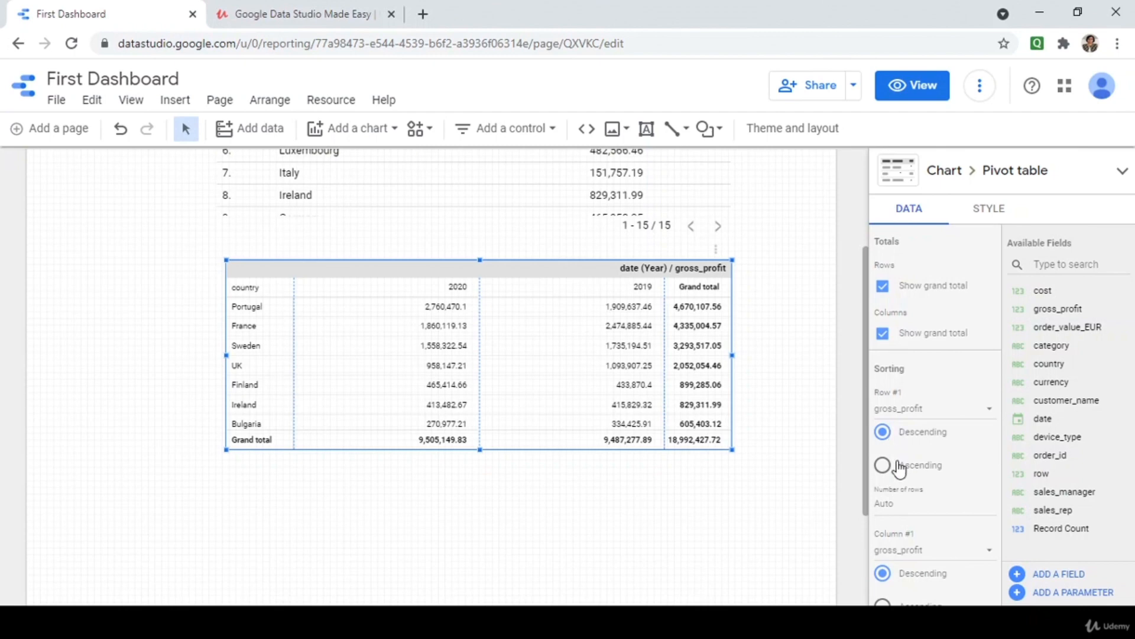
{"action": "scroll", "coordinate": [897, 467], "scroll_direction": "down", "scroll_amount": 4}
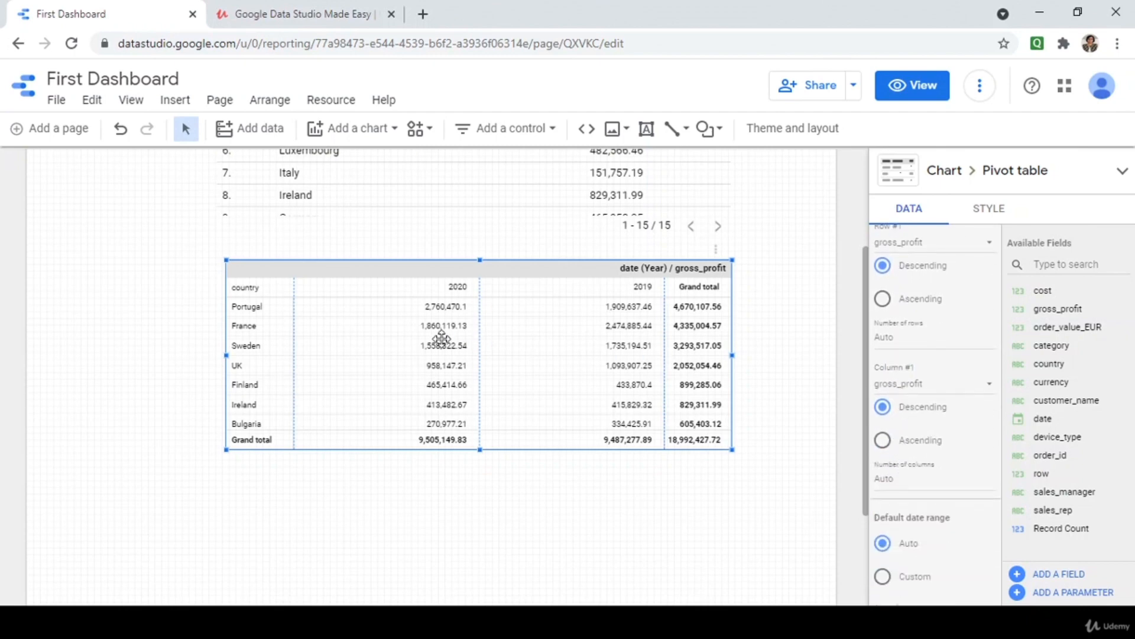
{"action": "scroll", "coordinate": [812, 446], "scroll_direction": "down", "scroll_amount": 1}
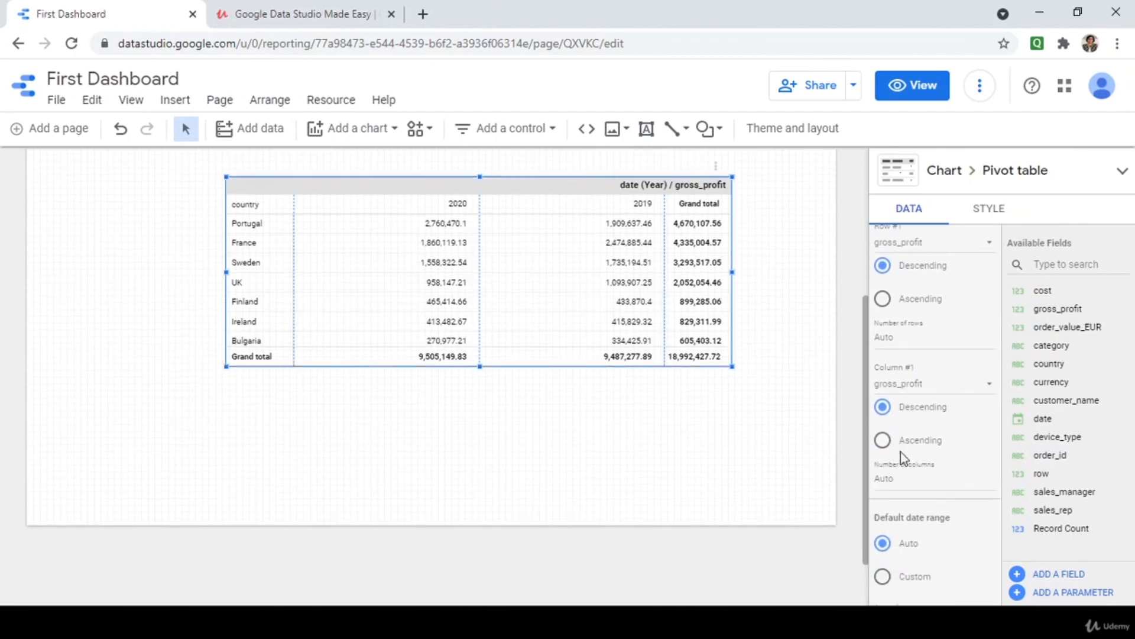
{"action": "scroll", "coordinate": [896, 456], "scroll_direction": "down", "scroll_amount": 6}
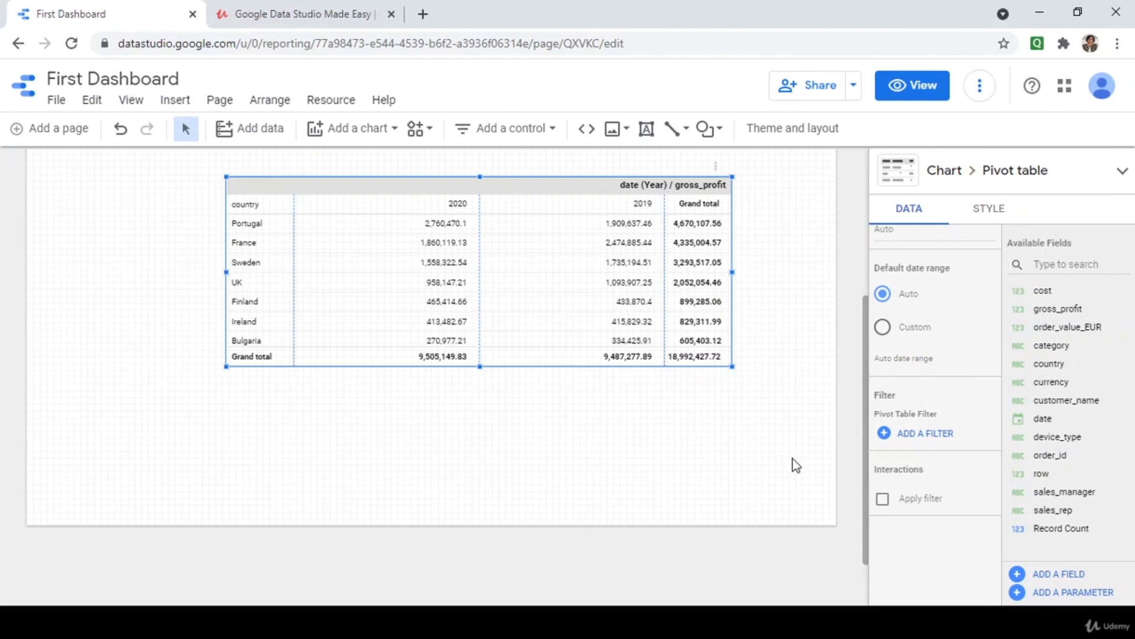
{"action": "left_click", "coordinate": [883, 501]}
{"action": "scroll", "coordinate": [779, 515], "scroll_direction": "up", "scroll_amount": 5}
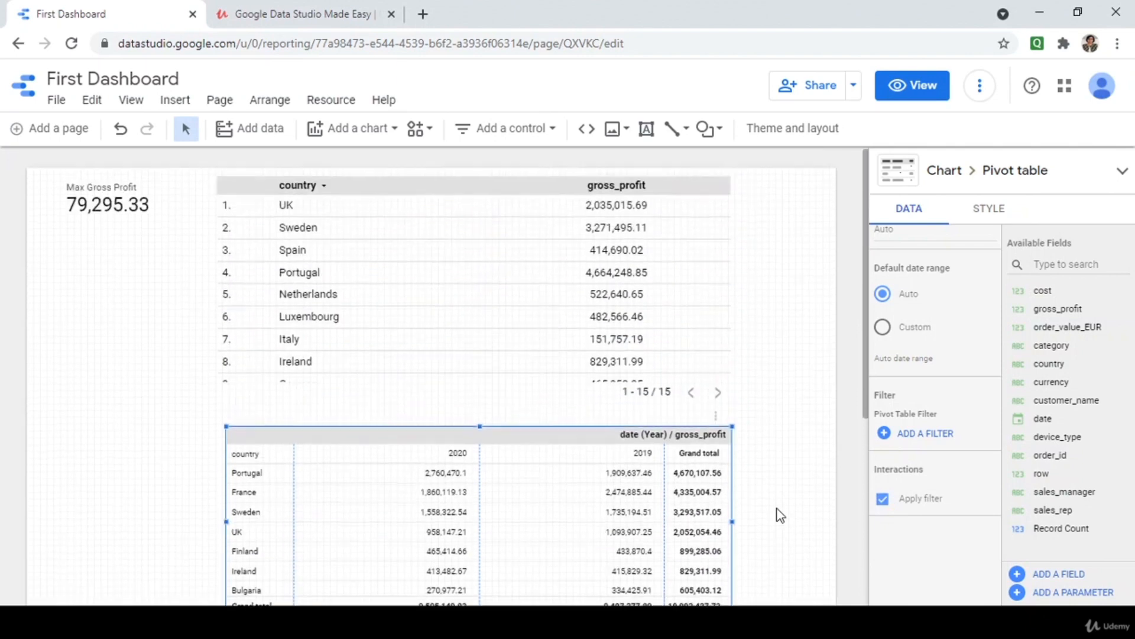
{"action": "left_click", "coordinate": [561, 254]}
{"action": "scroll", "coordinate": [914, 459], "scroll_direction": "down", "scroll_amount": 10}
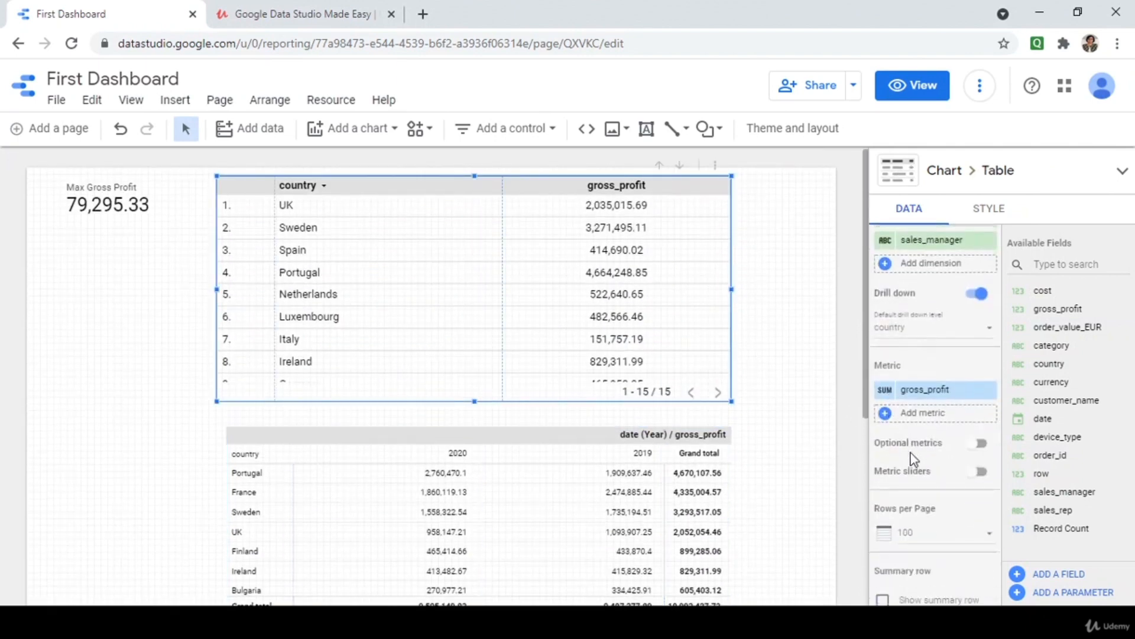
{"action": "scroll", "coordinate": [914, 458], "scroll_direction": "down", "scroll_amount": 3}
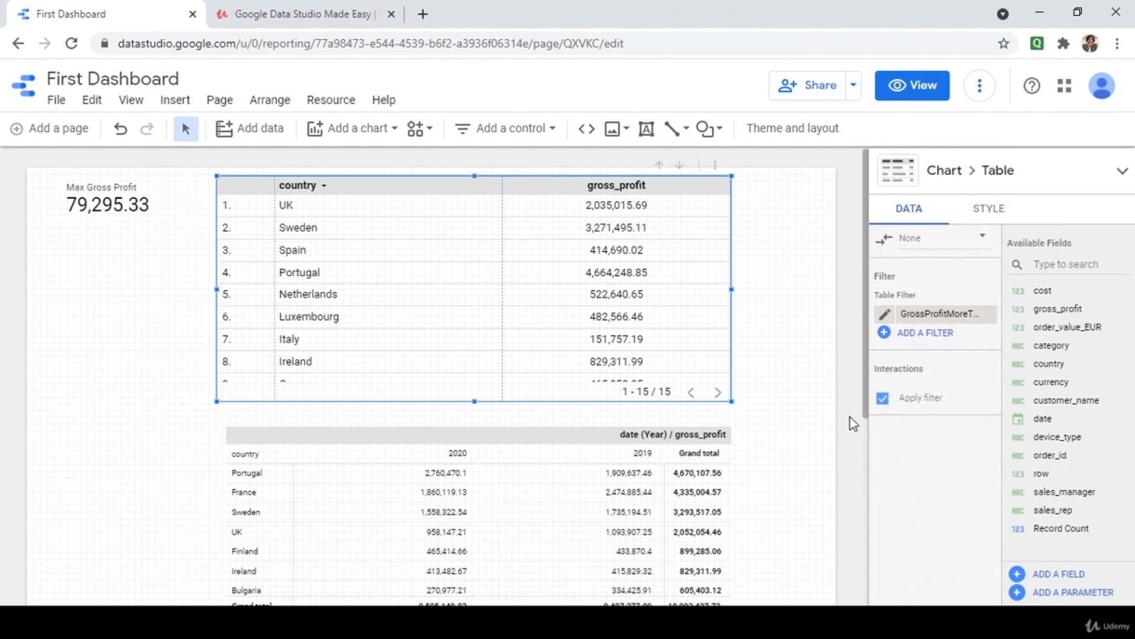
{"action": "left_click", "coordinate": [898, 83]}
{"action": "scroll", "coordinate": [203, 521], "scroll_direction": "down", "scroll_amount": 1}
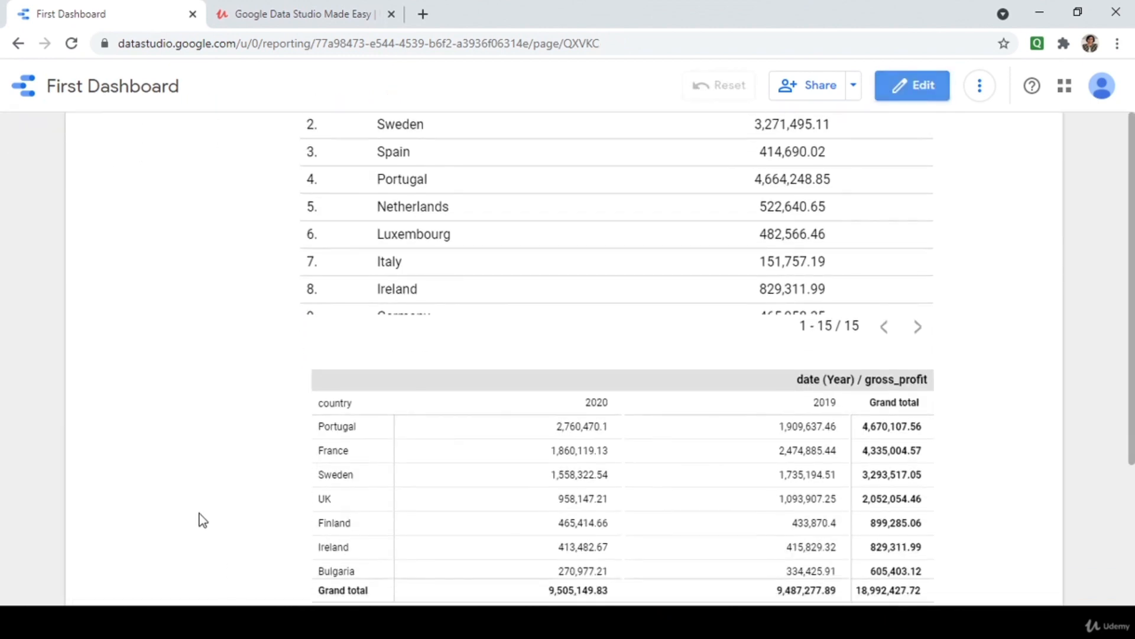
{"action": "scroll", "coordinate": [202, 520], "scroll_direction": "up", "scroll_amount": 1}
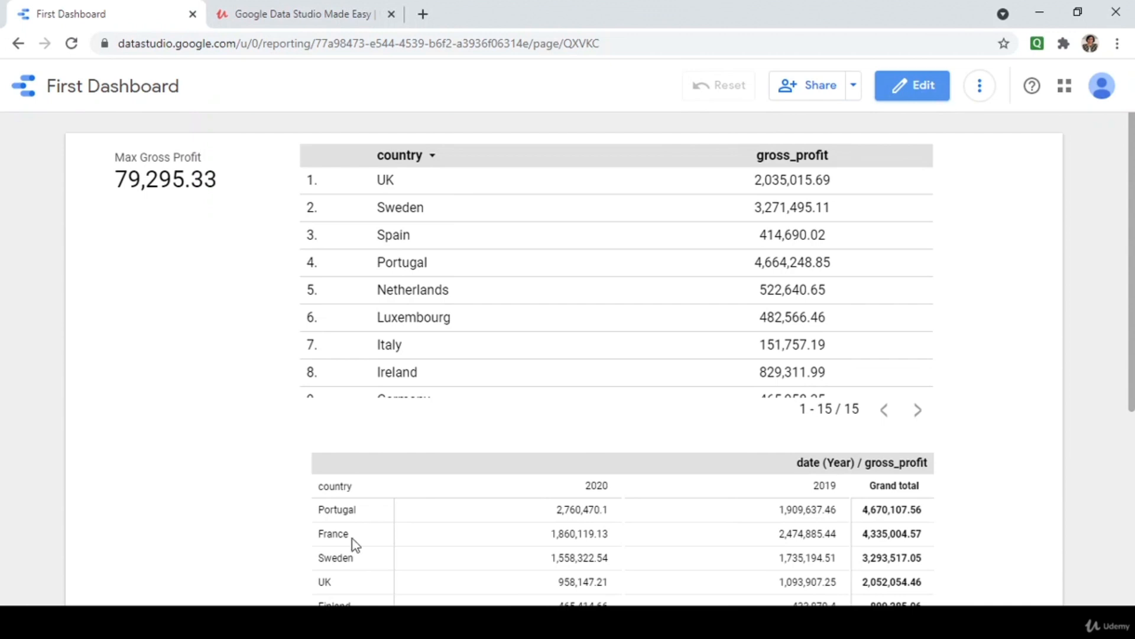
Cross-filter the report by UK, then Italy, and finally Netherlands only.
{"action": "left_click", "coordinate": [390, 188]}
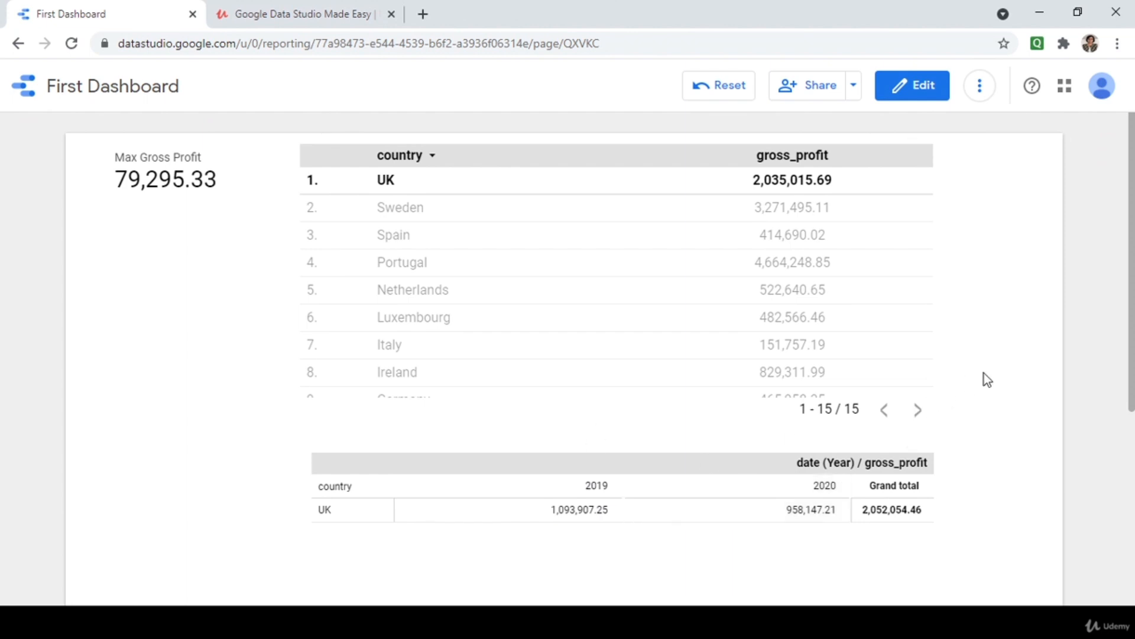
{"action": "left_click", "coordinate": [920, 355]}
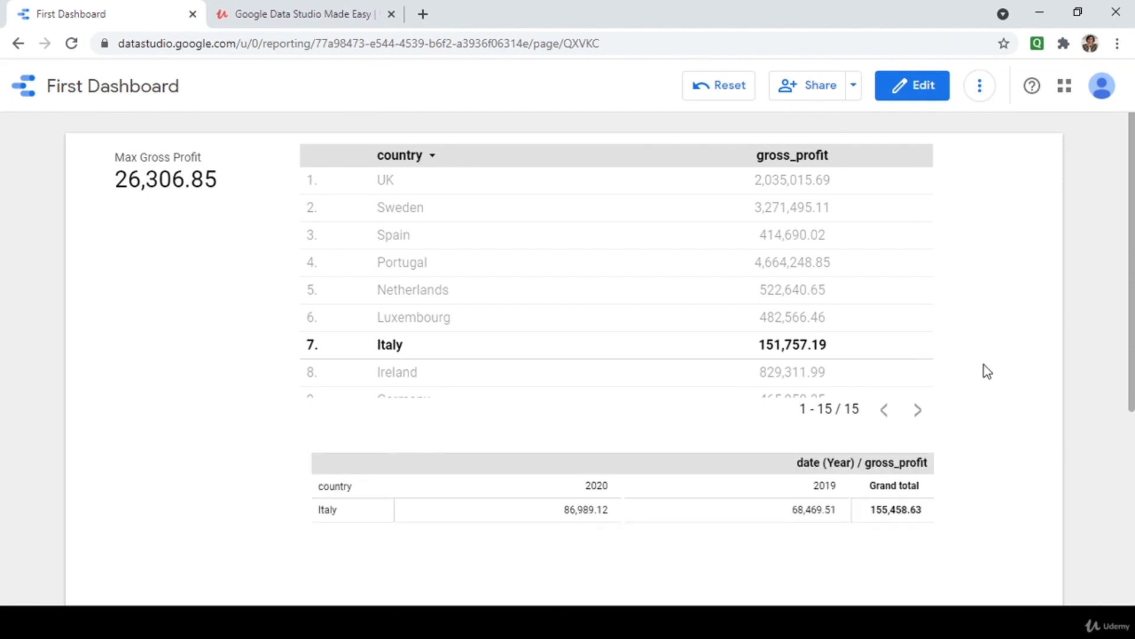
{"action": "scroll", "coordinate": [984, 364], "scroll_direction": "down", "scroll_amount": 1}
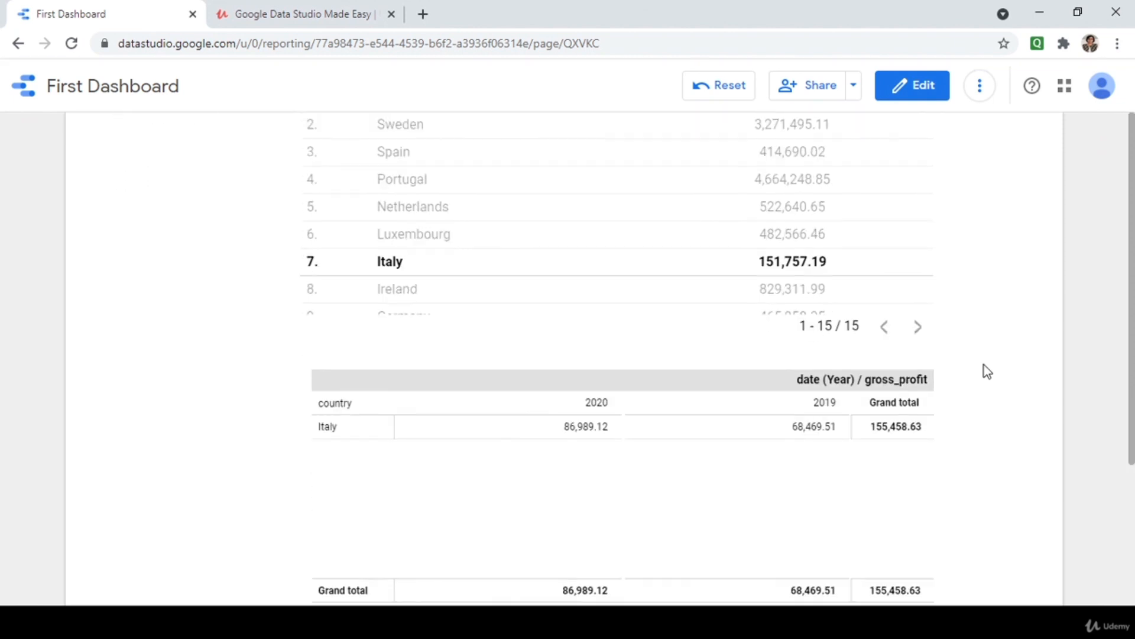
{"action": "scroll", "coordinate": [983, 364], "scroll_direction": "up", "scroll_amount": 1}
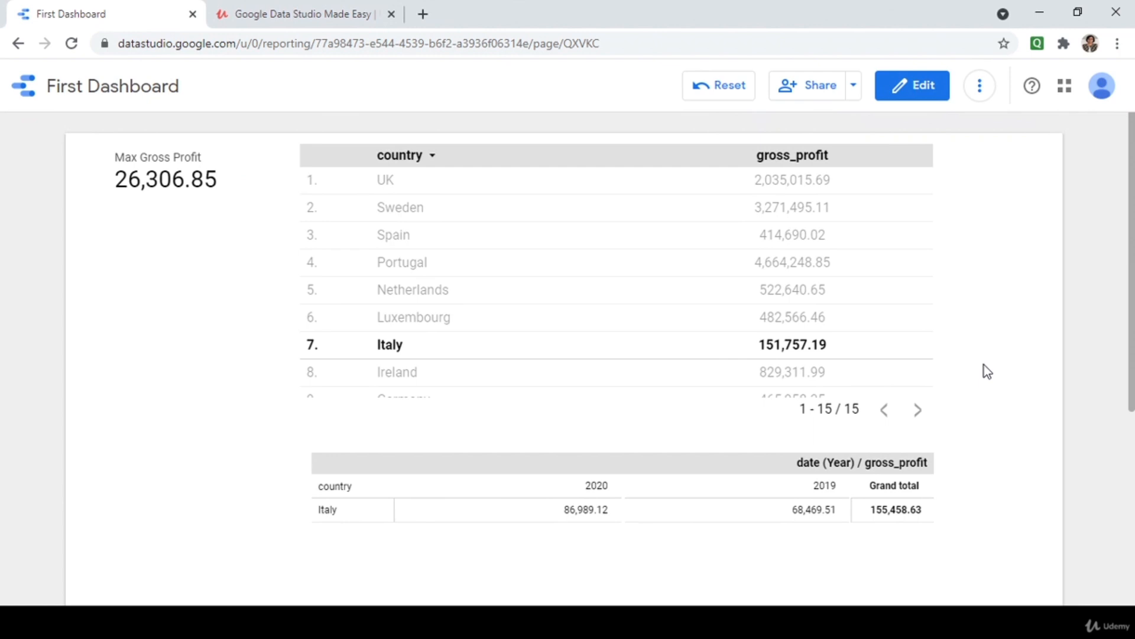
{"action": "left_click", "coordinate": [926, 299]}
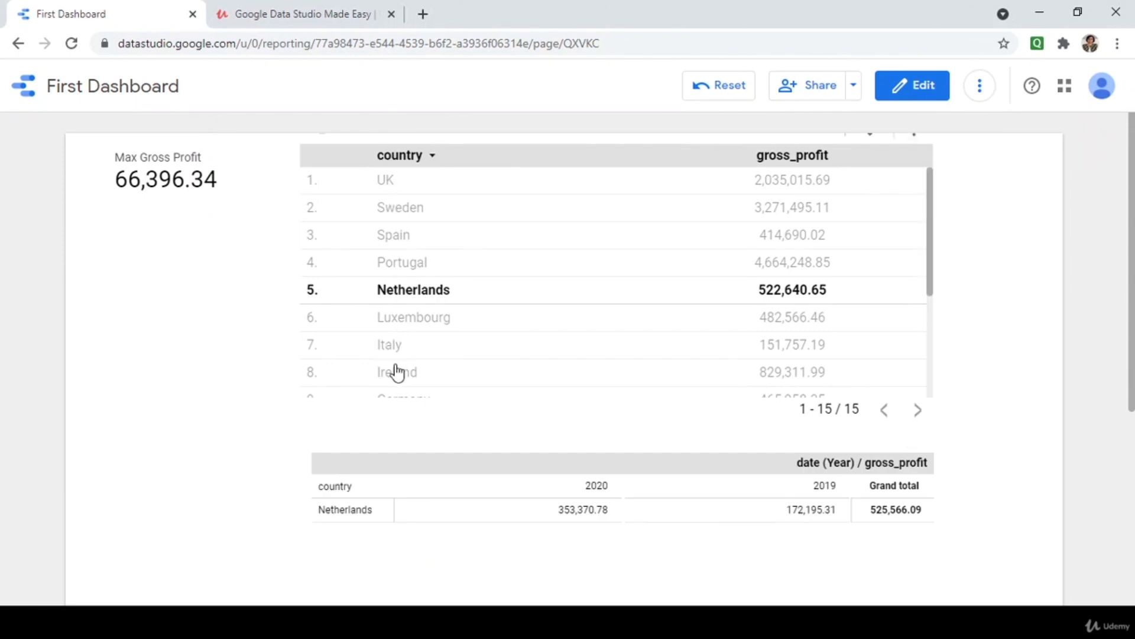
{"action": "left_click", "coordinate": [355, 510]}
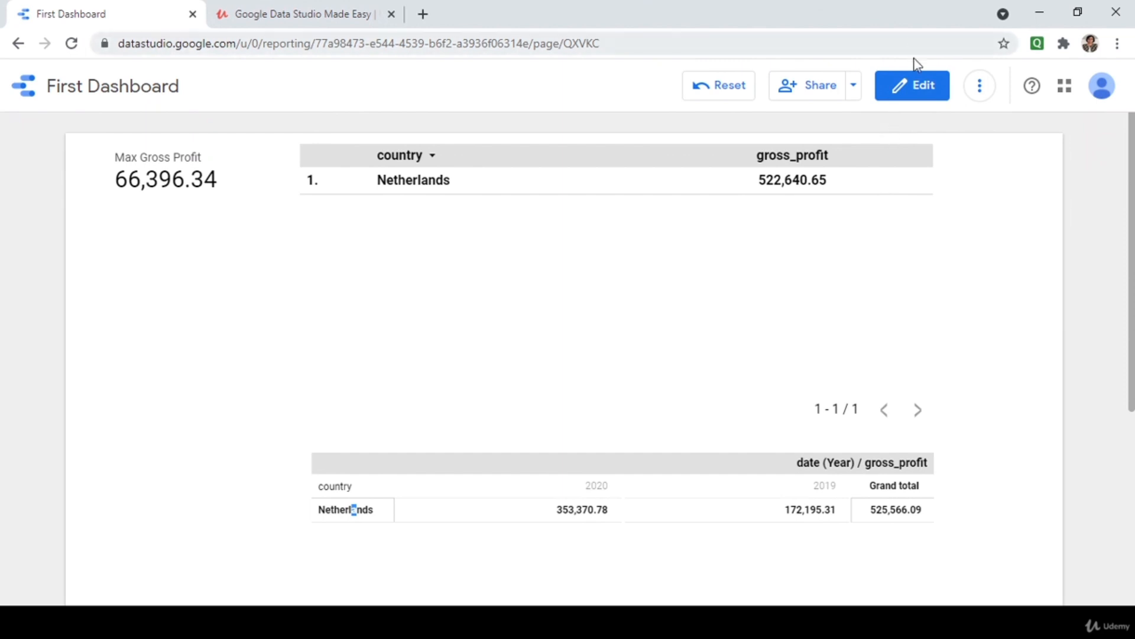
Return to edit mode, select the pivot table and scroll through its Style options.
{"action": "left_click", "coordinate": [922, 94]}
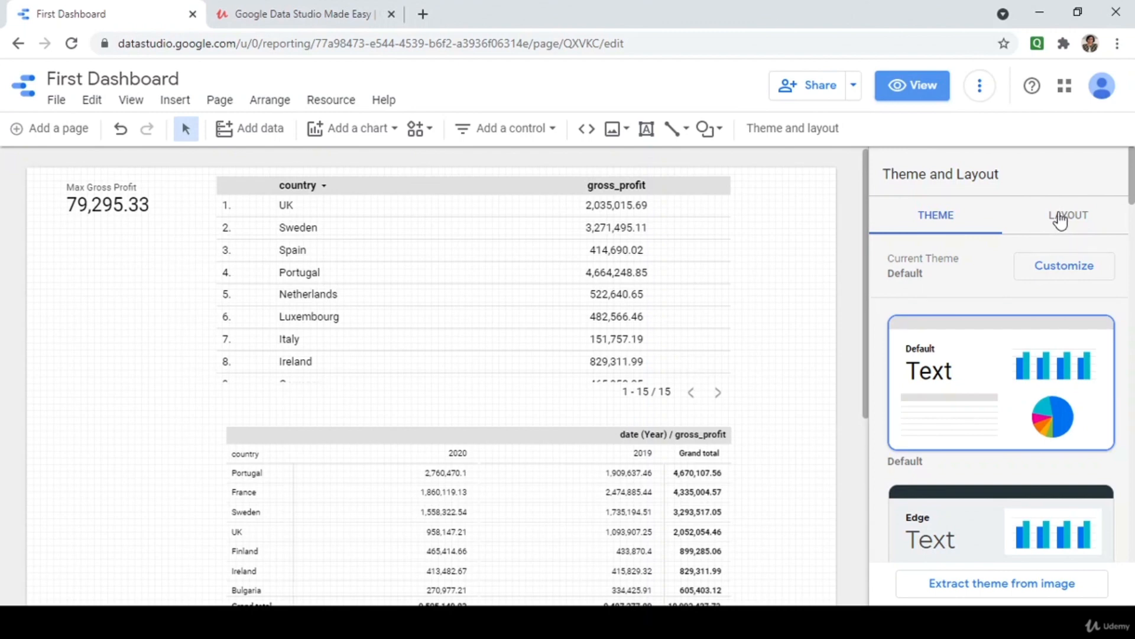
{"action": "left_click", "coordinate": [662, 556]}
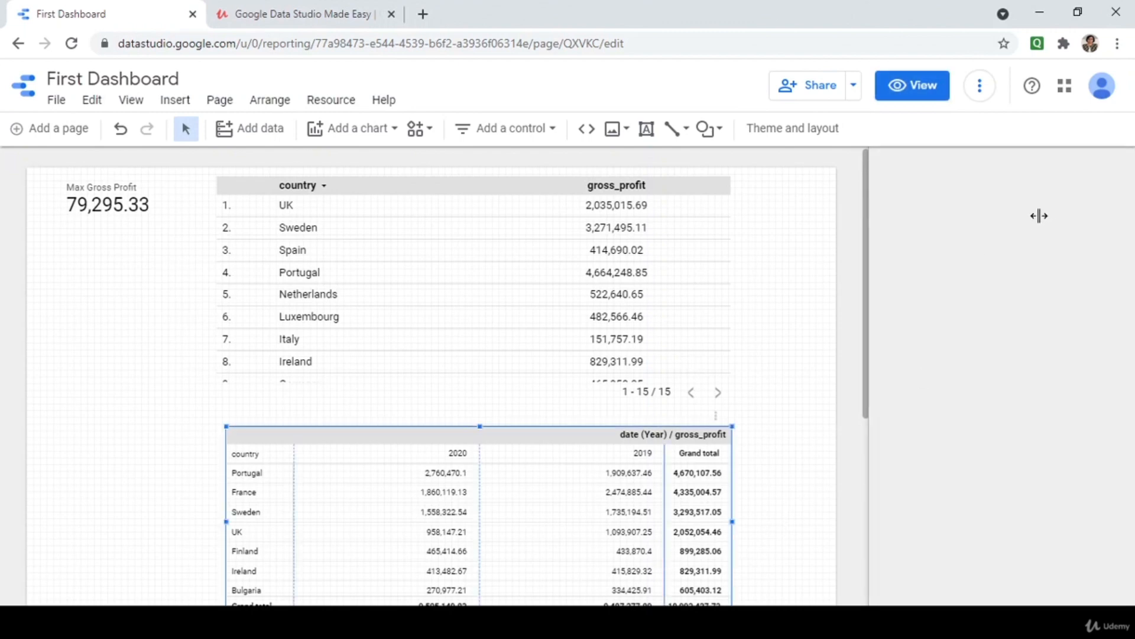
{"action": "left_click", "coordinate": [1003, 209]}
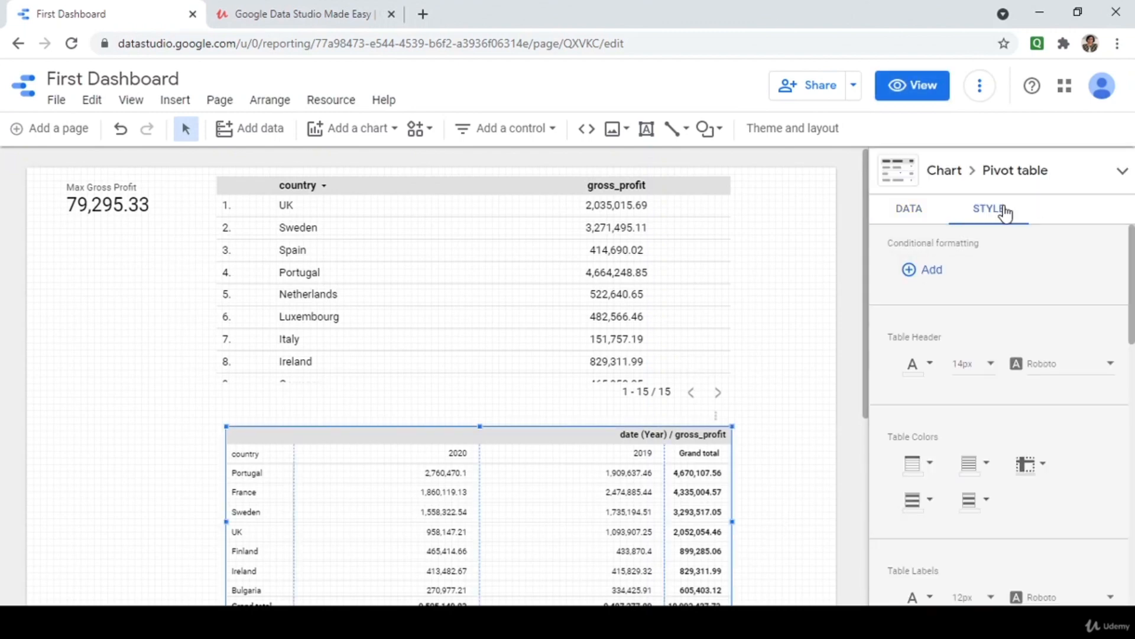
{"action": "scroll", "coordinate": [1013, 335], "scroll_direction": "down", "scroll_amount": 1}
{"action": "scroll", "coordinate": [1010, 329], "scroll_direction": "down", "scroll_amount": 3}
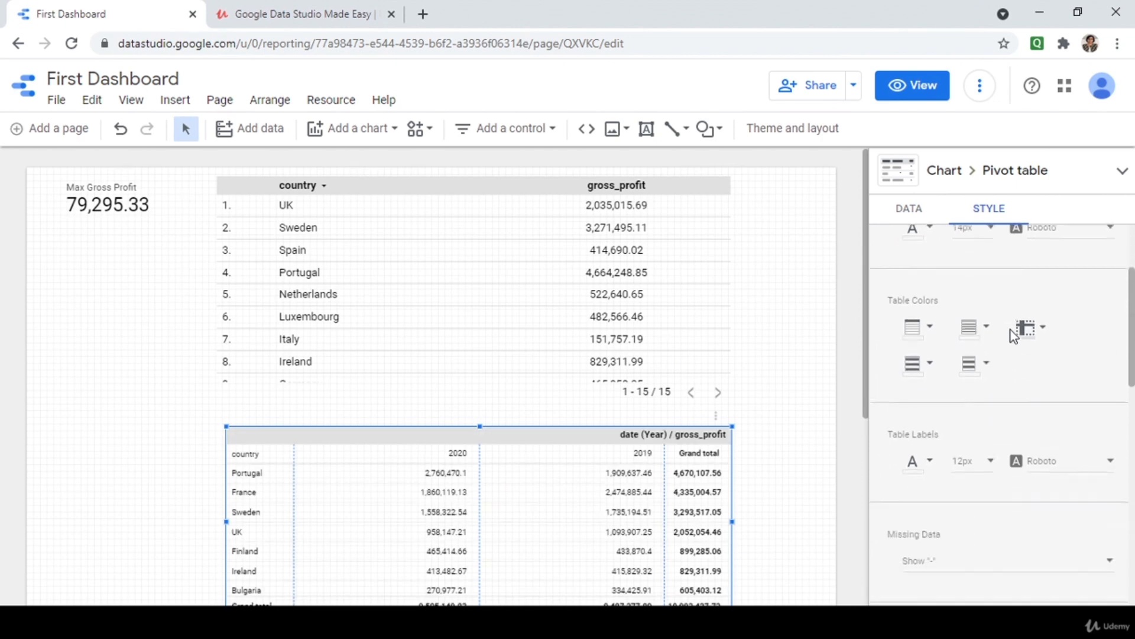
{"action": "scroll", "coordinate": [1010, 328], "scroll_direction": "down", "scroll_amount": 5}
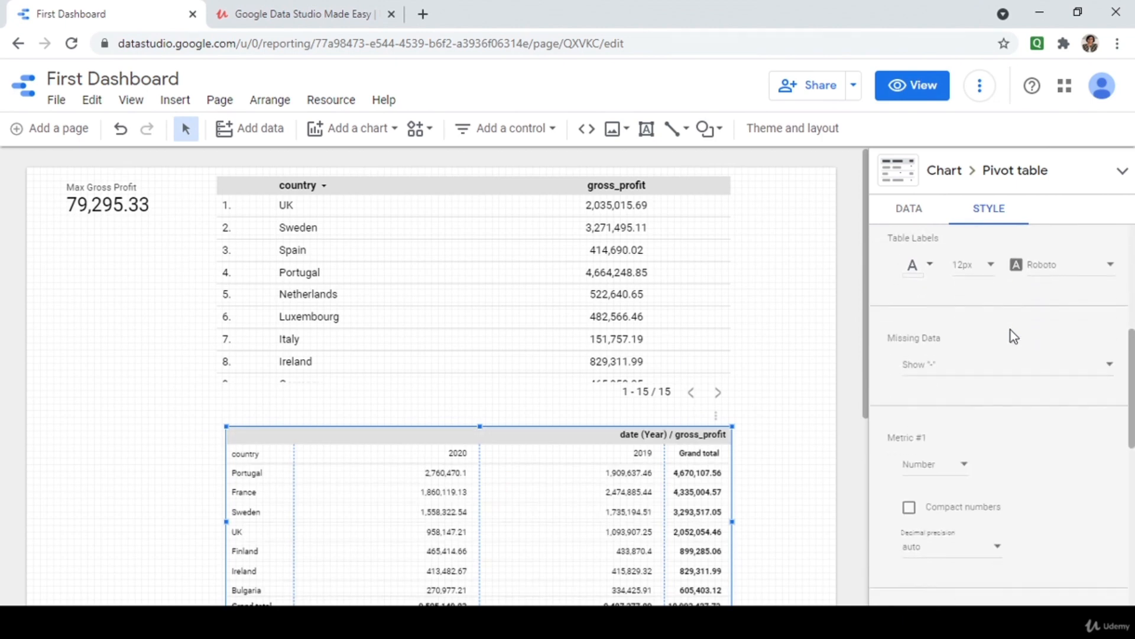
{"action": "scroll", "coordinate": [1010, 328], "scroll_direction": "down", "scroll_amount": 5}
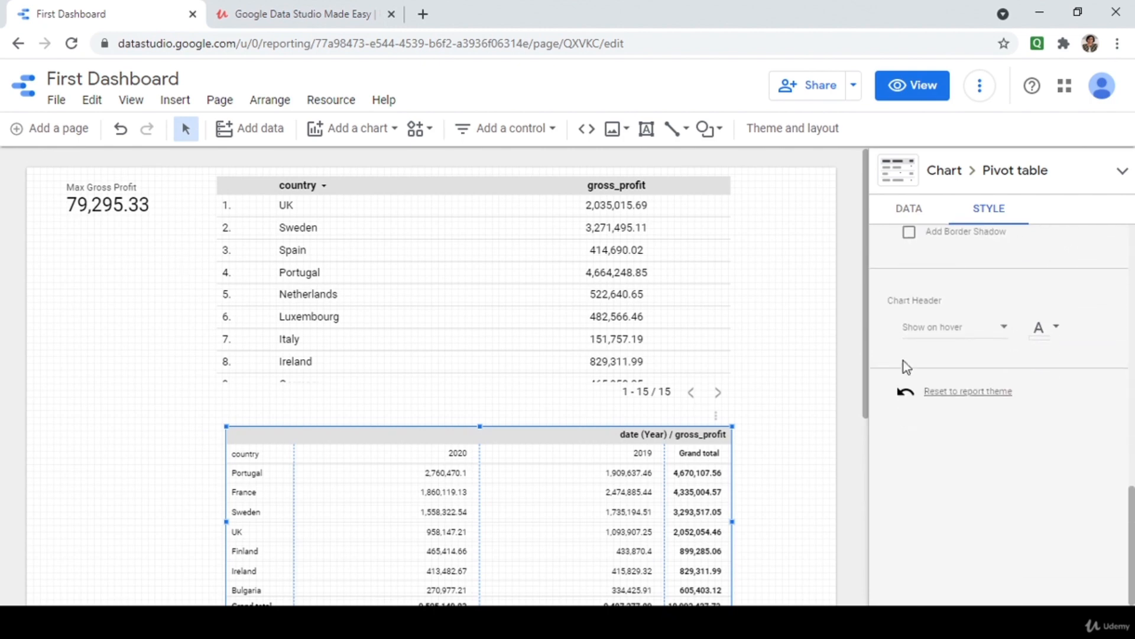
{"action": "left_click_drag", "start_coordinate": [865, 414], "coordinate": [863, 468]}
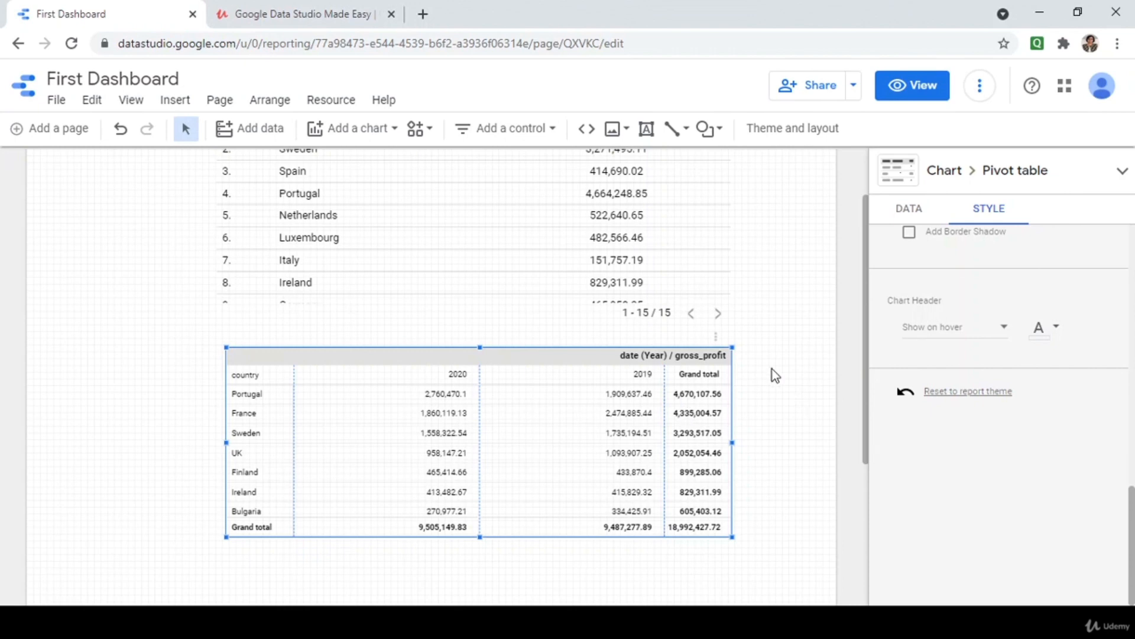
Delete the country table, the pivot table and the Max Gross Profit scorecard from the page.
{"action": "left_click", "coordinate": [651, 271]}
{"action": "key", "text": "Delete"}
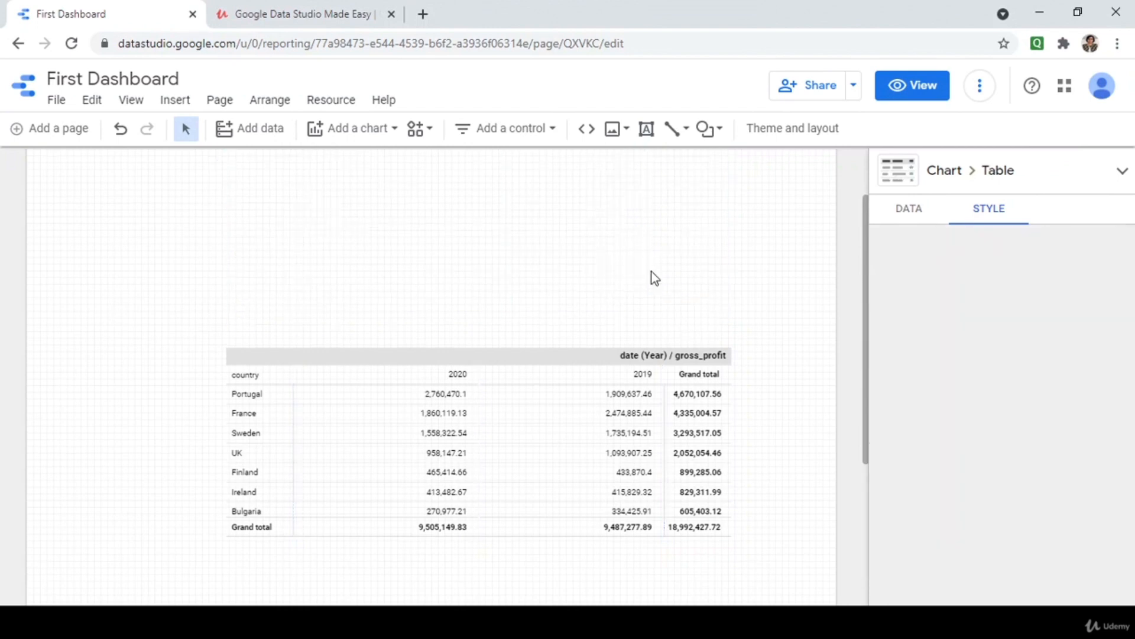
{"action": "left_click", "coordinate": [665, 440]}
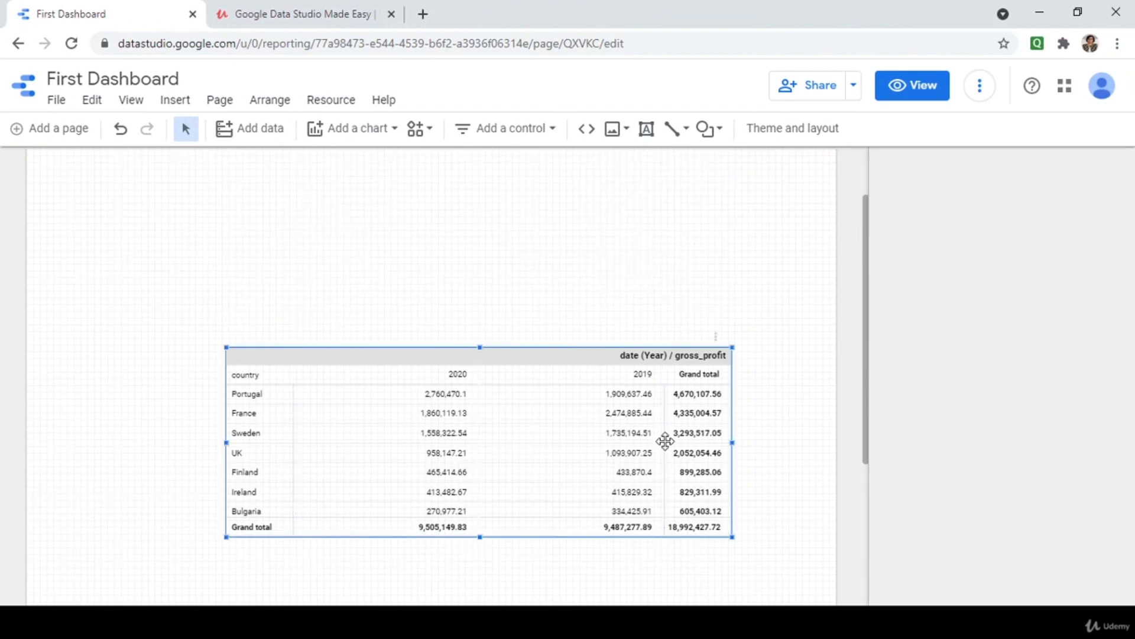
{"action": "key", "text": "Delete"}
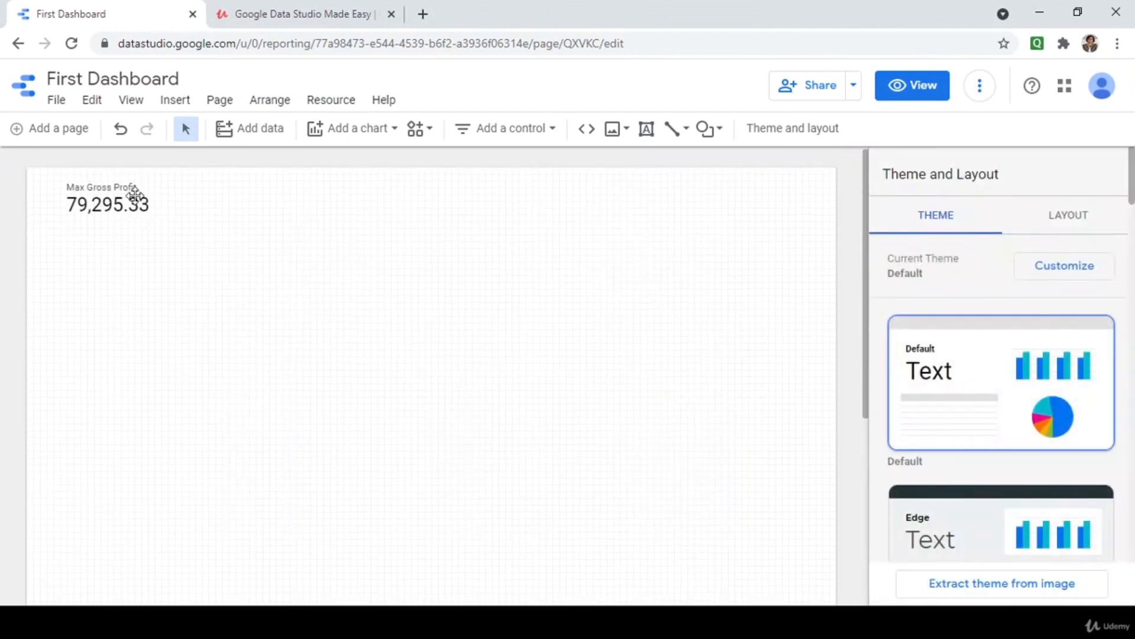
{"action": "left_click", "coordinate": [135, 195]}
{"action": "key", "text": "Delete"}
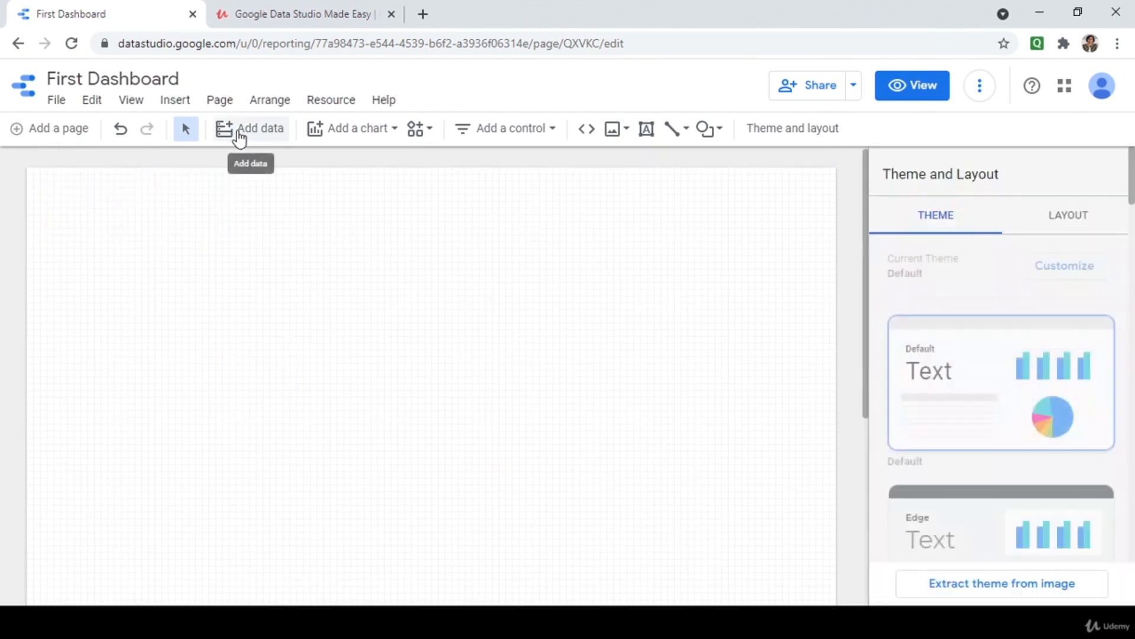
Add a time series chart of Record Count by date and widen it across the page.
{"action": "left_click", "coordinate": [336, 131]}
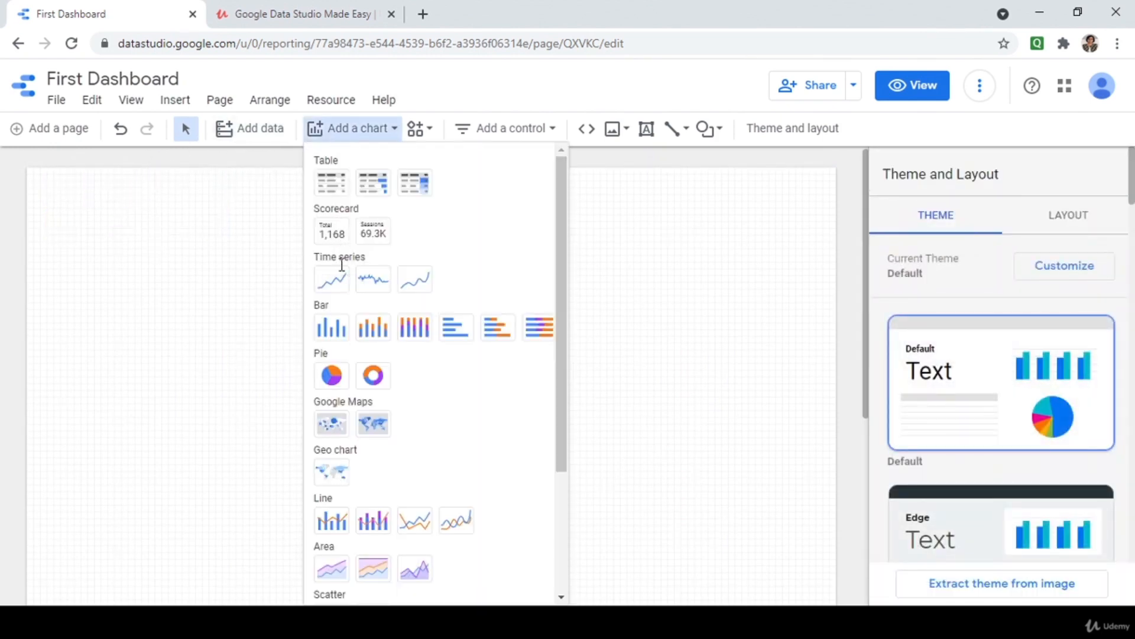
{"action": "left_click", "coordinate": [341, 283]}
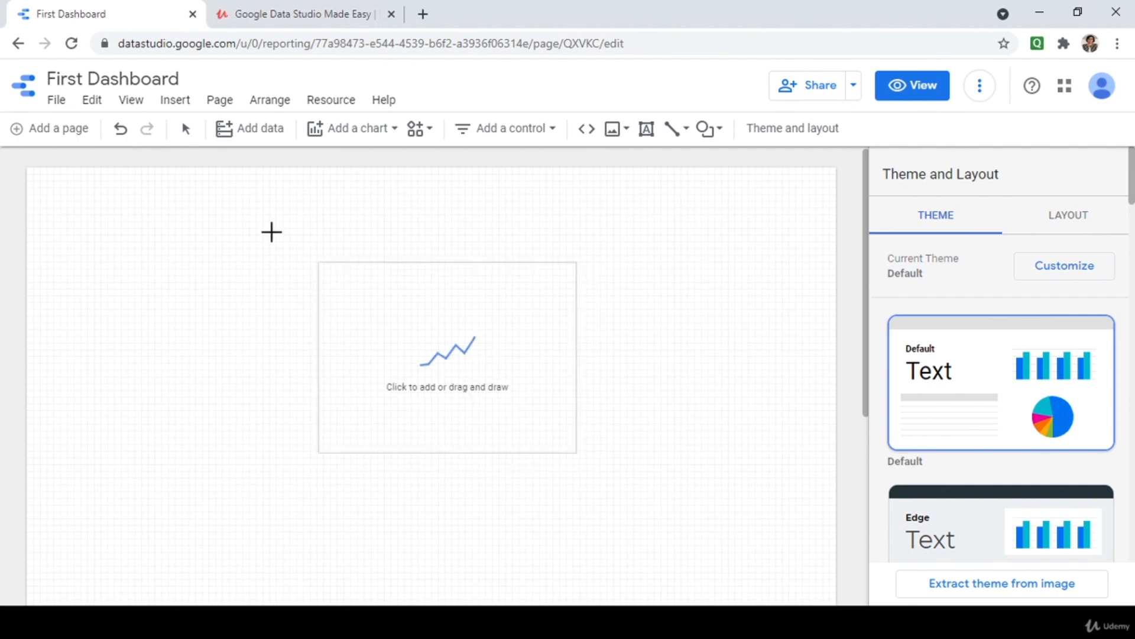
{"action": "left_click", "coordinate": [190, 208]}
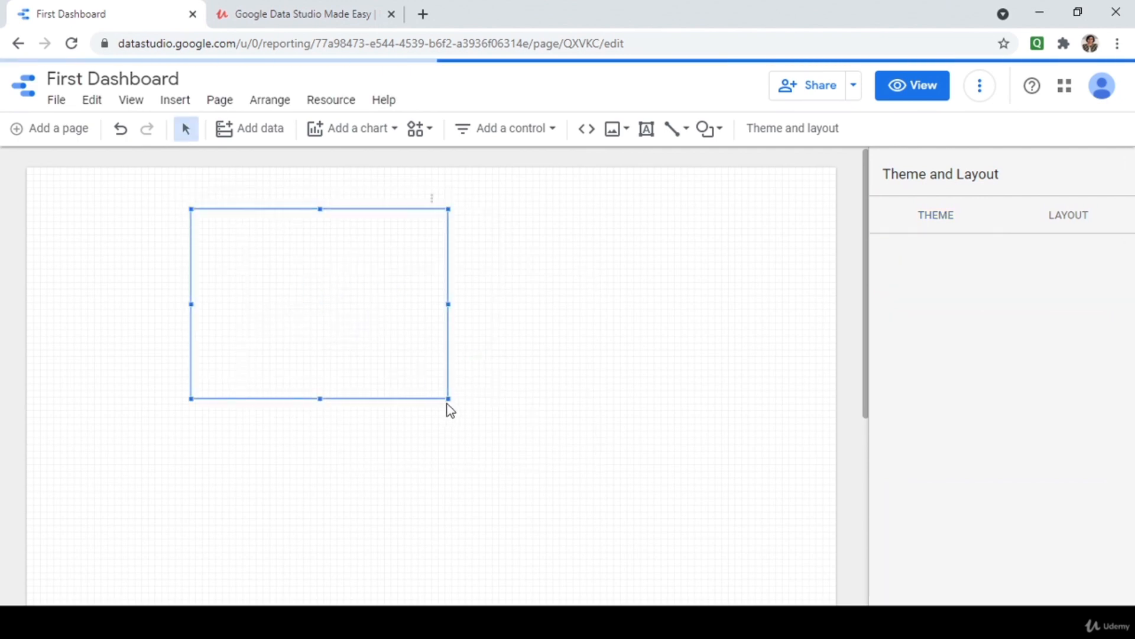
{"action": "left_click_drag", "start_coordinate": [446, 401], "coordinate": [699, 398]}
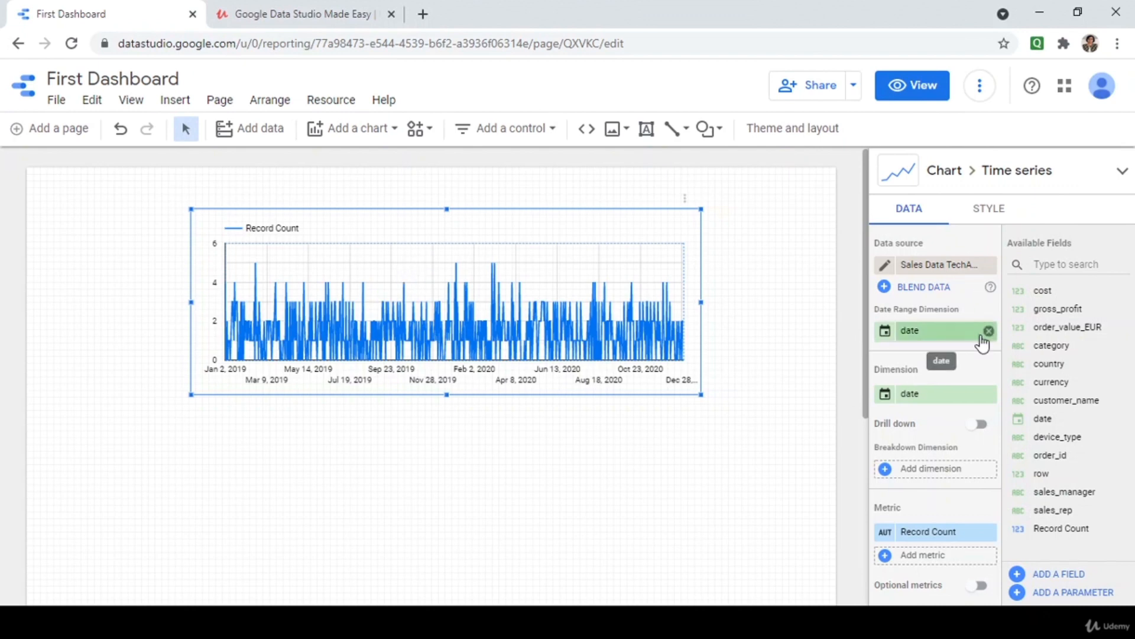
Add gross_profit as a second metric on the time series chart, alongside Record Count.
{"action": "scroll", "coordinate": [978, 334], "scroll_direction": "down", "scroll_amount": 2}
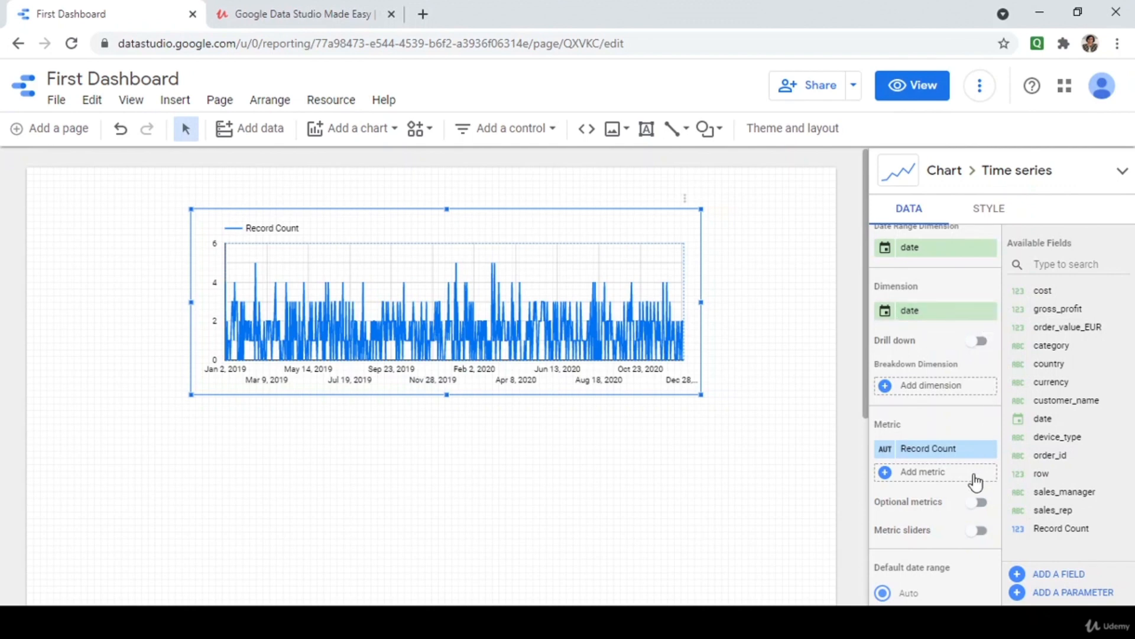
{"action": "scroll", "coordinate": [977, 473], "scroll_direction": "down", "scroll_amount": 2}
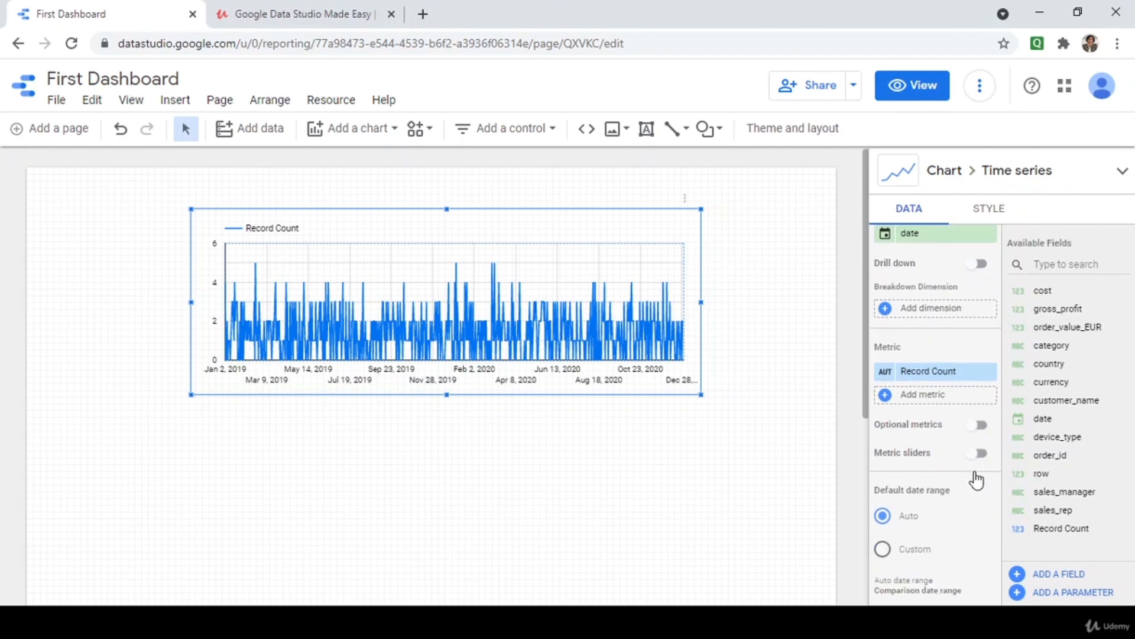
{"action": "left_click", "coordinate": [986, 390]}
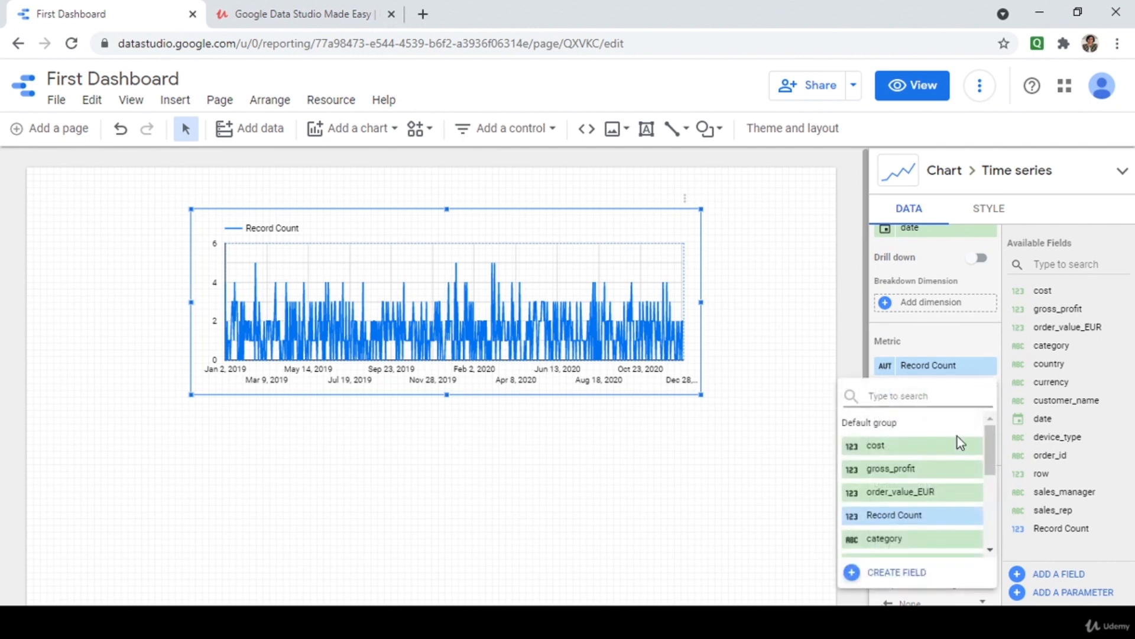
{"action": "type", "text": "gro"}
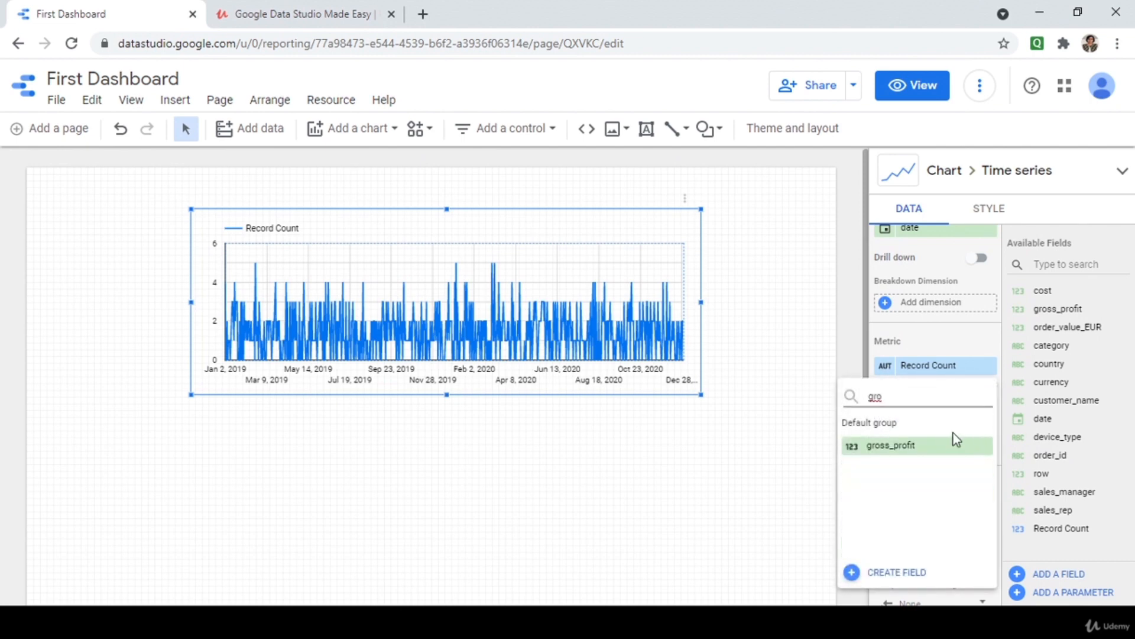
{"action": "left_click", "coordinate": [919, 448]}
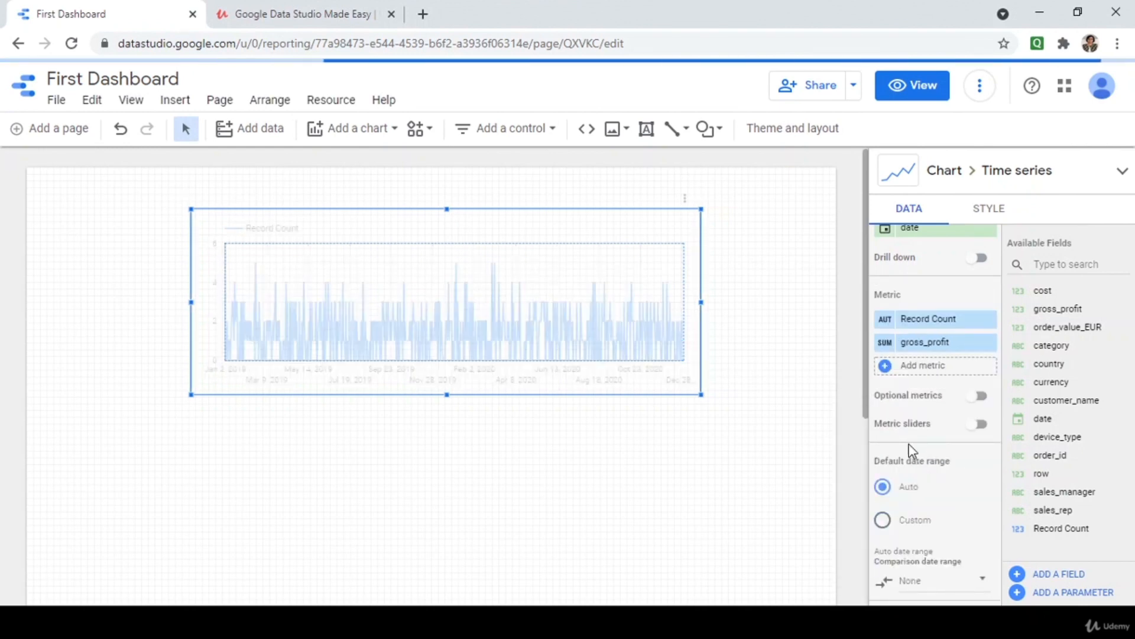
{"action": "scroll", "coordinate": [913, 448], "scroll_direction": "down", "scroll_amount": 1}
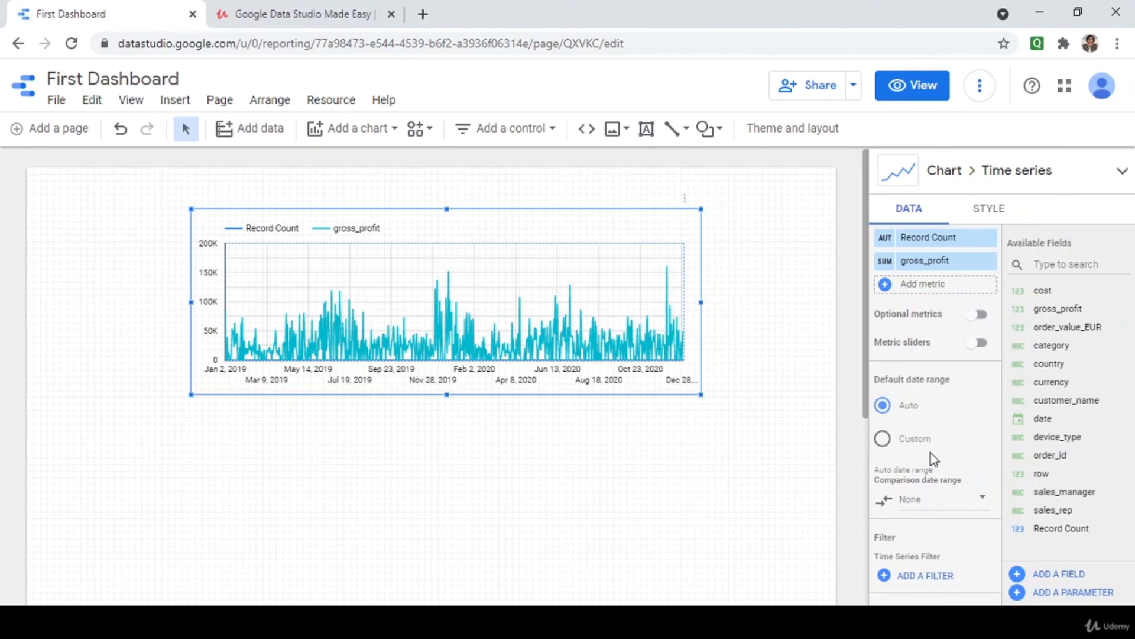
{"action": "scroll", "coordinate": [931, 453], "scroll_direction": "up", "scroll_amount": 2}
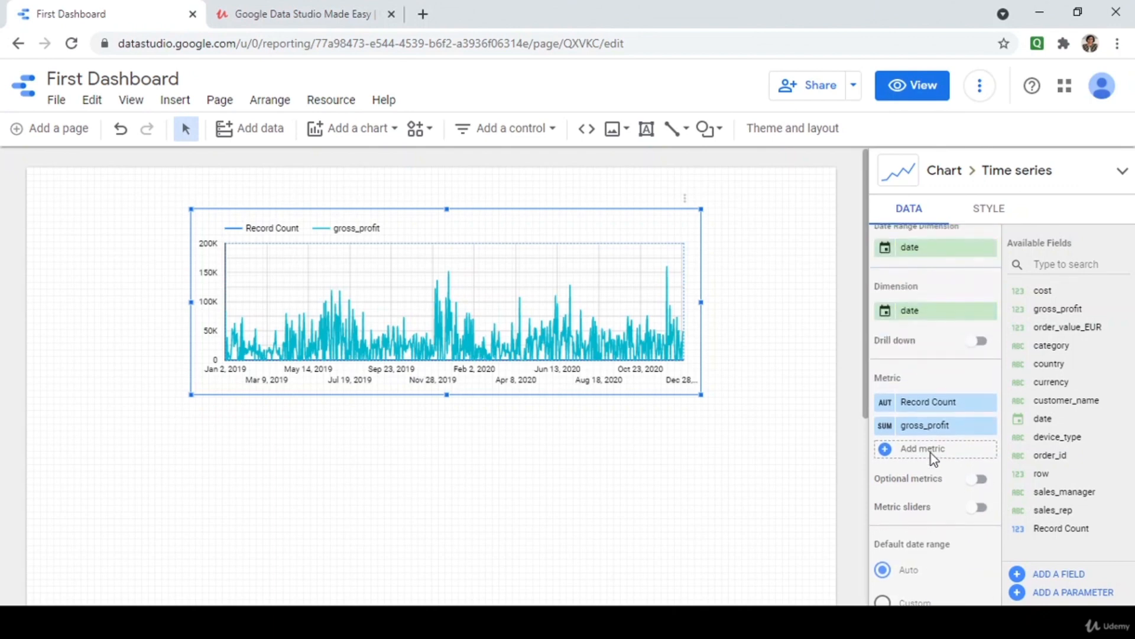
Group the chart's date dimension by Year Quarter, enlarge the chart, and switch to View mode.
{"action": "left_click", "coordinate": [886, 311]}
{"action": "left_click", "coordinate": [731, 408]}
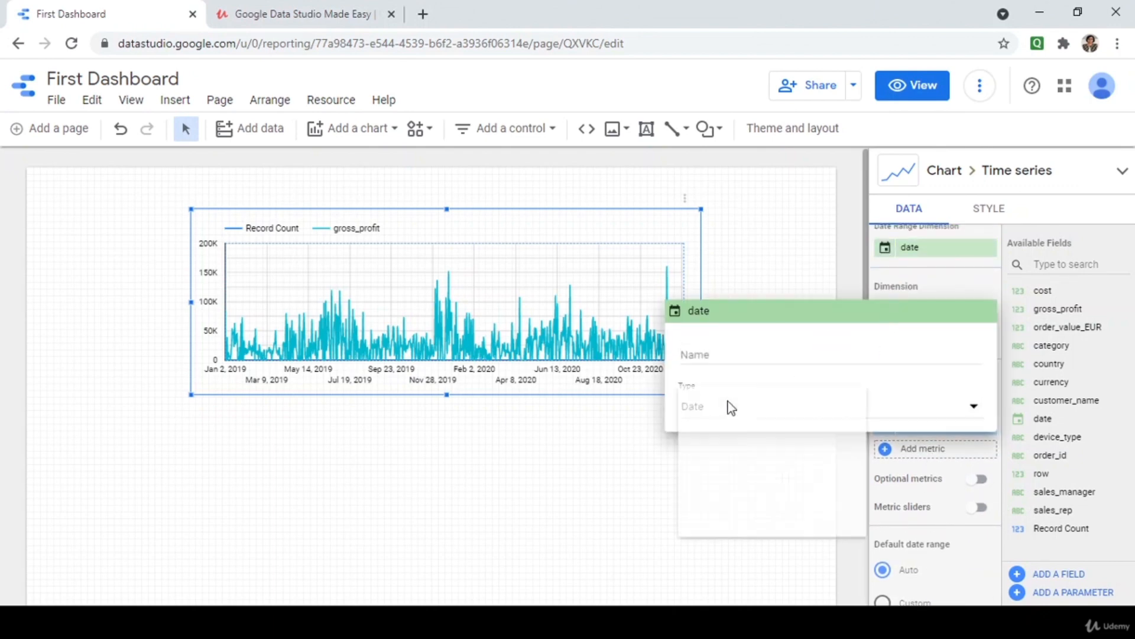
{"action": "mouse_move", "coordinate": [750, 473]}
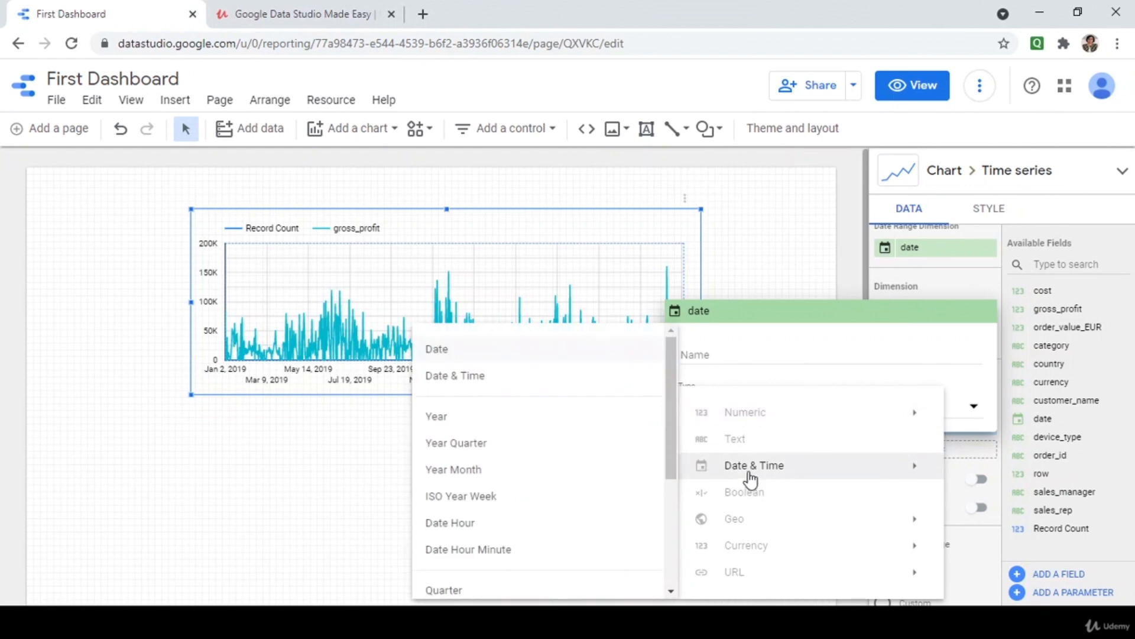
{"action": "left_click", "coordinate": [545, 449]}
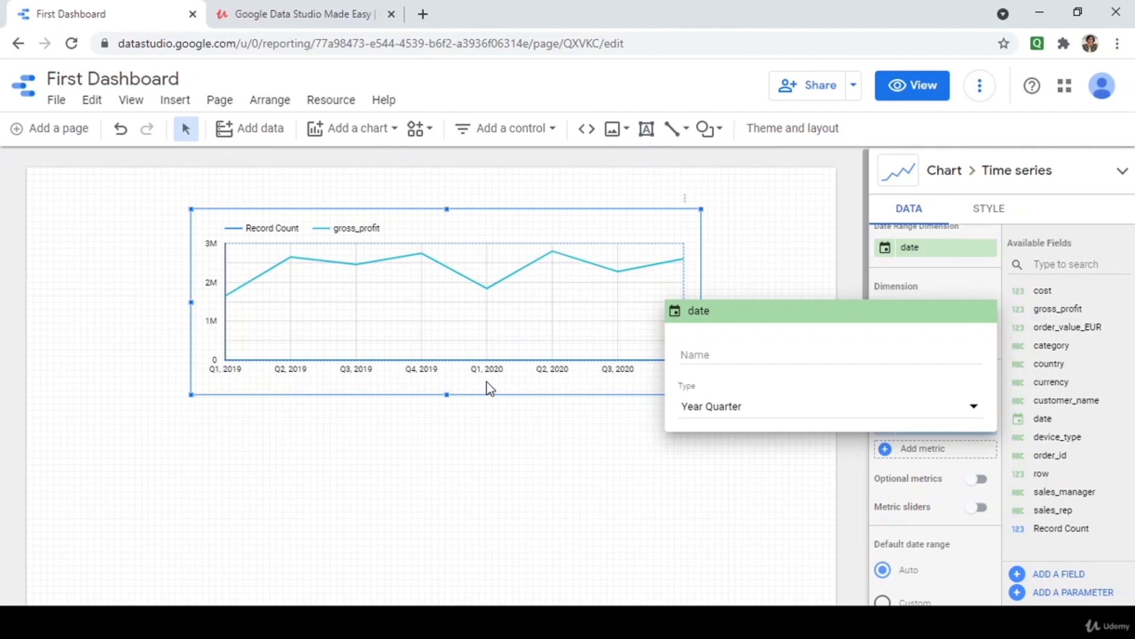
{"action": "left_click_drag", "start_coordinate": [730, 312], "coordinate": [861, 387]}
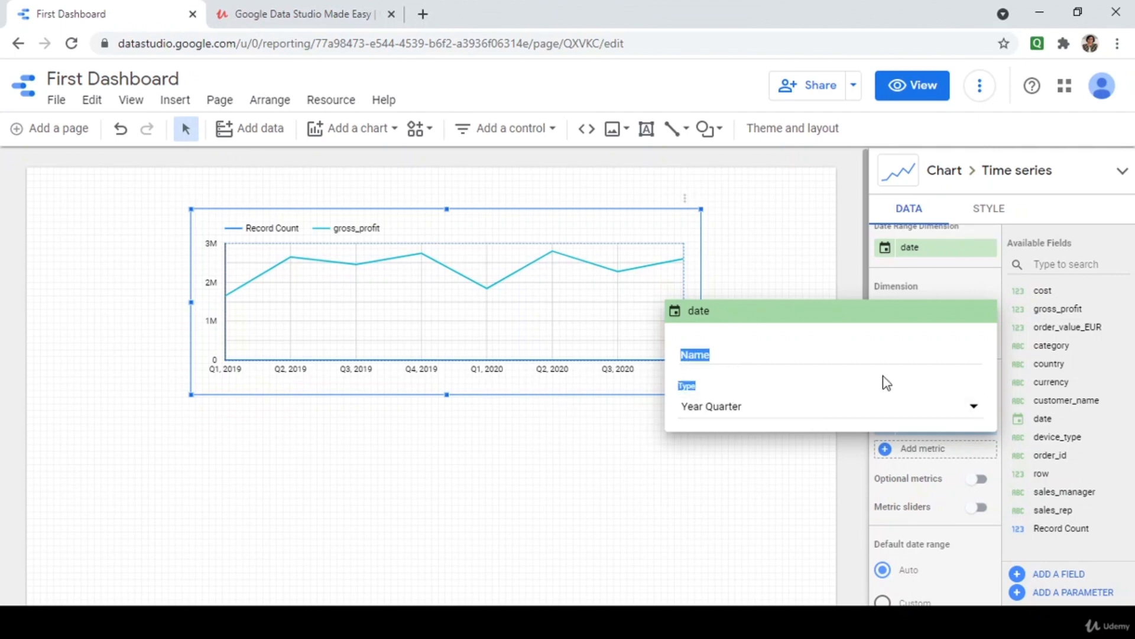
{"action": "left_click", "coordinate": [808, 272]}
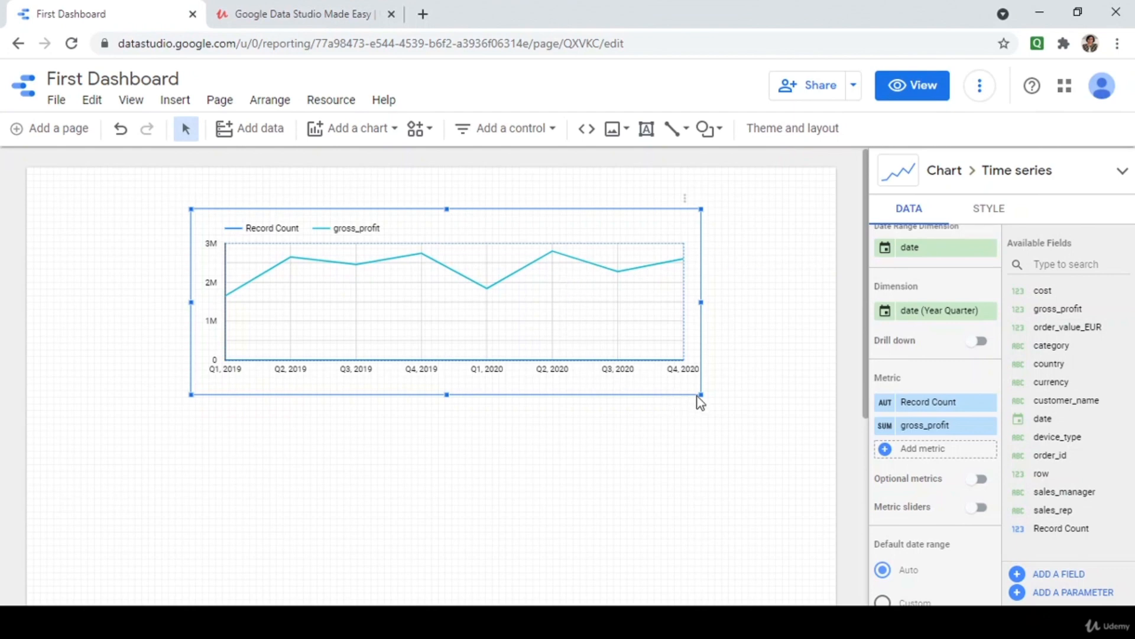
{"action": "left_click_drag", "start_coordinate": [699, 394], "coordinate": [733, 499]}
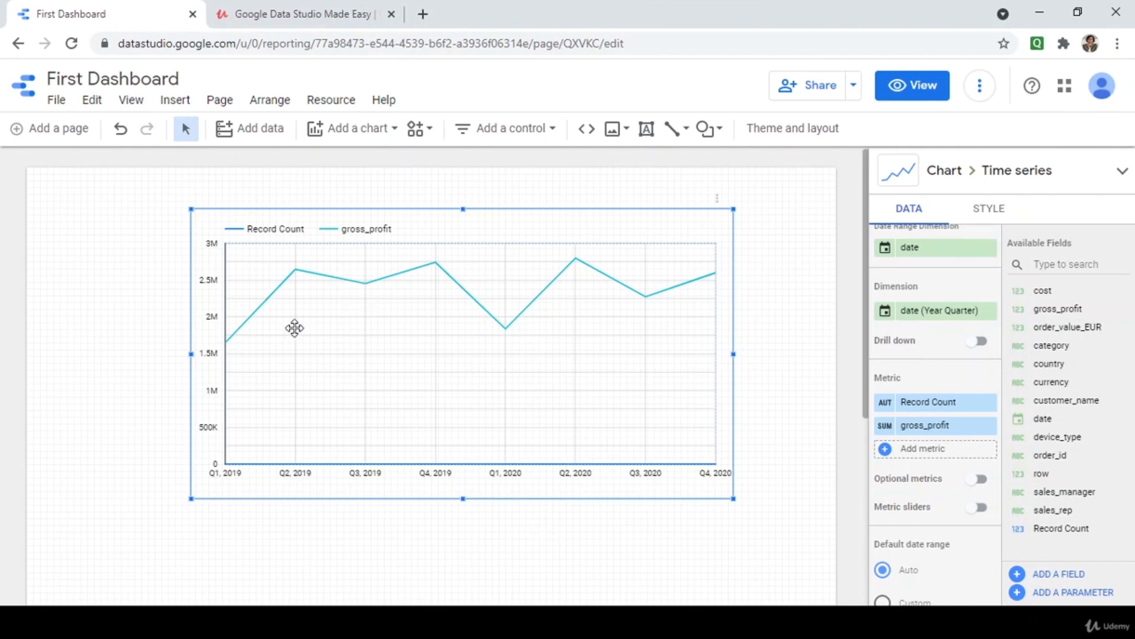
{"action": "left_click", "coordinate": [899, 86]}
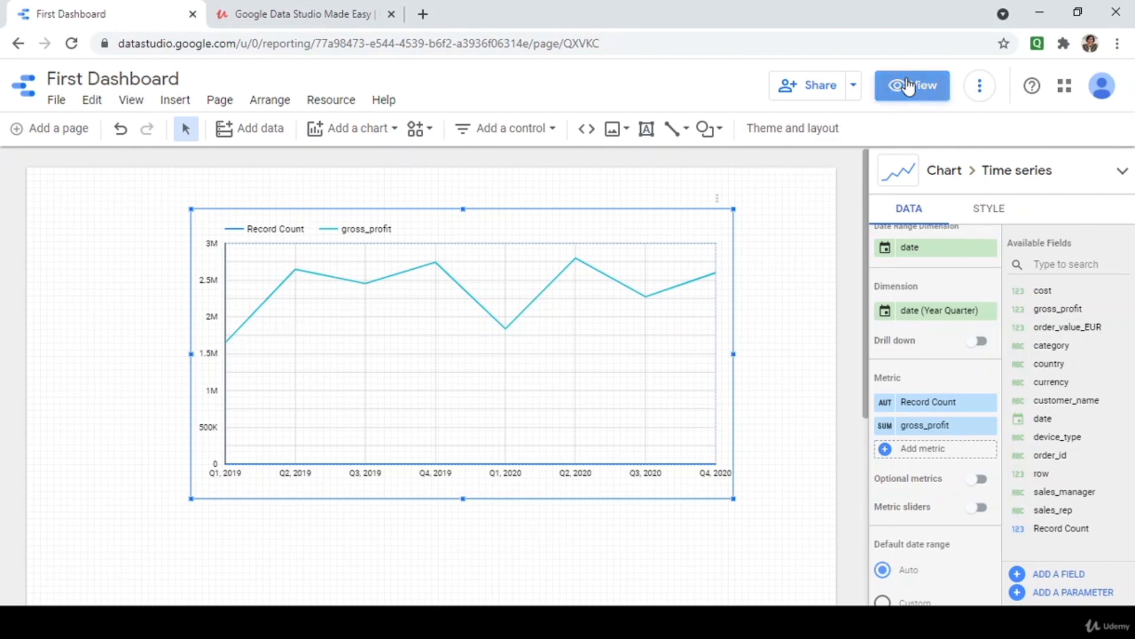
{"action": "mouse_move", "coordinate": [486, 289]}
{"action": "mouse_move", "coordinate": [397, 260]}
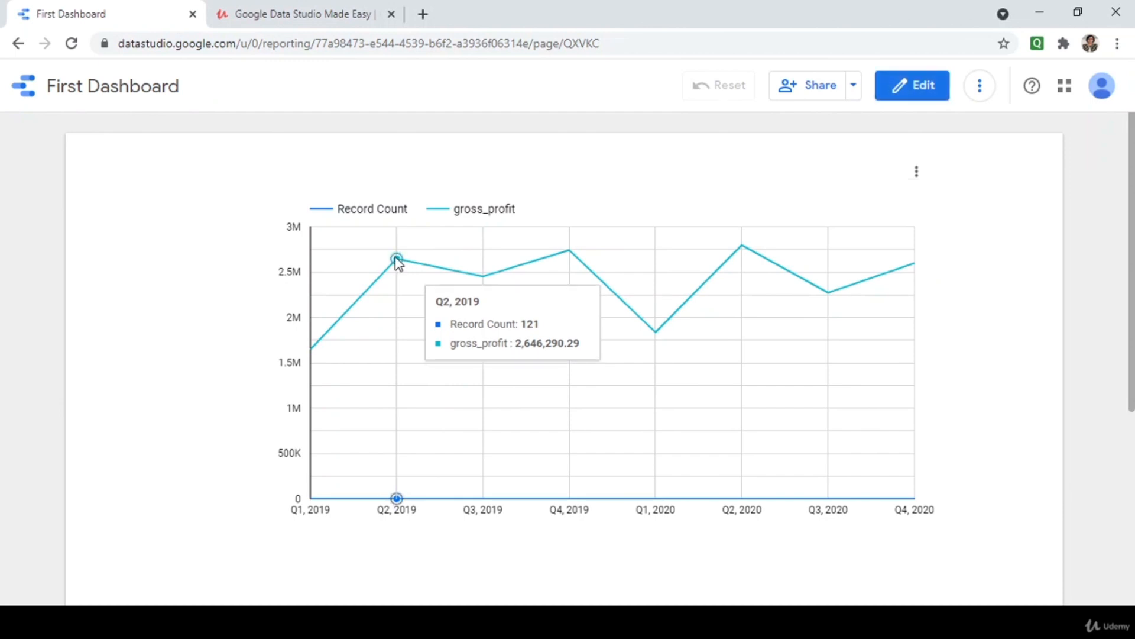
{"action": "mouse_move", "coordinate": [526, 299]}
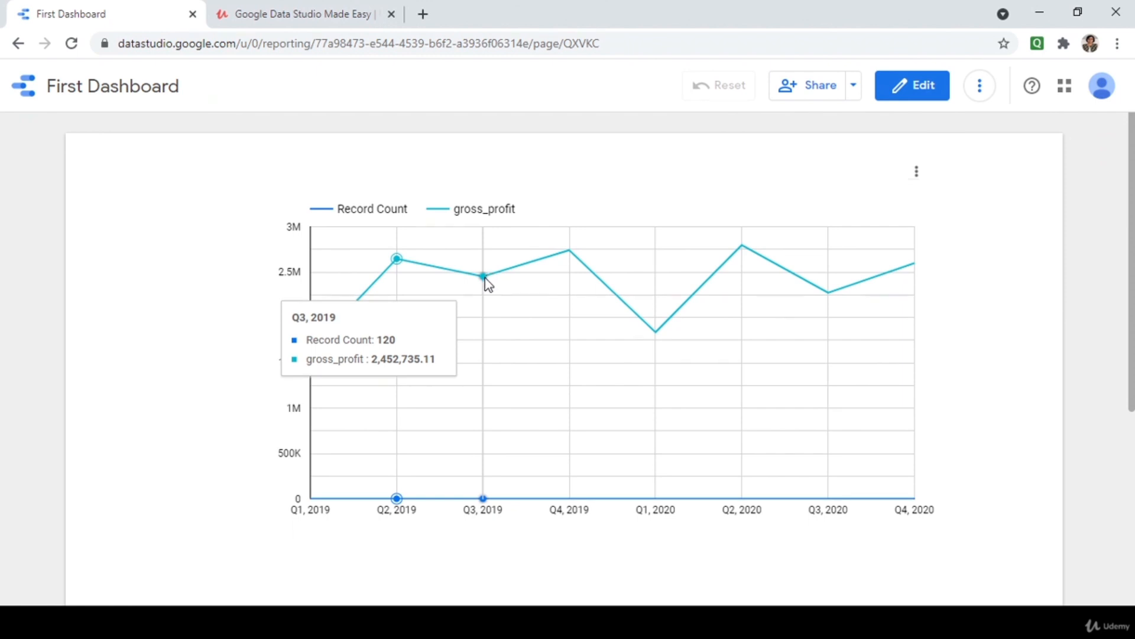
{"action": "mouse_move", "coordinate": [560, 231]}
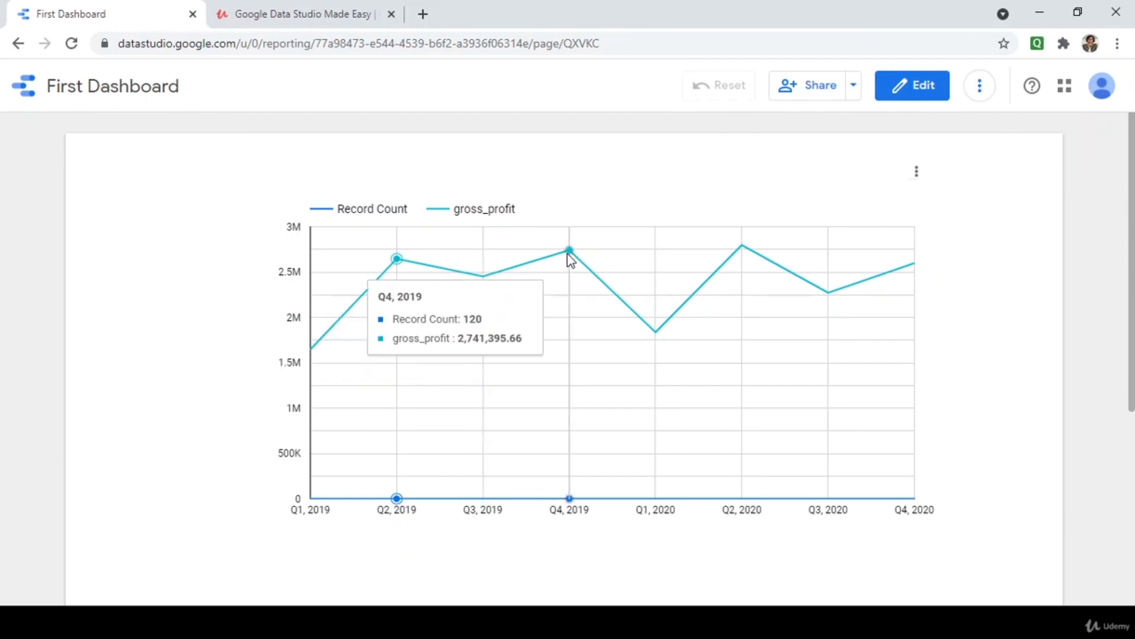
{"action": "mouse_move", "coordinate": [806, 309]}
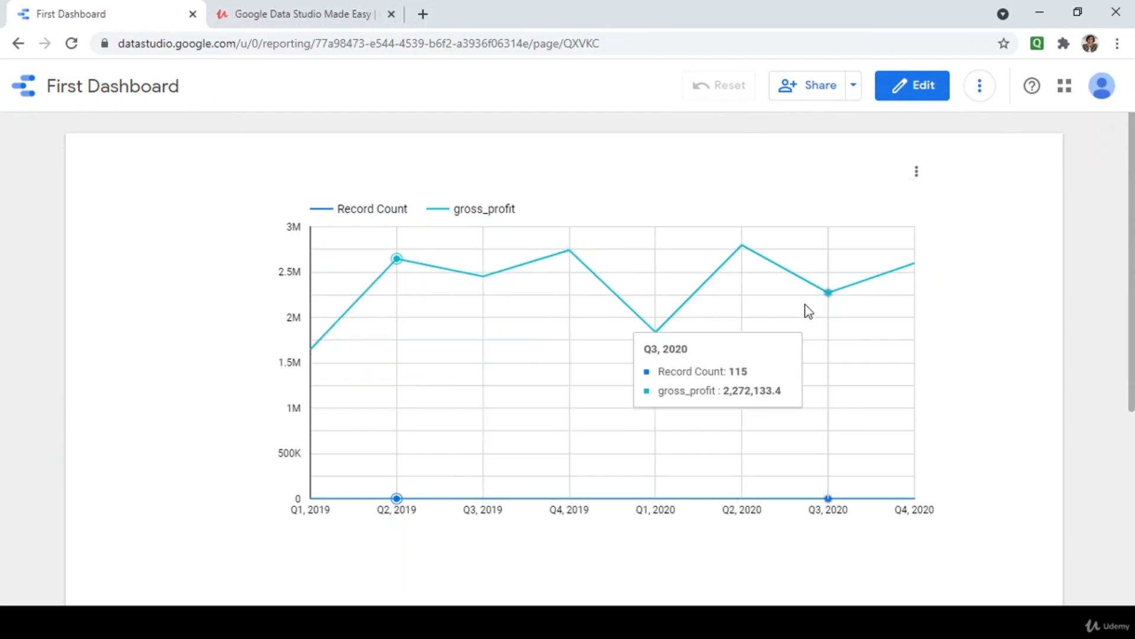
{"action": "left_click", "coordinate": [904, 96]}
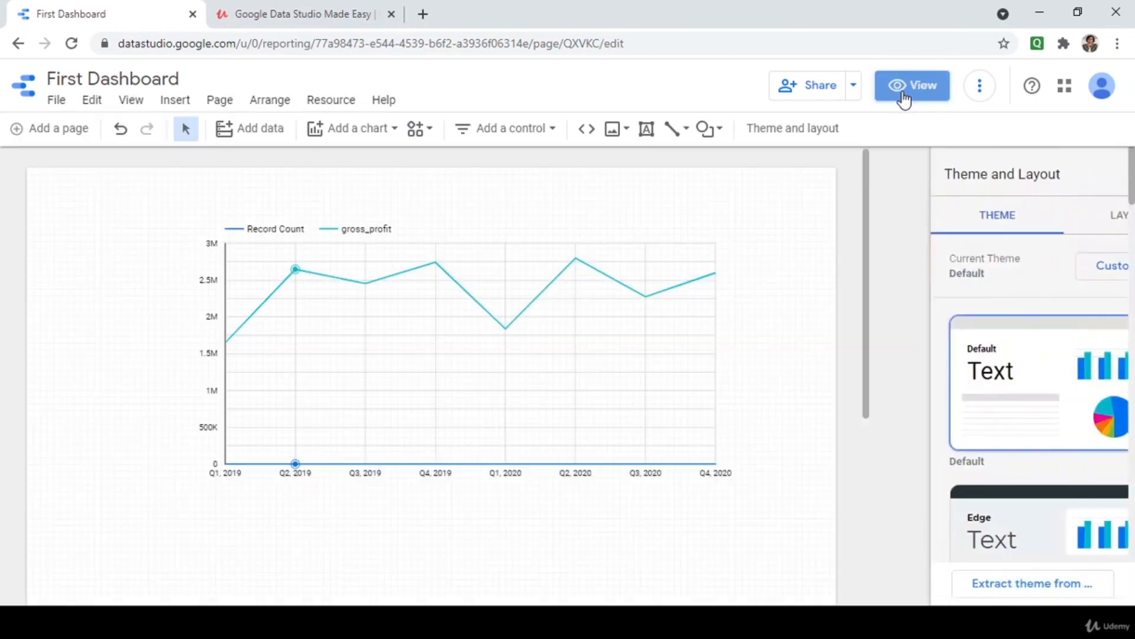
Change the chart's date dimension type from Year Quarter to Year Month.
{"action": "left_click", "coordinate": [567, 463]}
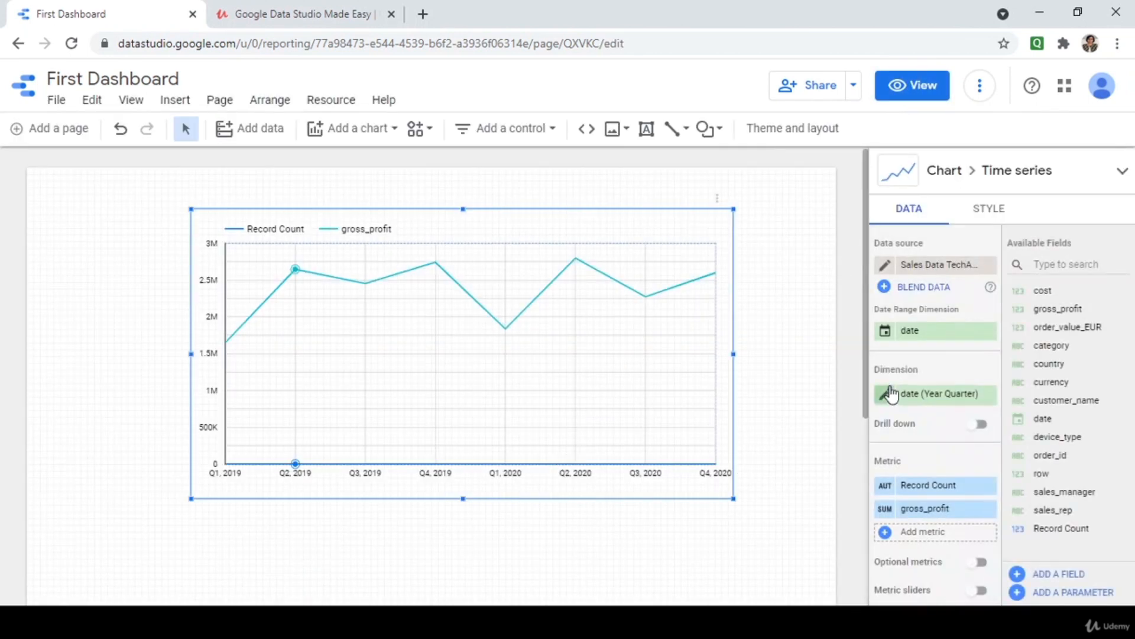
{"action": "left_click", "coordinate": [886, 395]}
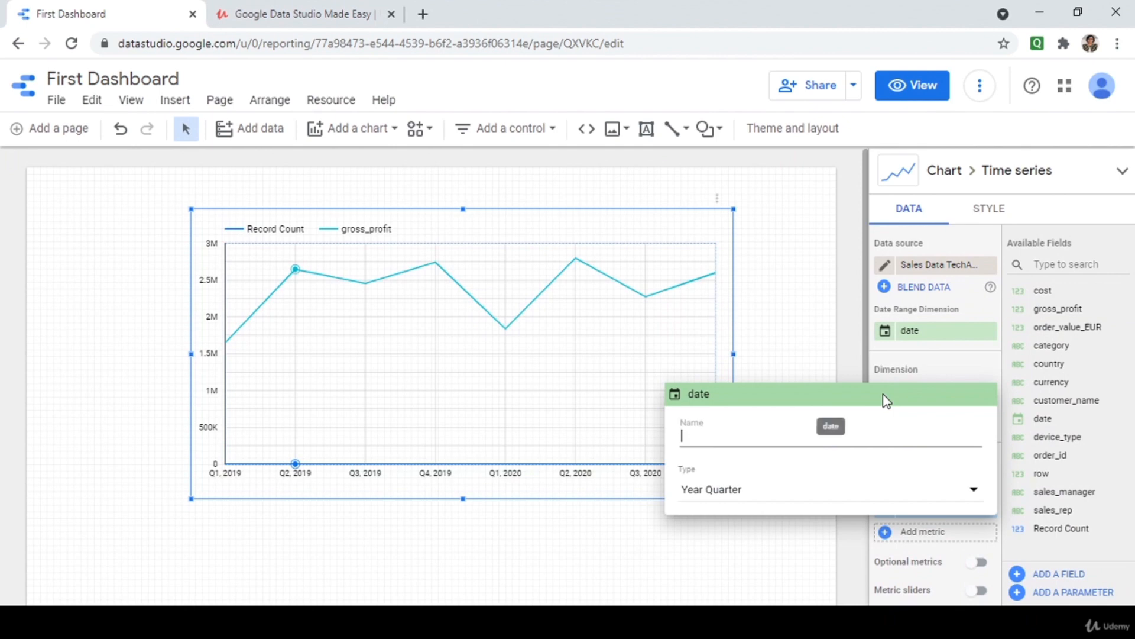
{"action": "left_click", "coordinate": [735, 495]}
{"action": "mouse_move", "coordinate": [692, 465]}
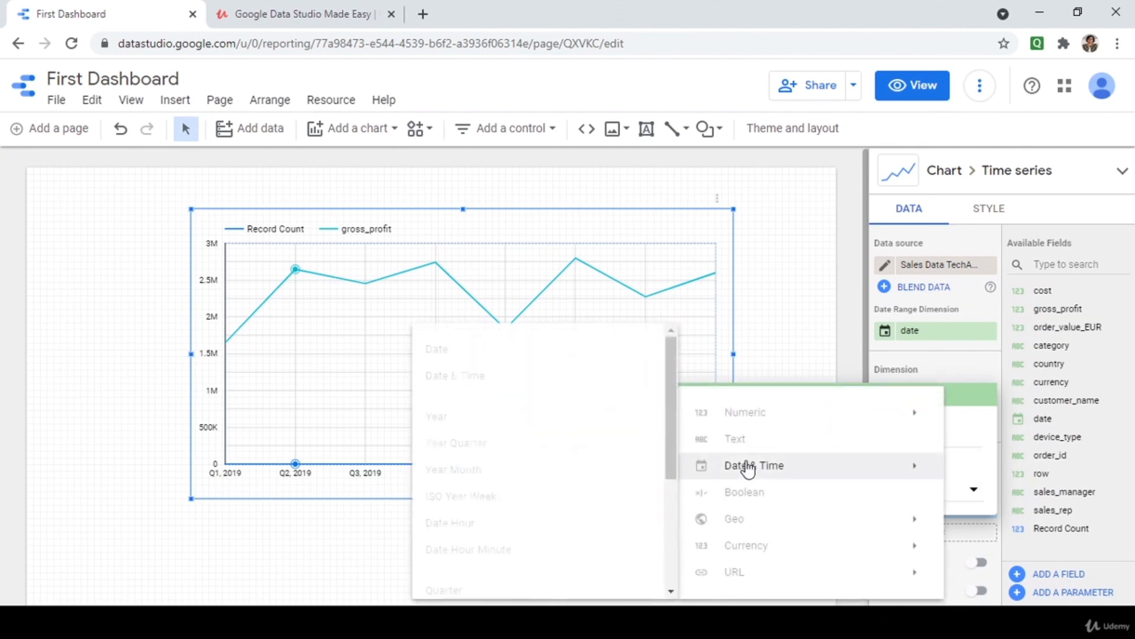
{"action": "left_click", "coordinate": [524, 471]}
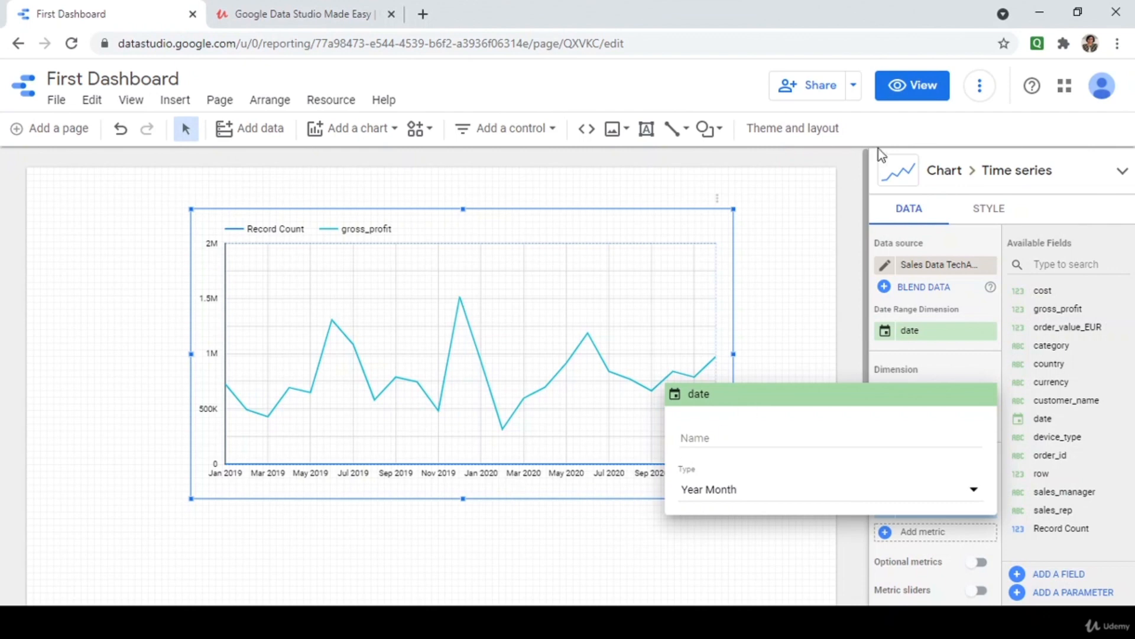
{"action": "left_click", "coordinate": [903, 90]}
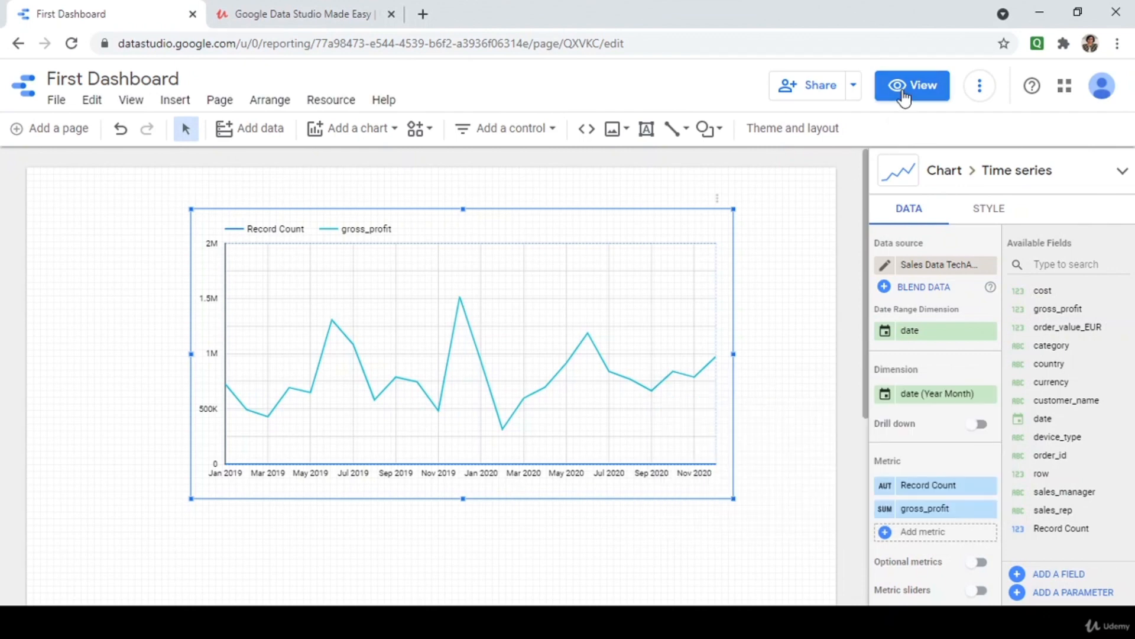
{"action": "left_click", "coordinate": [903, 95]}
{"action": "mouse_move", "coordinate": [423, 390]}
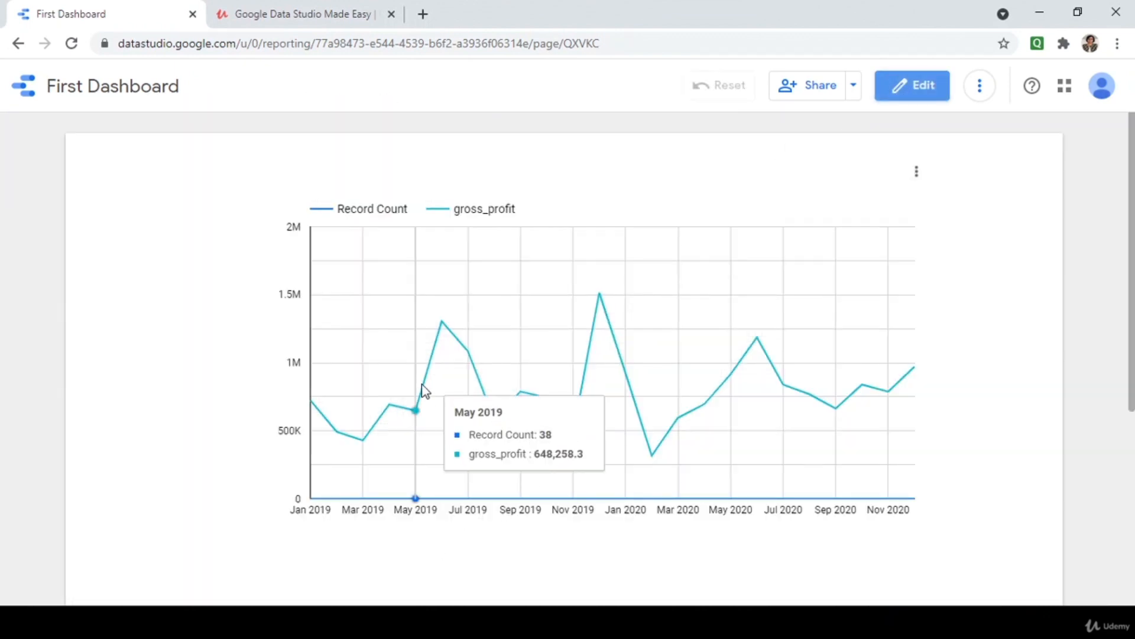
{"action": "mouse_move", "coordinate": [442, 325]}
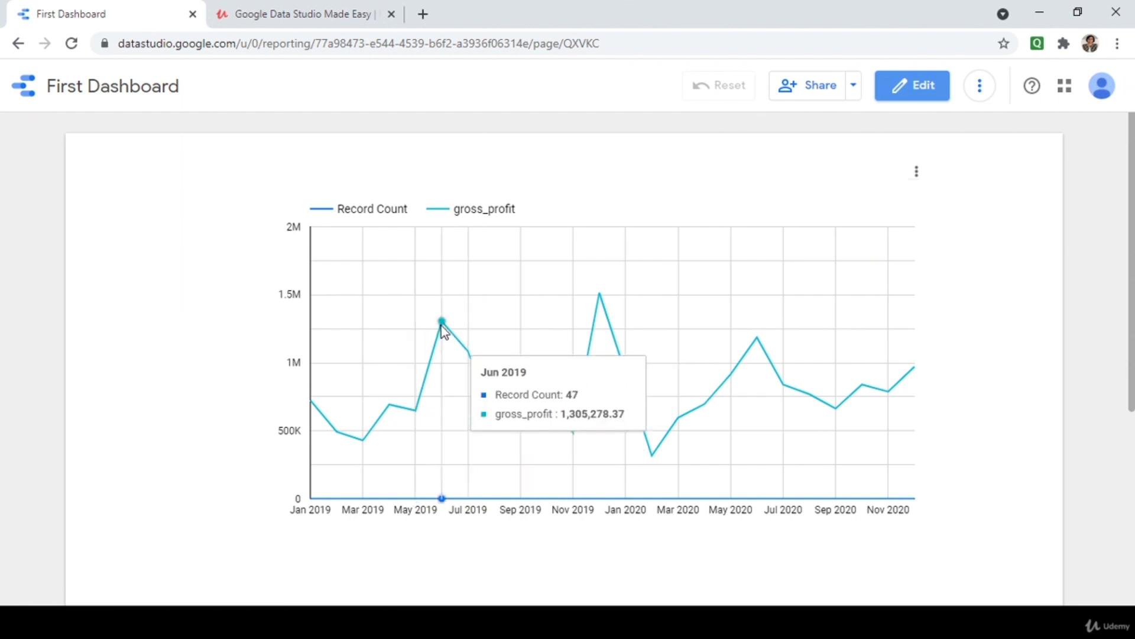
{"action": "mouse_move", "coordinate": [602, 297]}
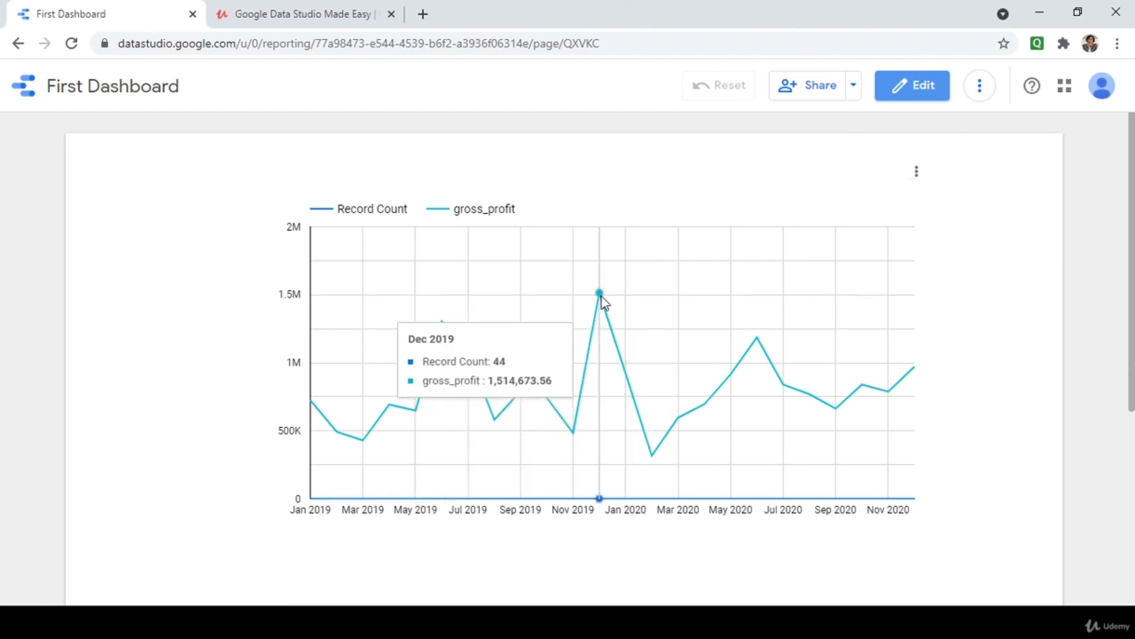
{"action": "left_click", "coordinate": [916, 87]}
{"action": "left_click", "coordinate": [668, 317]}
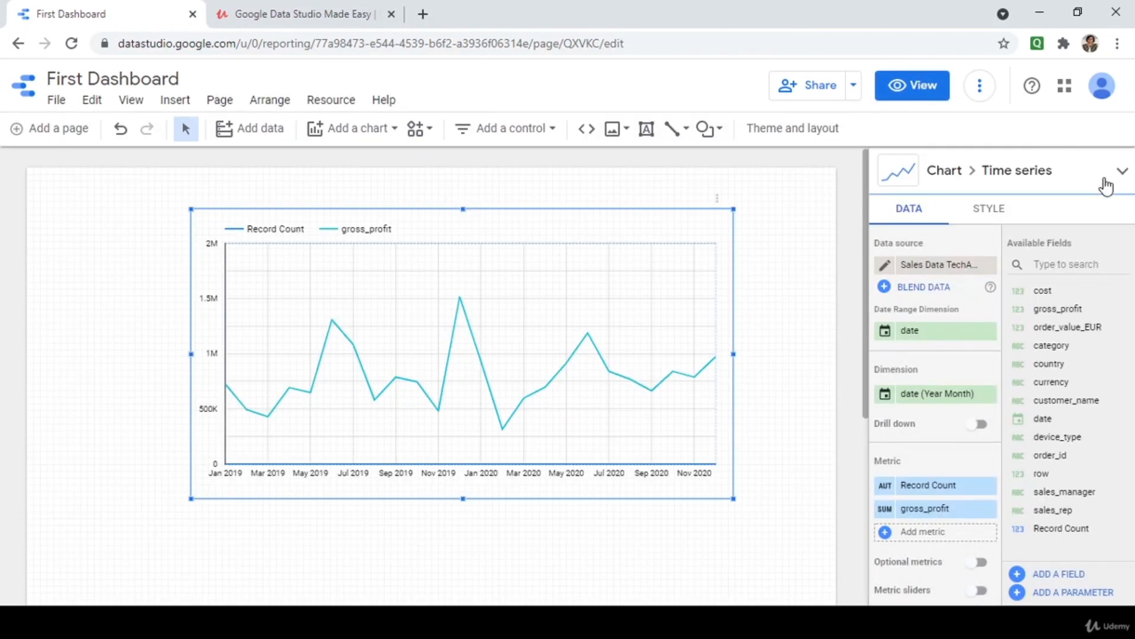
Try the chart as a sparkline, then settle on a smoothed time series chart.
{"action": "left_click", "coordinate": [1122, 176]}
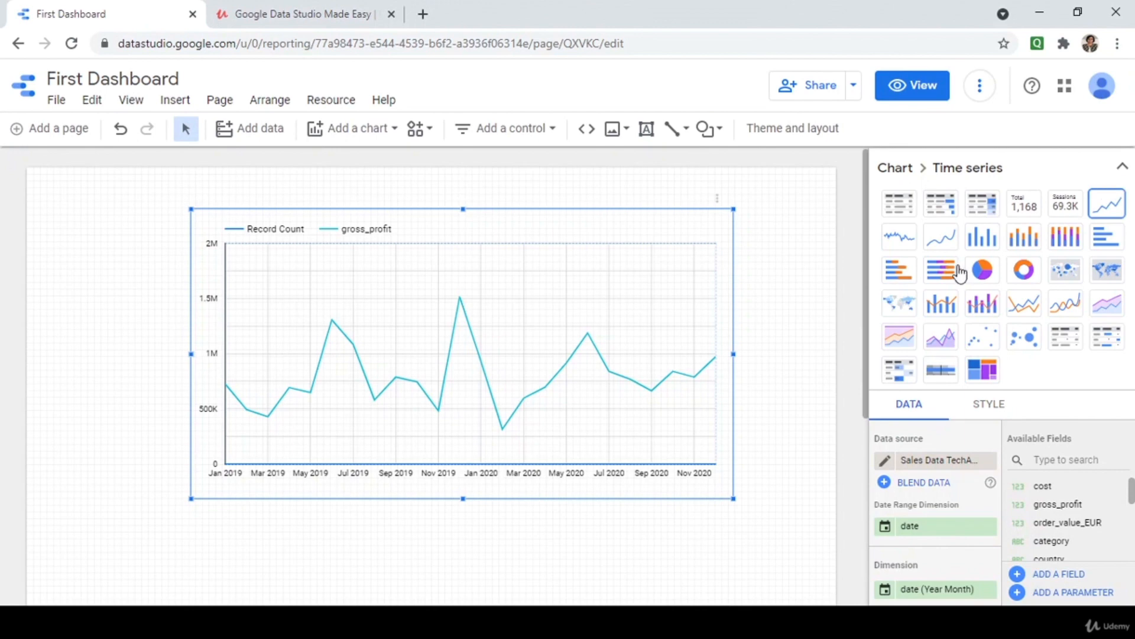
{"action": "left_click", "coordinate": [910, 248]}
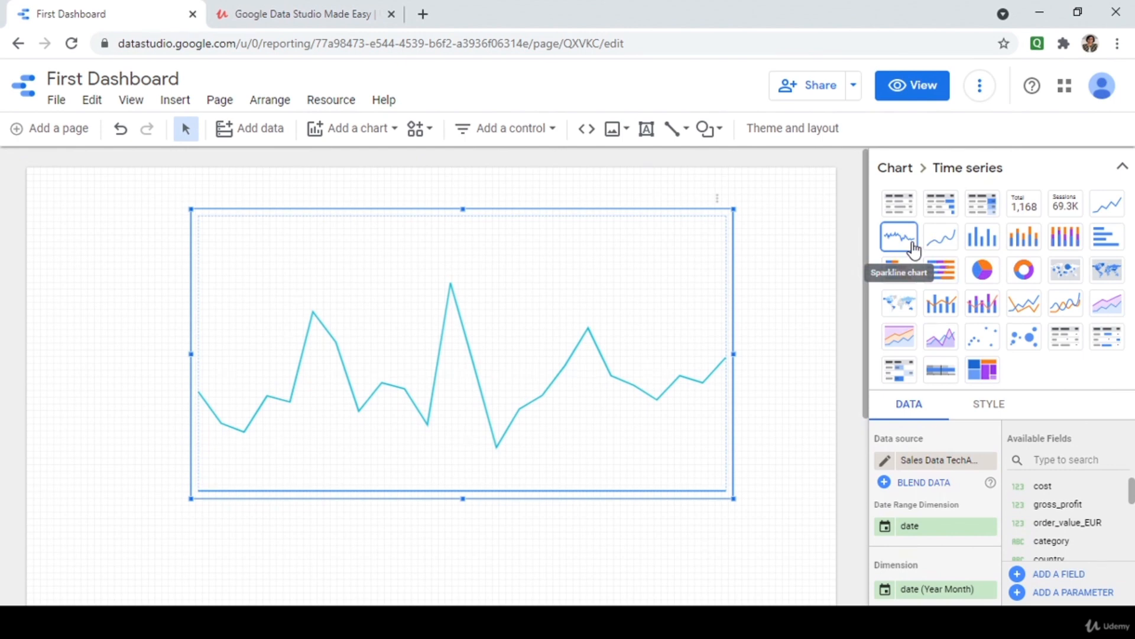
{"action": "left_click", "coordinate": [937, 240]}
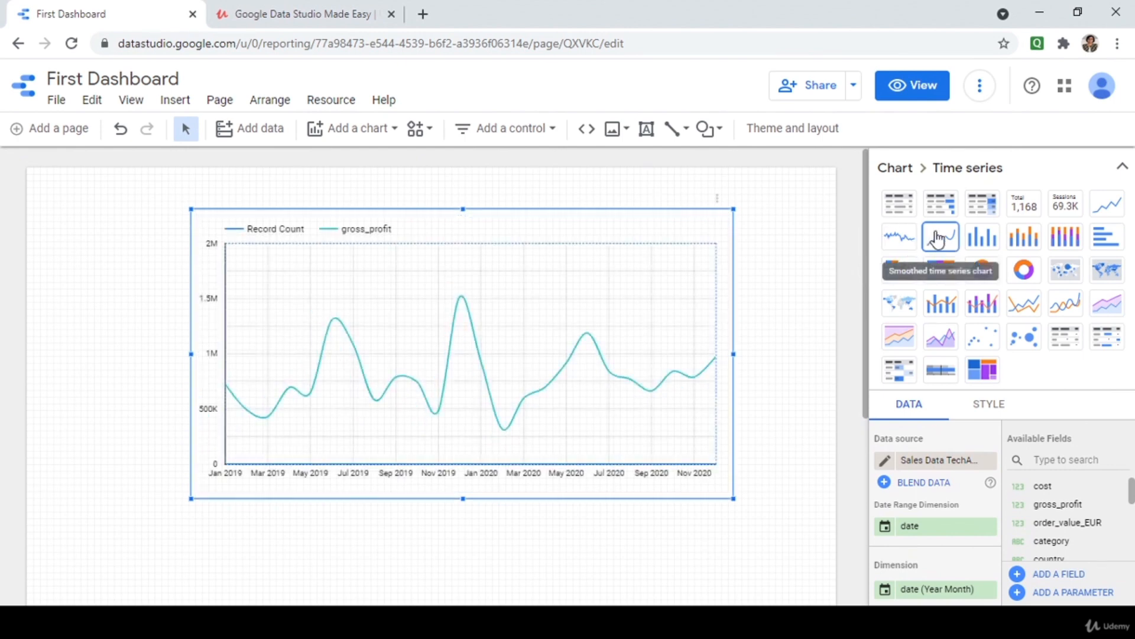
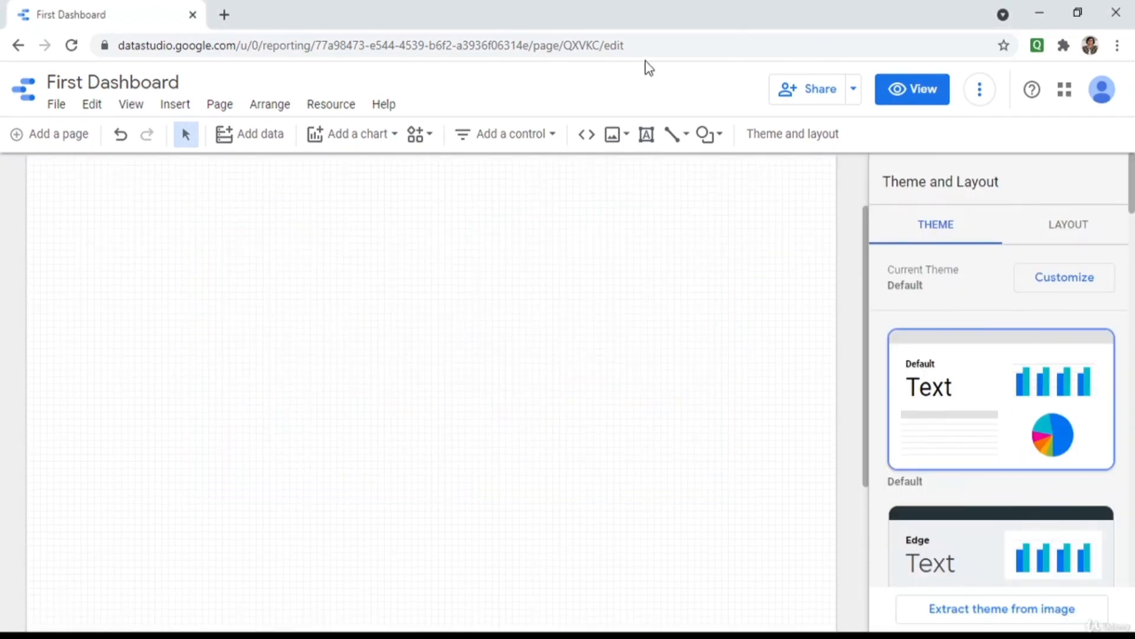
Place a column chart of Record Count by country on the canvas and drag it larger across the page.
{"action": "left_click", "coordinate": [383, 140]}
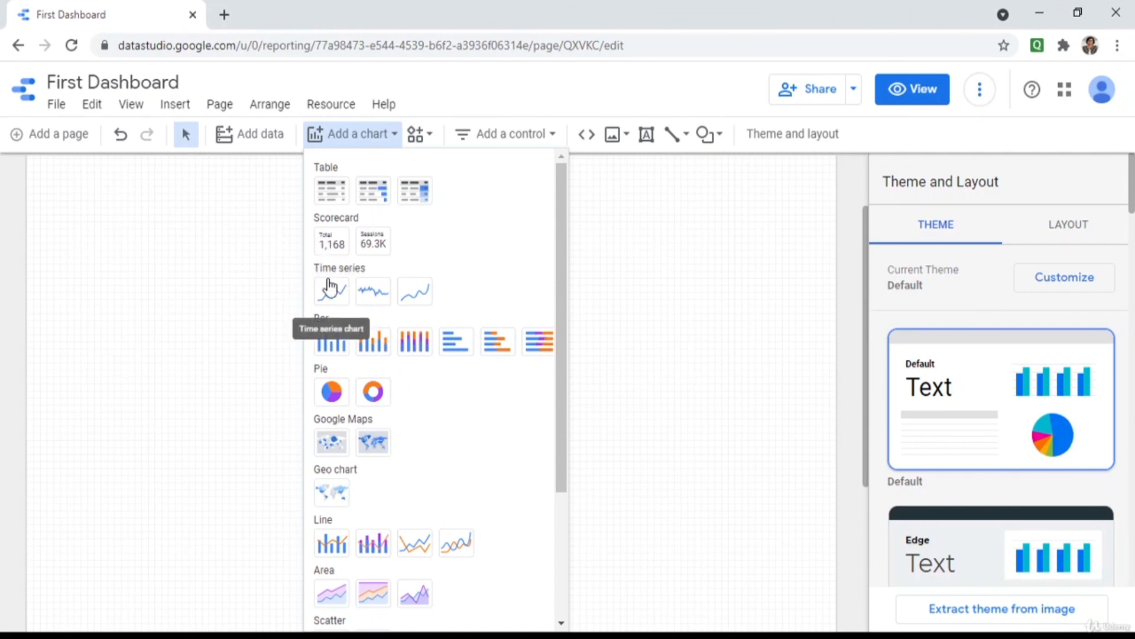
{"action": "left_click", "coordinate": [342, 347]}
{"action": "left_click", "coordinate": [143, 180]}
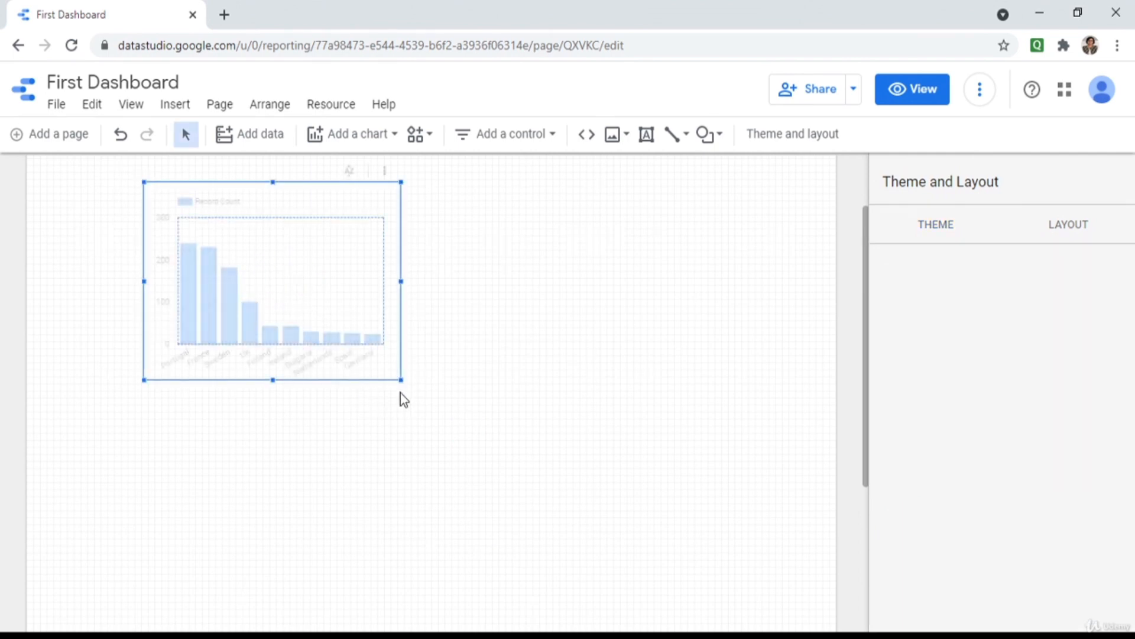
{"action": "left_click_drag", "start_coordinate": [398, 378], "coordinate": [718, 445]}
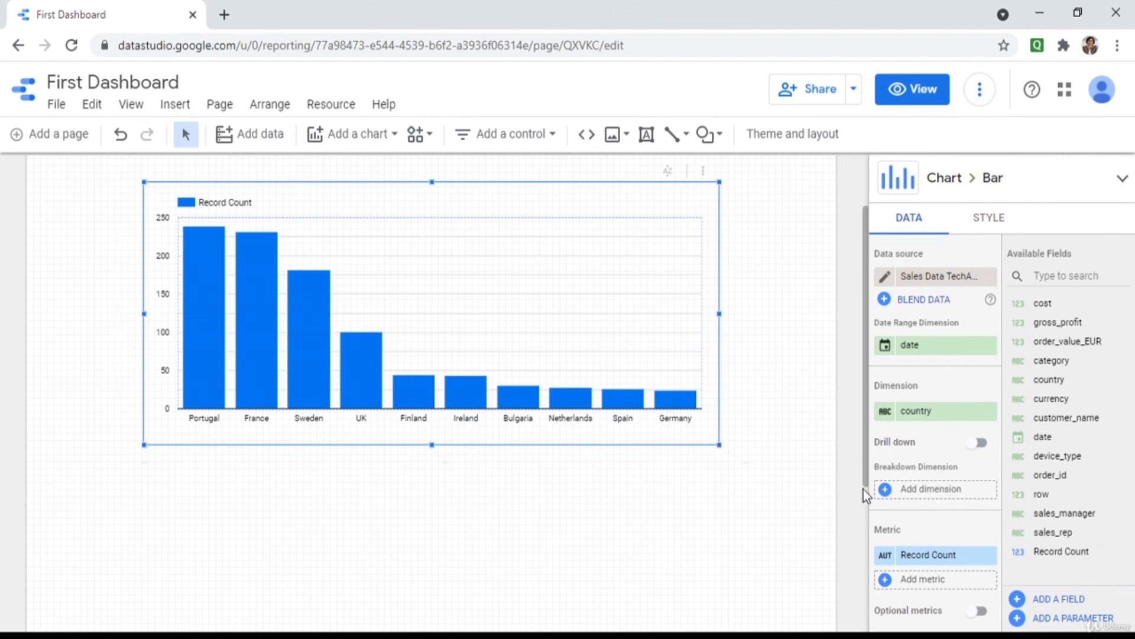
Replace Record Count with gross_profit as the chart's metric and enlarge the chart slightly.
{"action": "scroll", "coordinate": [905, 416], "scroll_direction": "down", "scroll_amount": 2}
{"action": "scroll", "coordinate": [904, 414], "scroll_direction": "down", "scroll_amount": 2}
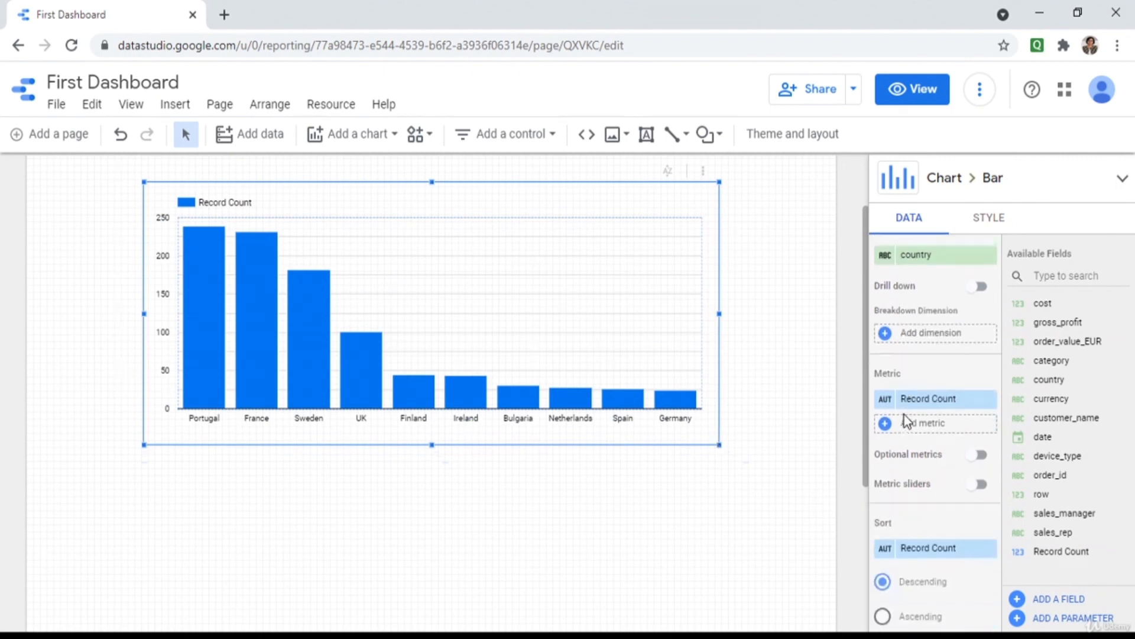
{"action": "left_click", "coordinate": [985, 384]}
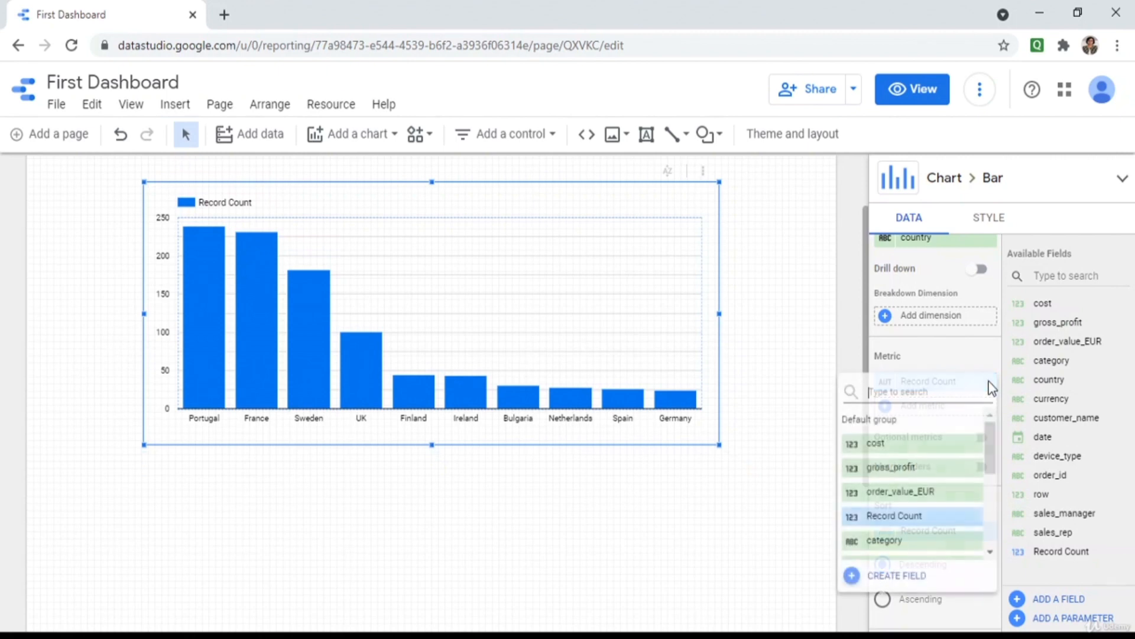
{"action": "left_click", "coordinate": [910, 469]}
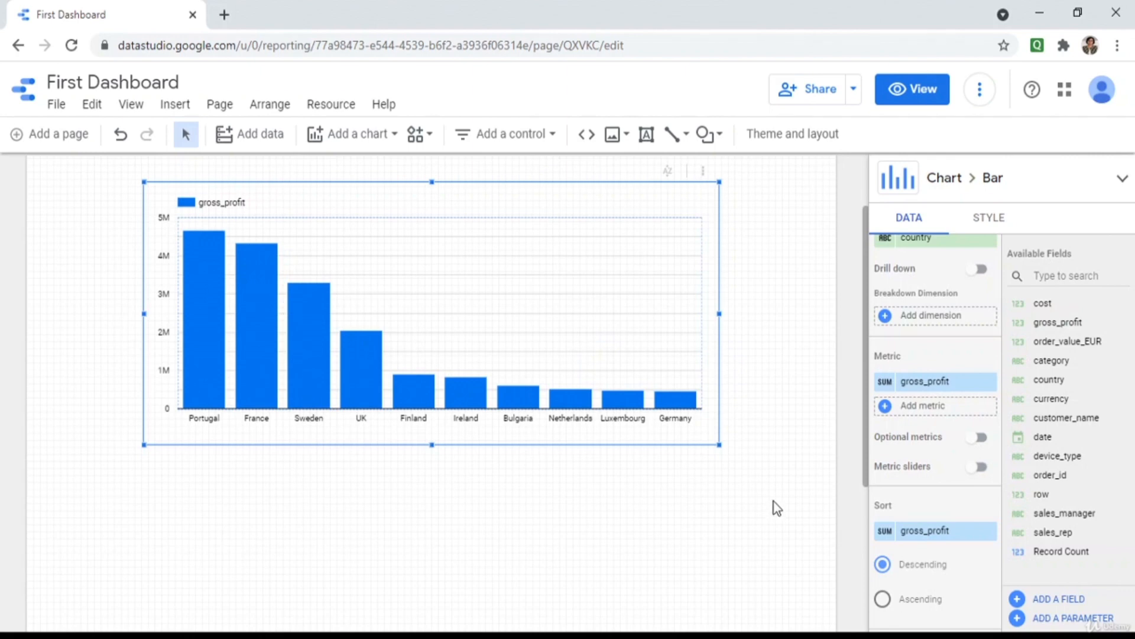
{"action": "left_click_drag", "start_coordinate": [719, 444], "coordinate": [731, 453]}
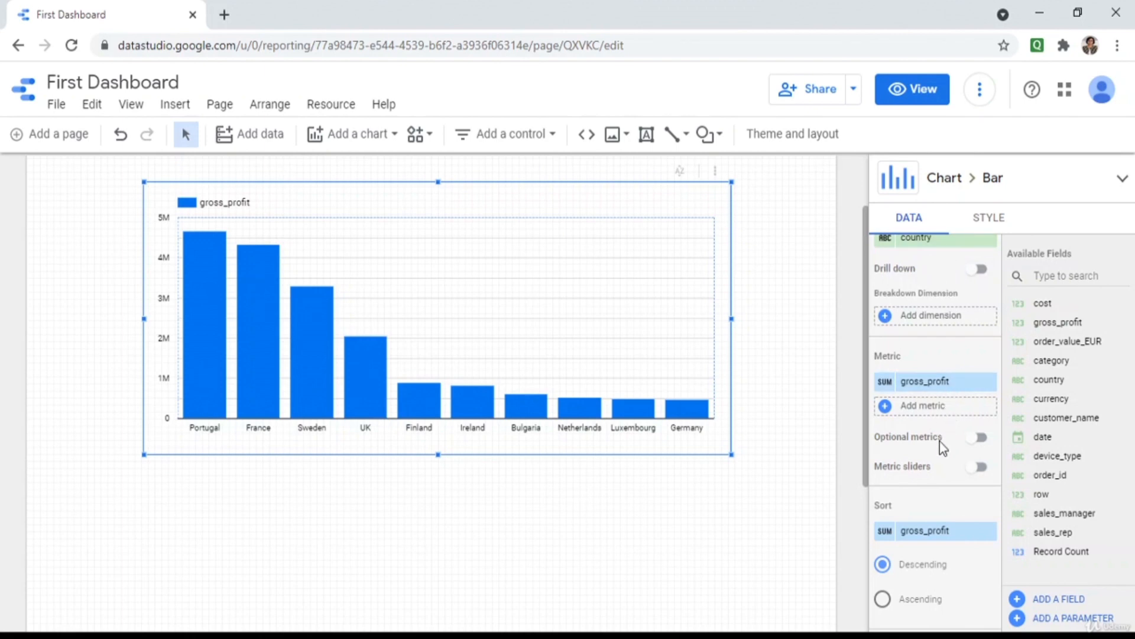
Add cost as a second metric and preview the report in View mode.
{"action": "scroll", "coordinate": [939, 441], "scroll_direction": "down", "scroll_amount": 2}
{"action": "scroll", "coordinate": [939, 441], "scroll_direction": "up", "scroll_amount": 2}
{"action": "scroll", "coordinate": [931, 435], "scroll_direction": "down", "scroll_amount": 2}
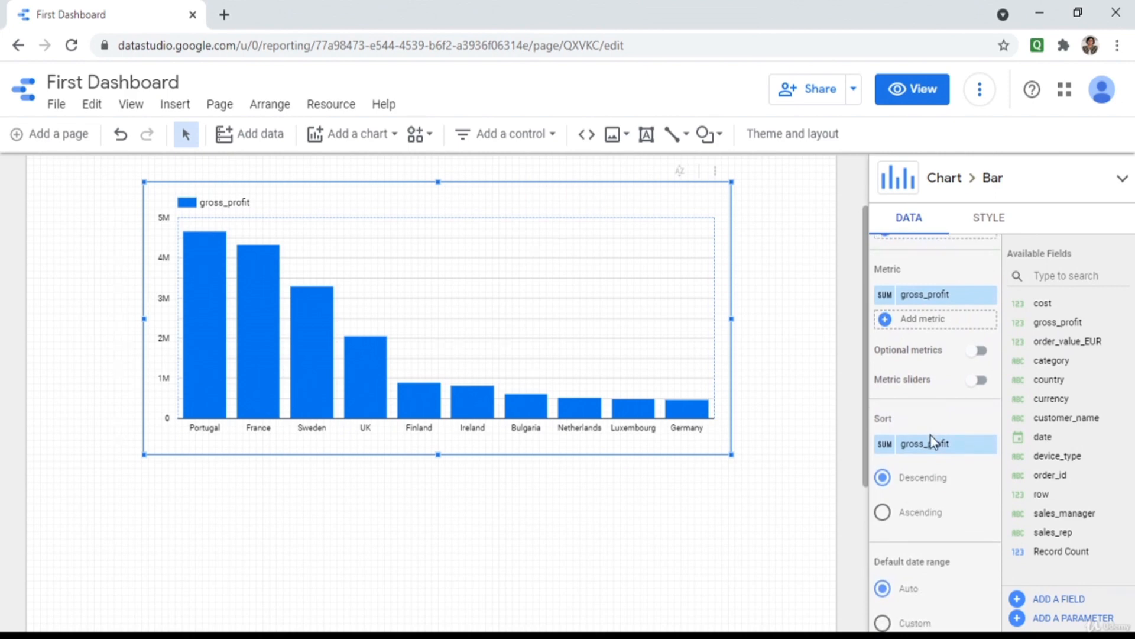
{"action": "scroll", "coordinate": [893, 449], "scroll_direction": "down", "scroll_amount": 6}
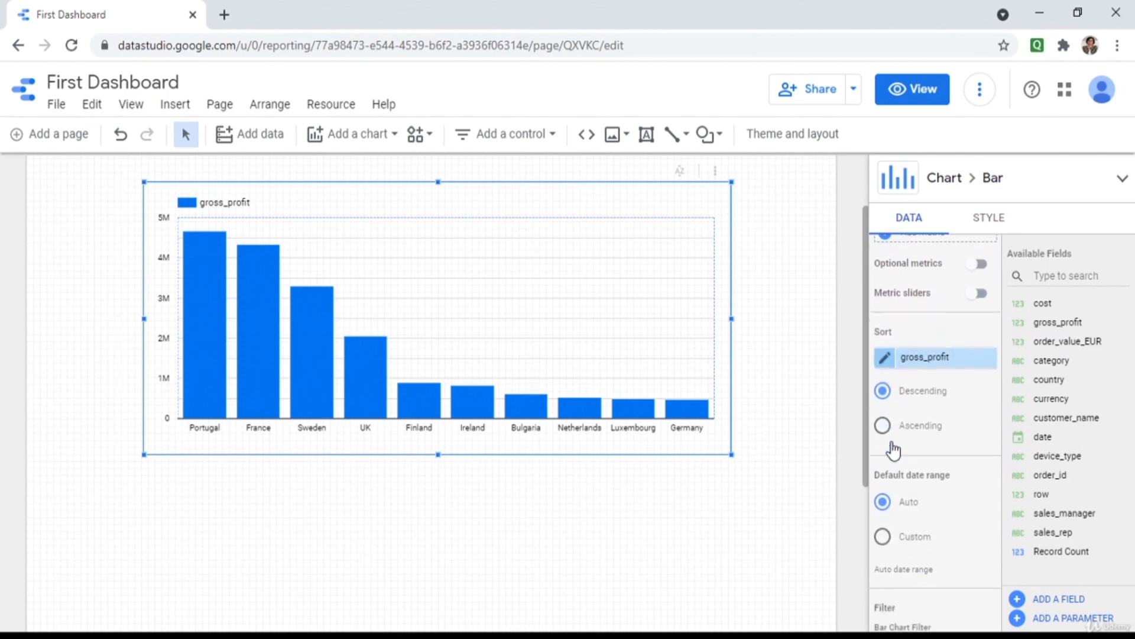
{"action": "scroll", "coordinate": [892, 442], "scroll_direction": "up", "scroll_amount": 4}
{"action": "scroll", "coordinate": [889, 367], "scroll_direction": "down", "scroll_amount": 5}
{"action": "scroll", "coordinate": [889, 373], "scroll_direction": "up", "scroll_amount": 5}
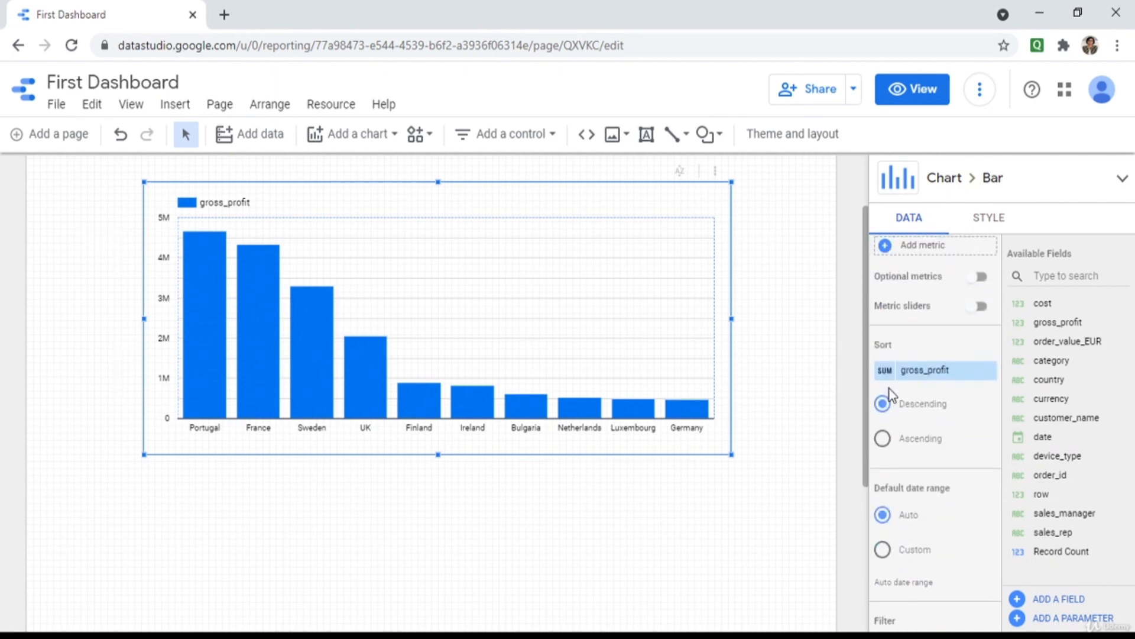
{"action": "scroll", "coordinate": [892, 395], "scroll_direction": "up", "scroll_amount": 2}
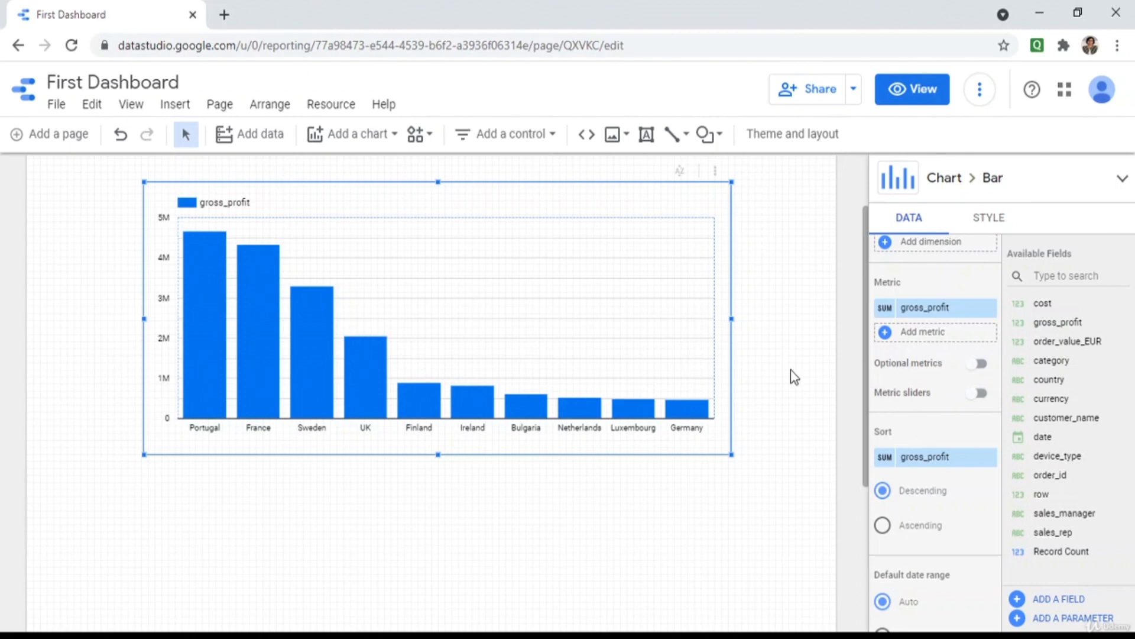
{"action": "scroll", "coordinate": [926, 488], "scroll_direction": "up", "scroll_amount": 1}
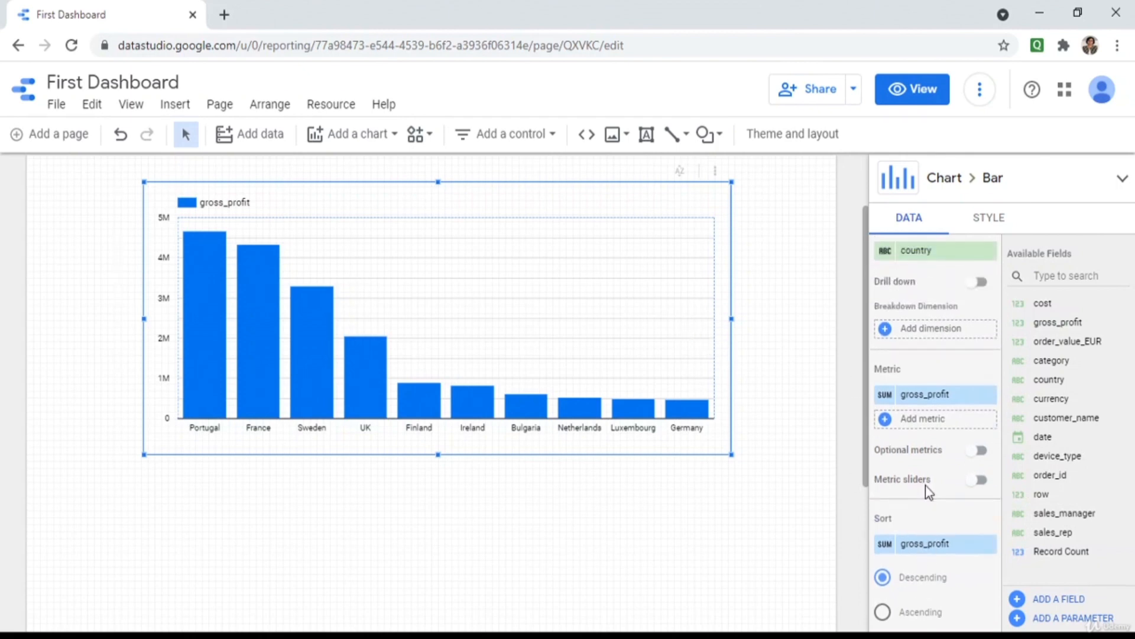
{"action": "scroll", "coordinate": [926, 485], "scroll_direction": "down", "scroll_amount": 1}
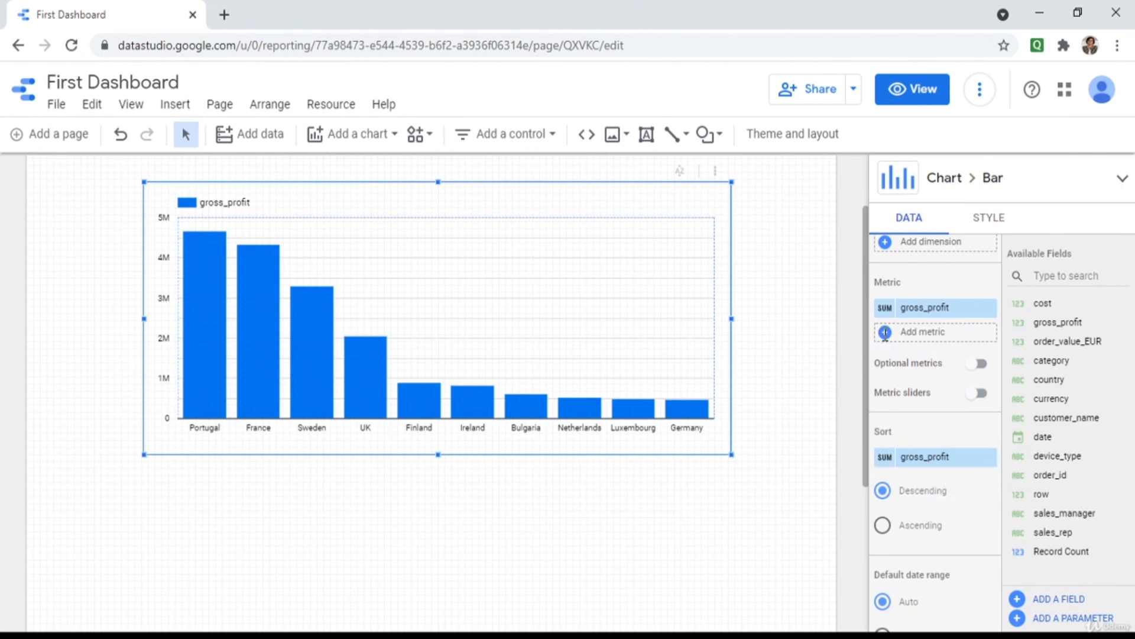
{"action": "left_click", "coordinate": [885, 333]}
{"action": "left_click", "coordinate": [891, 440]}
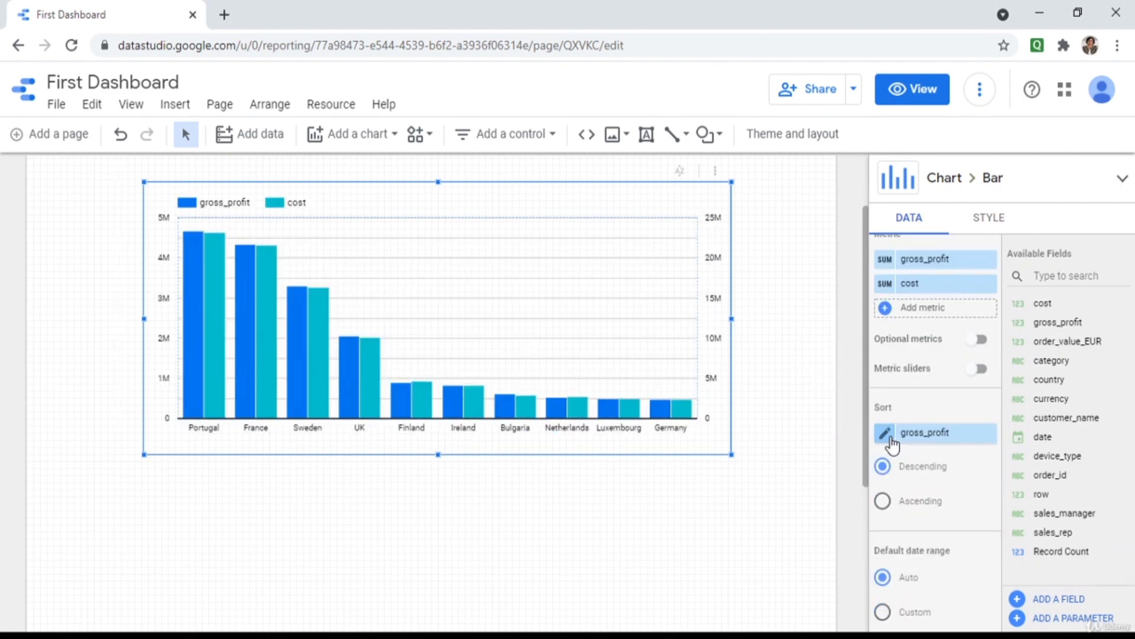
{"action": "left_click", "coordinate": [920, 102]}
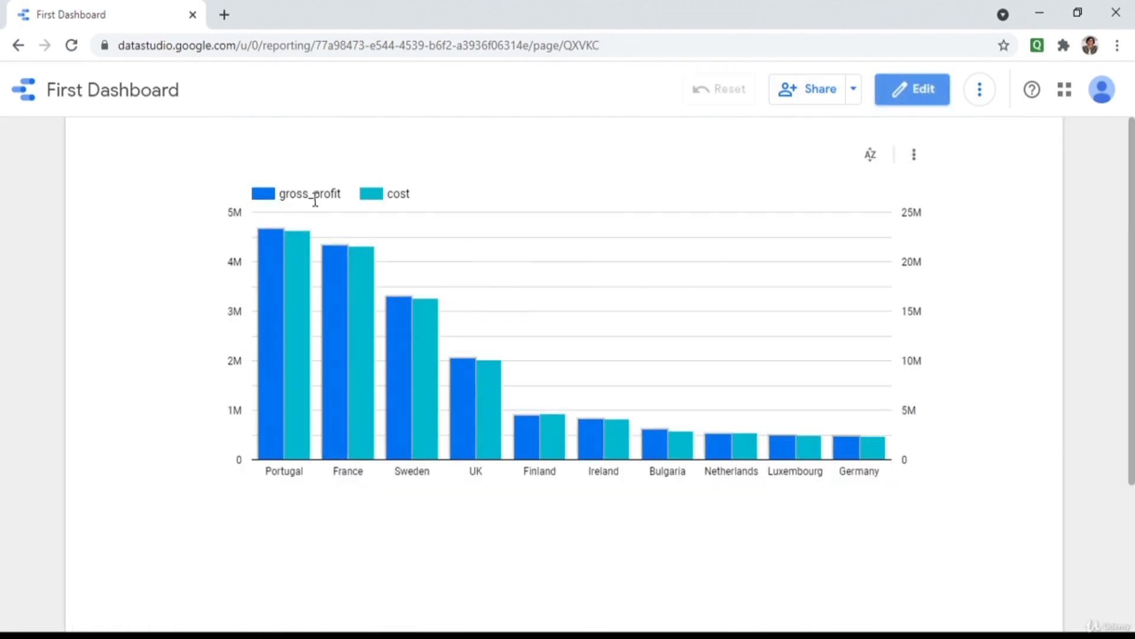
Return to Edit mode and select the gross_profit and cost chart to show its settings.
{"action": "mouse_move", "coordinate": [295, 247]}
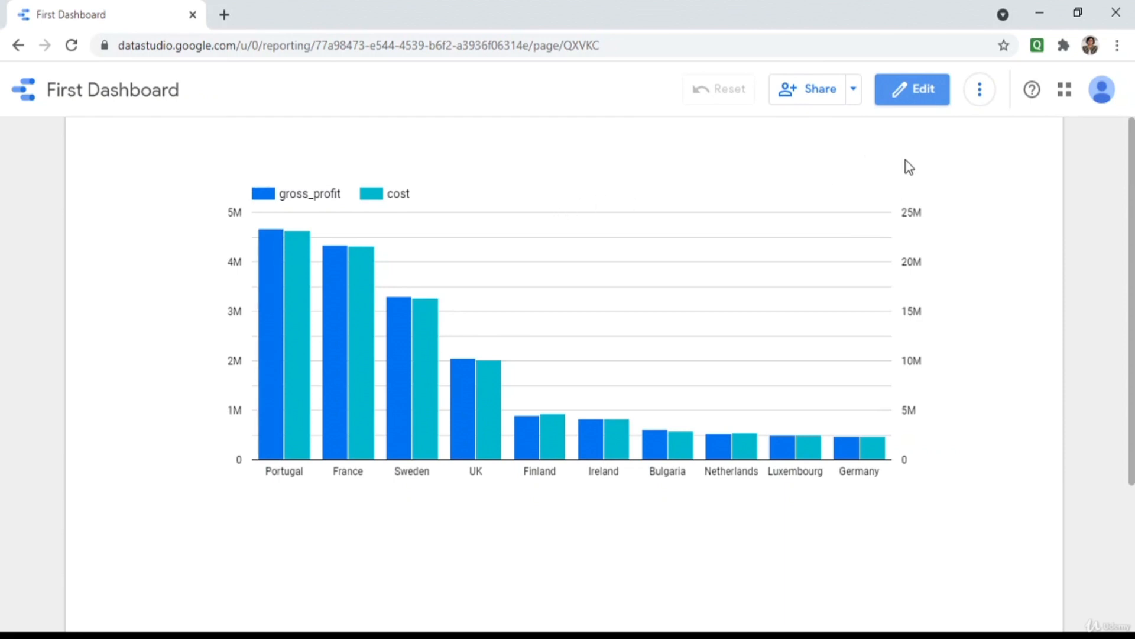
{"action": "left_click", "coordinate": [909, 97]}
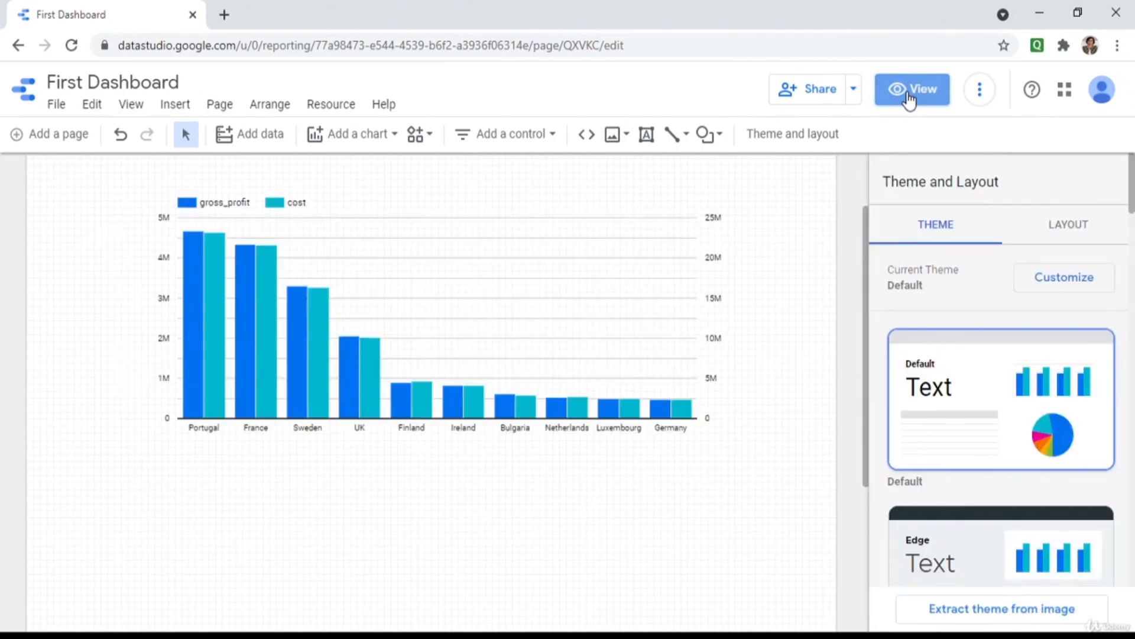
{"action": "left_click", "coordinate": [667, 328]}
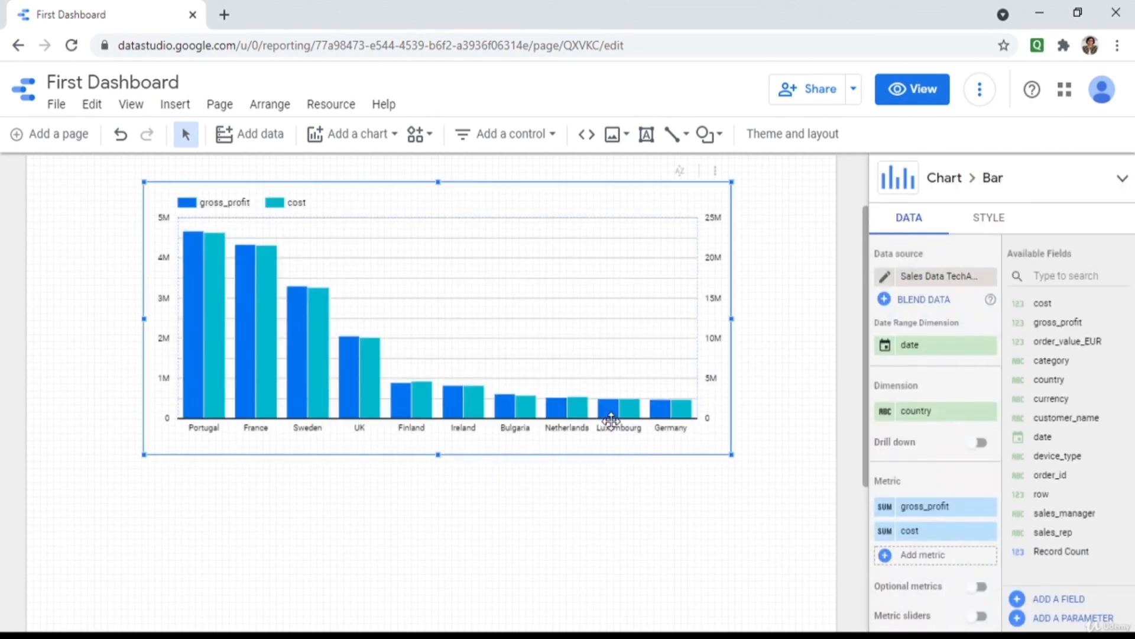
After trying horizontal bars, make it a combo chart with a gross_profit line over cost columns, then preview.
{"action": "left_click", "coordinate": [1123, 179]}
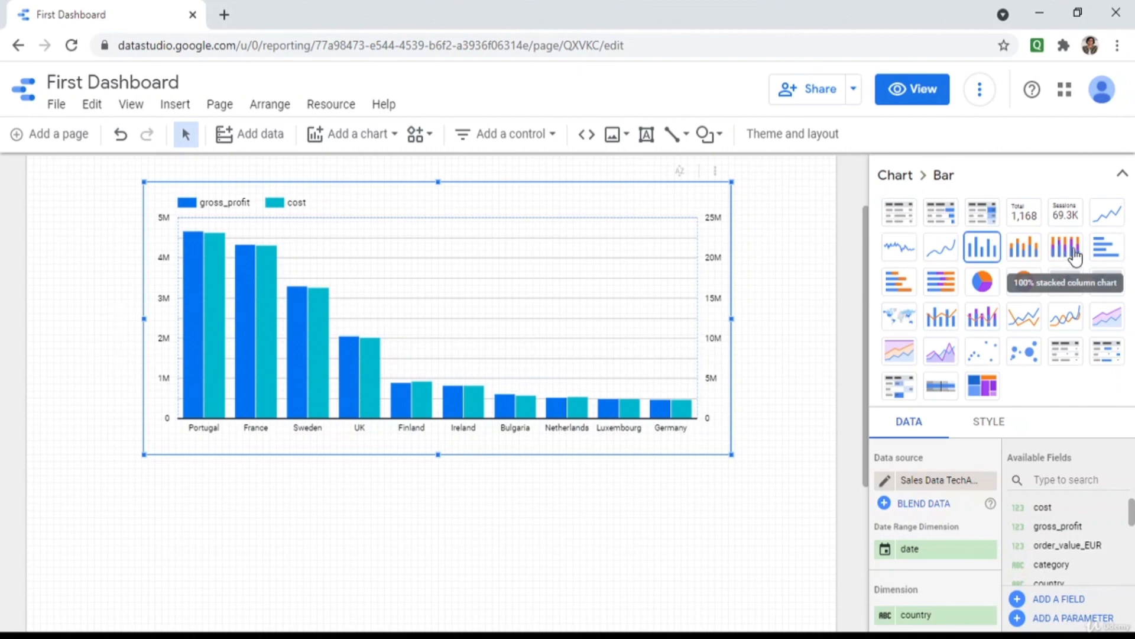
{"action": "left_click", "coordinate": [1107, 248]}
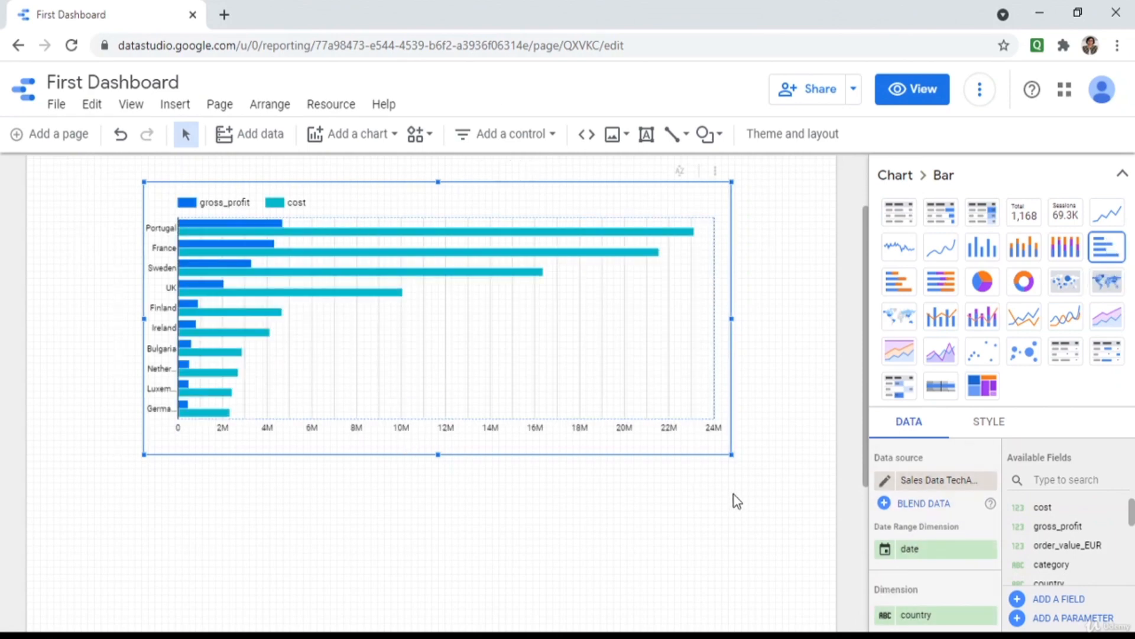
{"action": "left_click_drag", "start_coordinate": [734, 459], "coordinate": [751, 475]}
{"action": "left_click", "coordinate": [941, 319]}
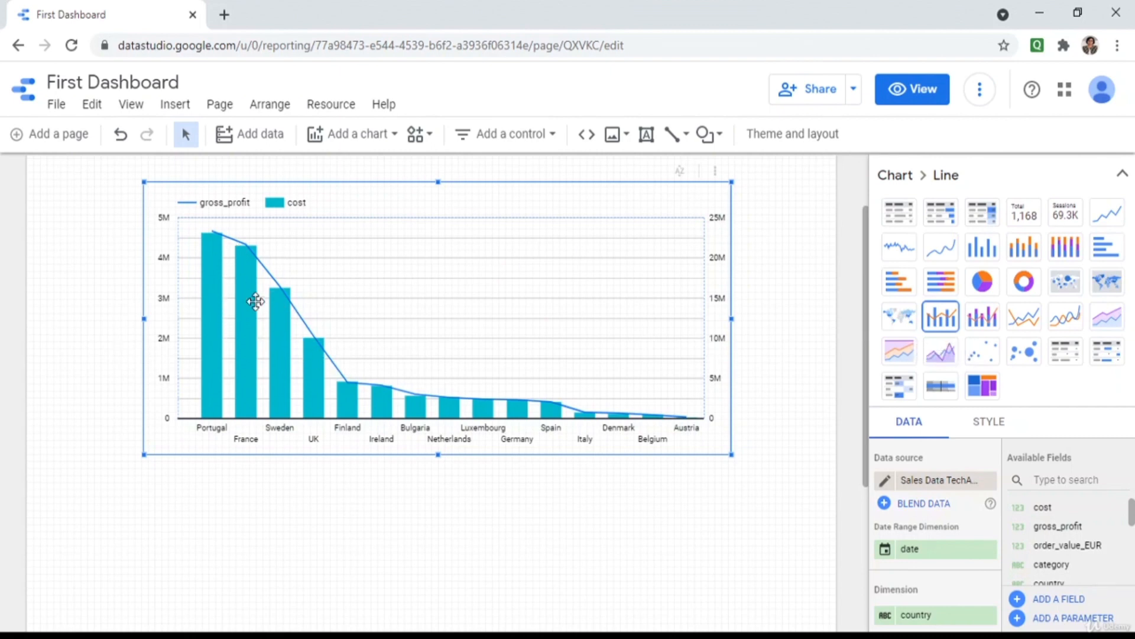
{"action": "left_click", "coordinate": [929, 89]}
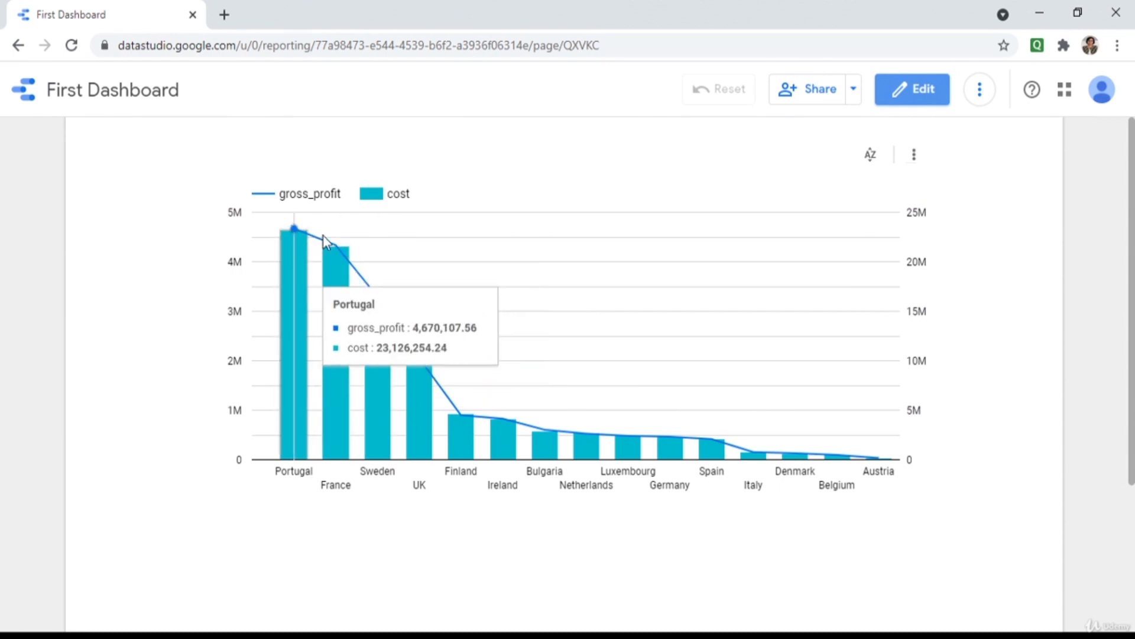
Back in Edit mode, switch the chart to a stacked combo of cost and order_value_EUR with a gross_profit line.
{"action": "mouse_move", "coordinate": [375, 311]}
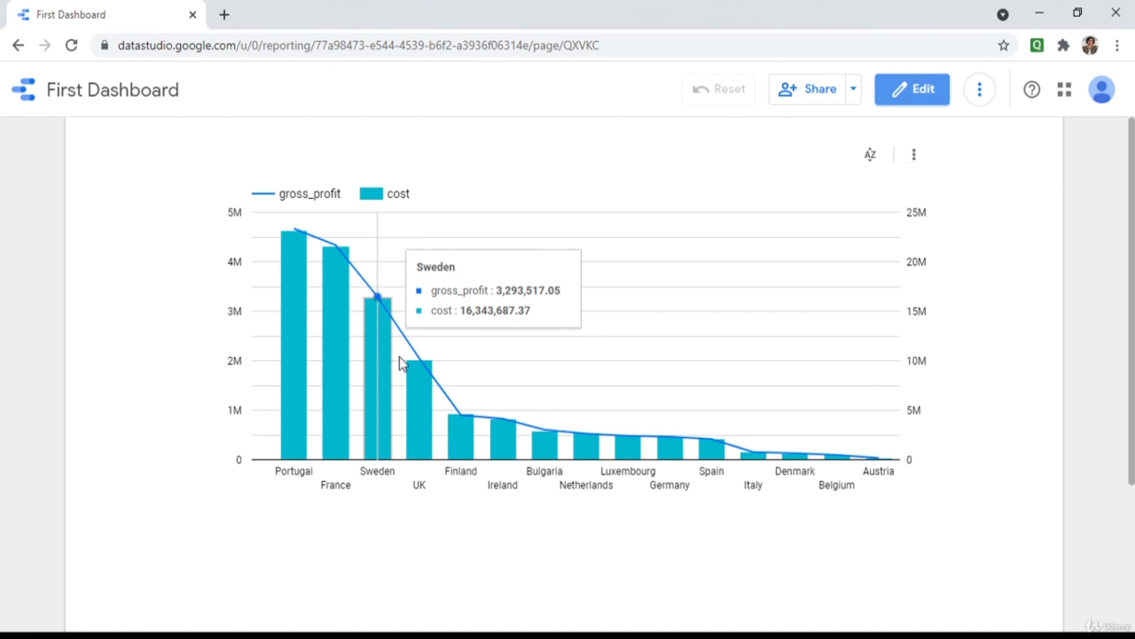
{"action": "left_click", "coordinate": [926, 91]}
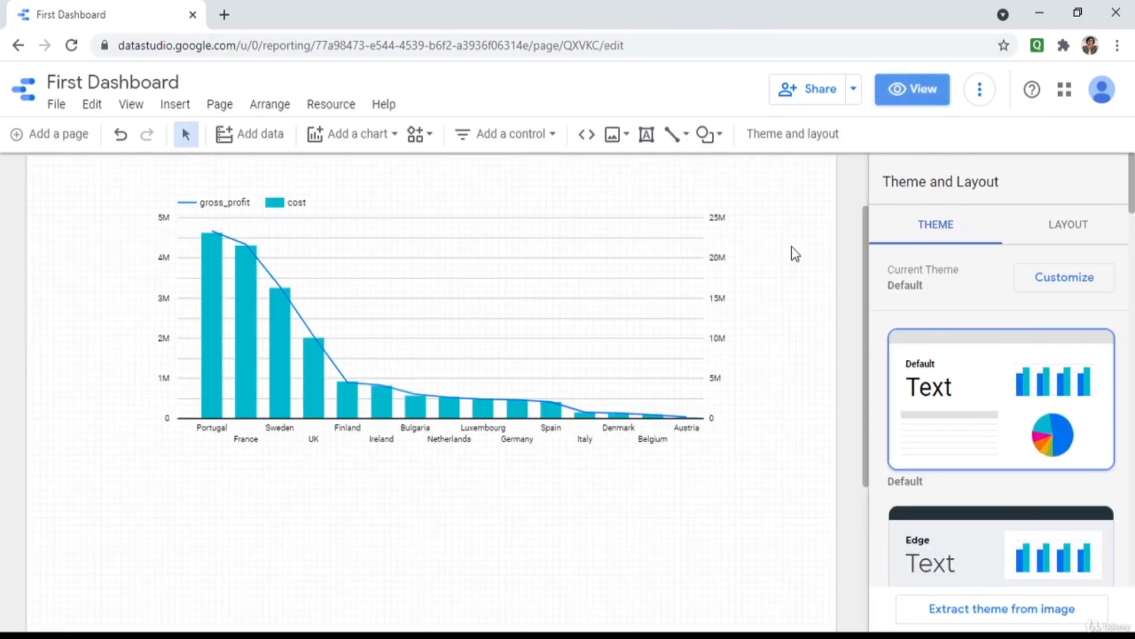
{"action": "left_click", "coordinate": [535, 330]}
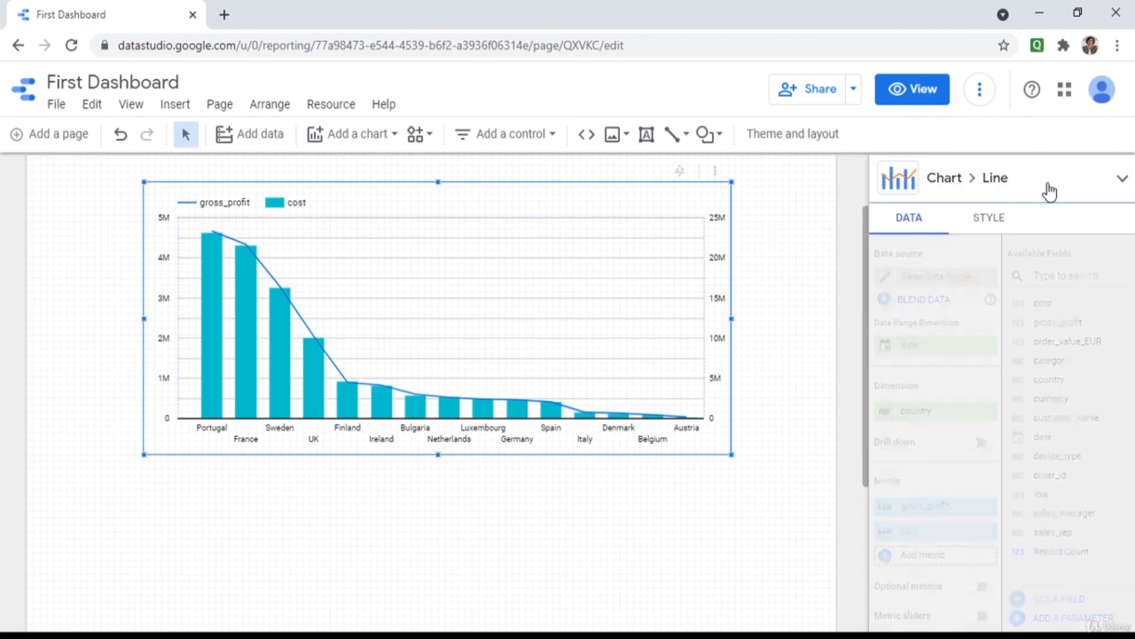
{"action": "left_click", "coordinate": [1121, 178]}
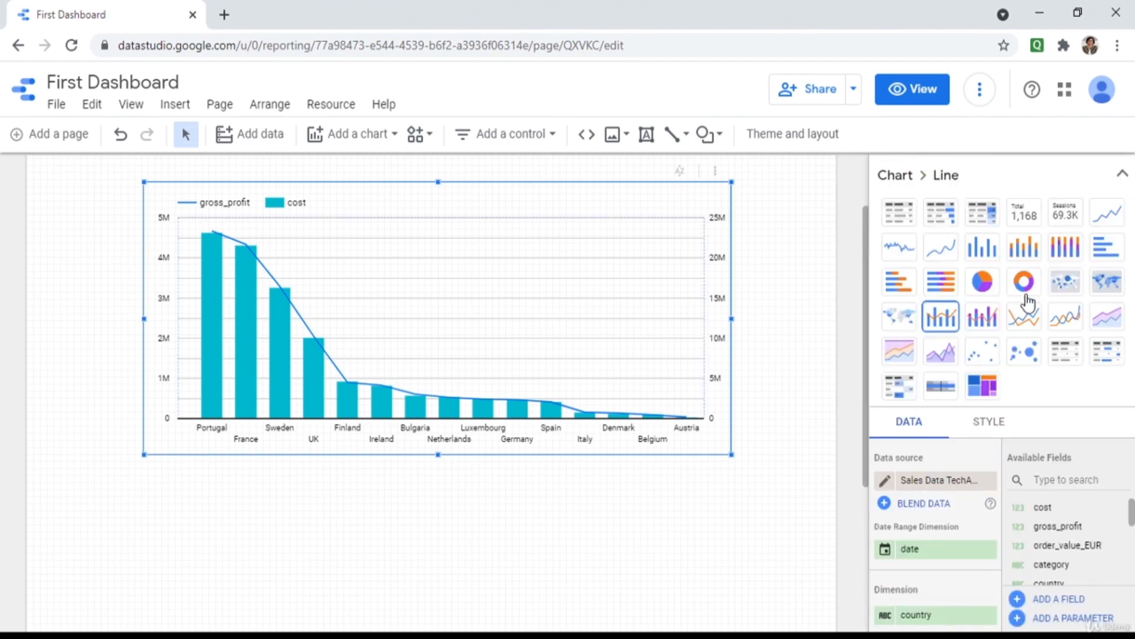
{"action": "left_click", "coordinate": [981, 320]}
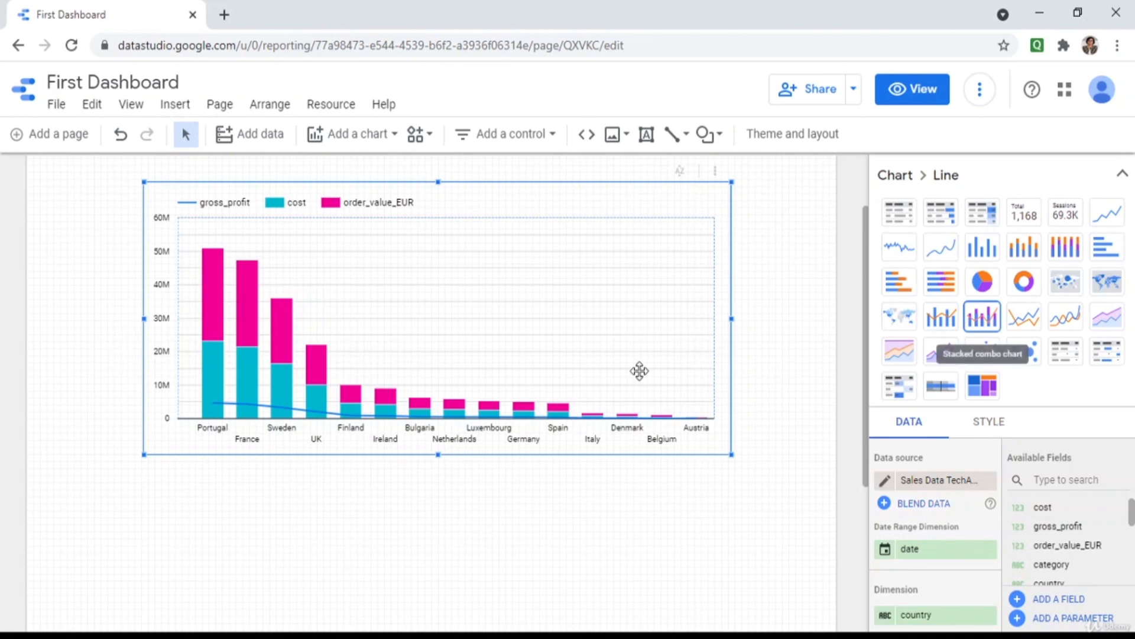
Delete the stacked combo chart and add an enlarged country pie chart in its place.
{"action": "key", "text": "Delete"}
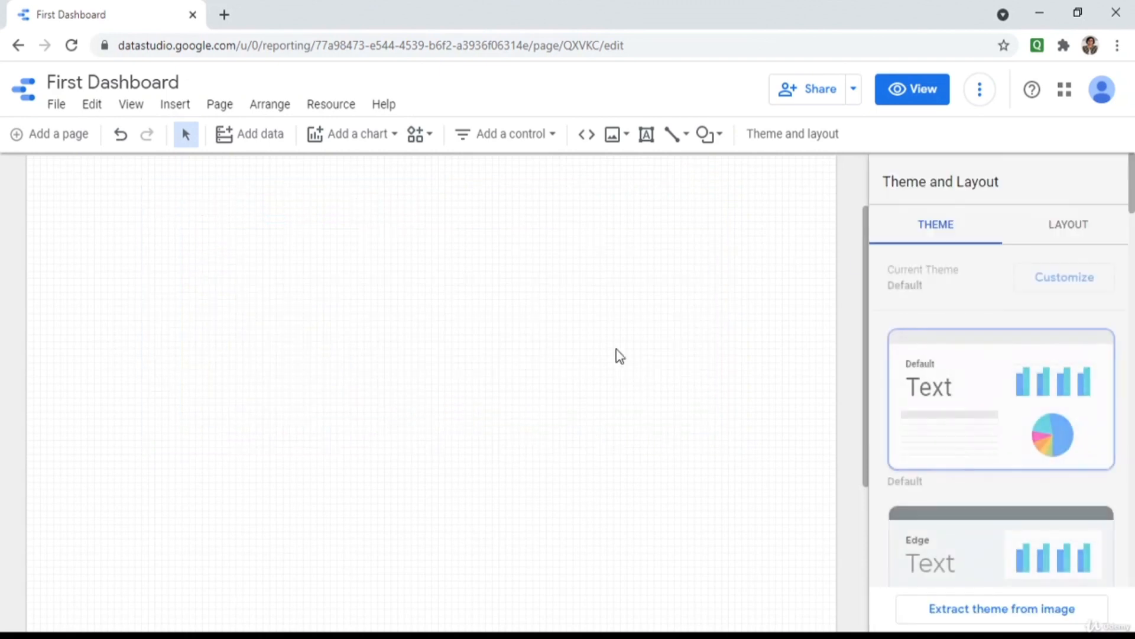
{"action": "left_click", "coordinate": [324, 135]}
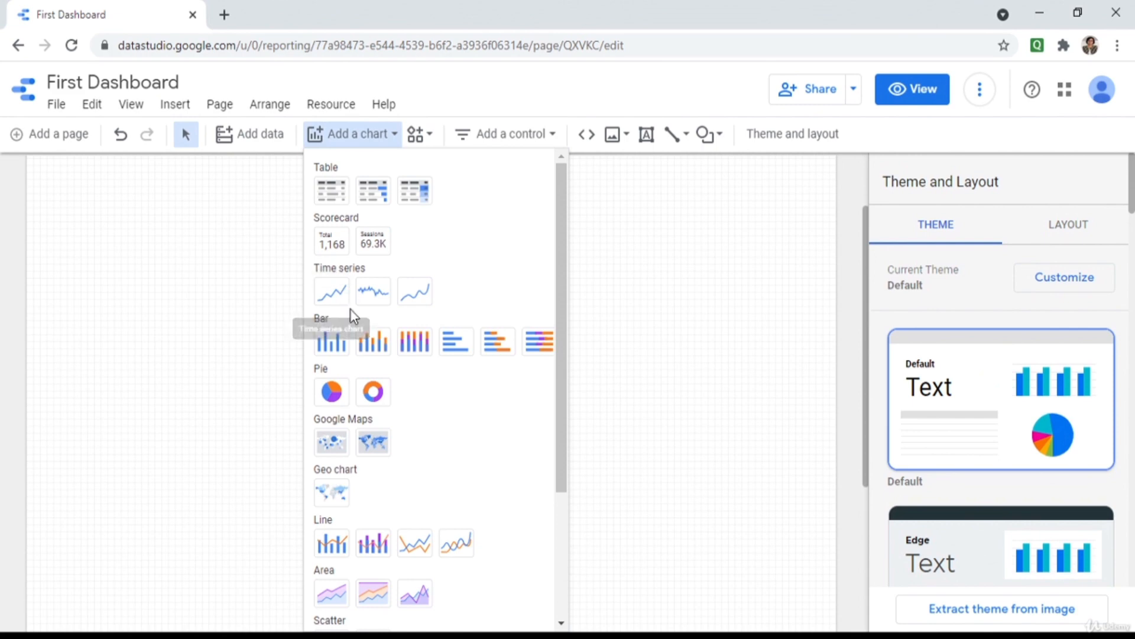
{"action": "left_click", "coordinate": [341, 402]}
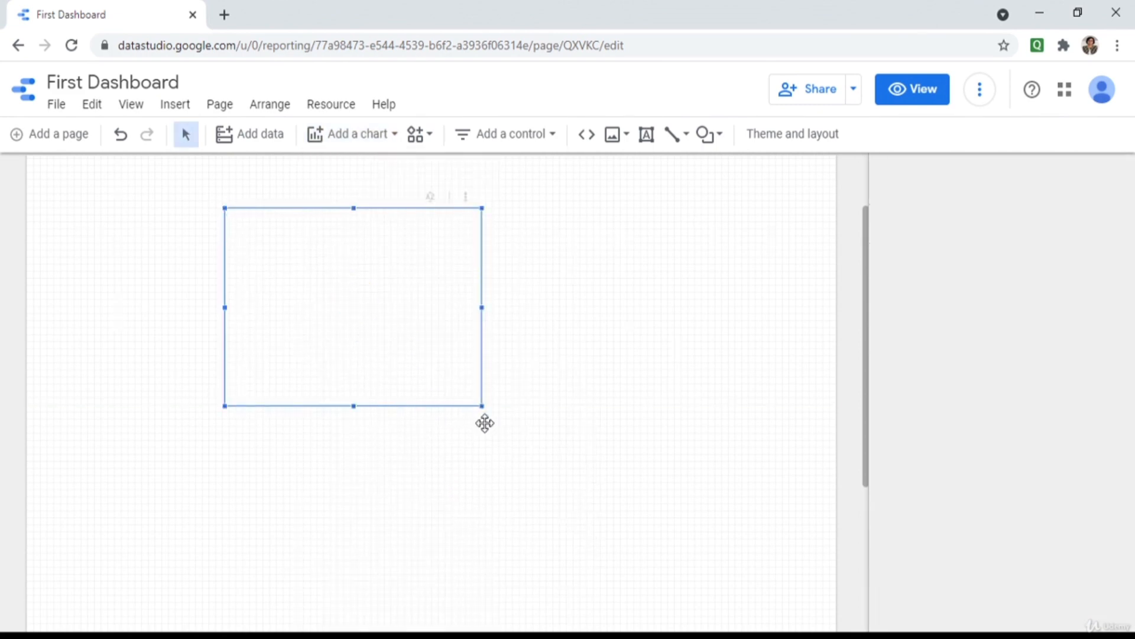
{"action": "left_click_drag", "start_coordinate": [480, 408], "coordinate": [633, 454]}
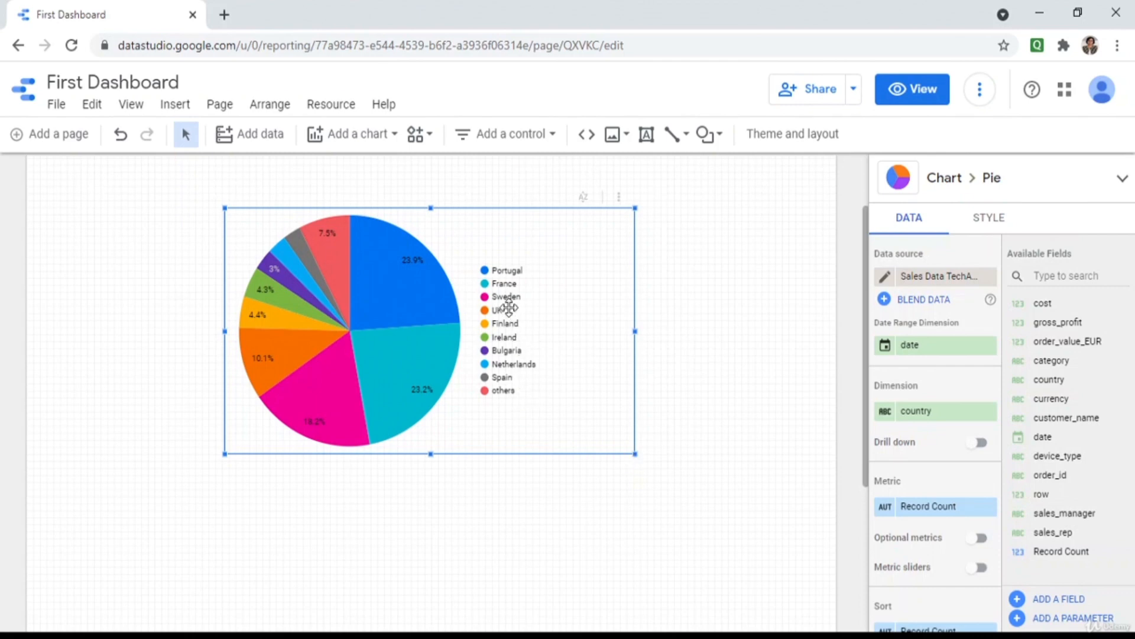
Set the pie chart's metric to gross_profit and preview the report in View mode.
{"action": "left_click", "coordinate": [989, 509]}
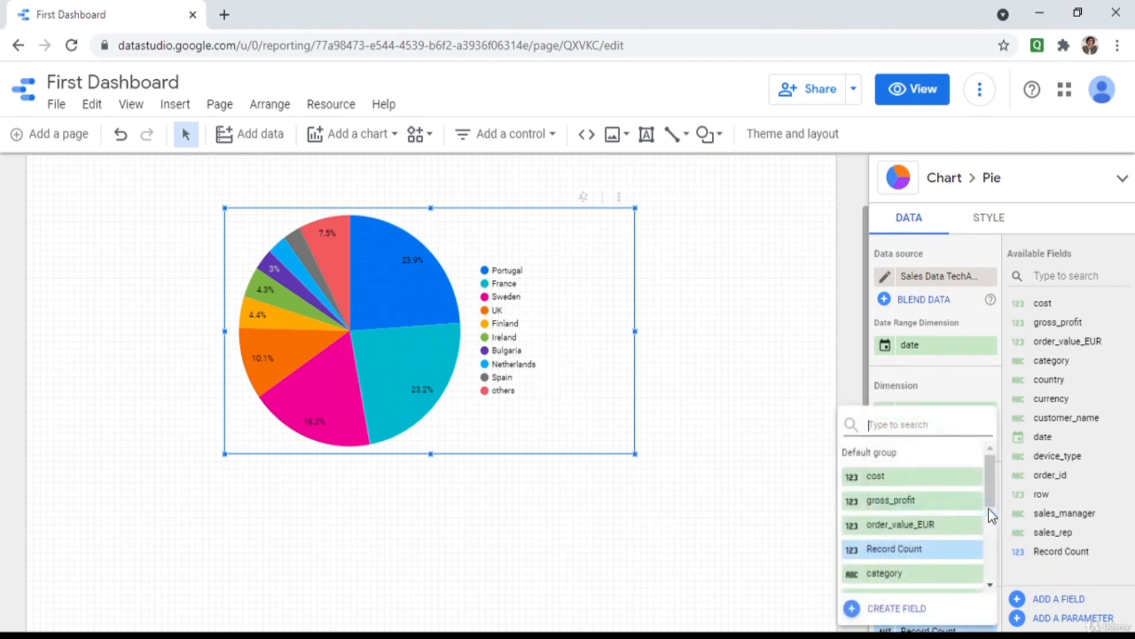
{"action": "left_click", "coordinate": [905, 501]}
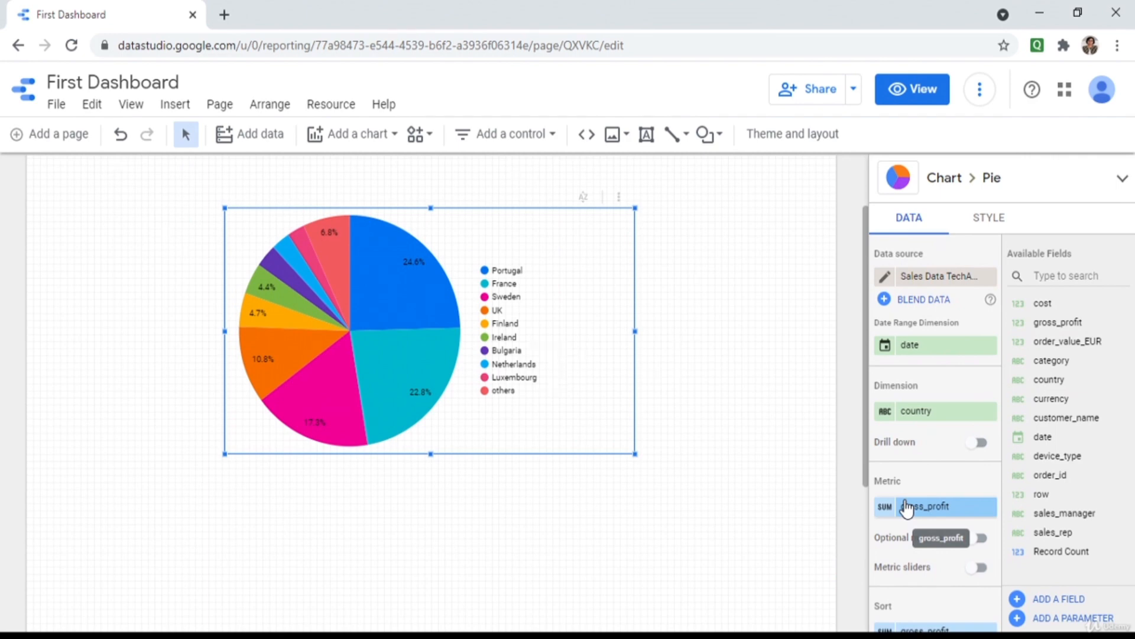
{"action": "scroll", "coordinate": [754, 423], "scroll_direction": "down", "scroll_amount": 1}
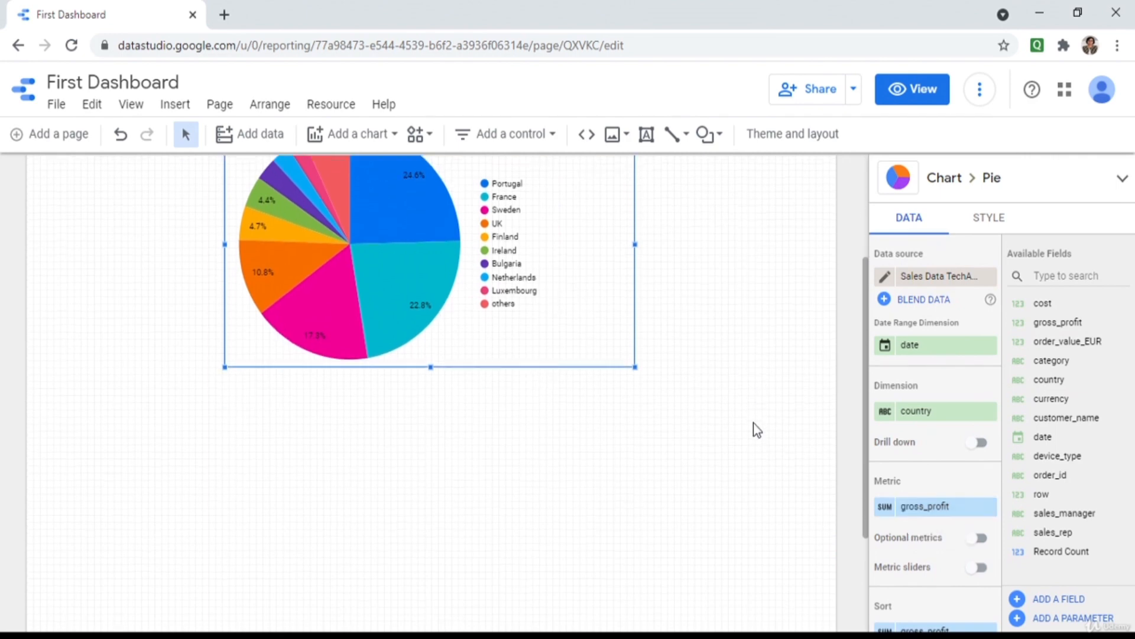
{"action": "scroll", "coordinate": [820, 454], "scroll_direction": "up", "scroll_amount": 1}
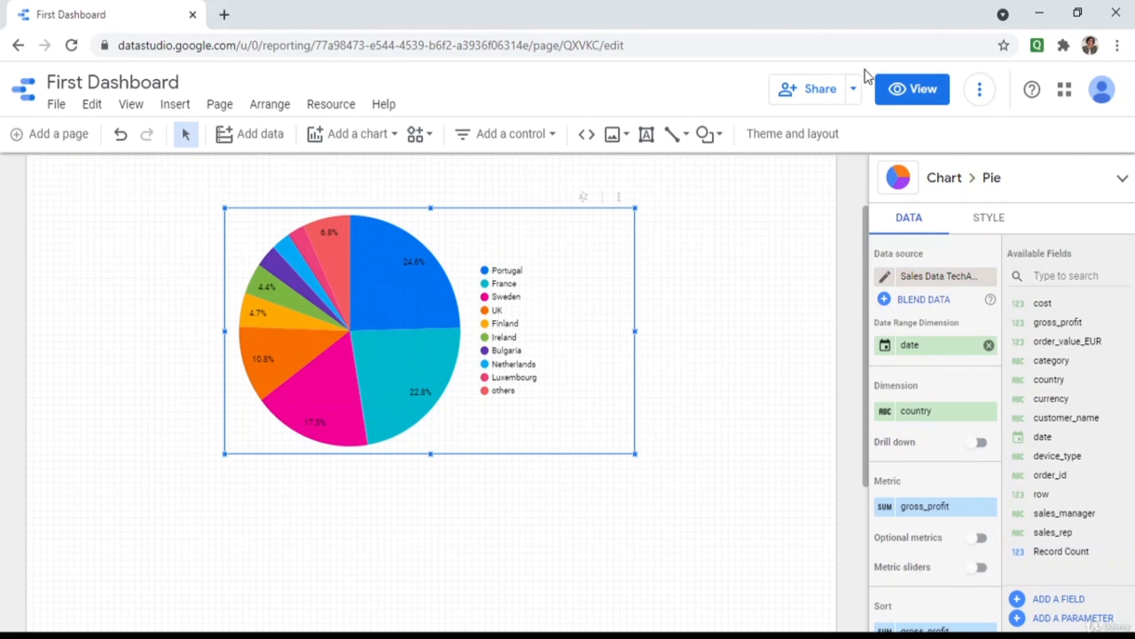
{"action": "left_click", "coordinate": [929, 89]}
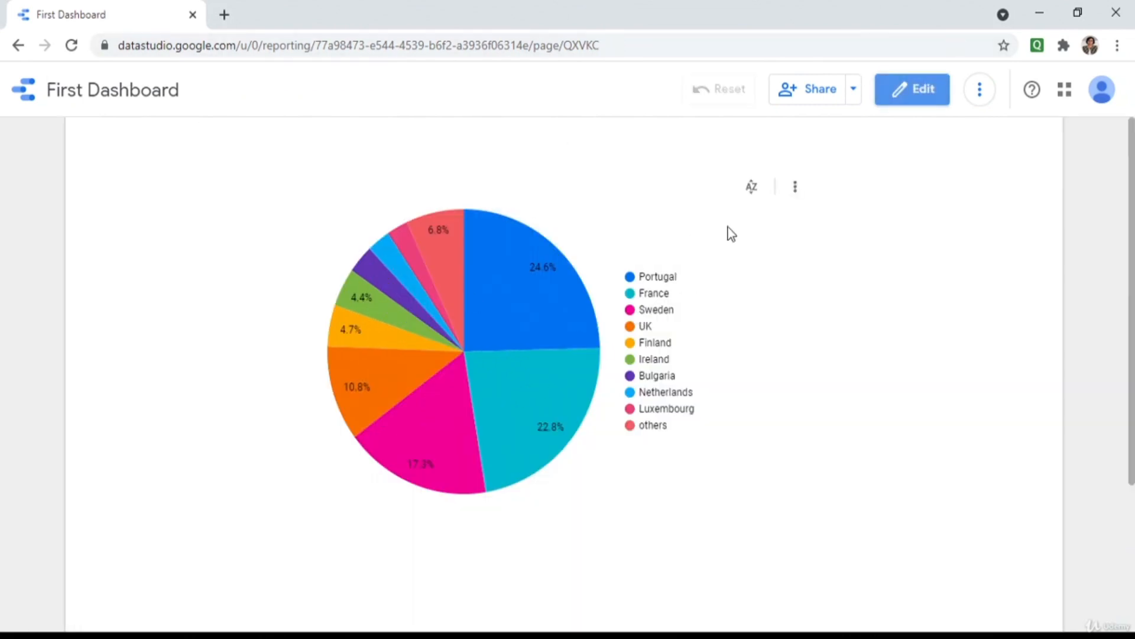
Sort the pie slices by country in View mode, then go back to Edit mode.
{"action": "left_click", "coordinate": [750, 186]}
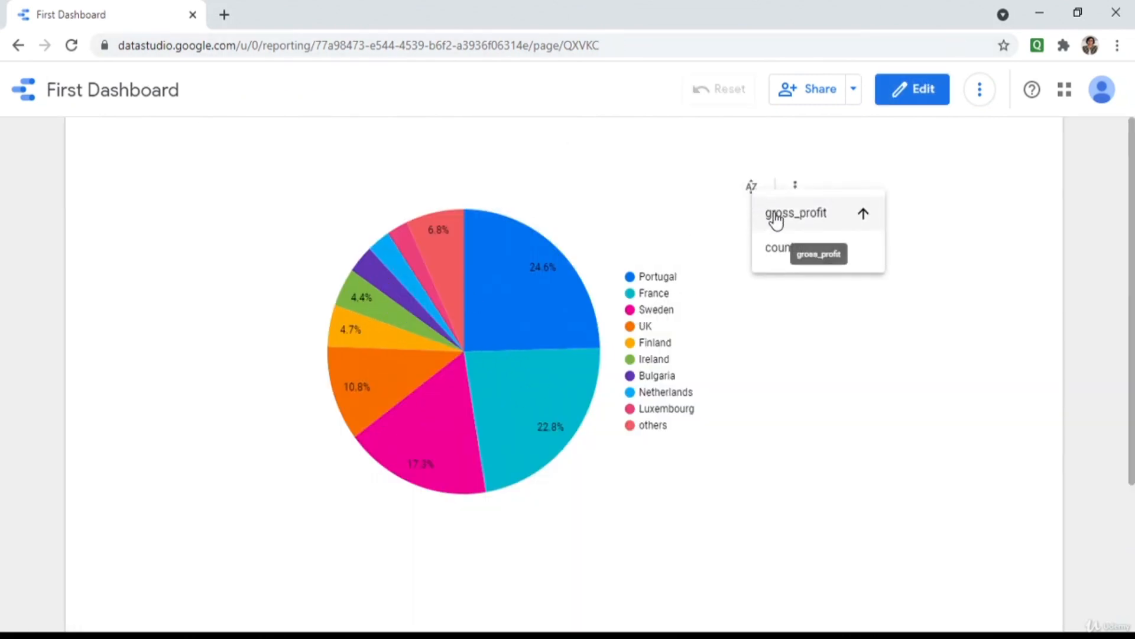
{"action": "left_click", "coordinate": [767, 253]}
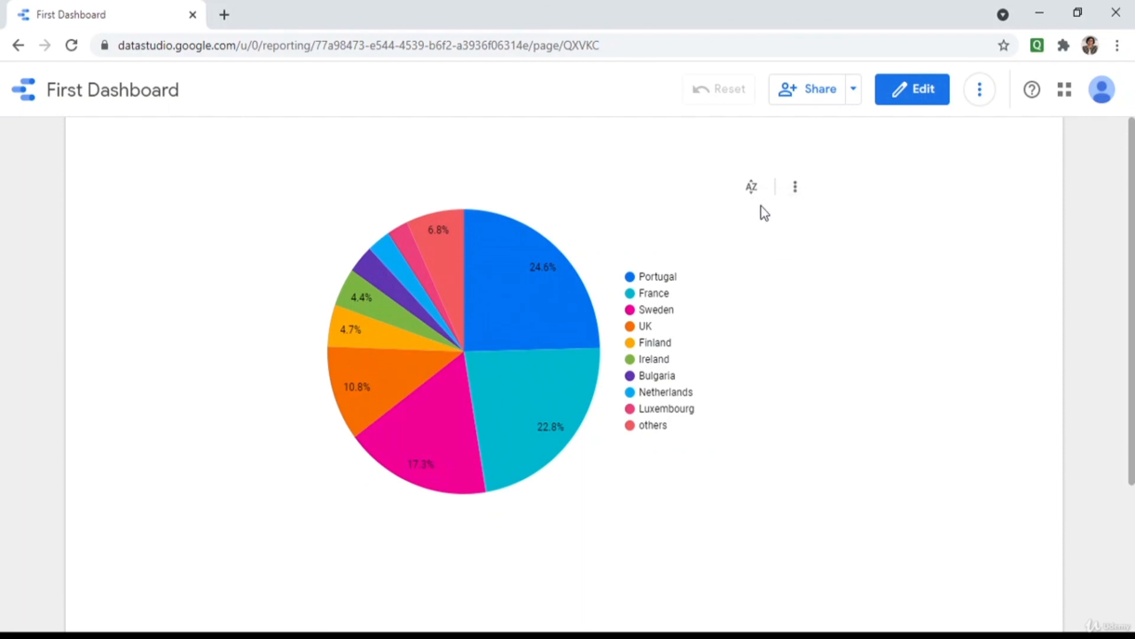
{"action": "left_click", "coordinate": [751, 188]}
{"action": "left_click", "coordinate": [761, 249]}
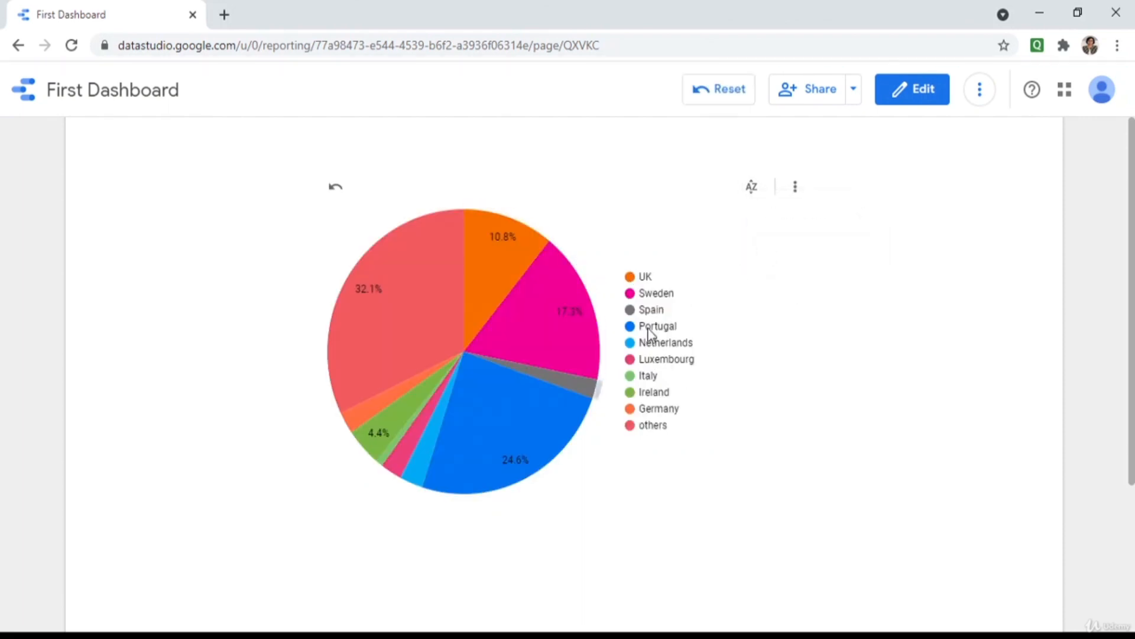
{"action": "left_click", "coordinate": [907, 92]}
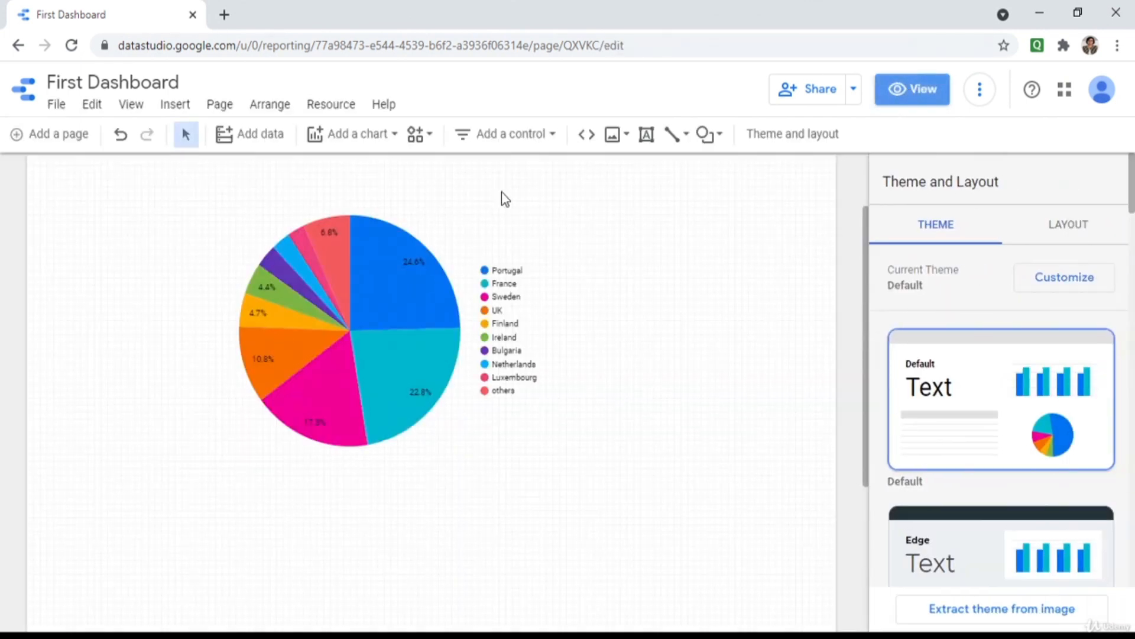
Convert the gross_profit pie chart into a donut chart.
{"action": "left_click", "coordinate": [327, 342]}
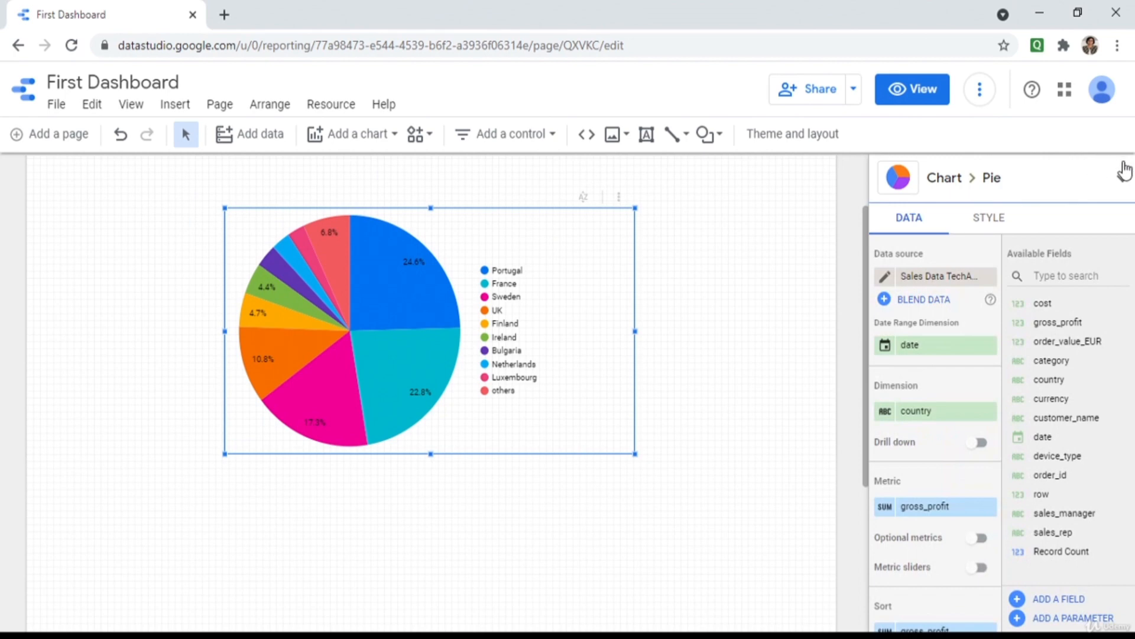
{"action": "left_click", "coordinate": [1122, 177]}
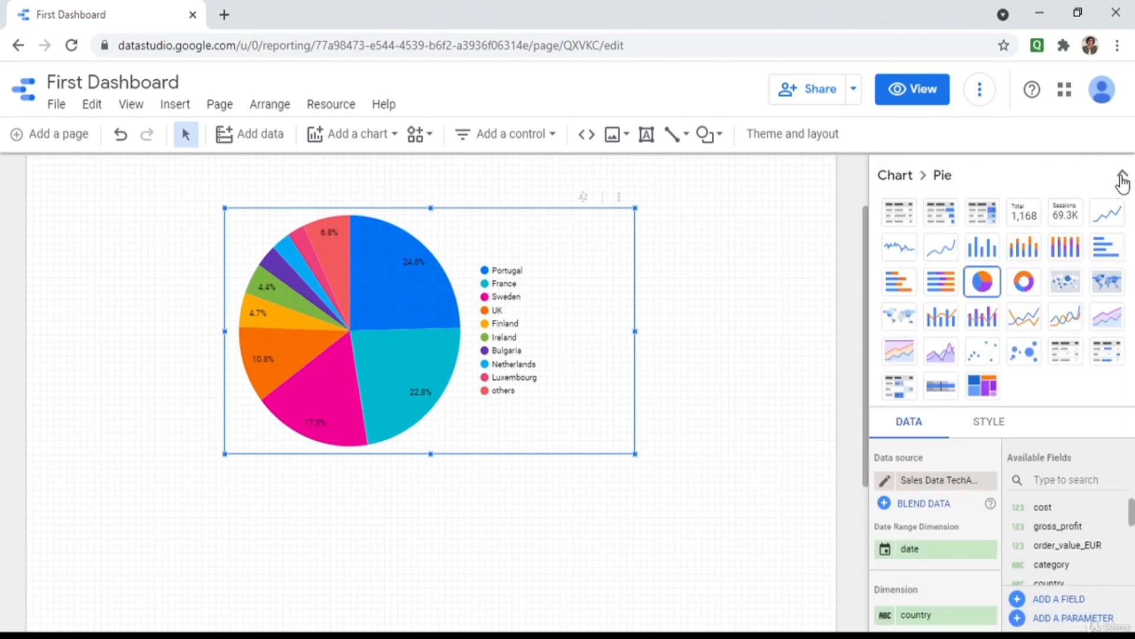
{"action": "left_click", "coordinate": [1026, 284]}
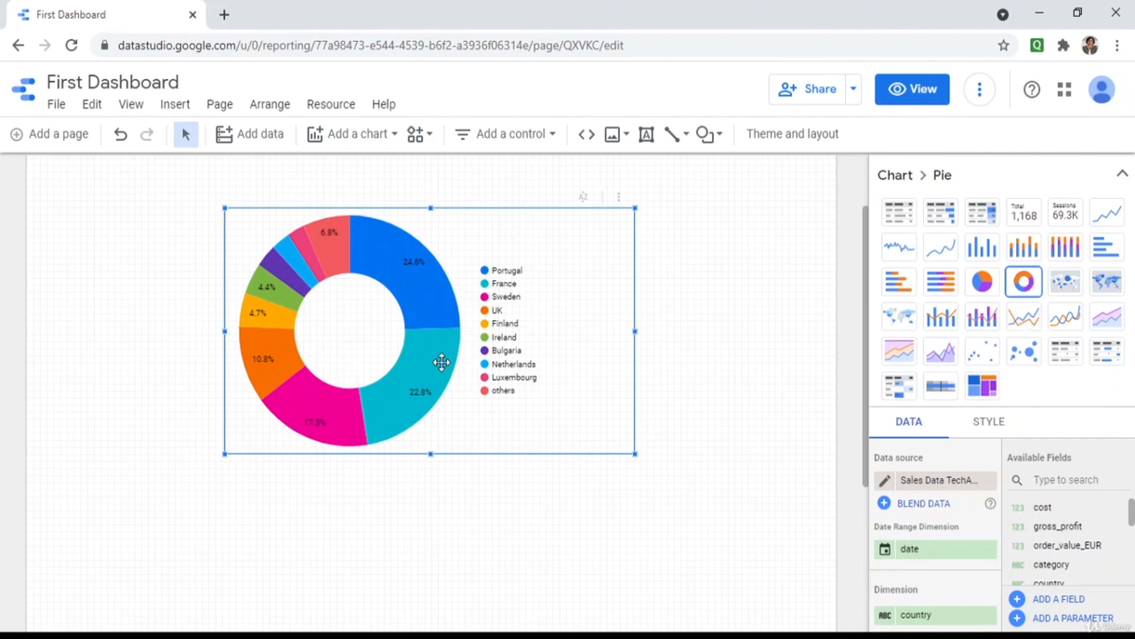
{"action": "left_click", "coordinate": [1124, 179]}
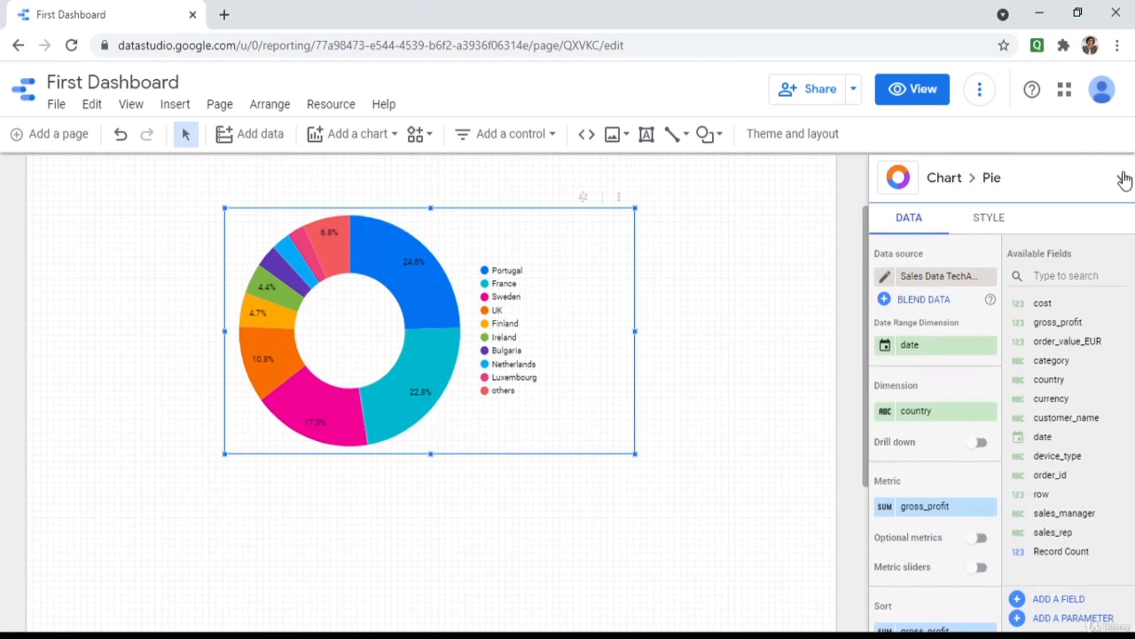
Set the donut's Color by style option to Single color, shading the 10 slices in blue.
{"action": "left_click", "coordinate": [1006, 218]}
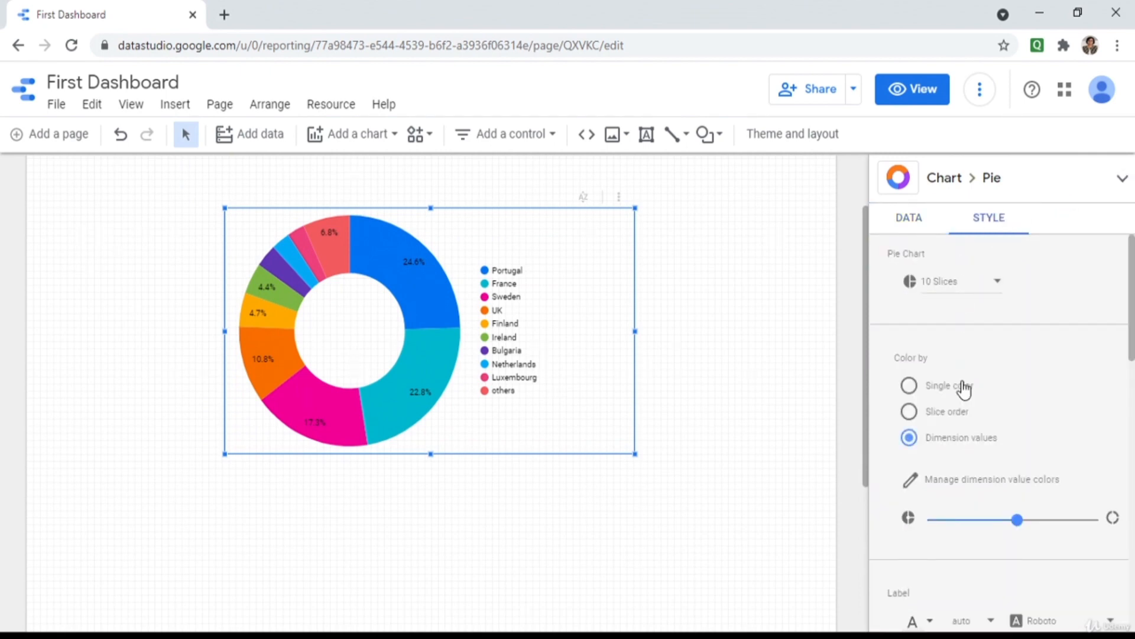
{"action": "left_click", "coordinate": [910, 412]}
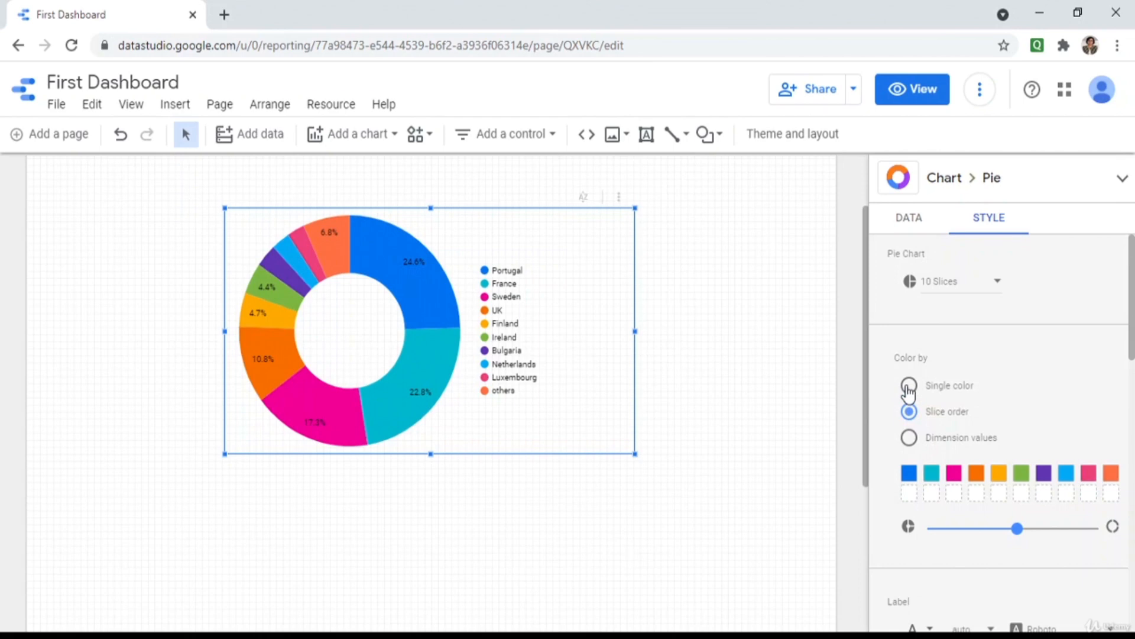
{"action": "left_click", "coordinate": [909, 387]}
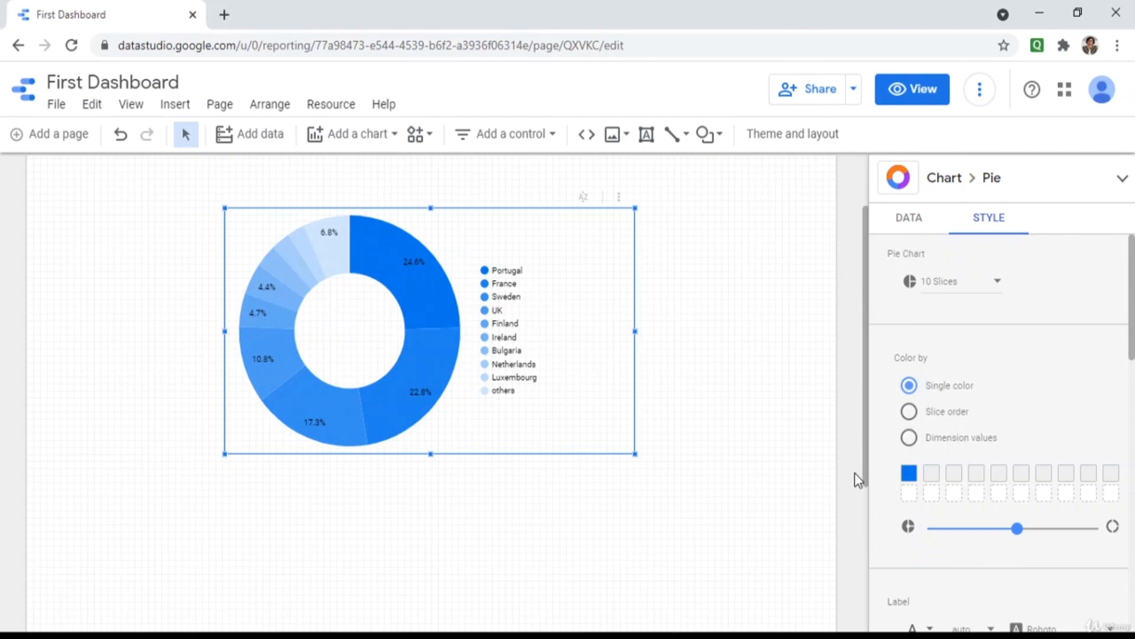
{"action": "left_click", "coordinate": [373, 138]}
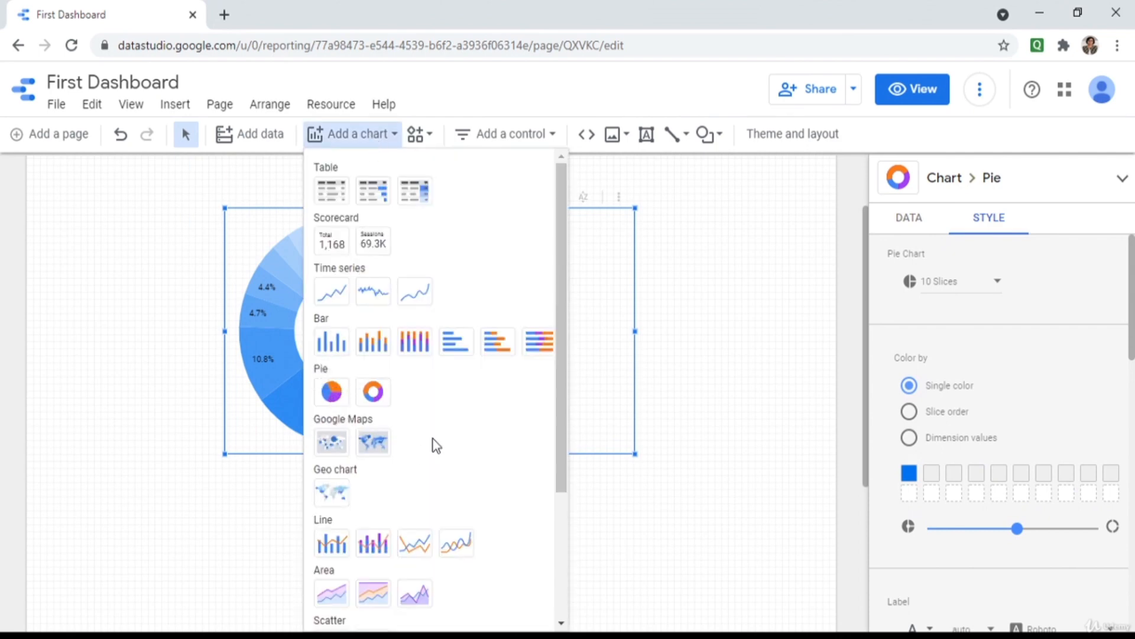
Place a widened scatter chart of gross_profit vs Record Count below the donut and preview the report.
{"action": "scroll", "coordinate": [433, 444], "scroll_direction": "down", "scroll_amount": 2}
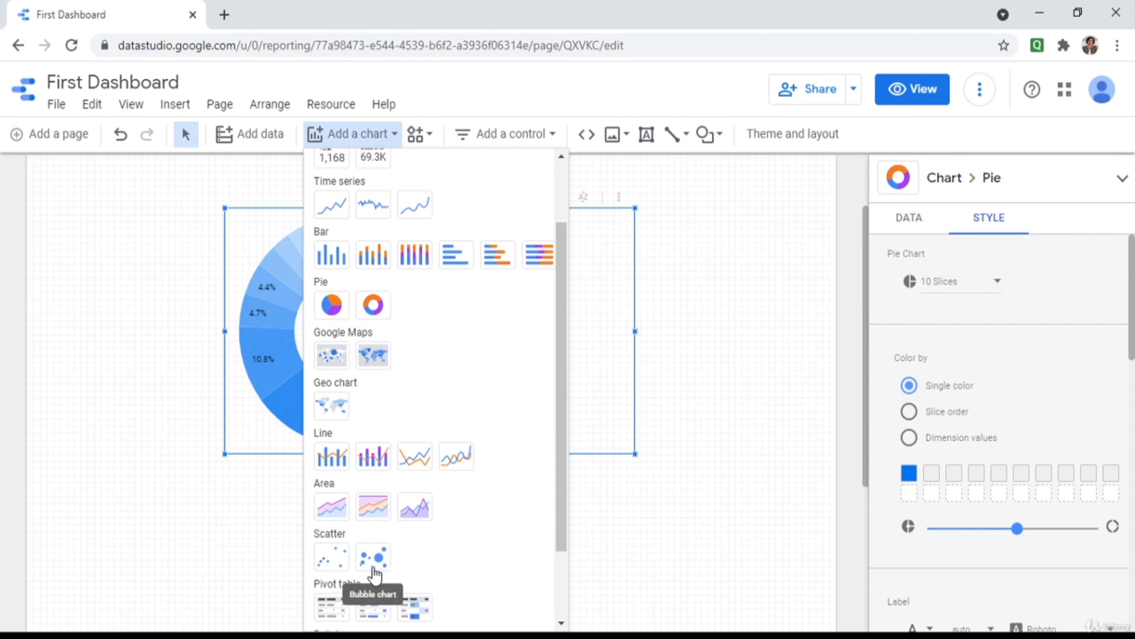
{"action": "left_click", "coordinate": [331, 559]}
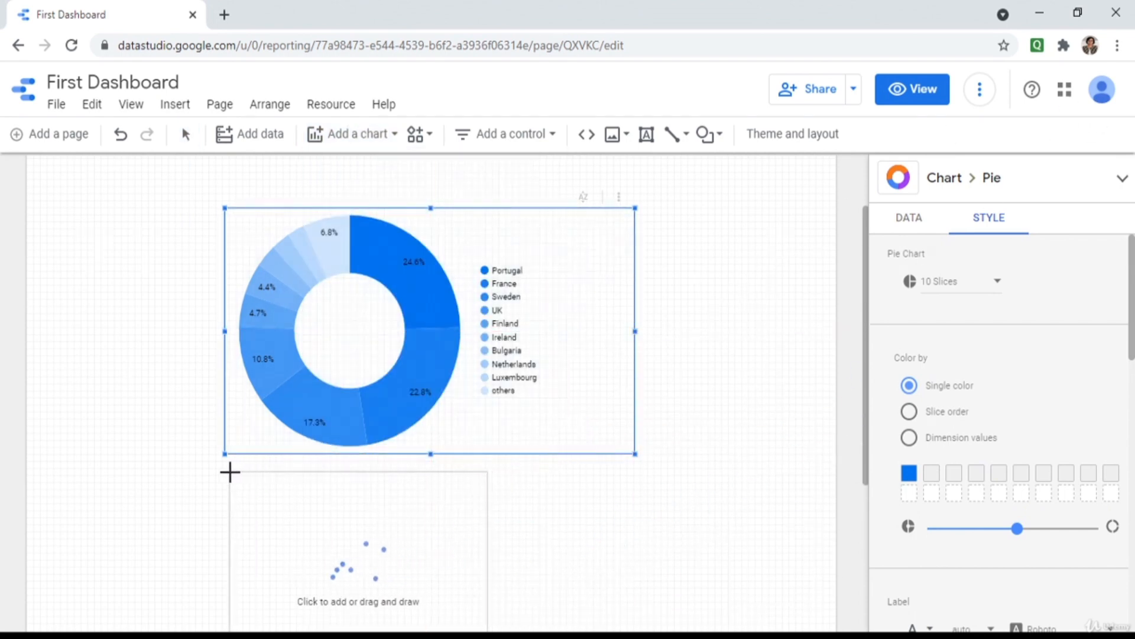
{"action": "left_click", "coordinate": [230, 472]}
{"action": "scroll", "coordinate": [766, 532], "scroll_direction": "down", "scroll_amount": 1}
{"action": "scroll", "coordinate": [765, 535], "scroll_direction": "down", "scroll_amount": 2}
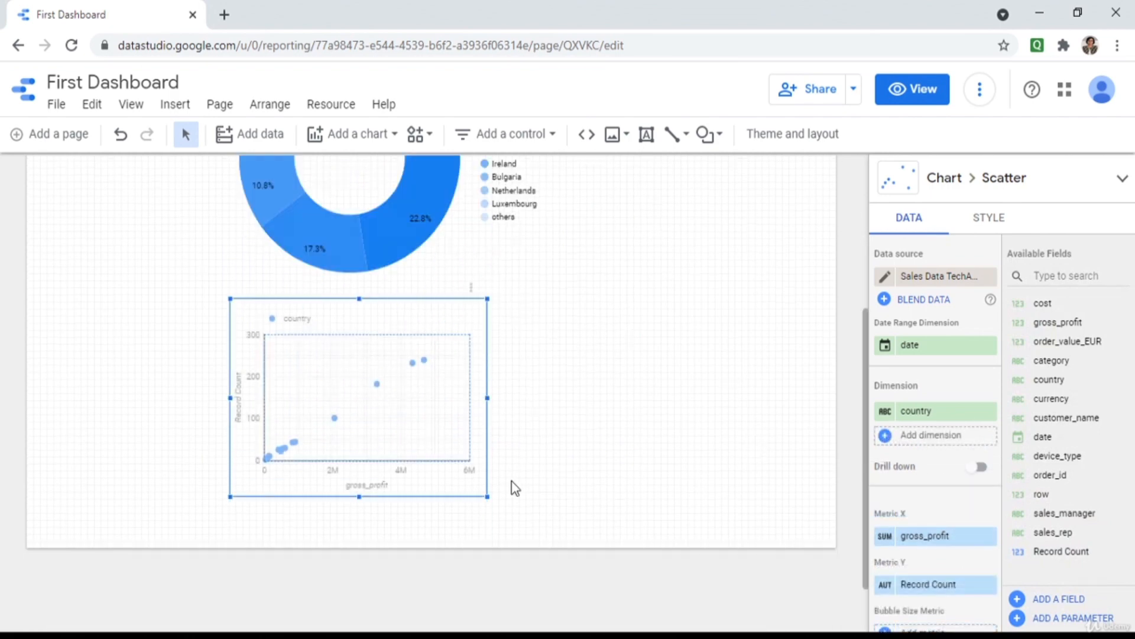
{"action": "left_click_drag", "start_coordinate": [486, 497], "coordinate": [735, 515]}
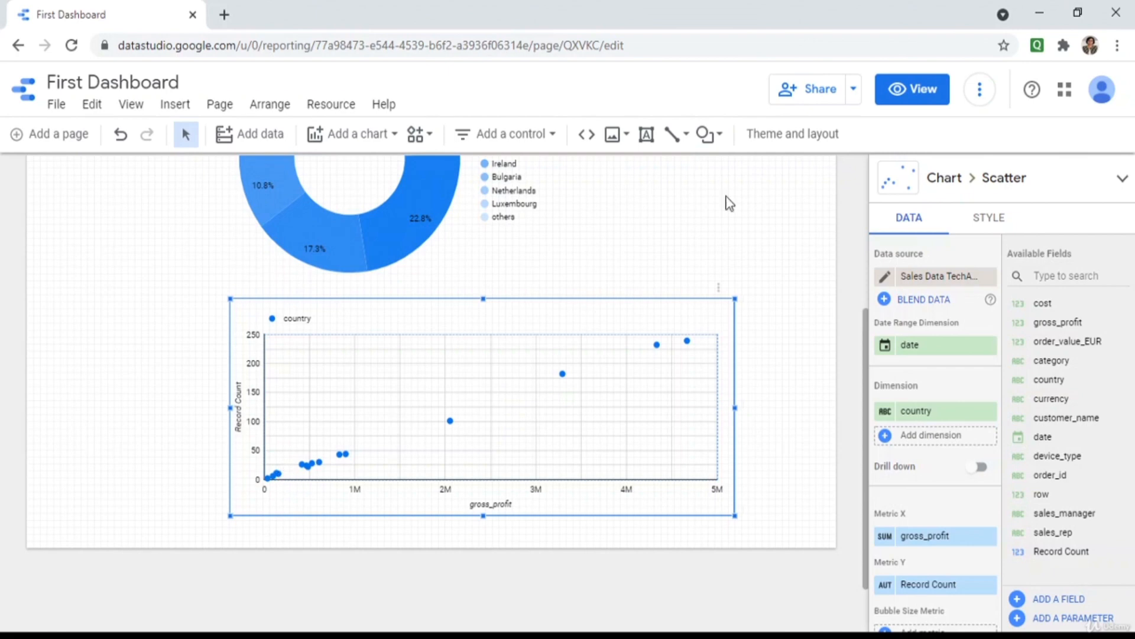
{"action": "left_click", "coordinate": [899, 88]}
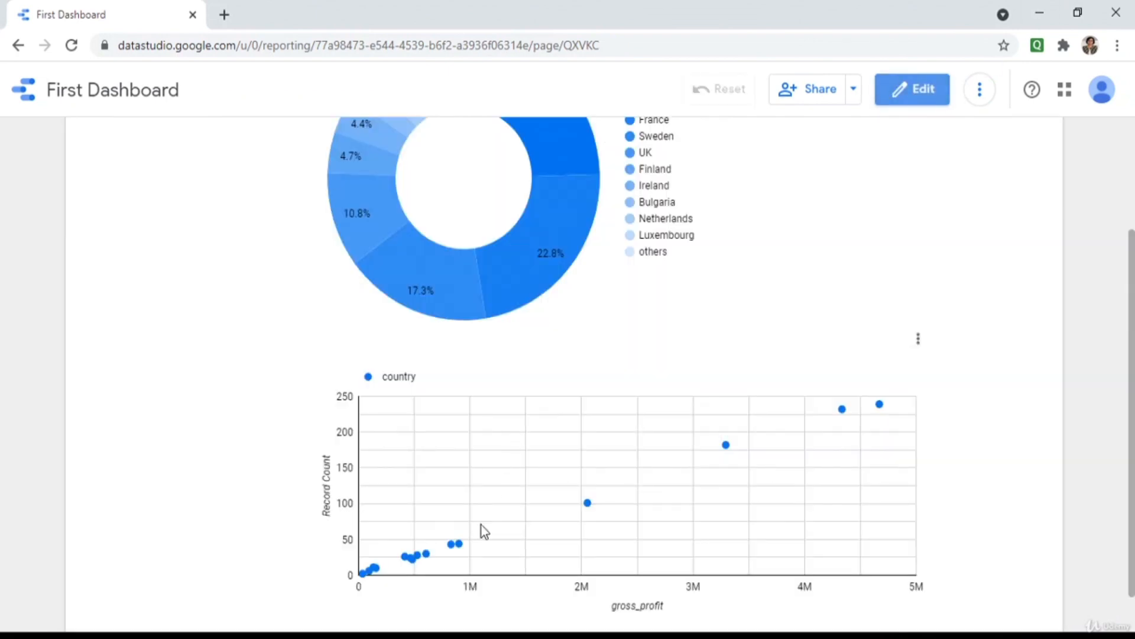
Read the Finland and Sweden tooltips on the scatter chart, then return to Edit mode.
{"action": "mouse_move", "coordinate": [457, 544]}
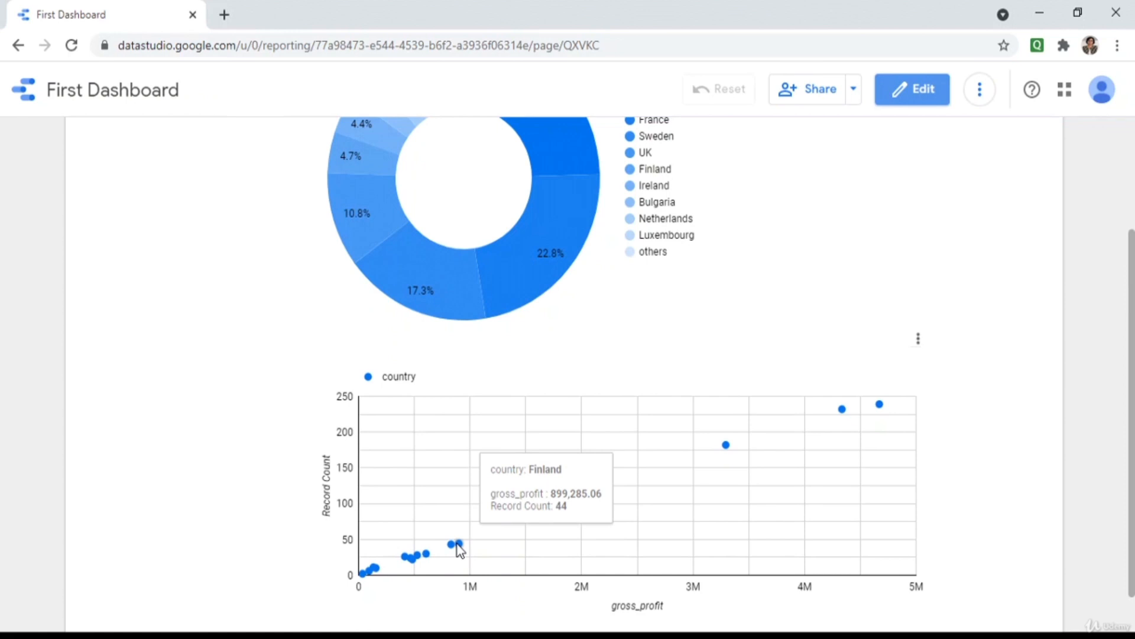
{"action": "mouse_move", "coordinate": [728, 452]}
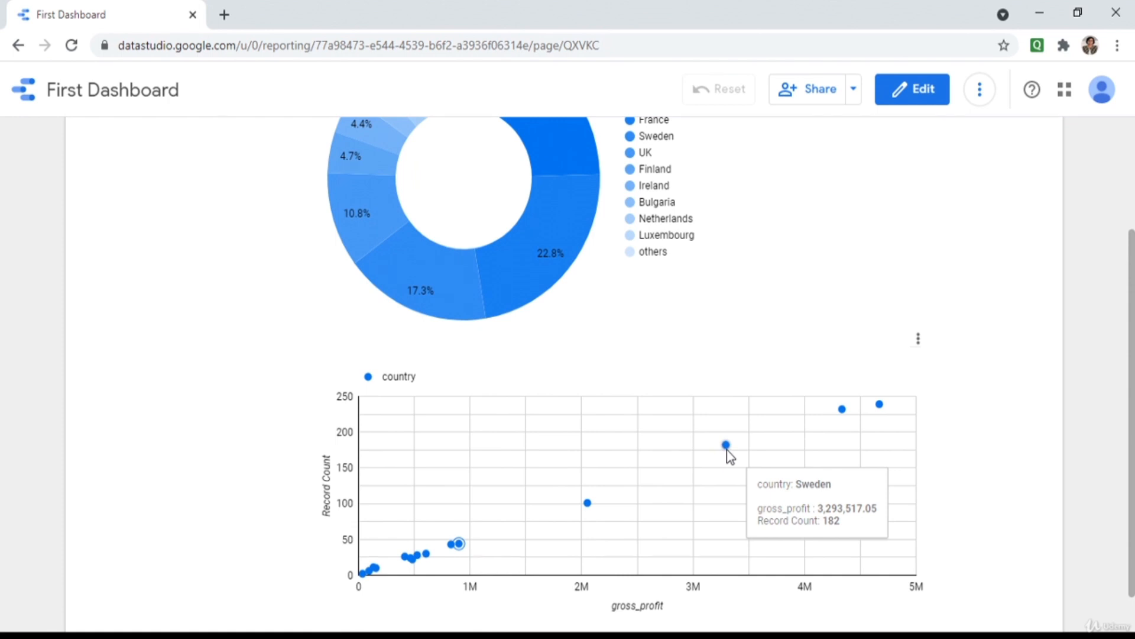
{"action": "left_click", "coordinate": [936, 93]}
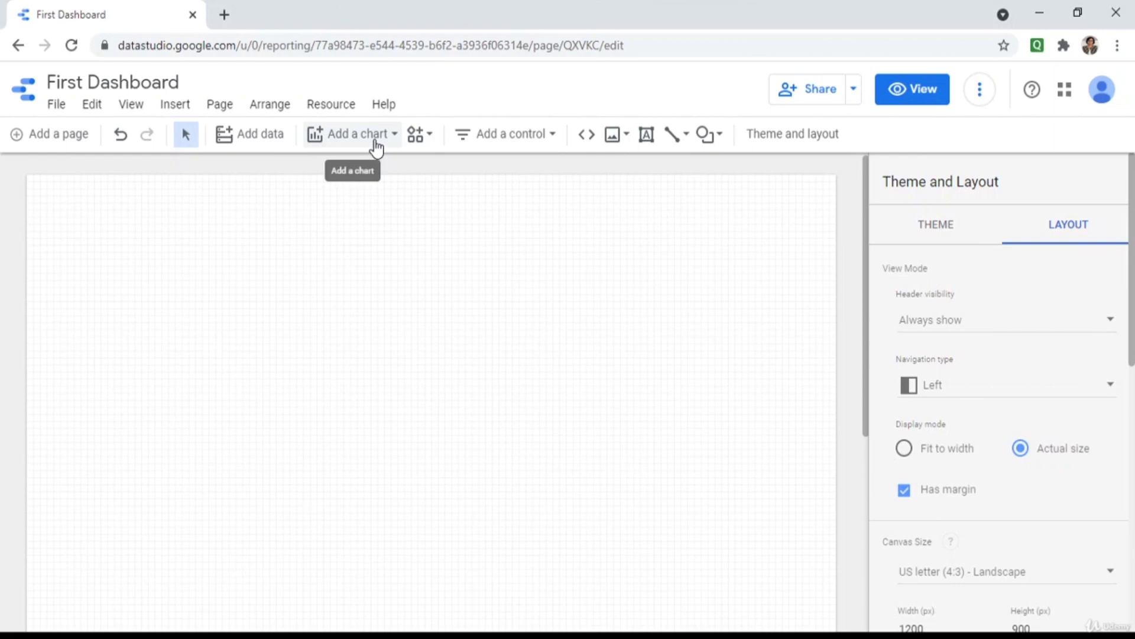
Add the EuroMart Order Data sheet as a Google Sheets source, creating an Order ID record-count table.
{"action": "left_click", "coordinate": [332, 112]}
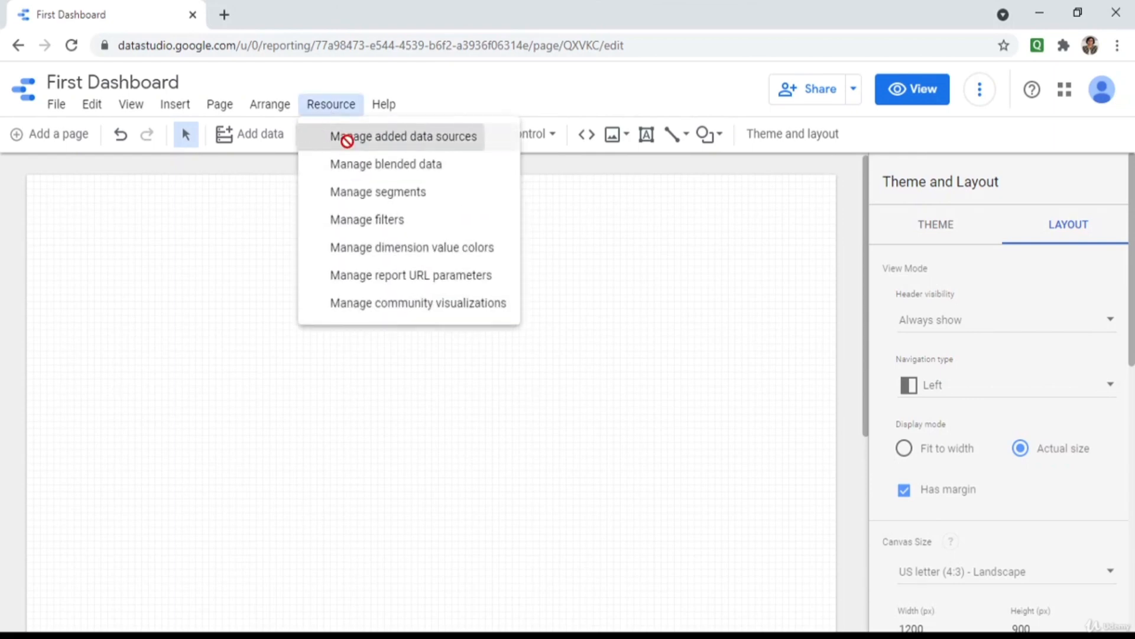
{"action": "left_click", "coordinate": [347, 140]}
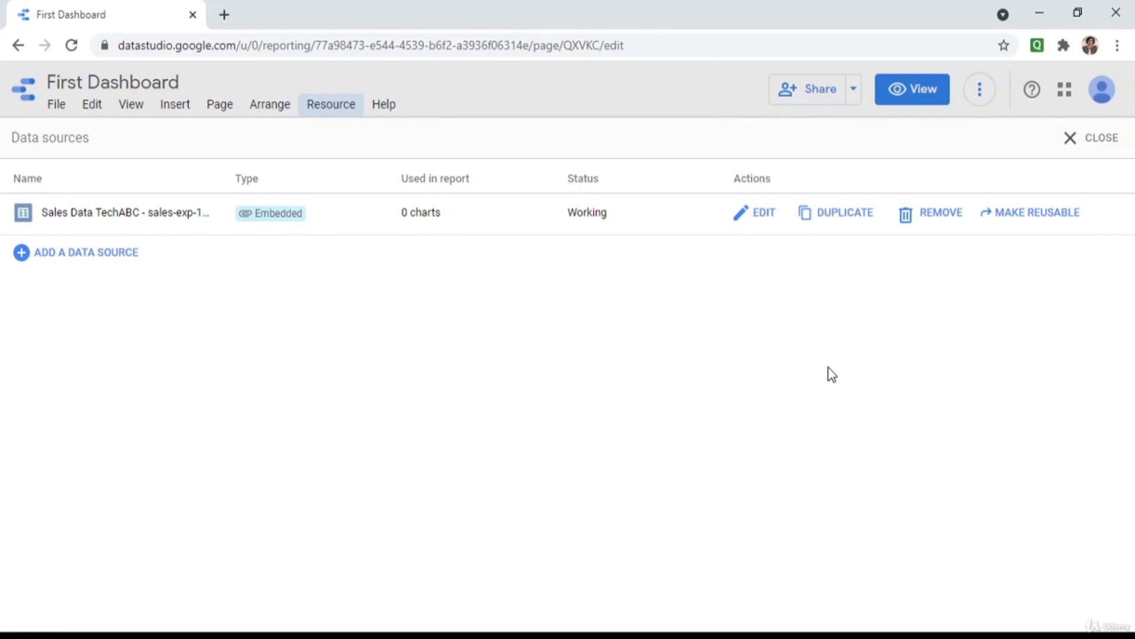
{"action": "left_click", "coordinate": [112, 255]}
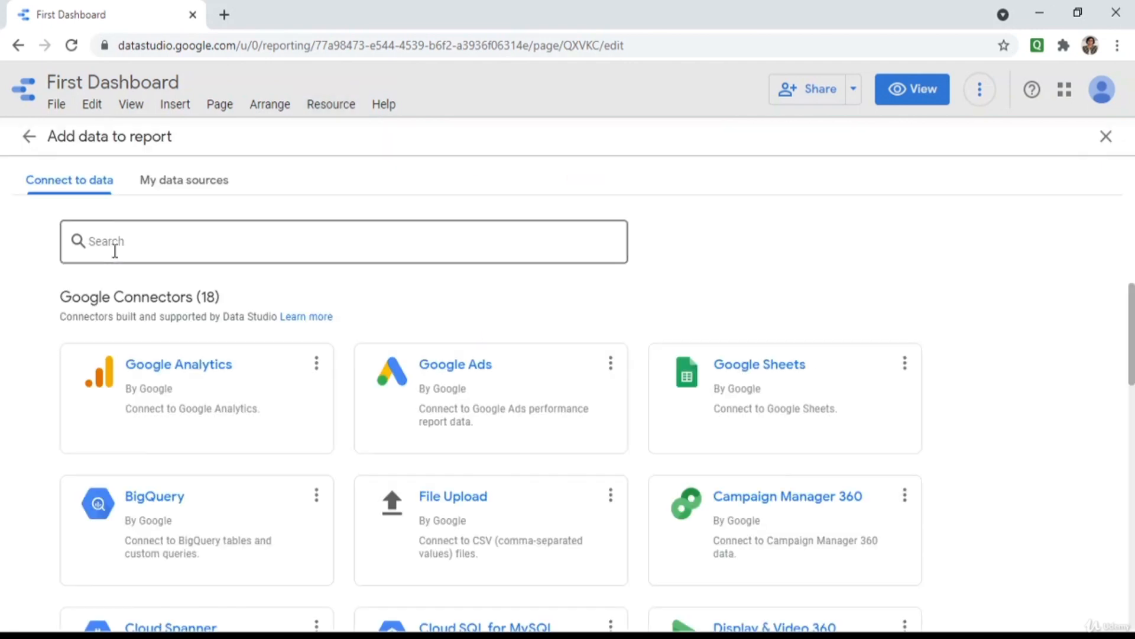
{"action": "left_click", "coordinate": [710, 371]}
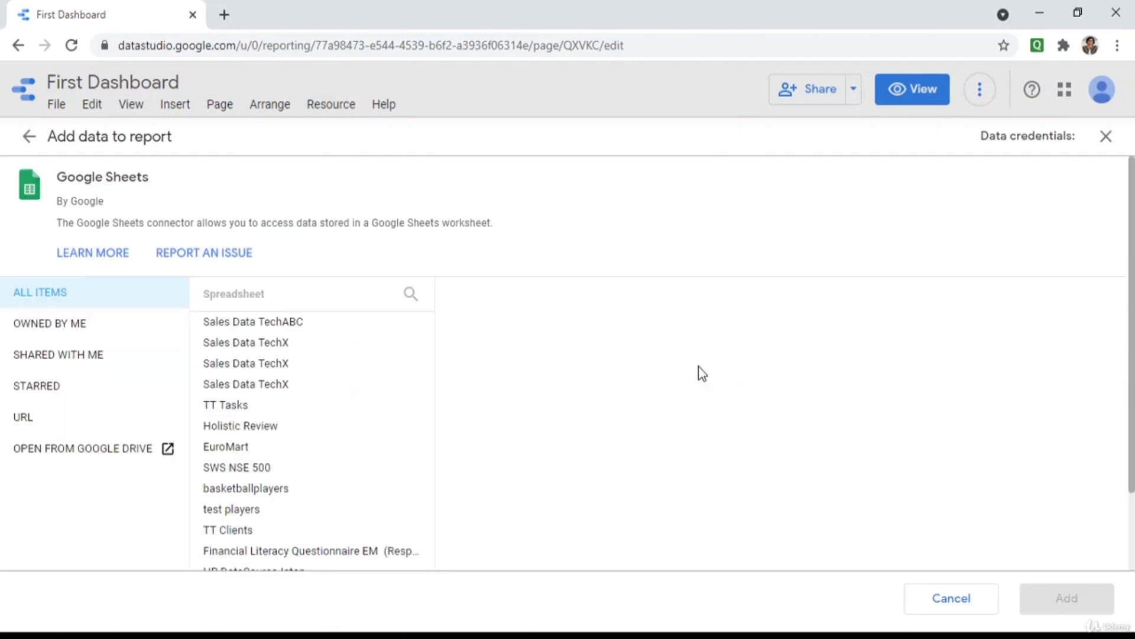
{"action": "left_click", "coordinate": [233, 448]}
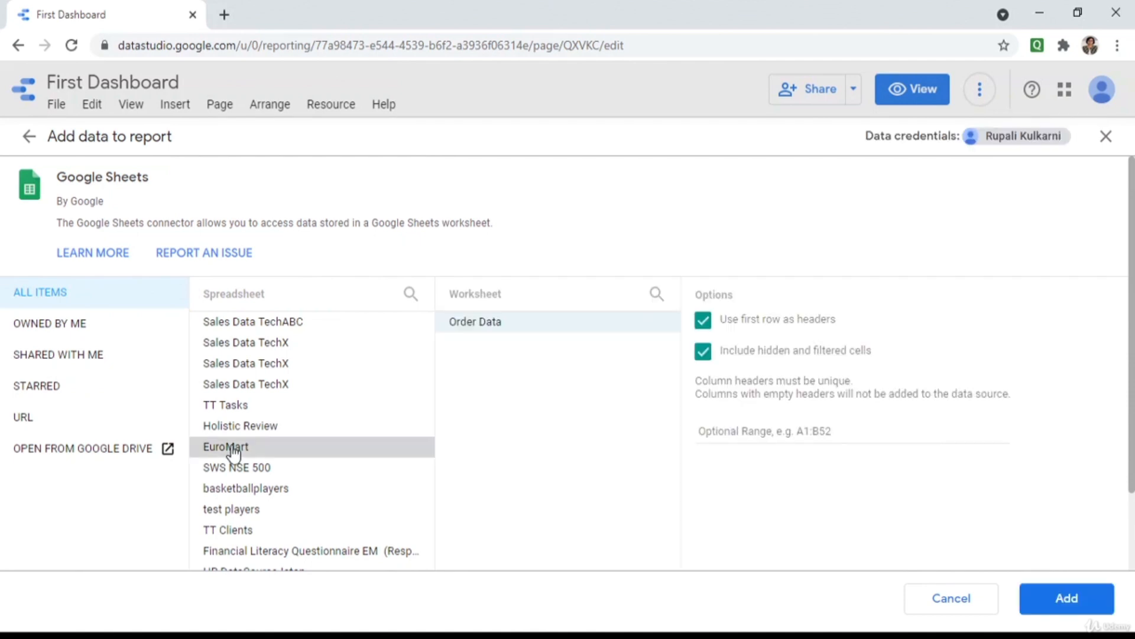
{"action": "left_click", "coordinate": [1060, 588]}
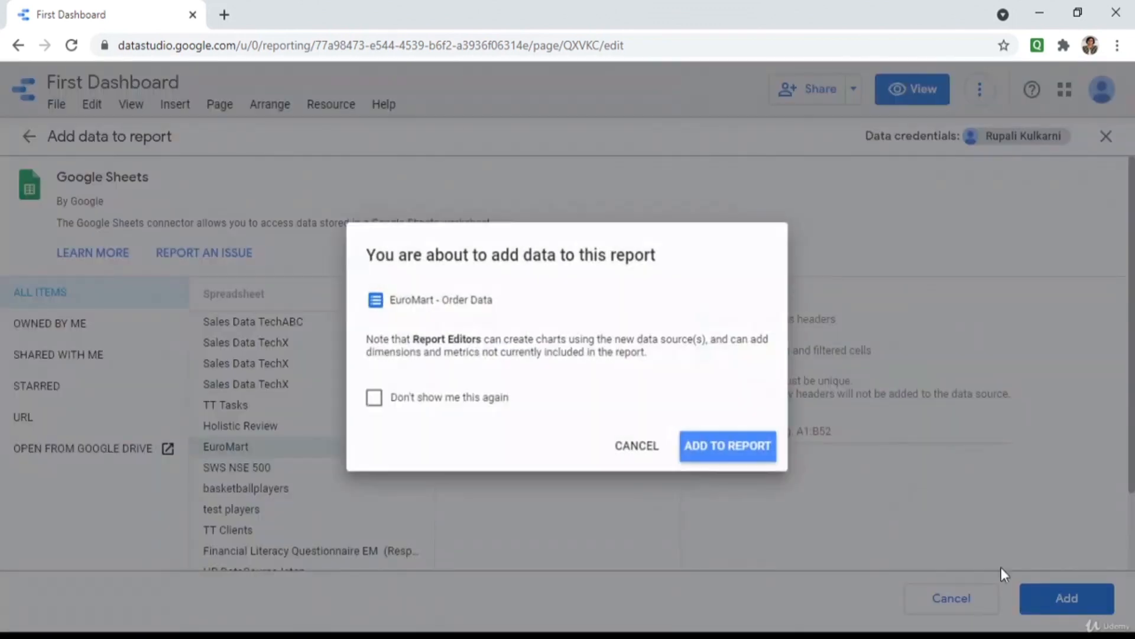
{"action": "left_click", "coordinate": [708, 458]}
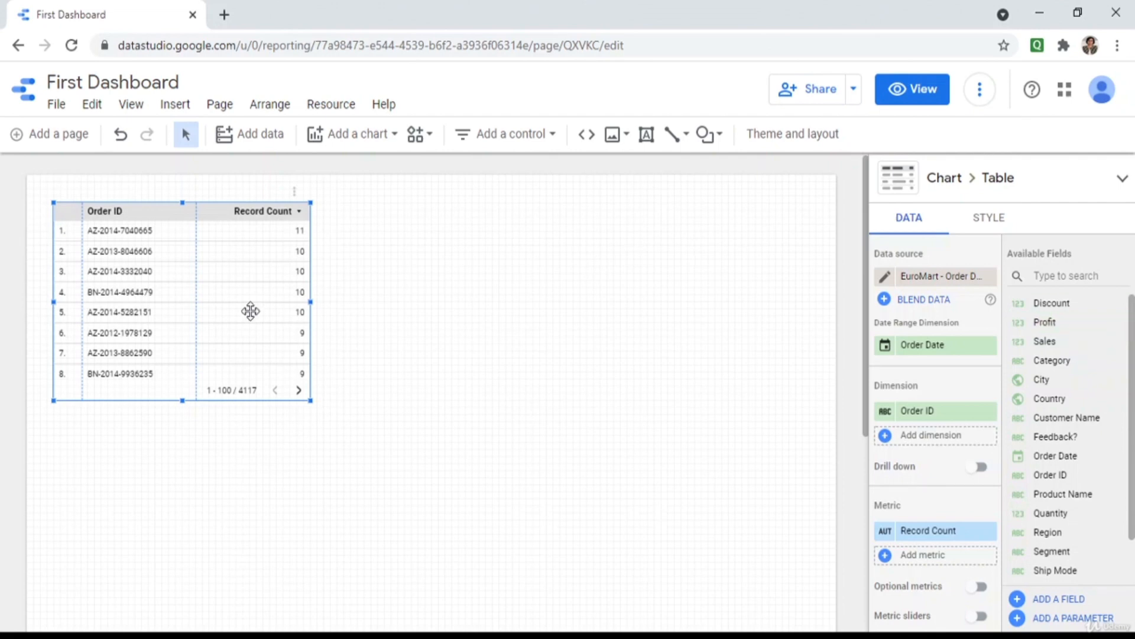
Replace the auto-created table with an enlarged Google Maps bubble map.
{"action": "key", "text": "Delete"}
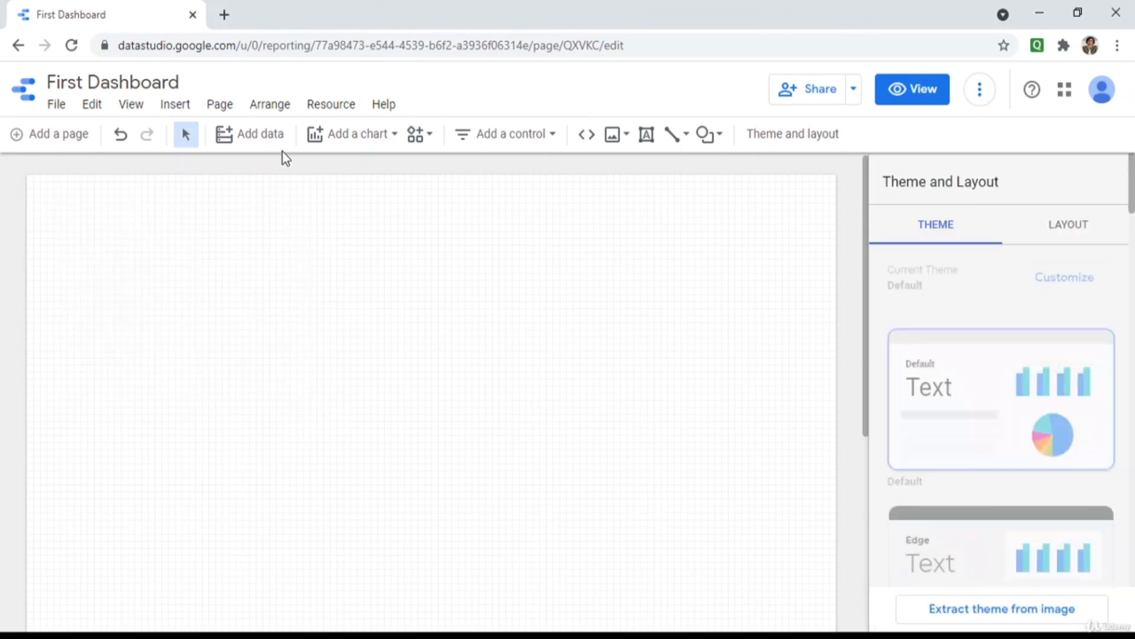
{"action": "left_click", "coordinate": [344, 135]}
{"action": "left_click", "coordinate": [319, 439]}
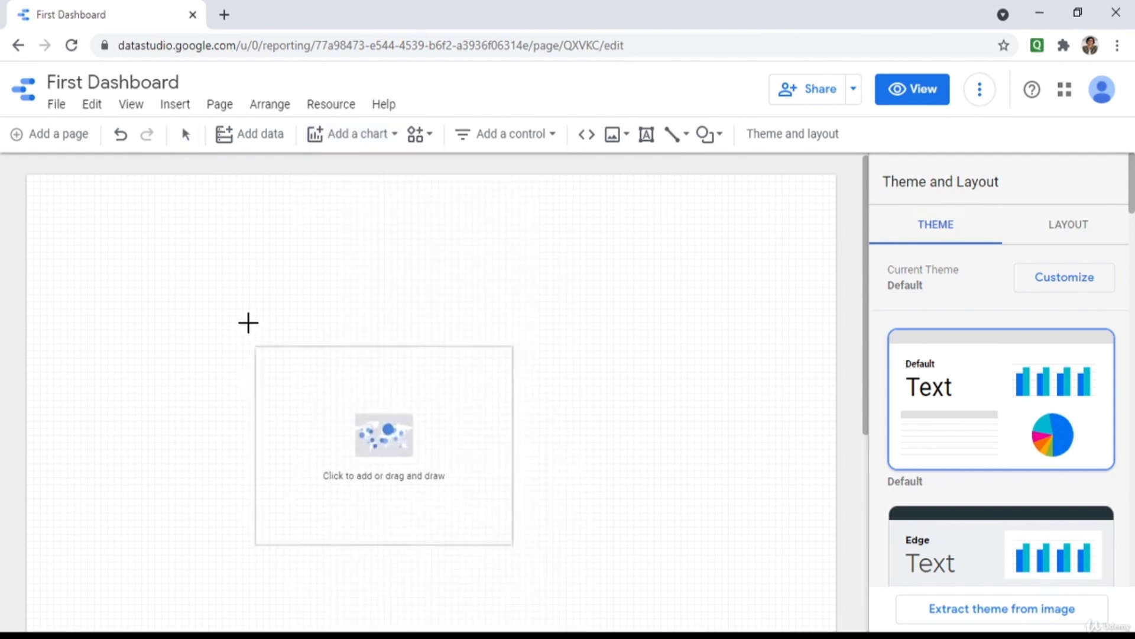
{"action": "left_click", "coordinate": [202, 254]}
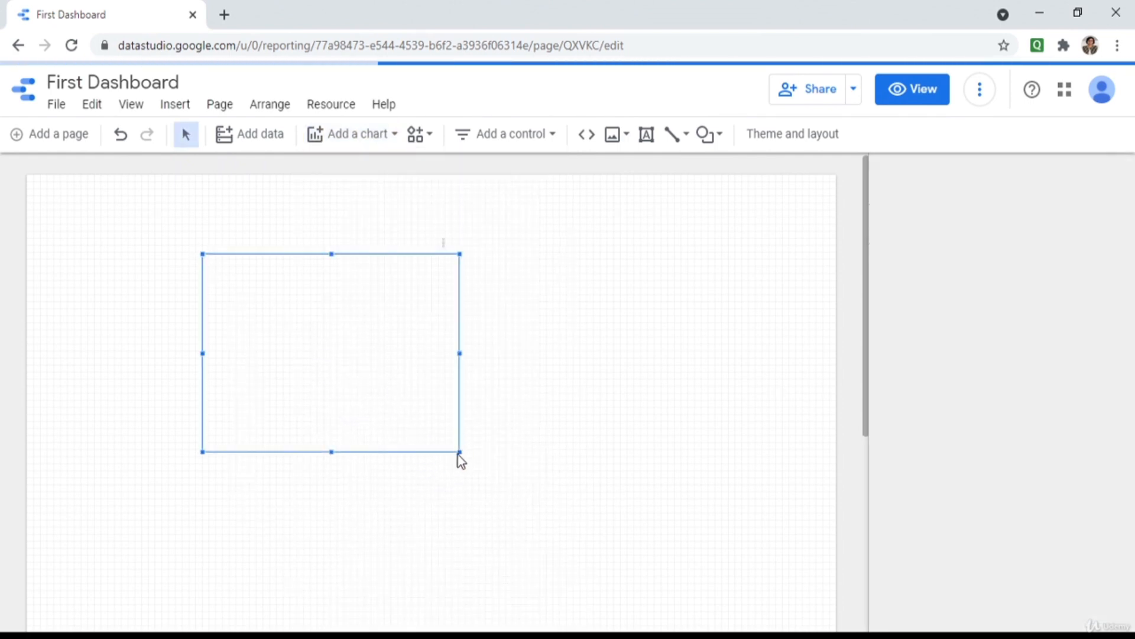
{"action": "left_click_drag", "start_coordinate": [458, 451], "coordinate": [677, 528]}
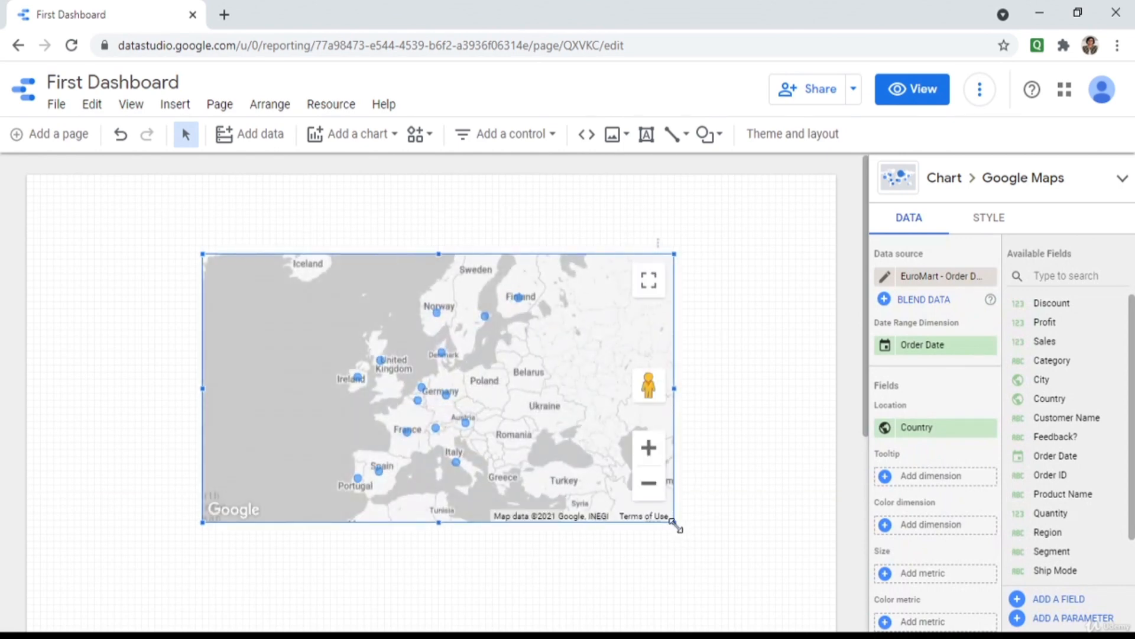
Colour the map by Profit and preview the dashboard in View mode.
{"action": "scroll", "coordinate": [940, 462], "scroll_direction": "down", "scroll_amount": 3}
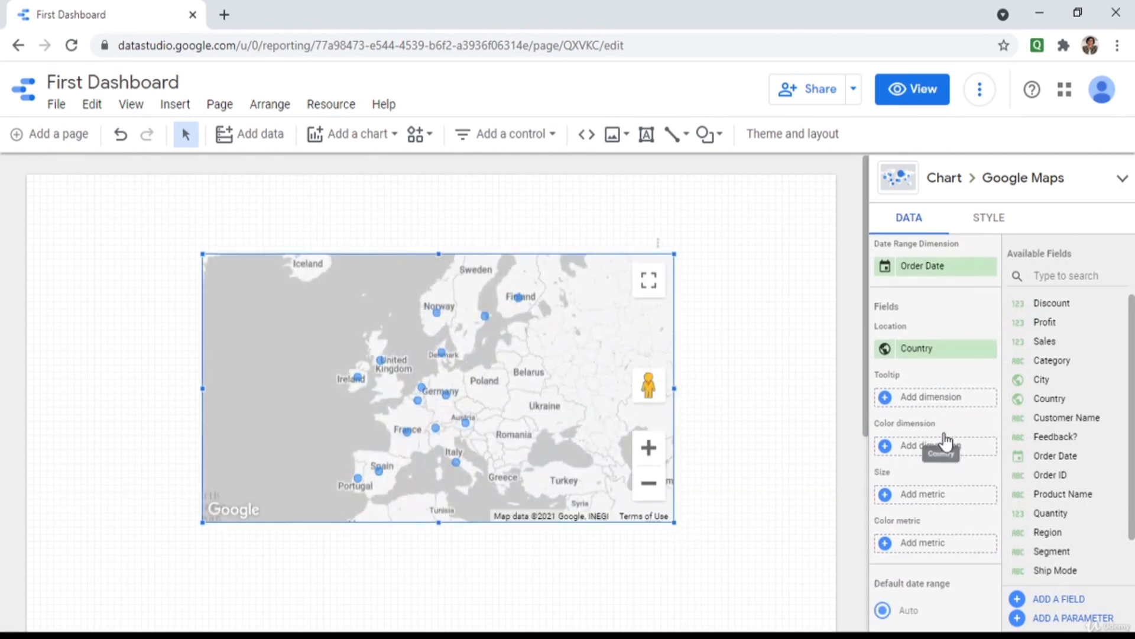
{"action": "left_click", "coordinate": [950, 450]}
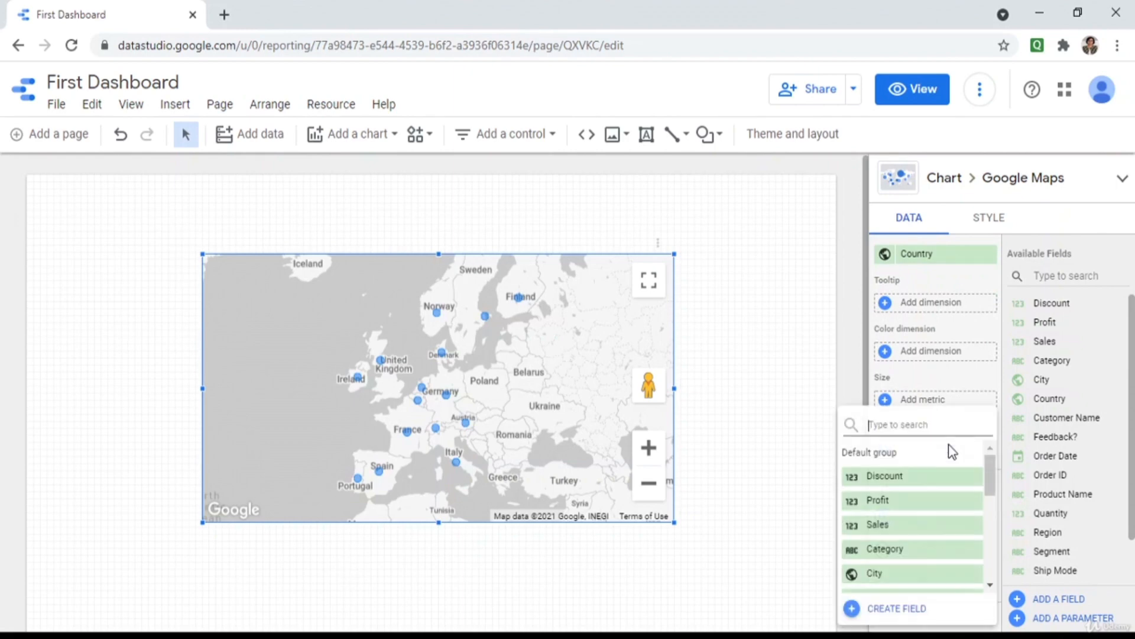
{"action": "left_click", "coordinate": [899, 502]}
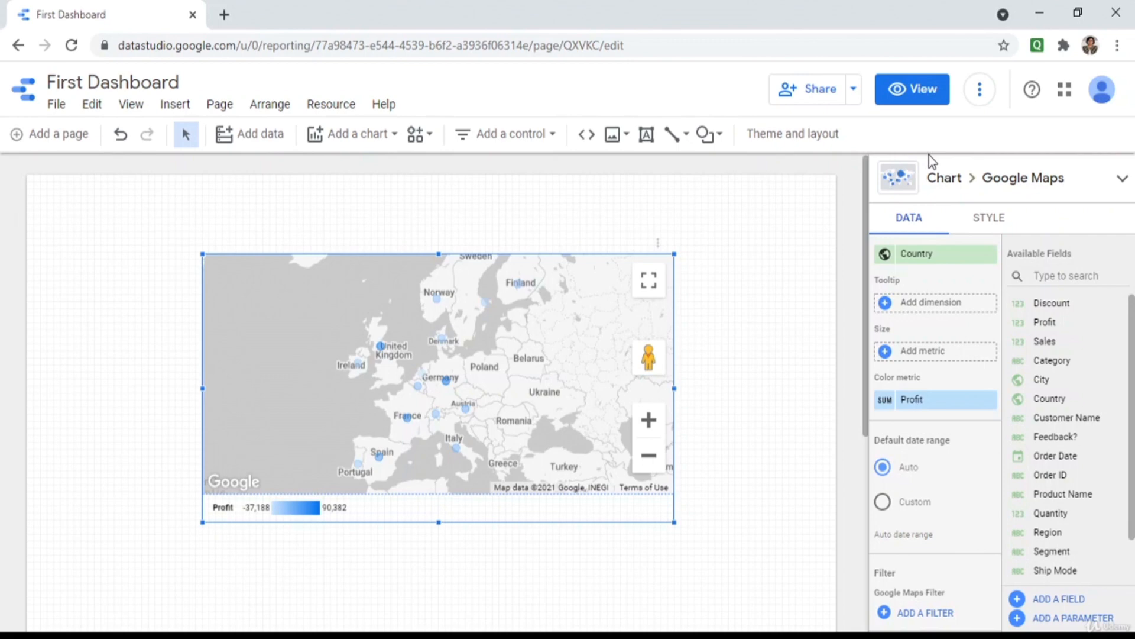
{"action": "left_click", "coordinate": [923, 102]}
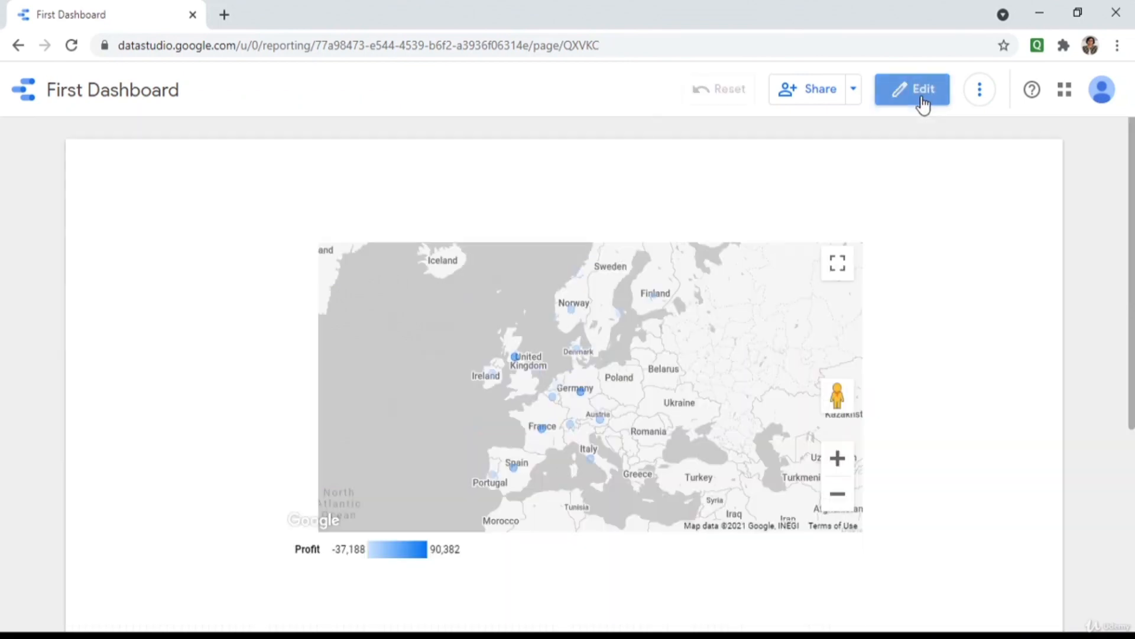
Zoom the previewed map in one level, then return to editing with the map selected.
{"action": "left_click", "coordinate": [838, 460]}
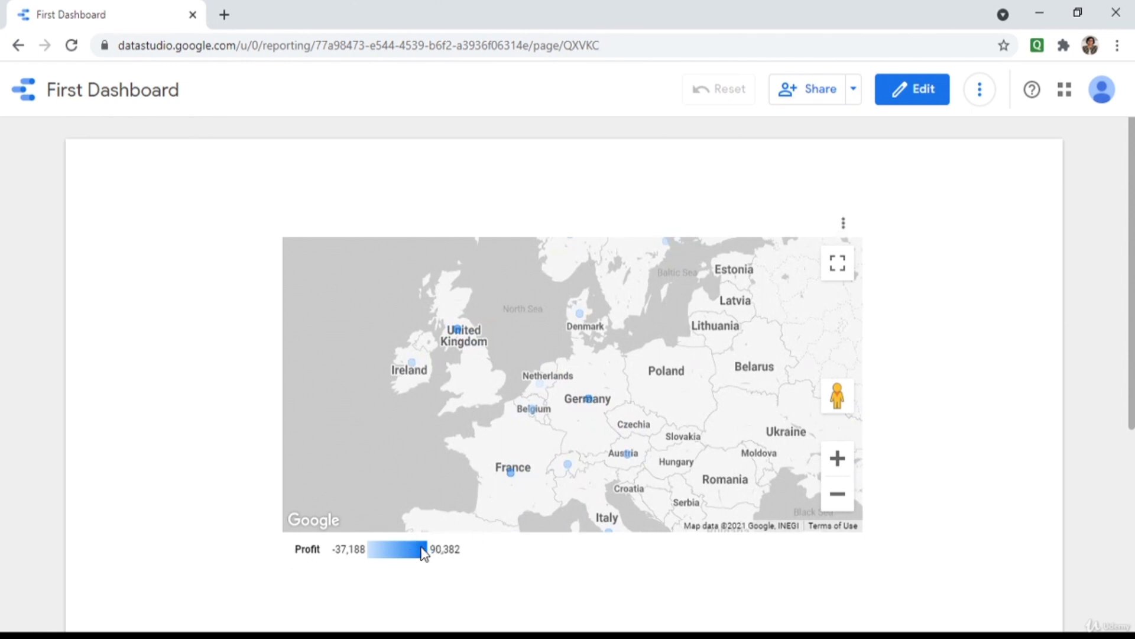
{"action": "left_click", "coordinate": [914, 91]}
{"action": "left_click", "coordinate": [588, 342]}
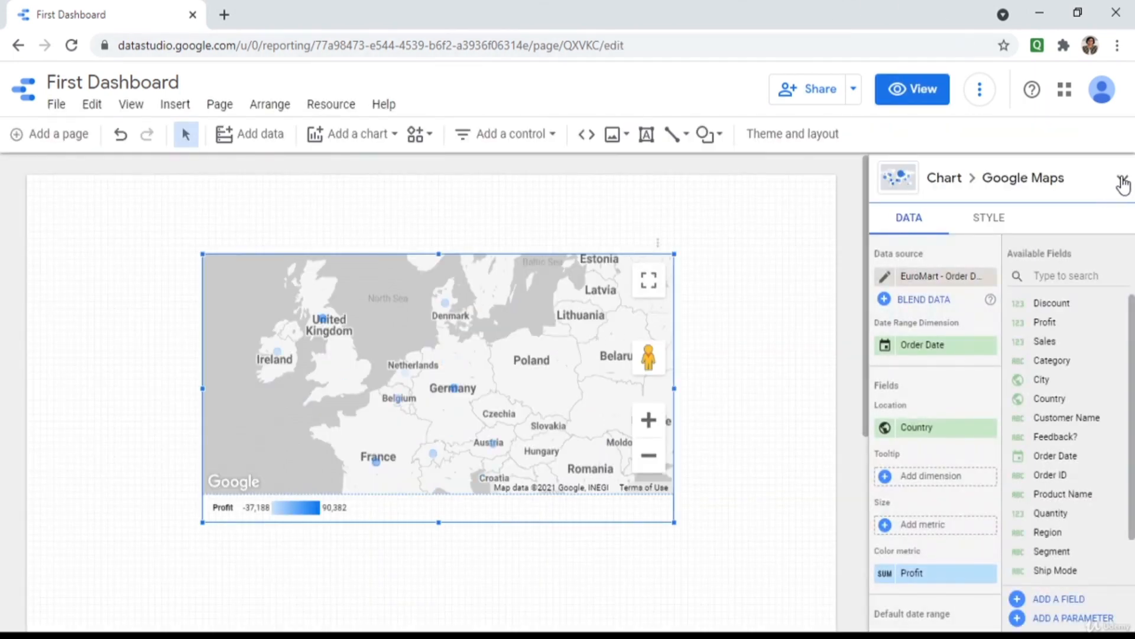
Try the map as a filled map and a Geo chart, then revert to the bubble map.
{"action": "left_click", "coordinate": [1122, 183]}
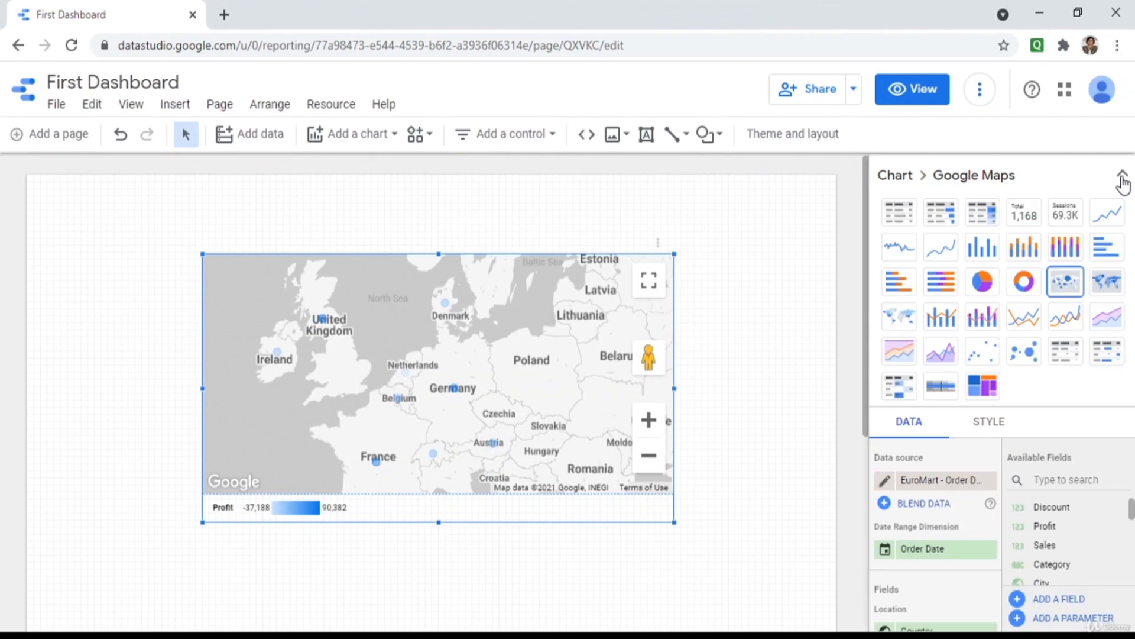
{"action": "left_click", "coordinate": [1102, 288]}
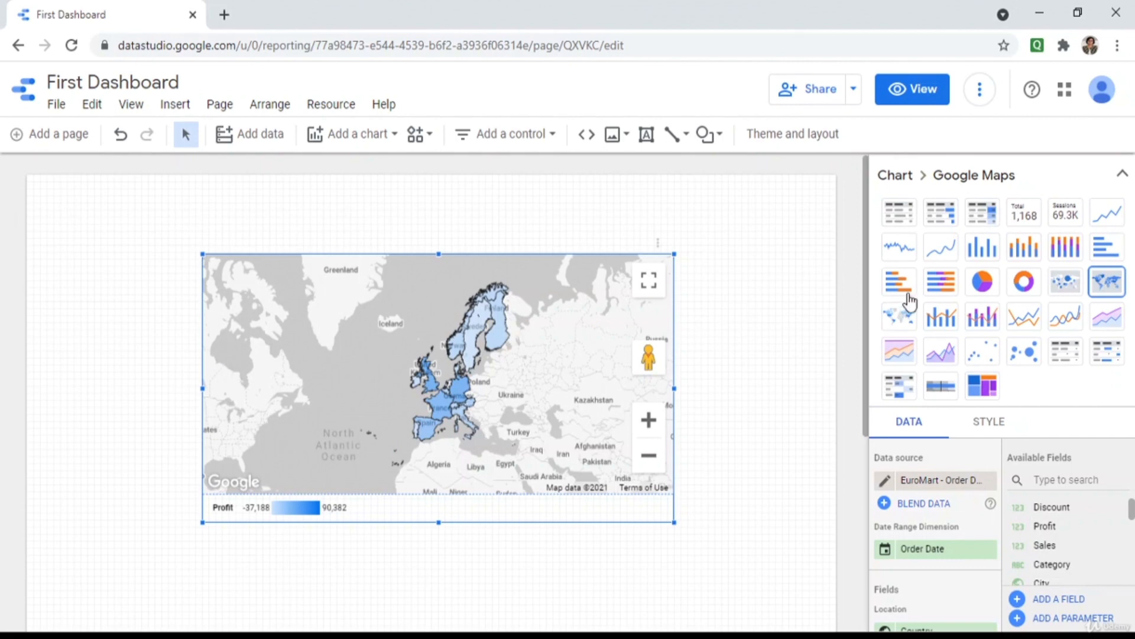
{"action": "left_click", "coordinate": [908, 321]}
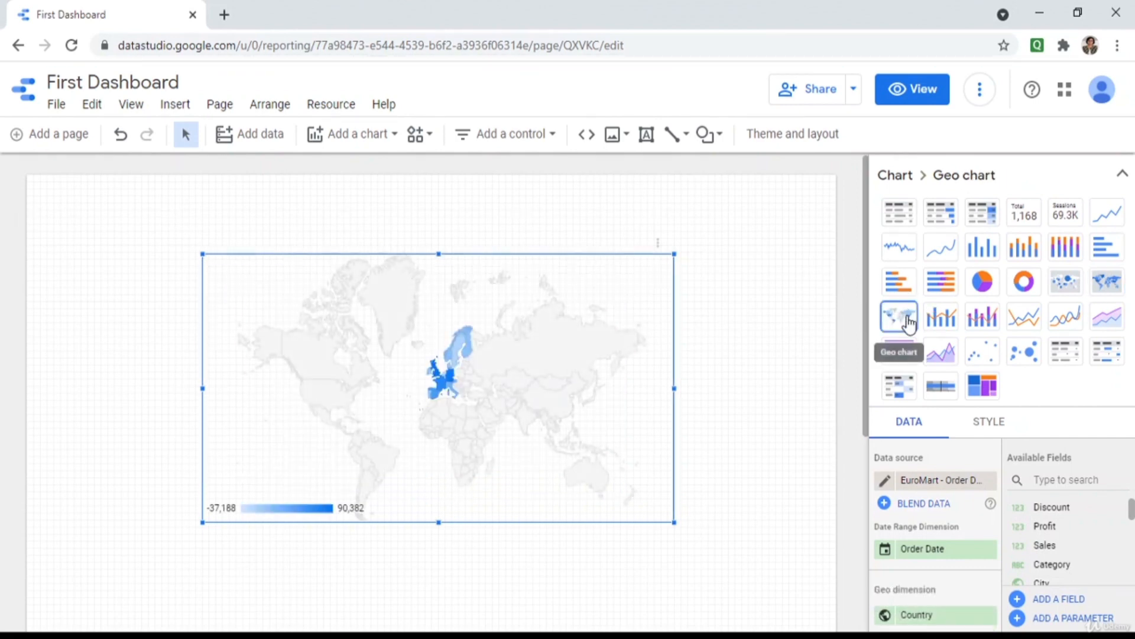
{"action": "left_click", "coordinate": [1067, 284]}
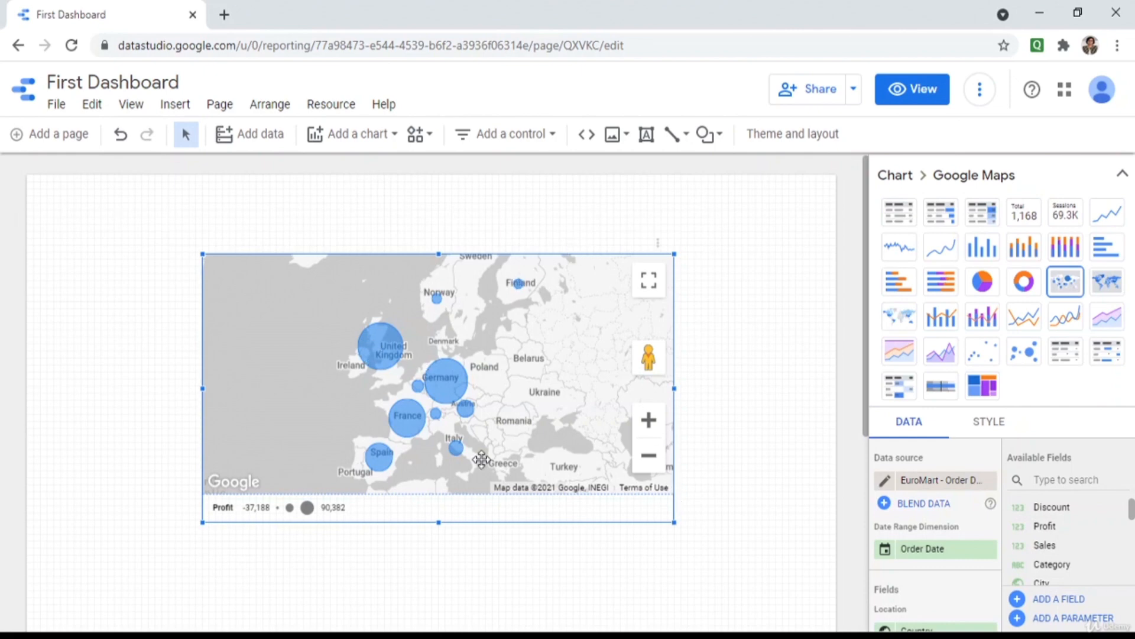
Enlarge the map slightly, then delete it to leave the page empty.
{"action": "left_click_drag", "start_coordinate": [672, 526], "coordinate": [693, 533]}
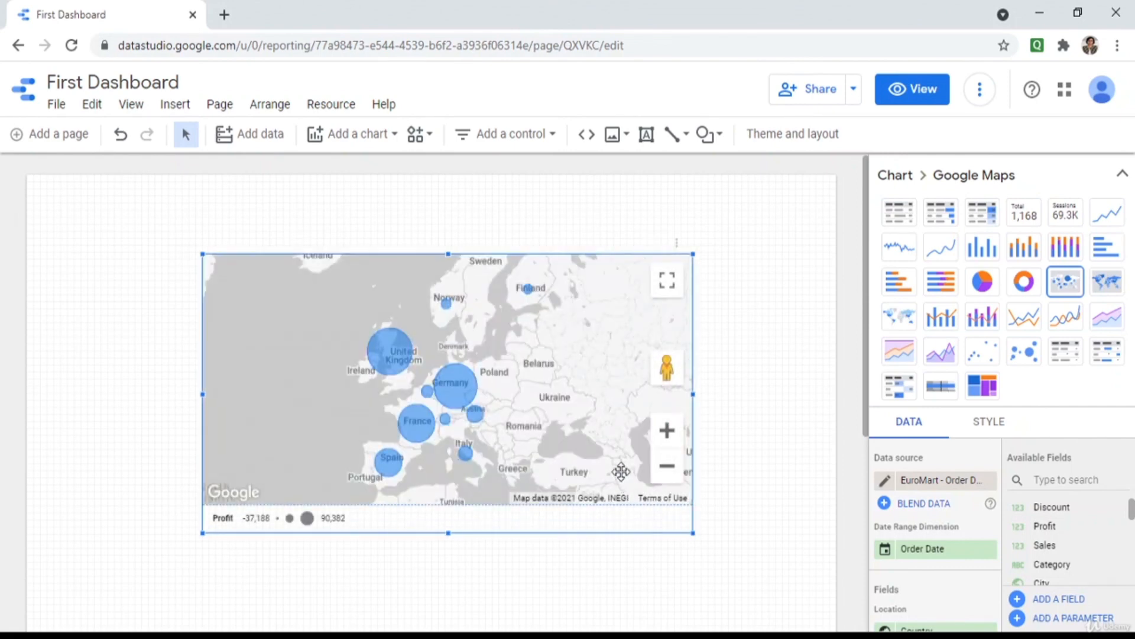
{"action": "key", "text": "Delete"}
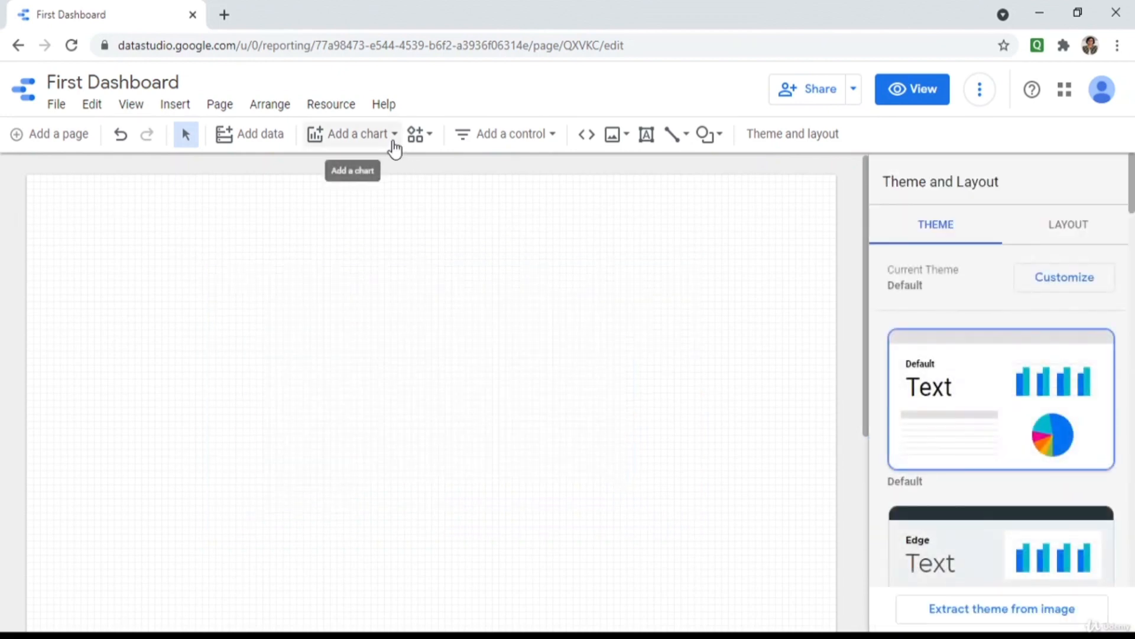
{"action": "left_click", "coordinate": [481, 141]}
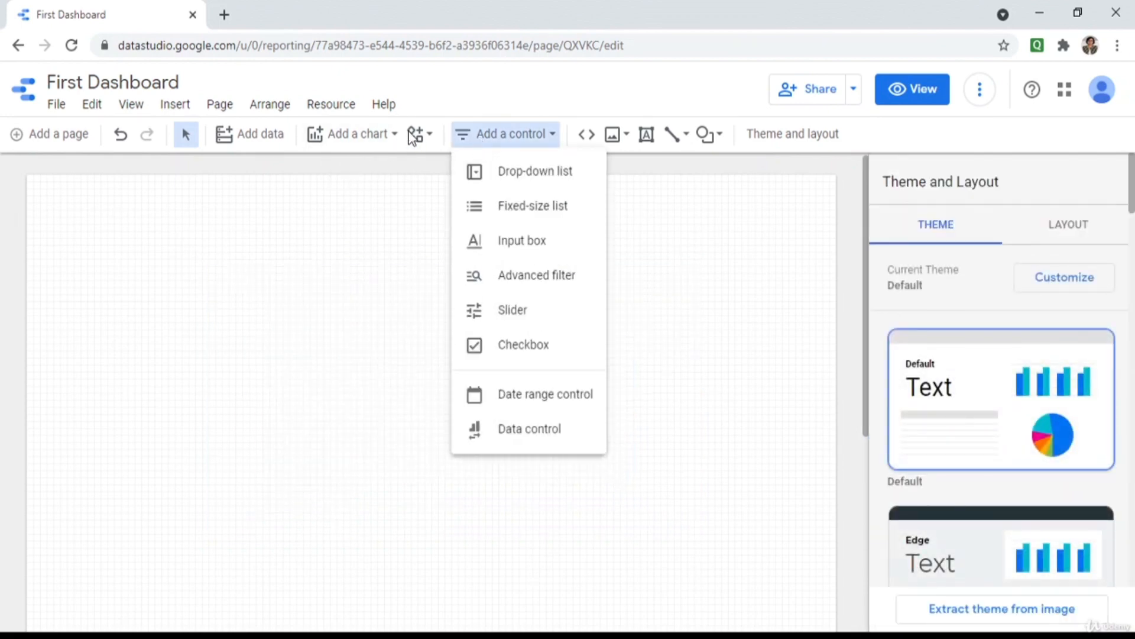
Draw a pivot table near the upper left of the page and stretch it wider.
{"action": "left_click", "coordinate": [378, 136]}
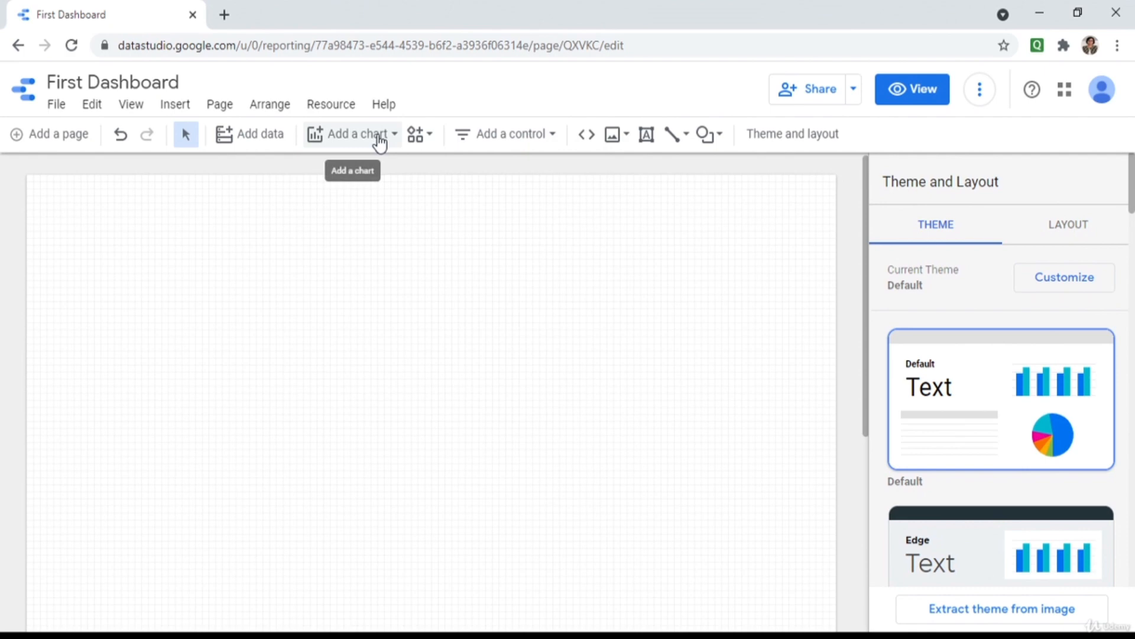
{"action": "left_click", "coordinate": [379, 140]}
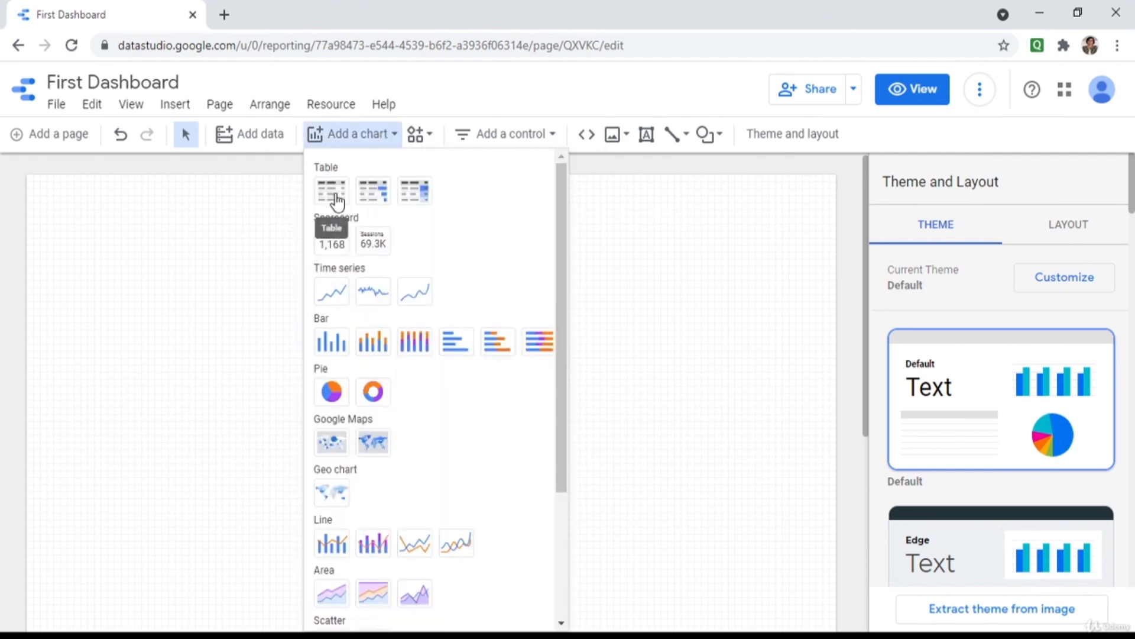
{"action": "scroll", "coordinate": [331, 408], "scroll_direction": "down", "scroll_amount": 2}
{"action": "scroll", "coordinate": [332, 414], "scroll_direction": "down", "scroll_amount": 1}
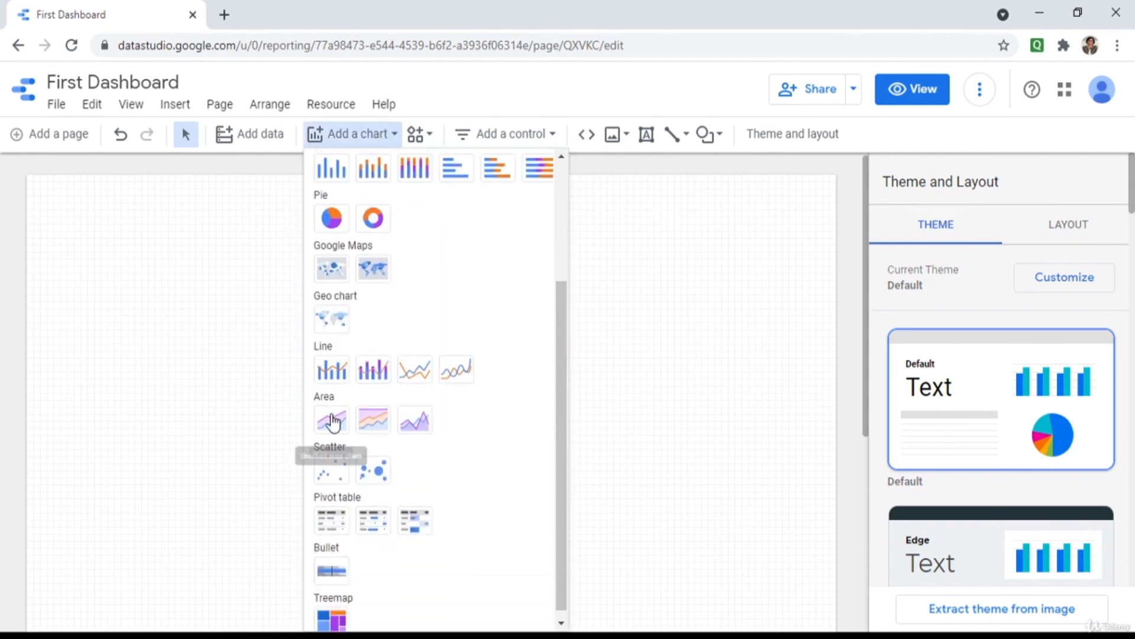
{"action": "left_click", "coordinate": [327, 520]}
{"action": "left_click_drag", "start_coordinate": [147, 233], "coordinate": [405, 430]}
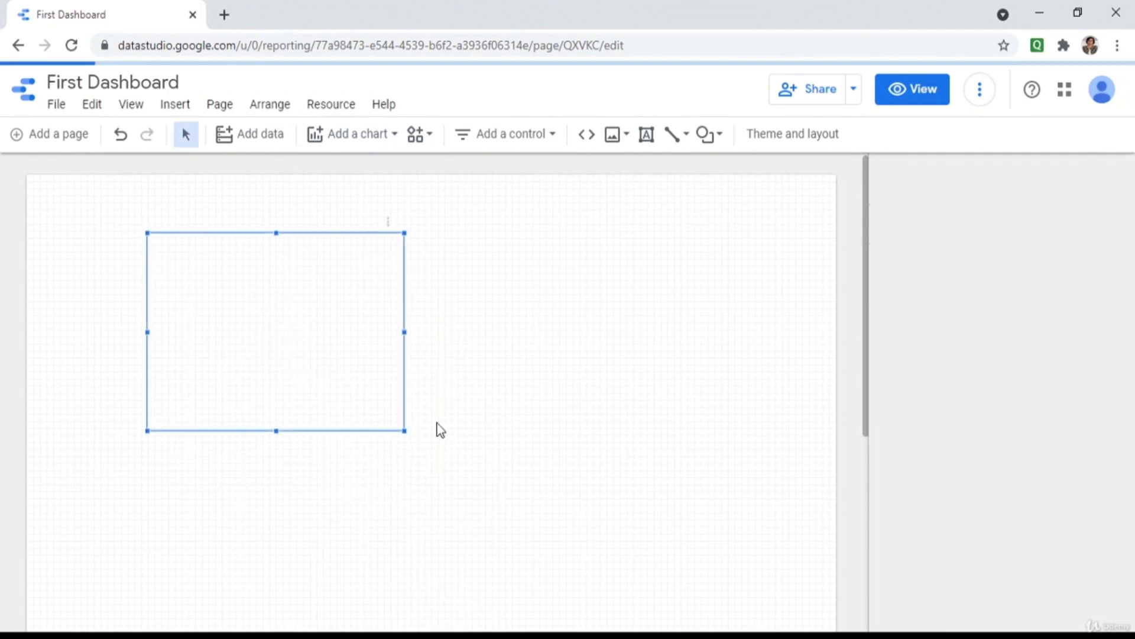
{"action": "left_click_drag", "start_coordinate": [403, 430], "coordinate": [625, 450]}
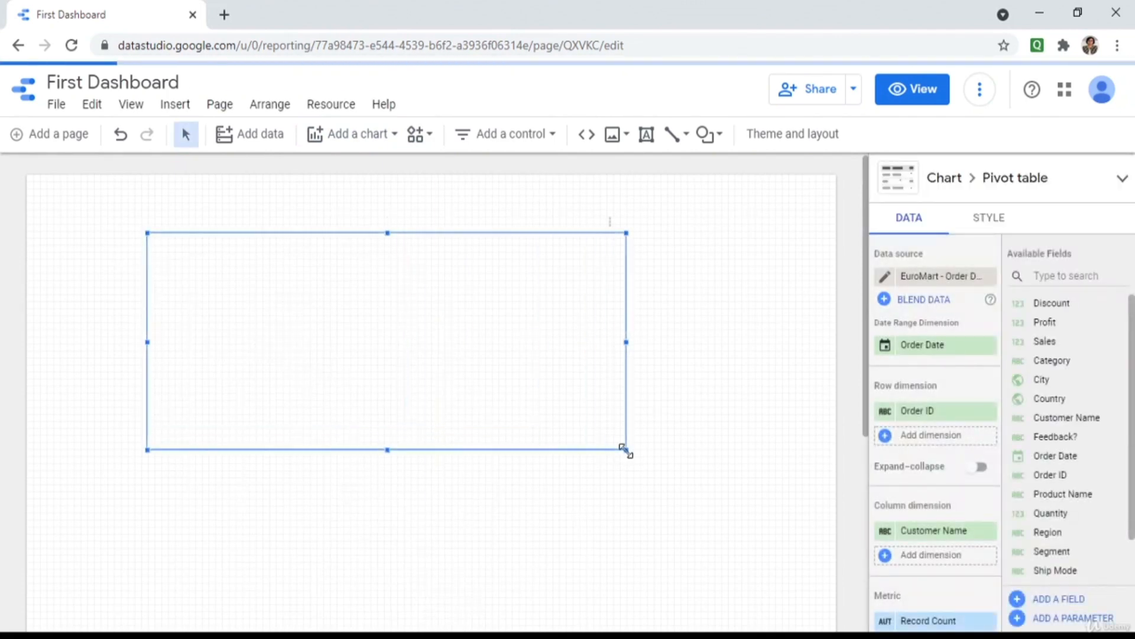
Switch the pivot table's data source to Sales Data TechABC.
{"action": "left_click", "coordinate": [988, 275]}
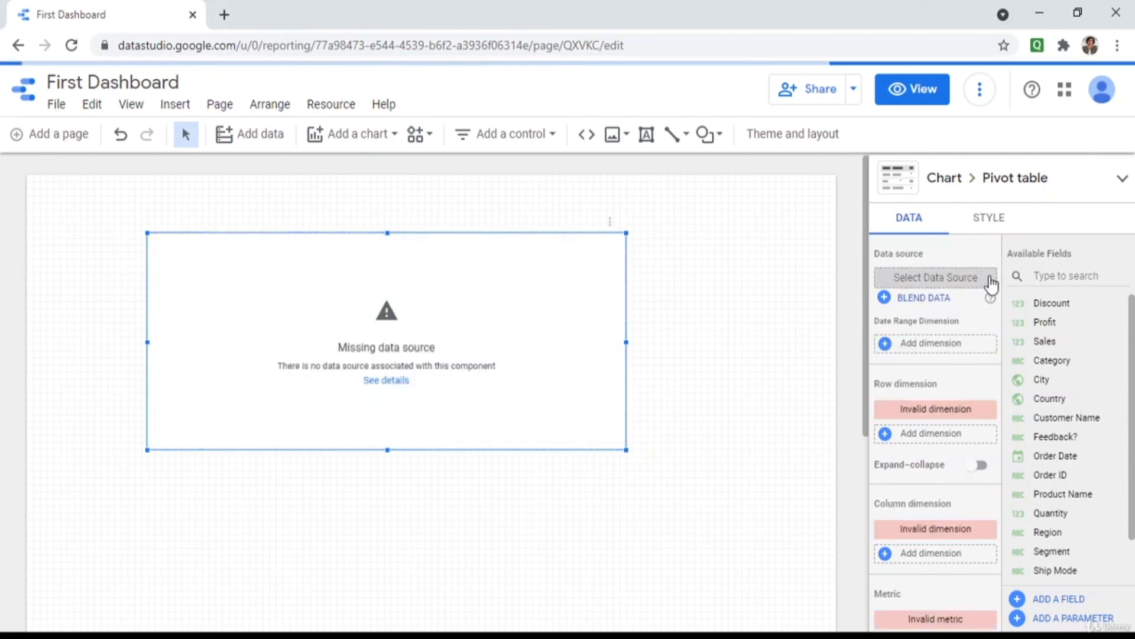
{"action": "left_click", "coordinate": [986, 277]}
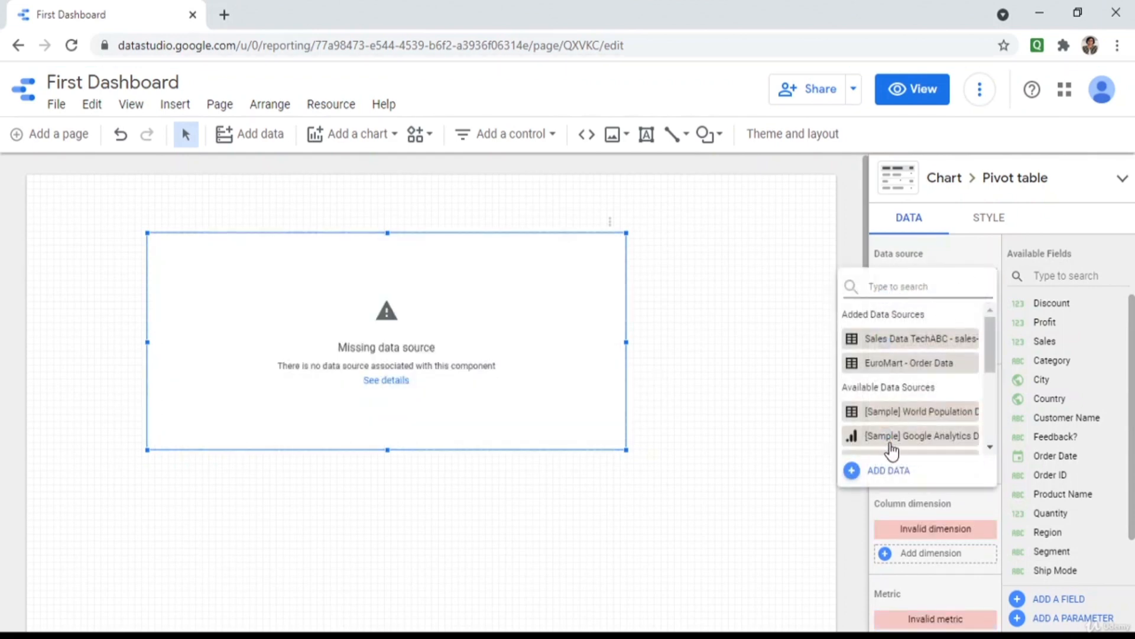
{"action": "left_click", "coordinate": [911, 337]}
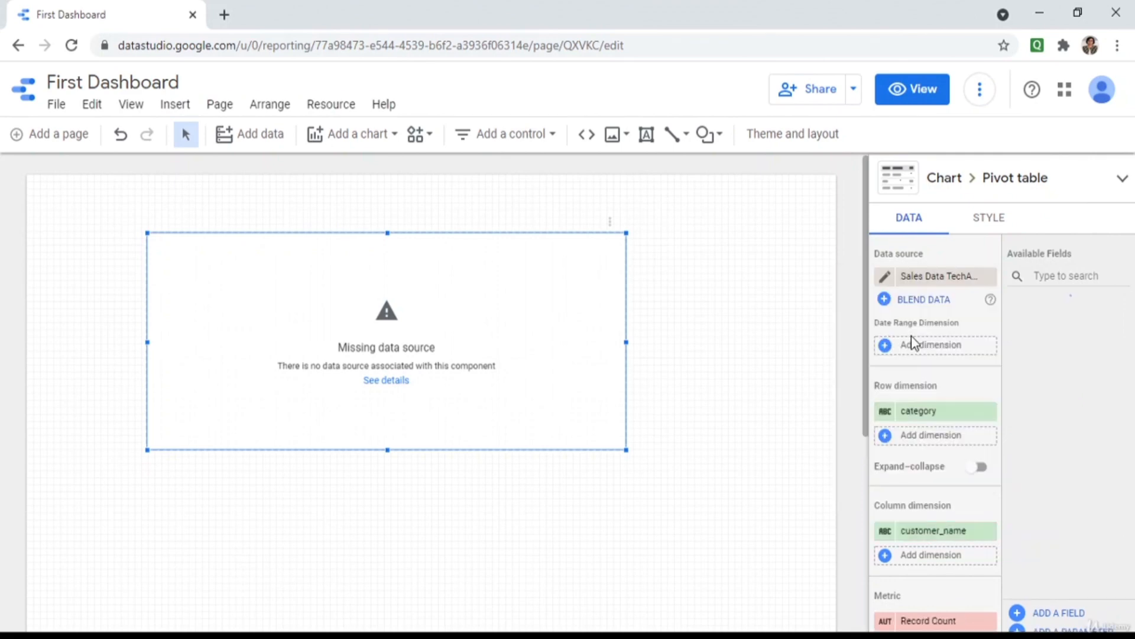
Set country as the pivot table's row dimension and date as its column dimension.
{"action": "left_click", "coordinate": [923, 412]}
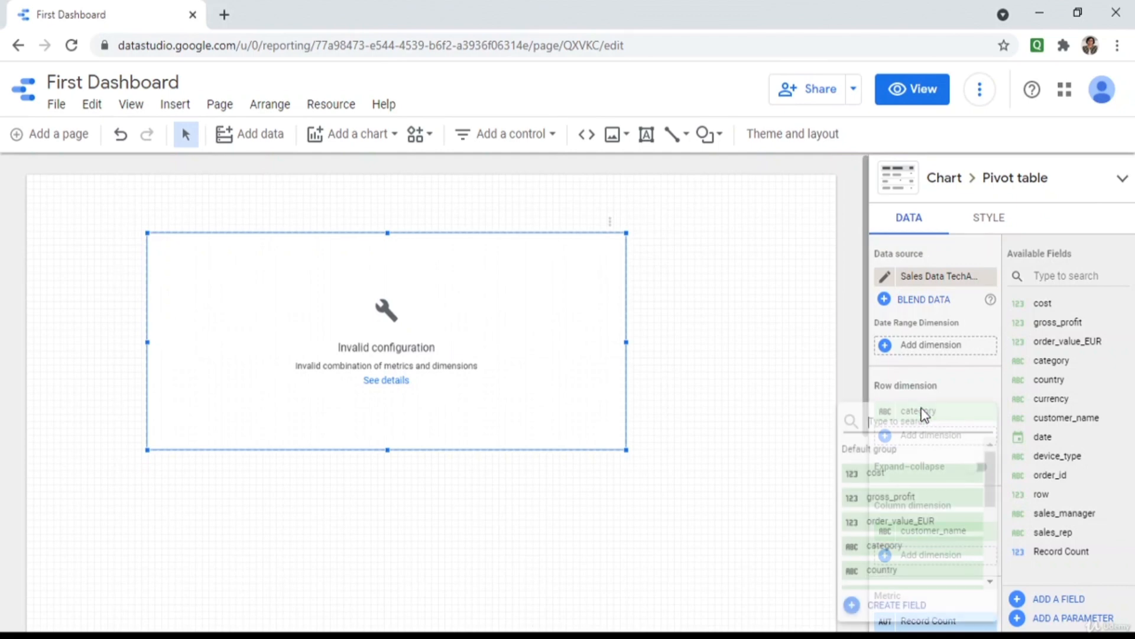
{"action": "left_click", "coordinate": [883, 571]}
{"action": "scroll", "coordinate": [906, 562], "scroll_direction": "down", "scroll_amount": 2}
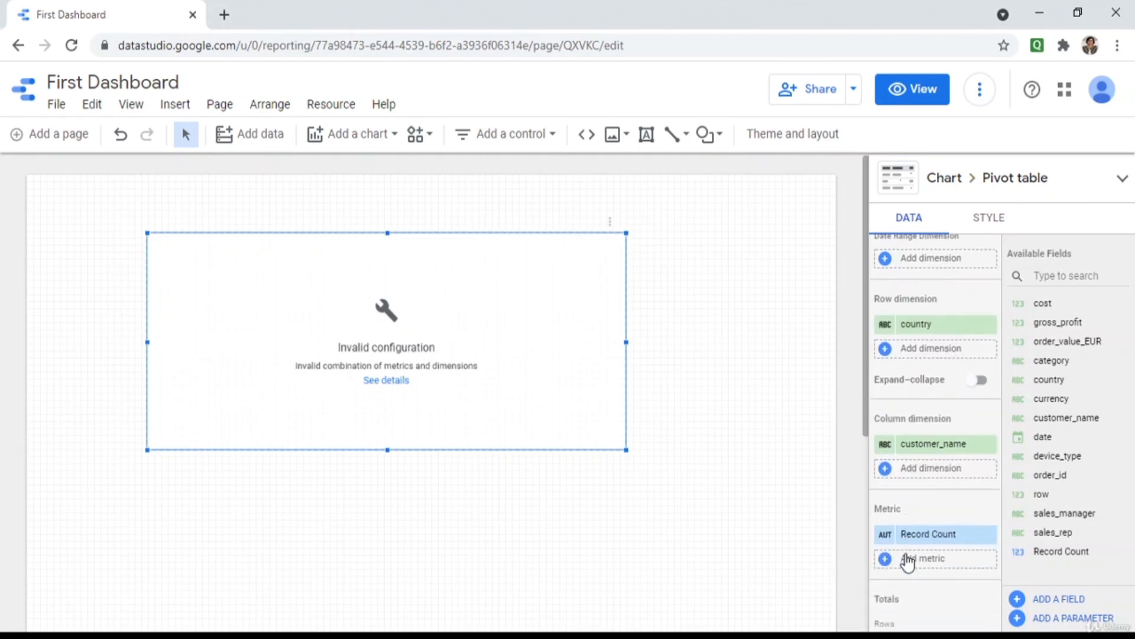
{"action": "left_click", "coordinate": [943, 453]}
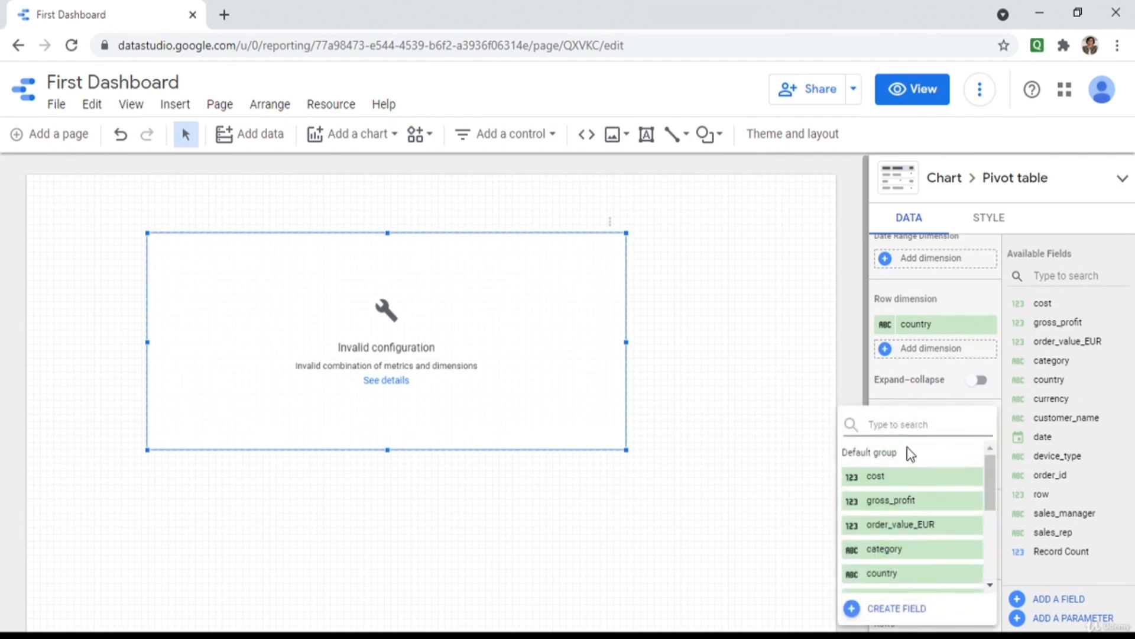
{"action": "left_click", "coordinate": [915, 501]}
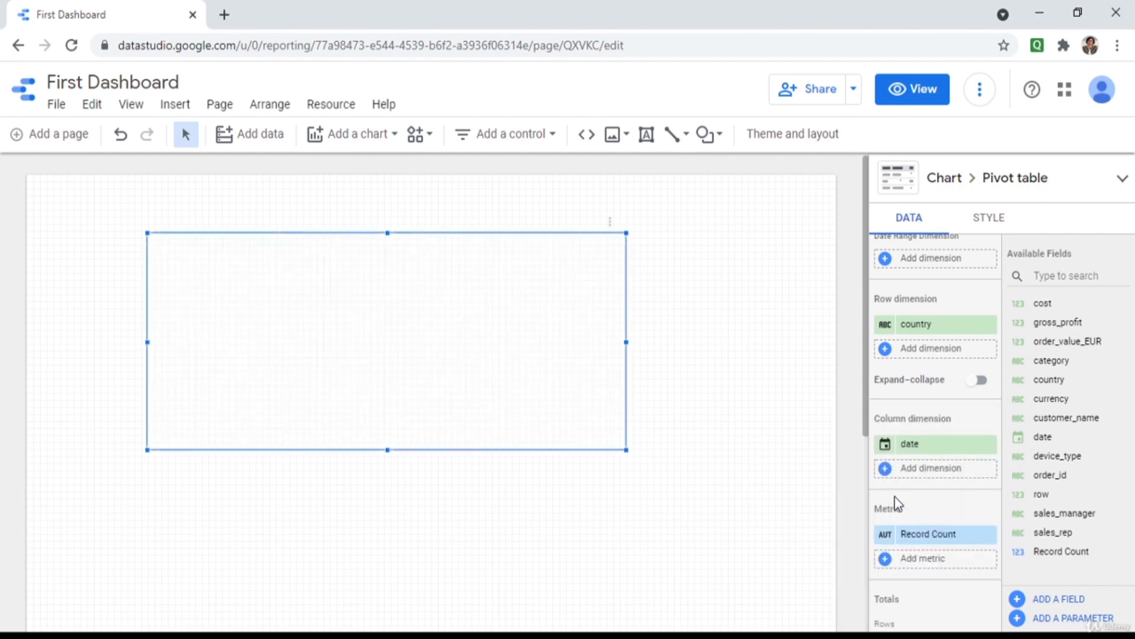
Group the pivot table's date columns by Year.
{"action": "left_click", "coordinate": [887, 444]}
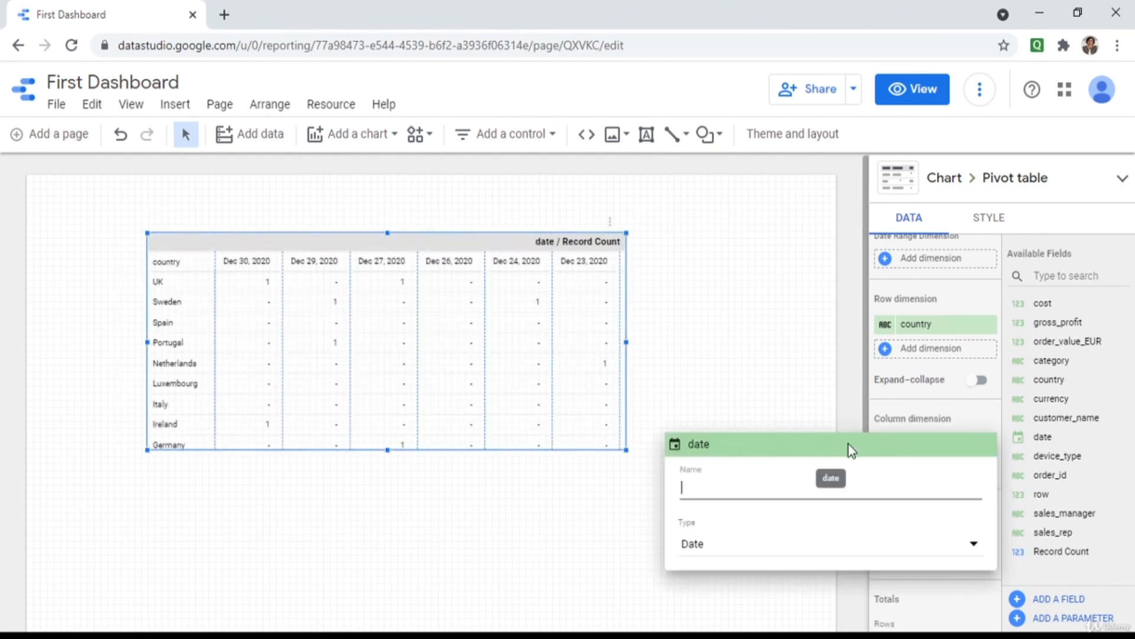
{"action": "left_click", "coordinate": [711, 544]}
{"action": "mouse_move", "coordinate": [734, 493]}
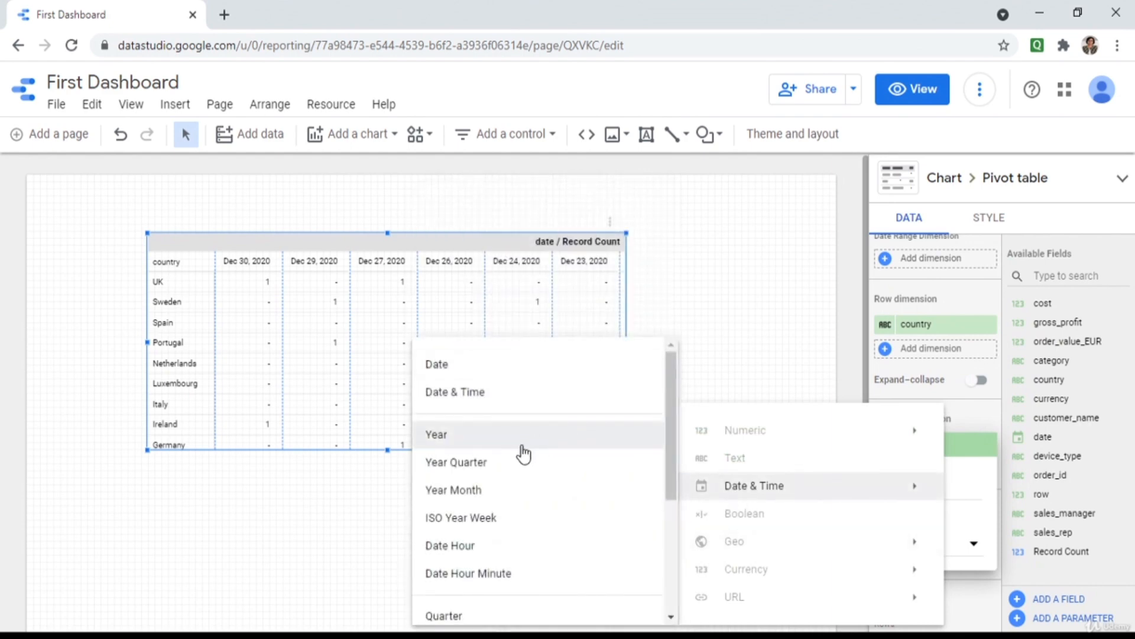
{"action": "left_click", "coordinate": [524, 435]}
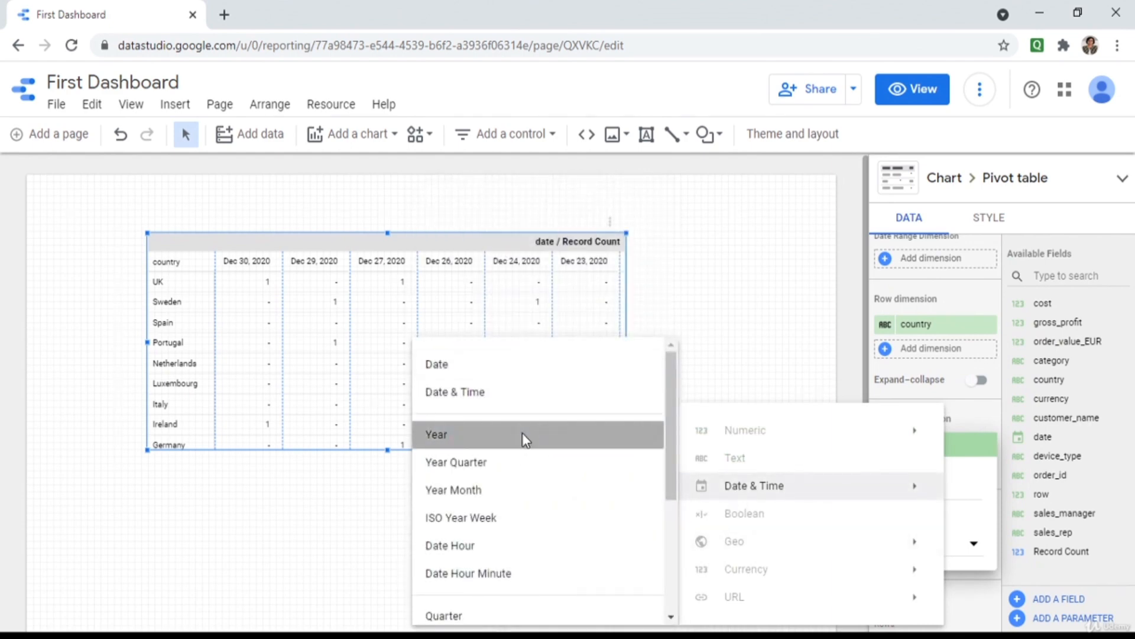
{"action": "left_click", "coordinate": [744, 347]}
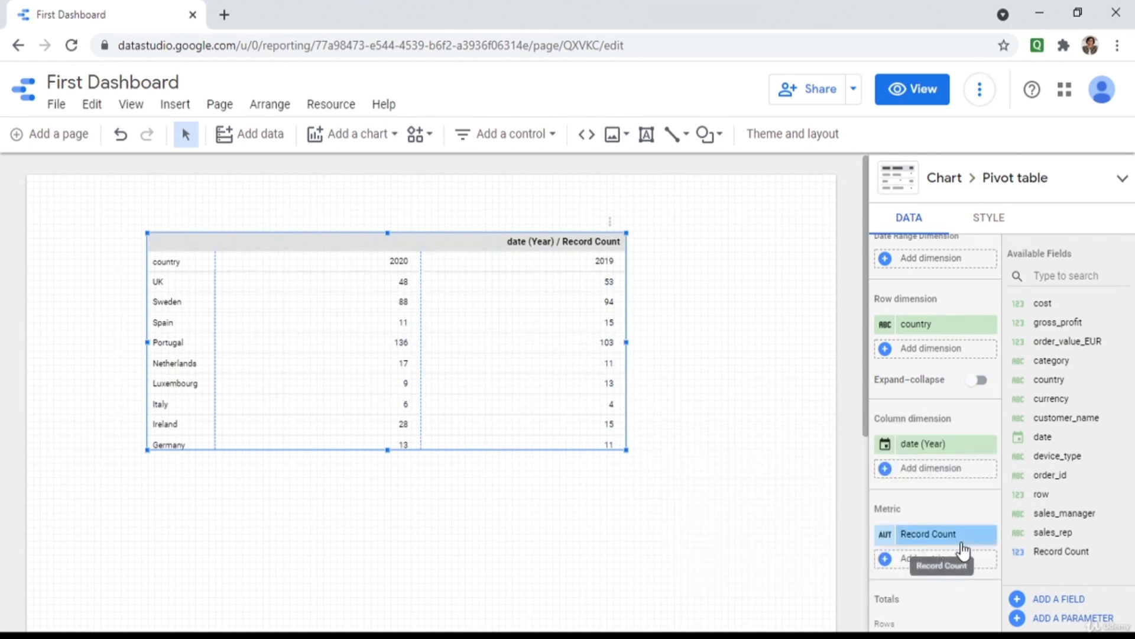
Make the pivot table sum gross_profit and move it lower on the page.
{"action": "left_click", "coordinate": [987, 535]}
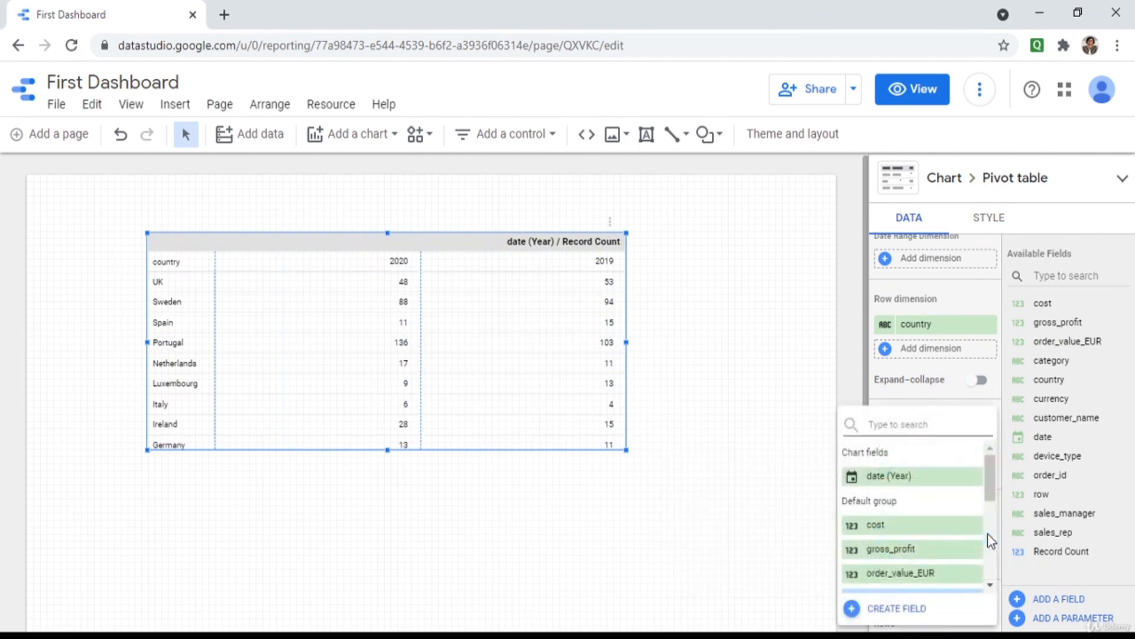
{"action": "left_click", "coordinate": [916, 553]}
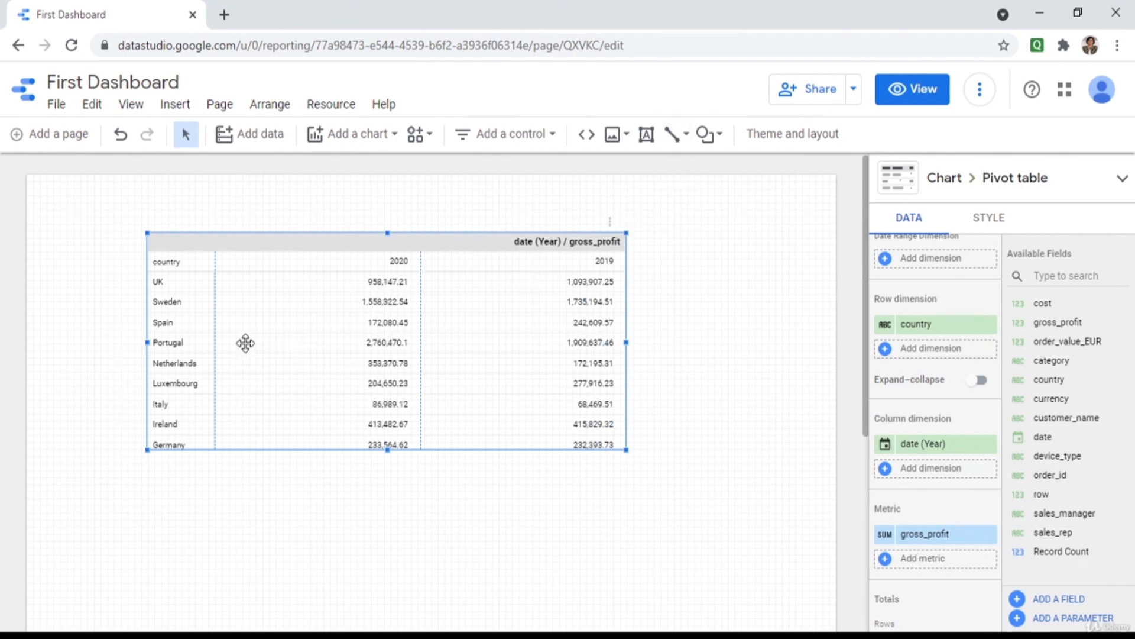
{"action": "left_click_drag", "start_coordinate": [292, 351], "coordinate": [276, 416]}
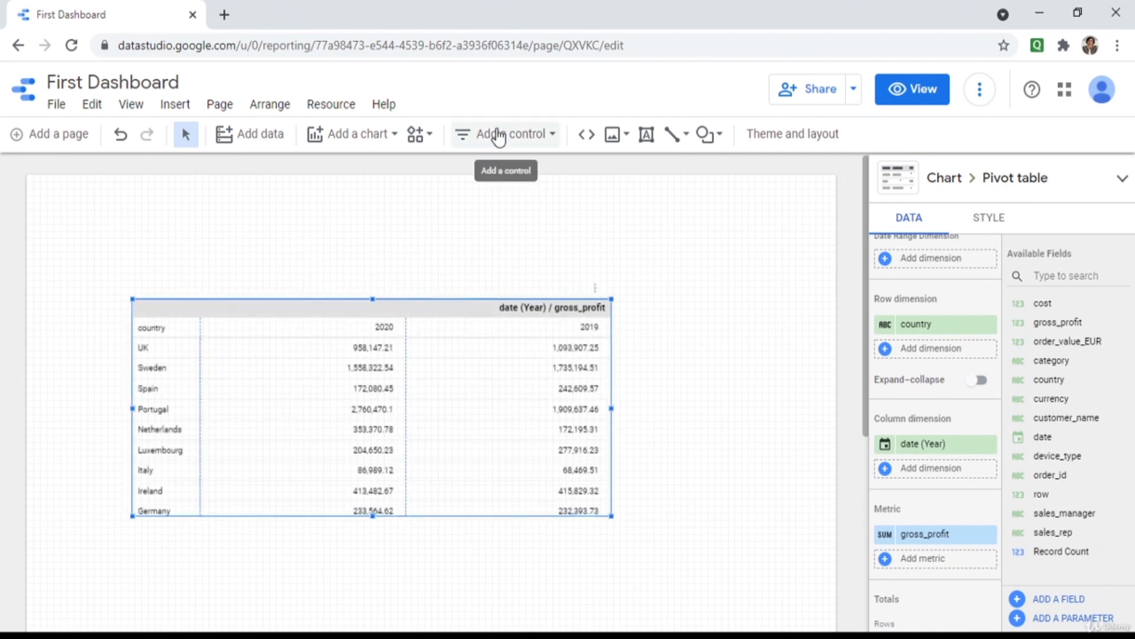
Place a country drop-down list control above the pivot table, then switch to View mode.
{"action": "left_click", "coordinate": [537, 141]}
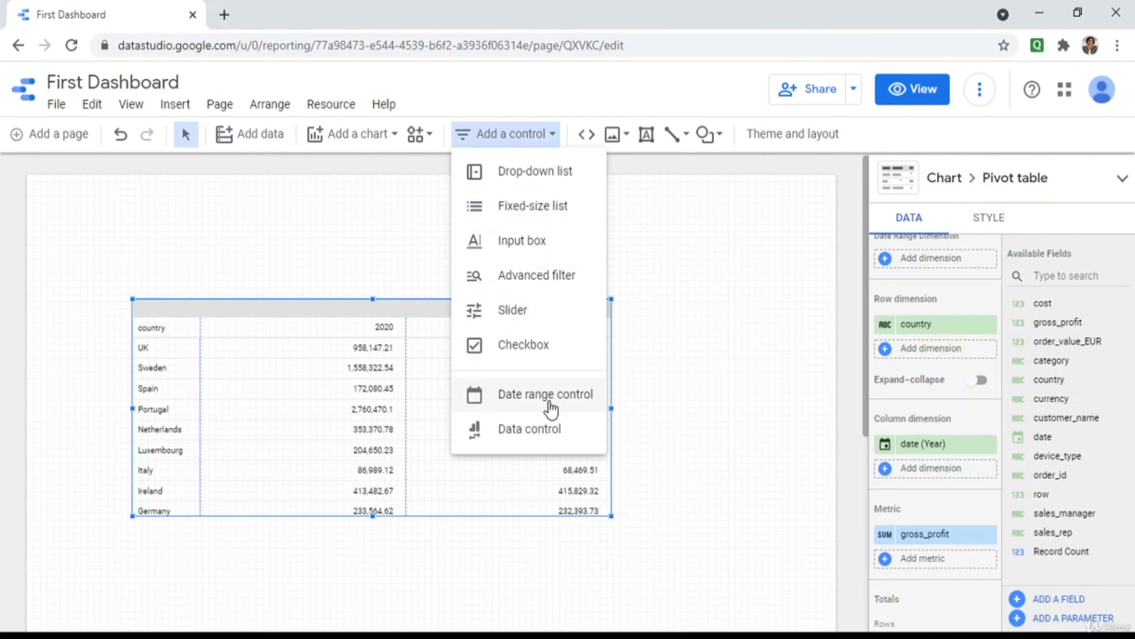
{"action": "left_click", "coordinate": [550, 173]}
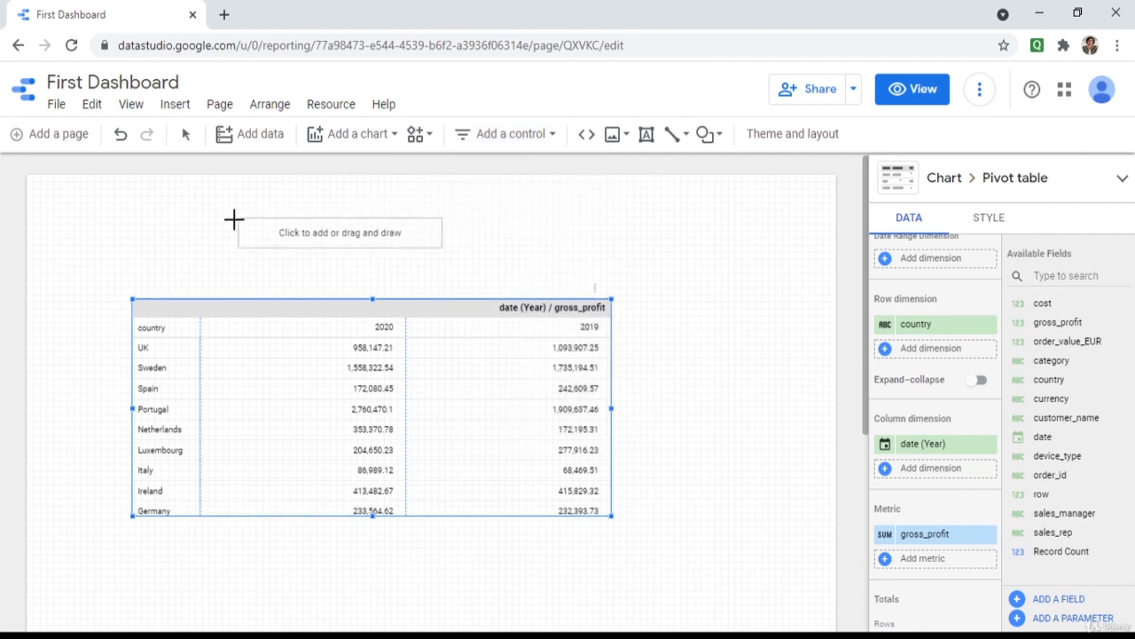
{"action": "left_click", "coordinate": [179, 217]}
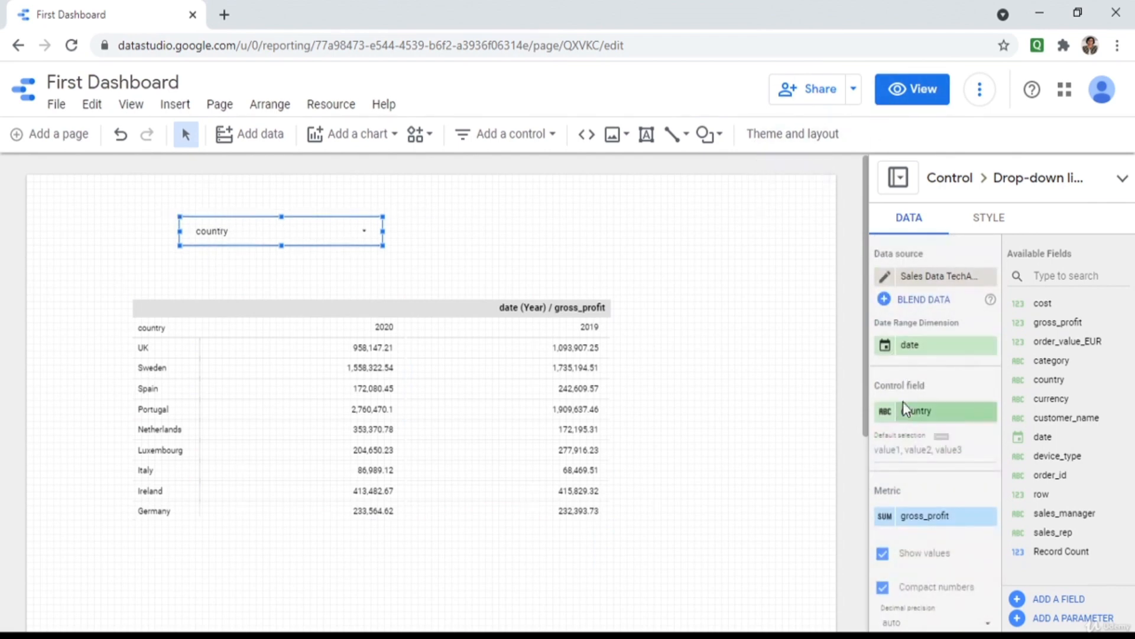
{"action": "left_click", "coordinate": [940, 95]}
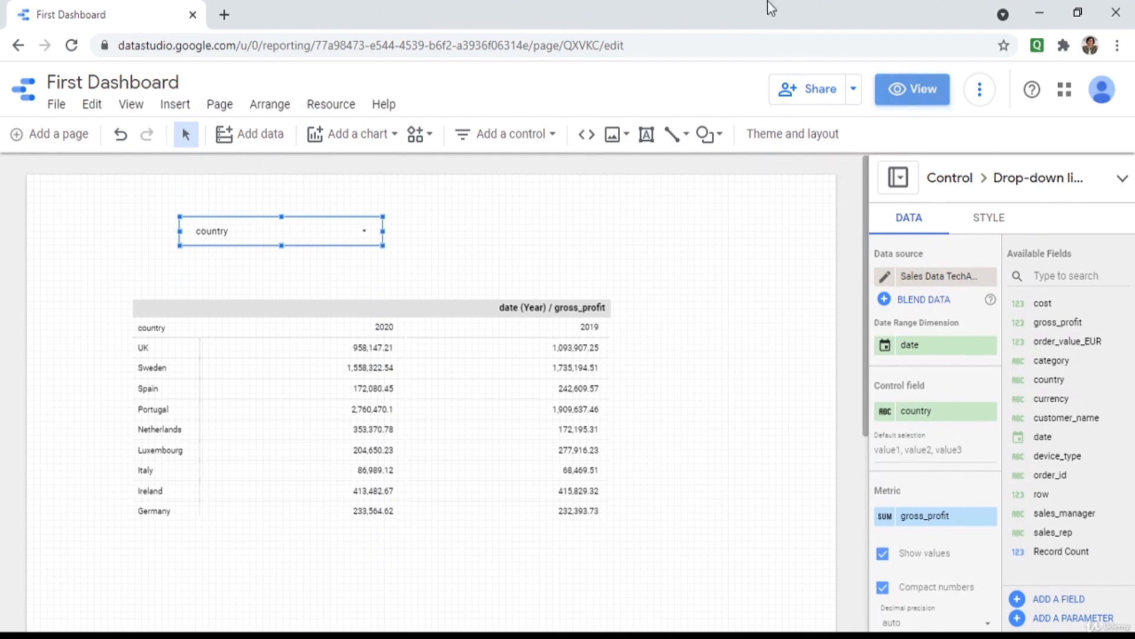
Filter the country drop-down to UK only (958,147.21 for 2020, 1,093,907.25 for 2019), then resume editing.
{"action": "left_click", "coordinate": [491, 210]}
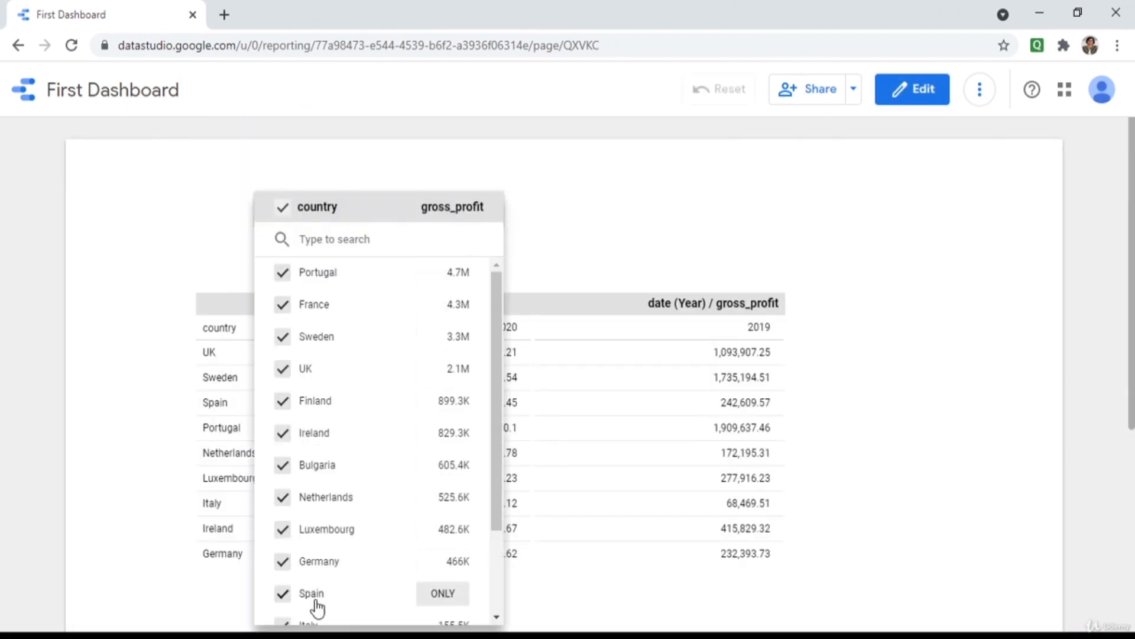
{"action": "scroll", "coordinate": [484, 466], "scroll_direction": "down", "scroll_amount": 3}
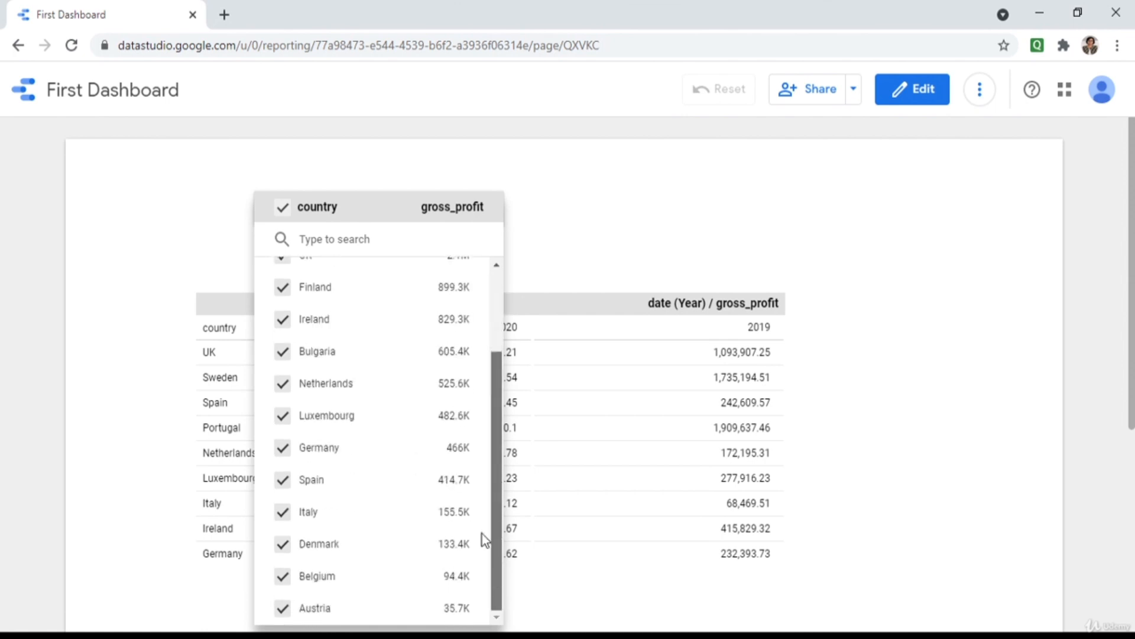
{"action": "scroll", "coordinate": [480, 565], "scroll_direction": "up", "scroll_amount": 3}
{"action": "left_click", "coordinate": [282, 304]}
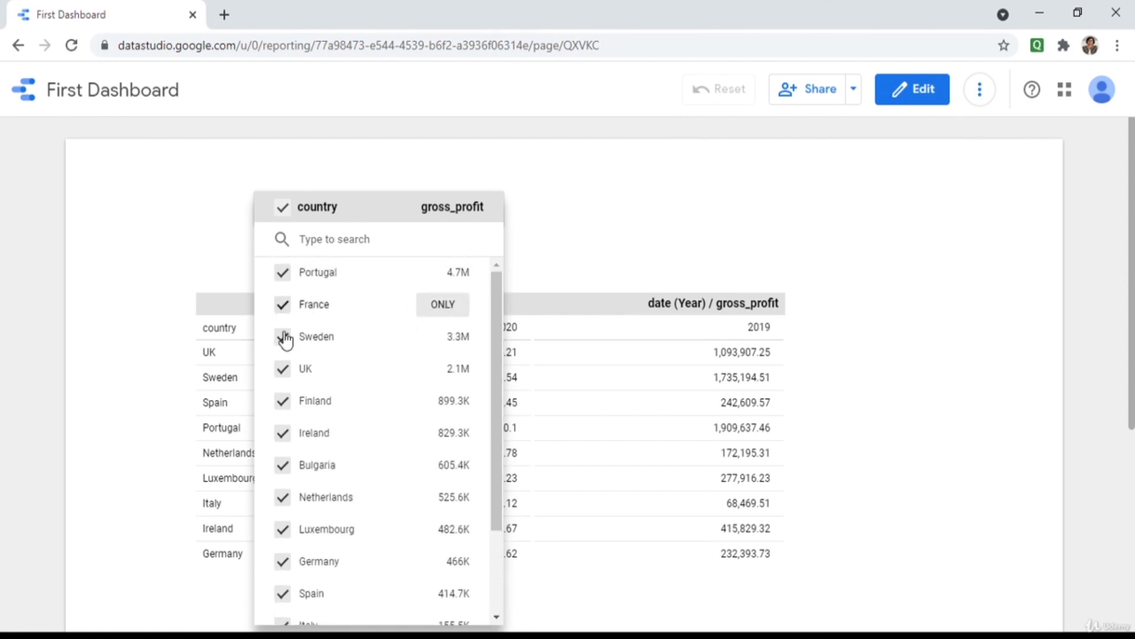
{"action": "left_click", "coordinate": [282, 337]}
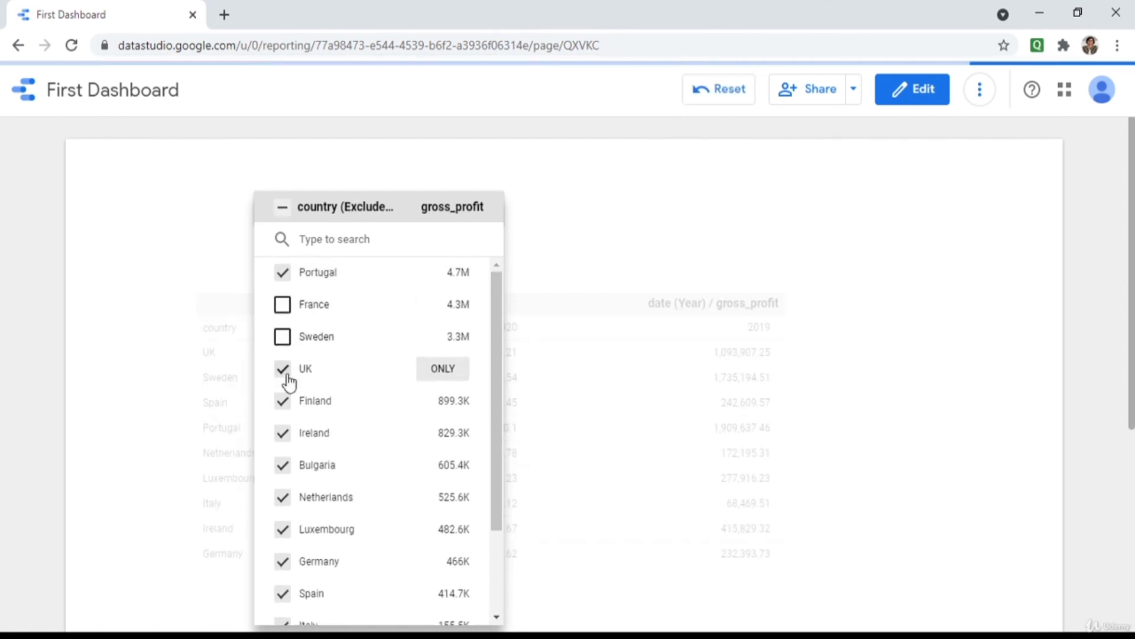
{"action": "left_click", "coordinate": [452, 375]}
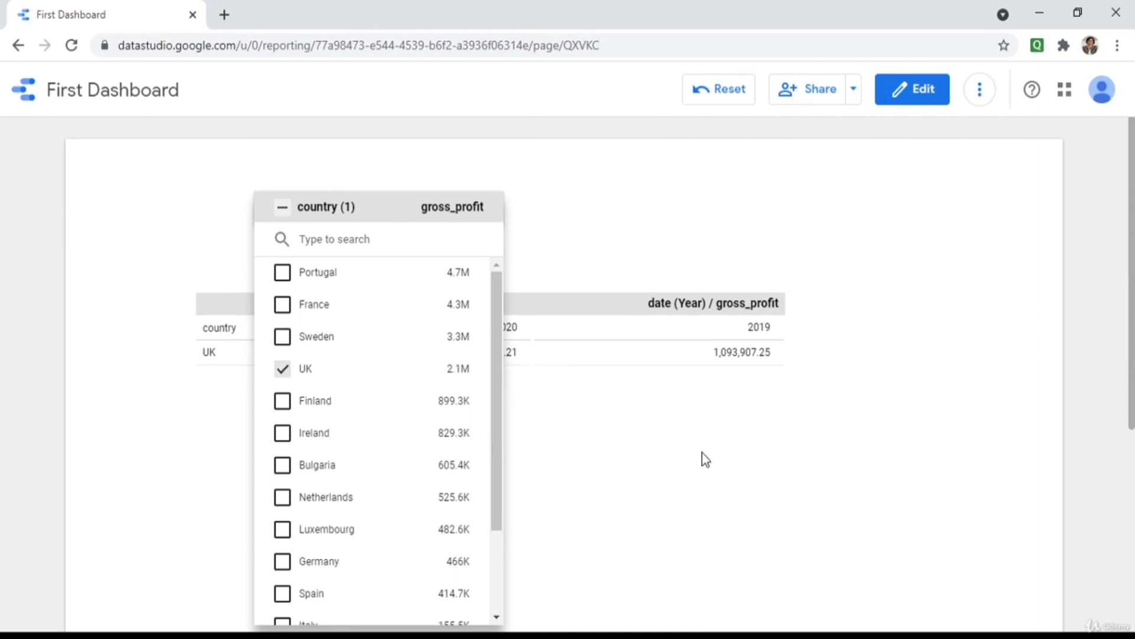
{"action": "left_click", "coordinate": [704, 459]}
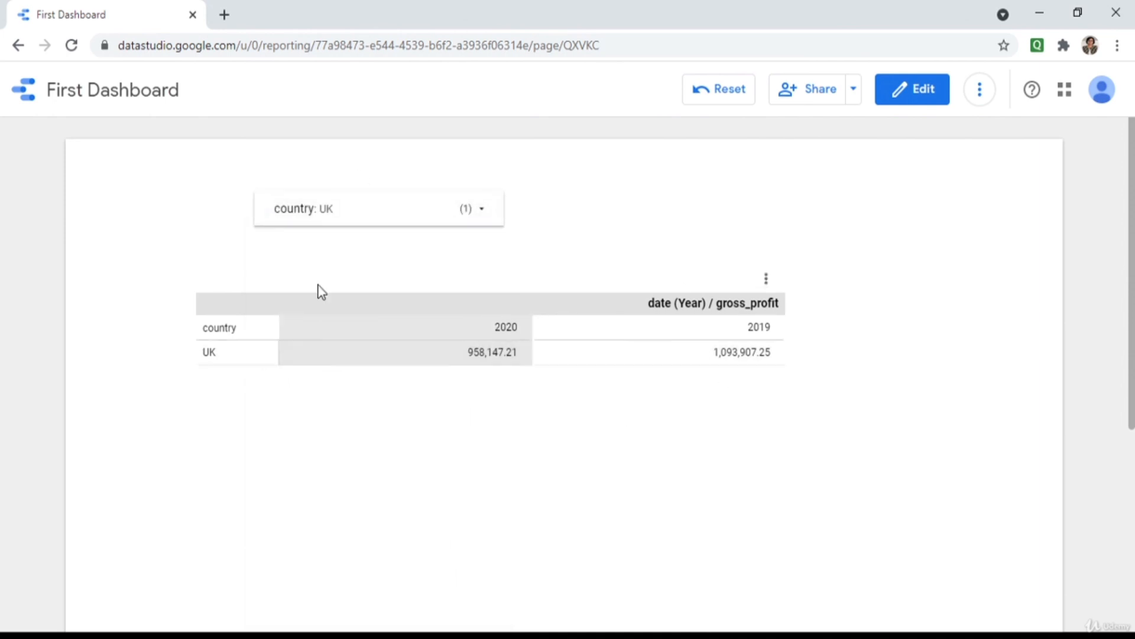
{"action": "left_click", "coordinate": [910, 89]}
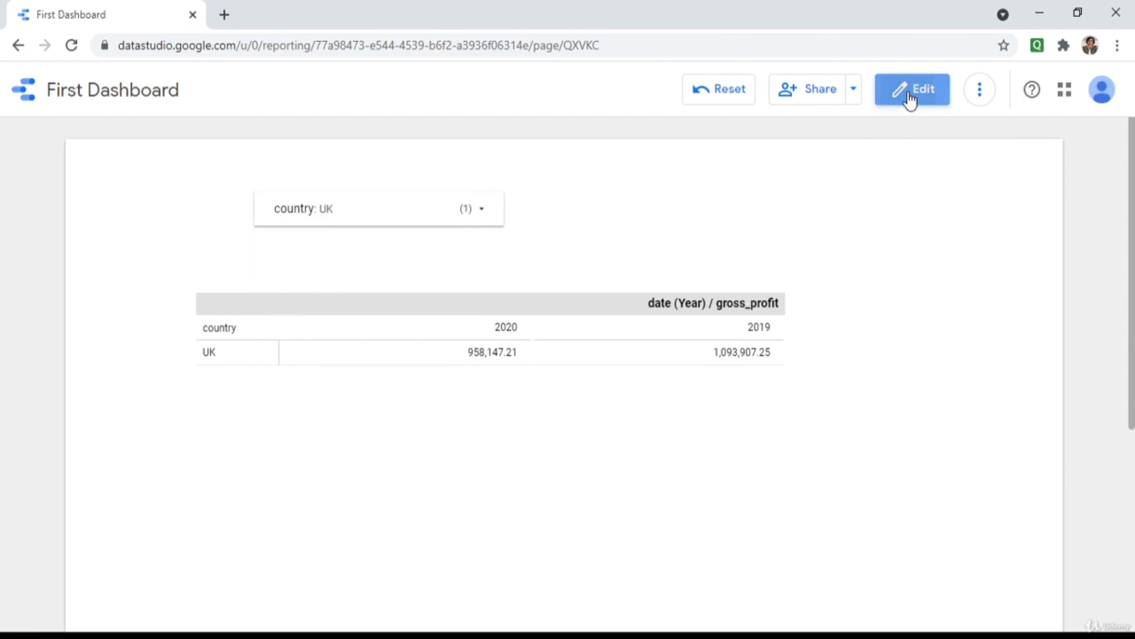
{"action": "left_click", "coordinate": [549, 135]}
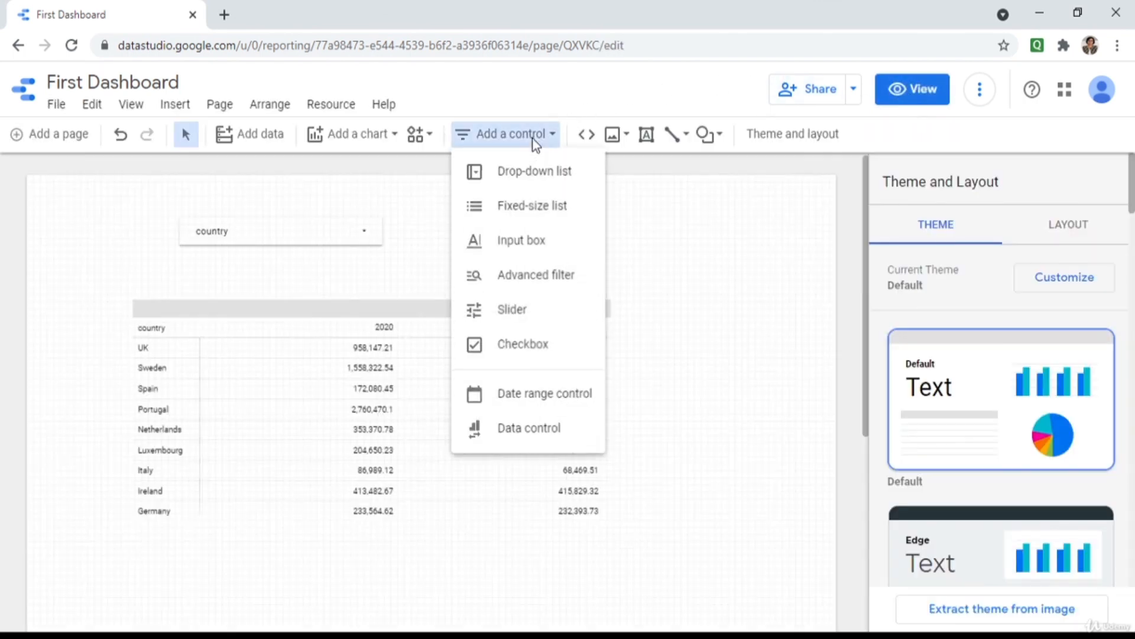
{"action": "left_click", "coordinate": [537, 204]}
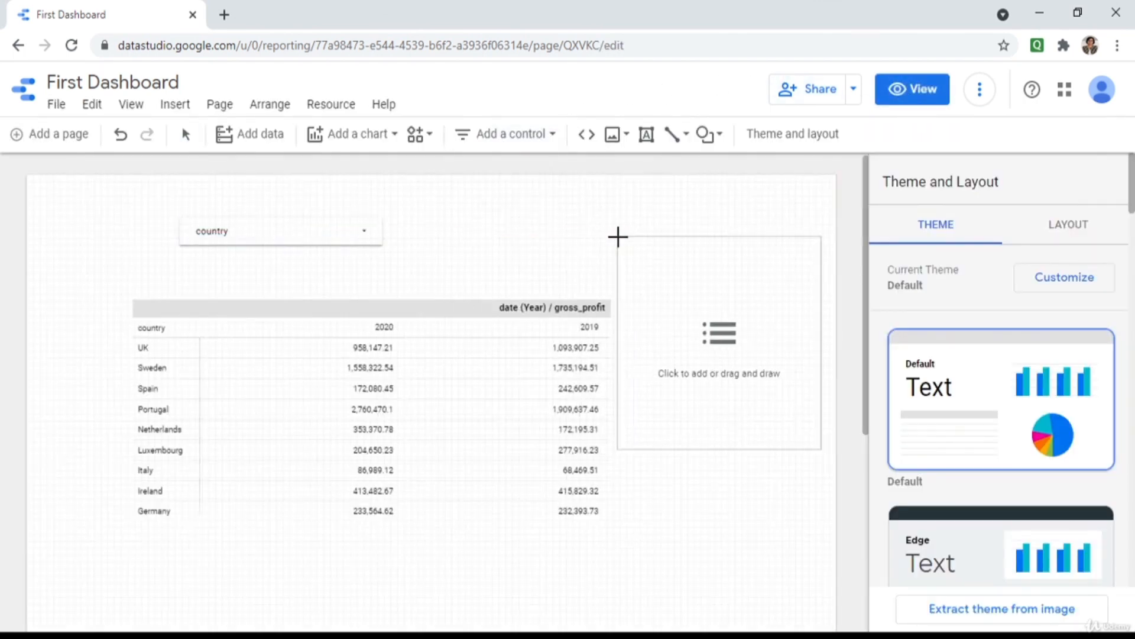
{"action": "left_click", "coordinate": [617, 235]}
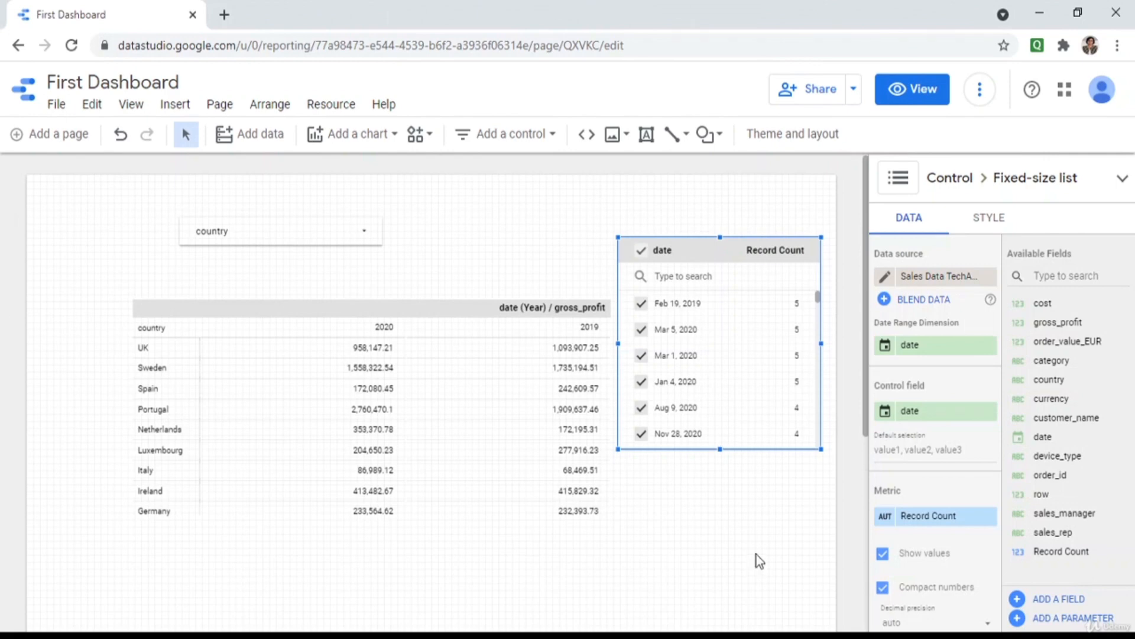
{"action": "left_click", "coordinate": [980, 414]}
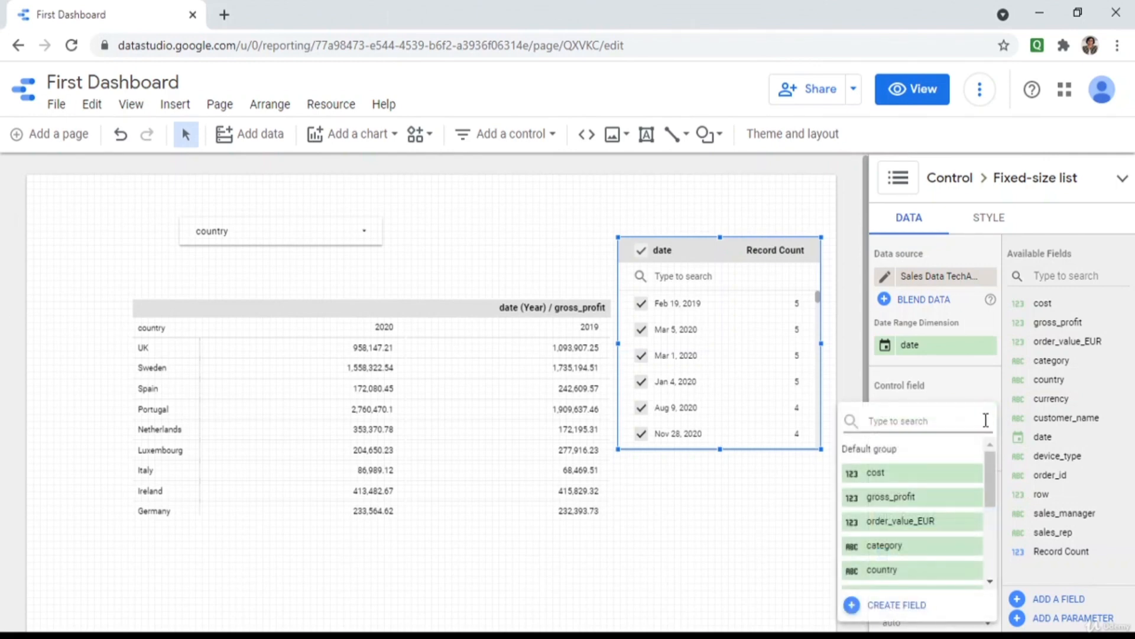
{"action": "left_click", "coordinate": [879, 570]}
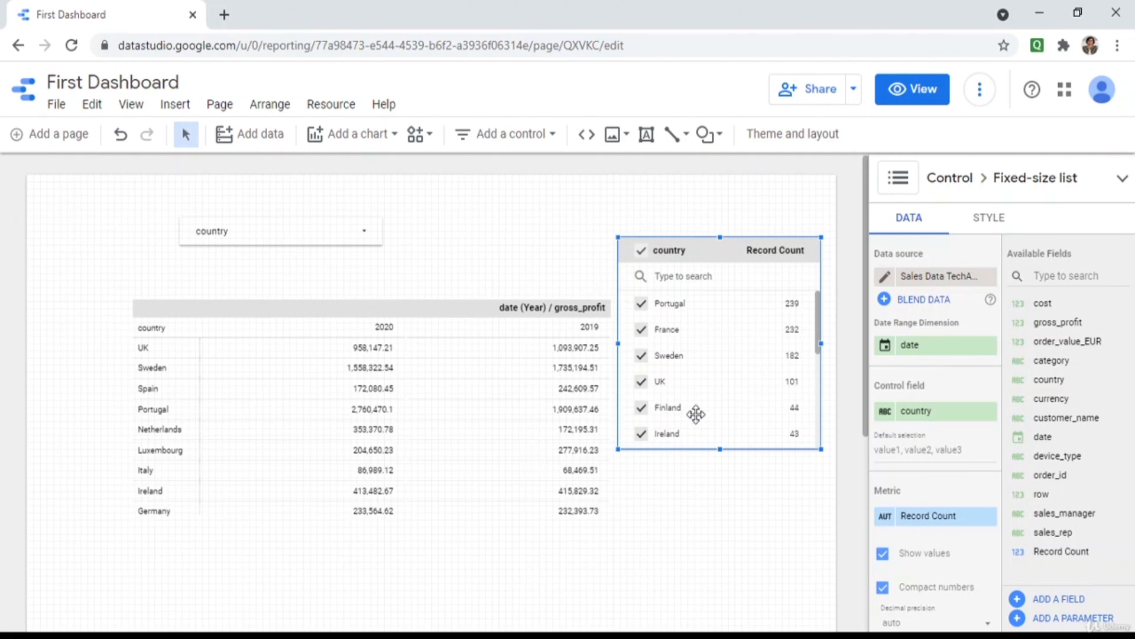
{"action": "key", "text": "Delete"}
{"action": "left_click", "coordinate": [367, 234]}
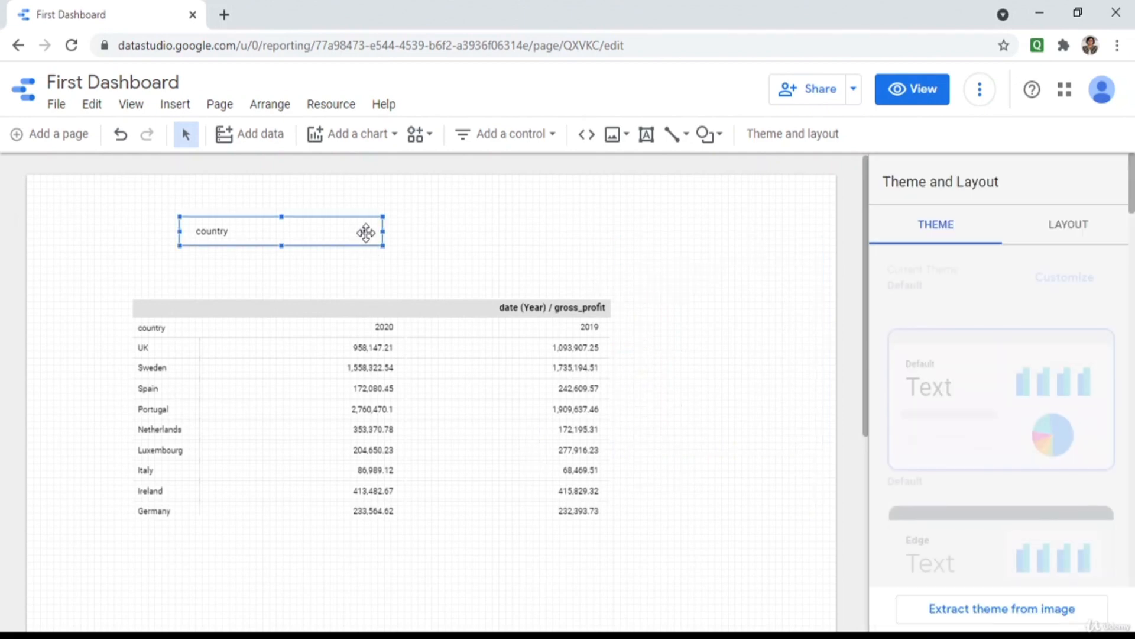
Replace the country drop-down with a text input box control right of the pivot table.
{"action": "key", "text": "Delete"}
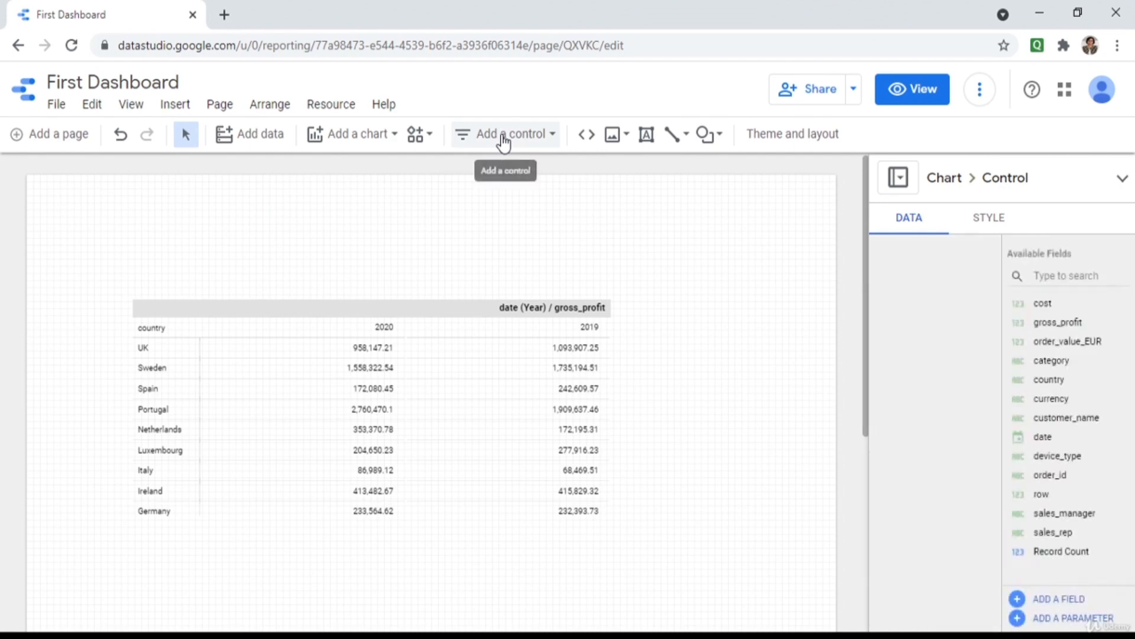
{"action": "left_click", "coordinate": [502, 135]}
{"action": "left_click", "coordinate": [509, 240]}
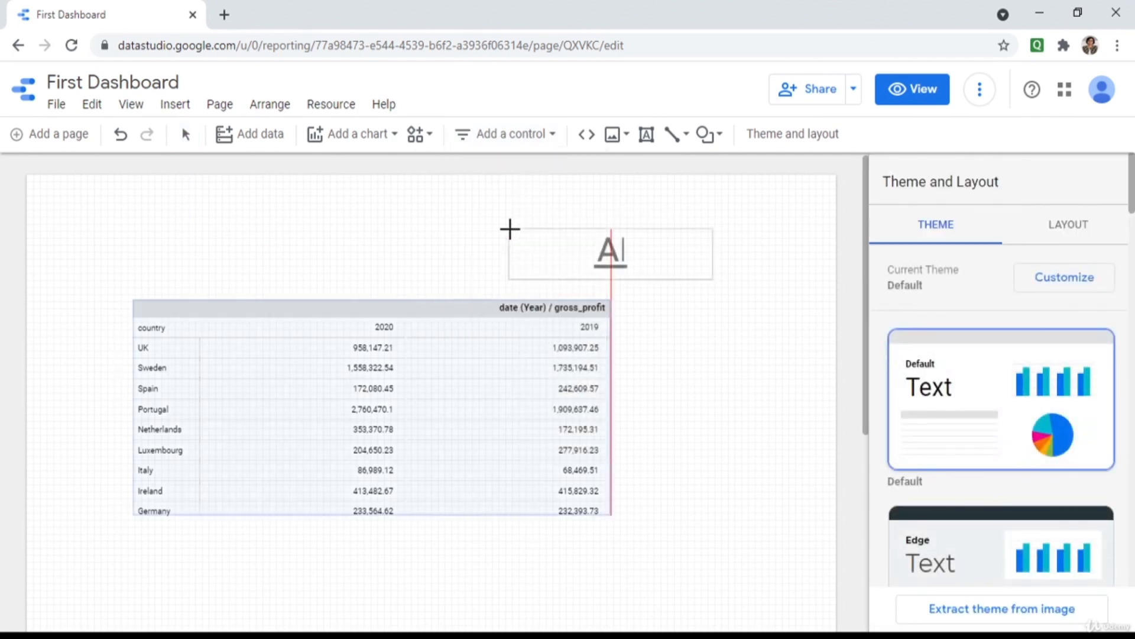
{"action": "left_click", "coordinate": [626, 297]}
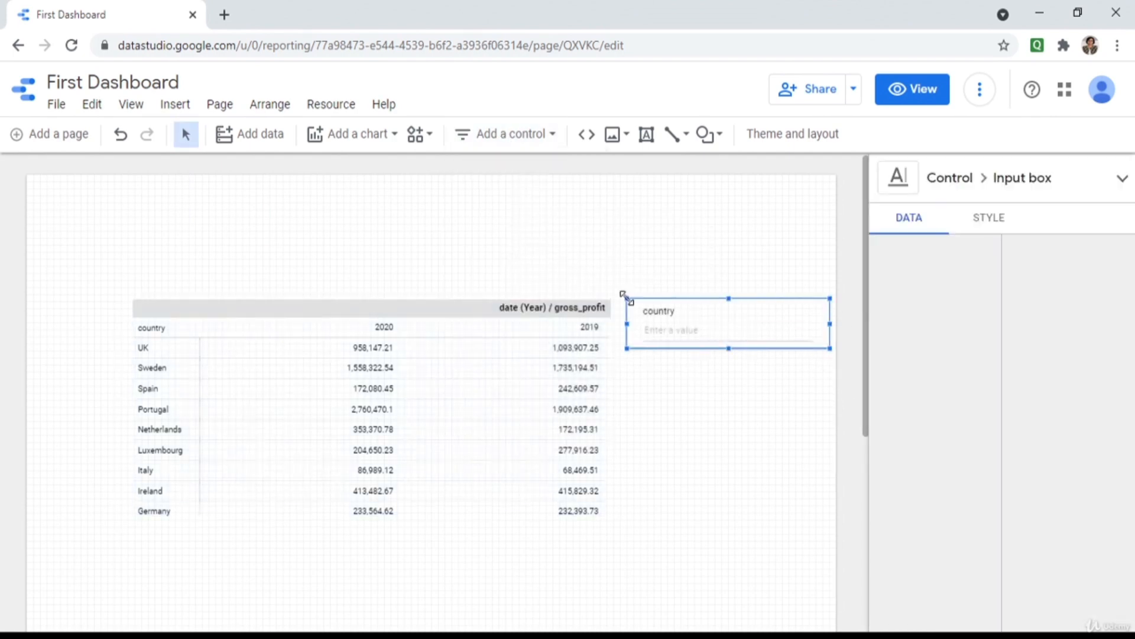
In View mode, filter the table by entering UK in the input box, then resume editing.
{"action": "left_click", "coordinate": [899, 94]}
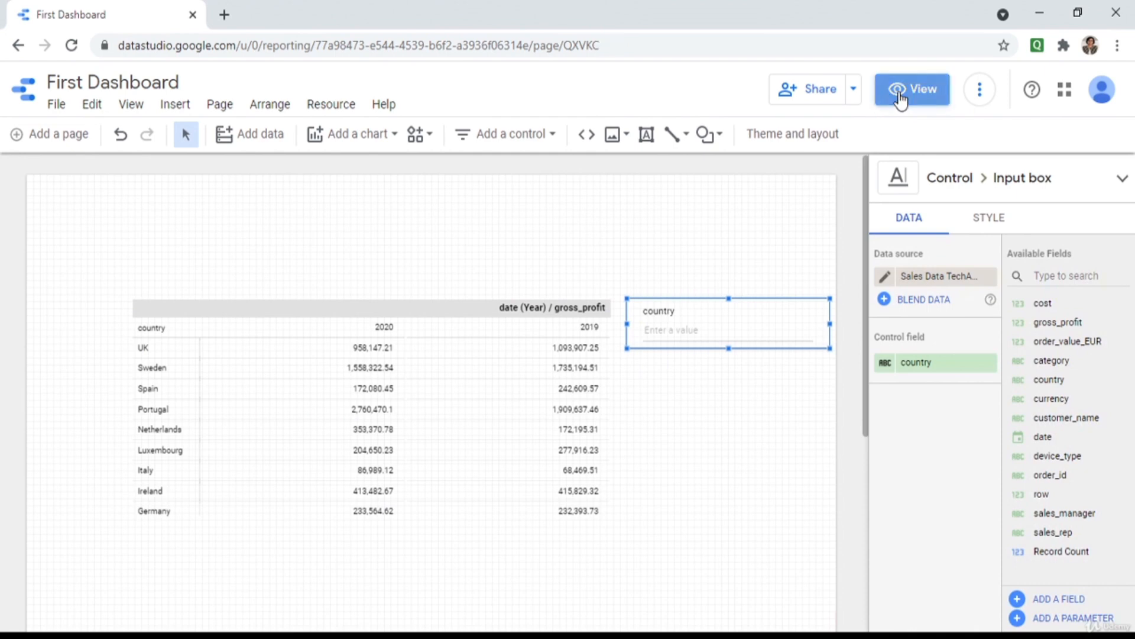
{"action": "left_click", "coordinate": [849, 335]}
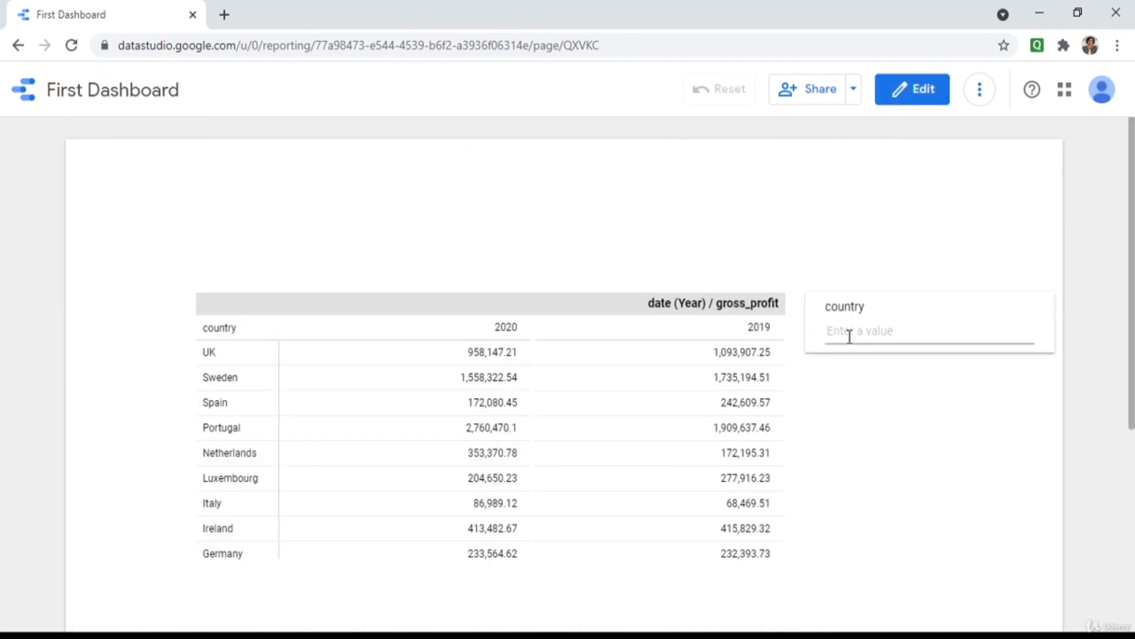
{"action": "type", "text": "UK"}
{"action": "key", "text": "Return"}
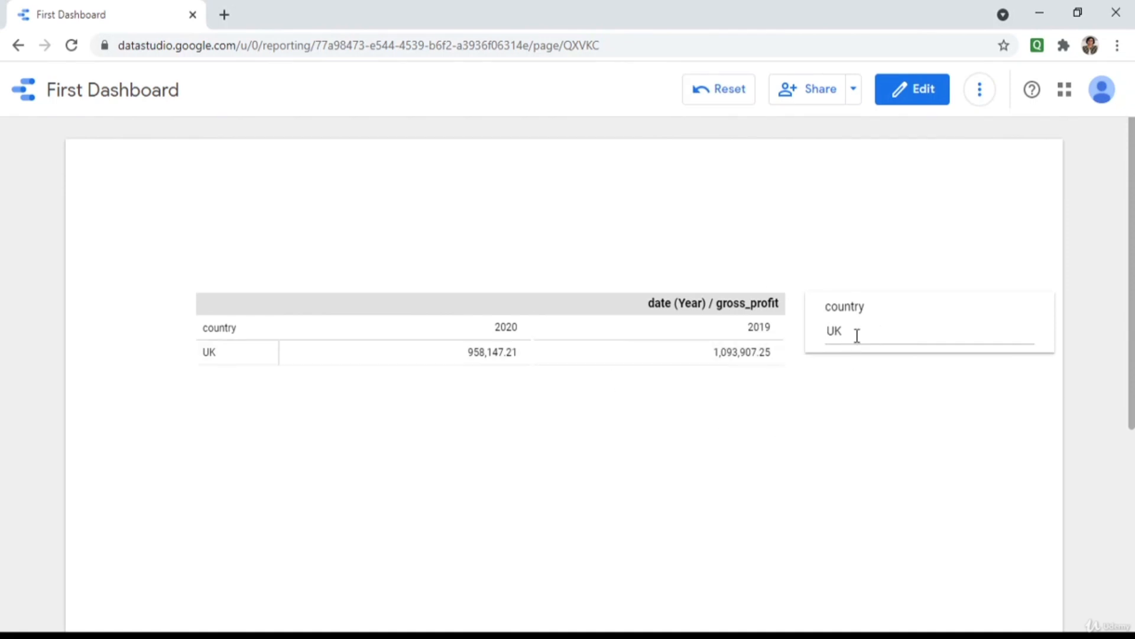
{"action": "left_click", "coordinate": [914, 89]}
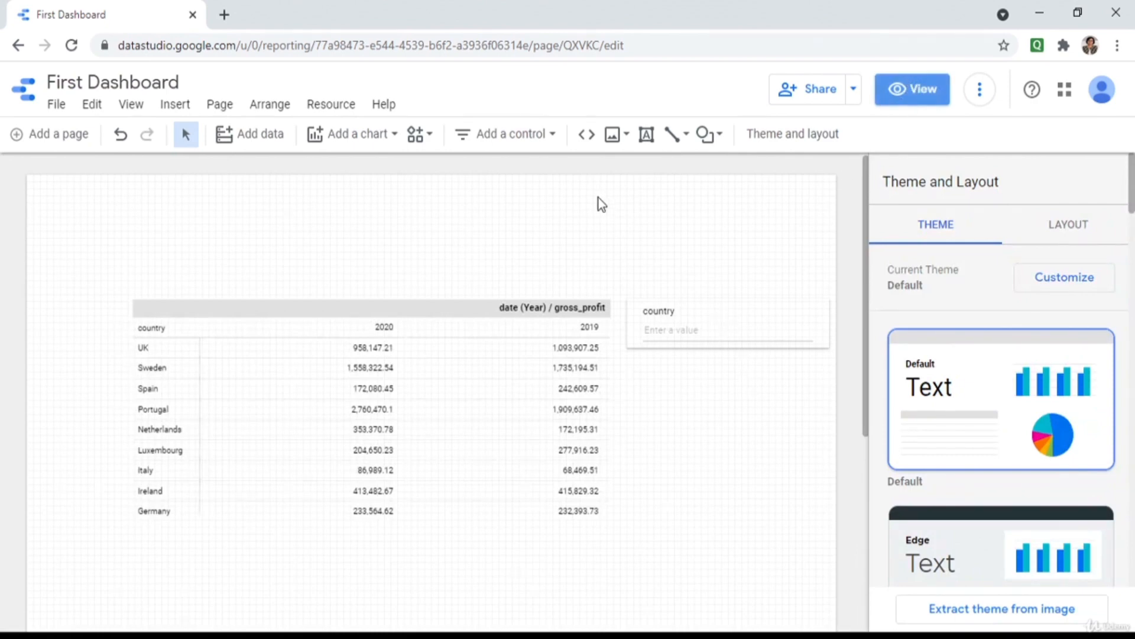
{"action": "left_click", "coordinate": [551, 135]}
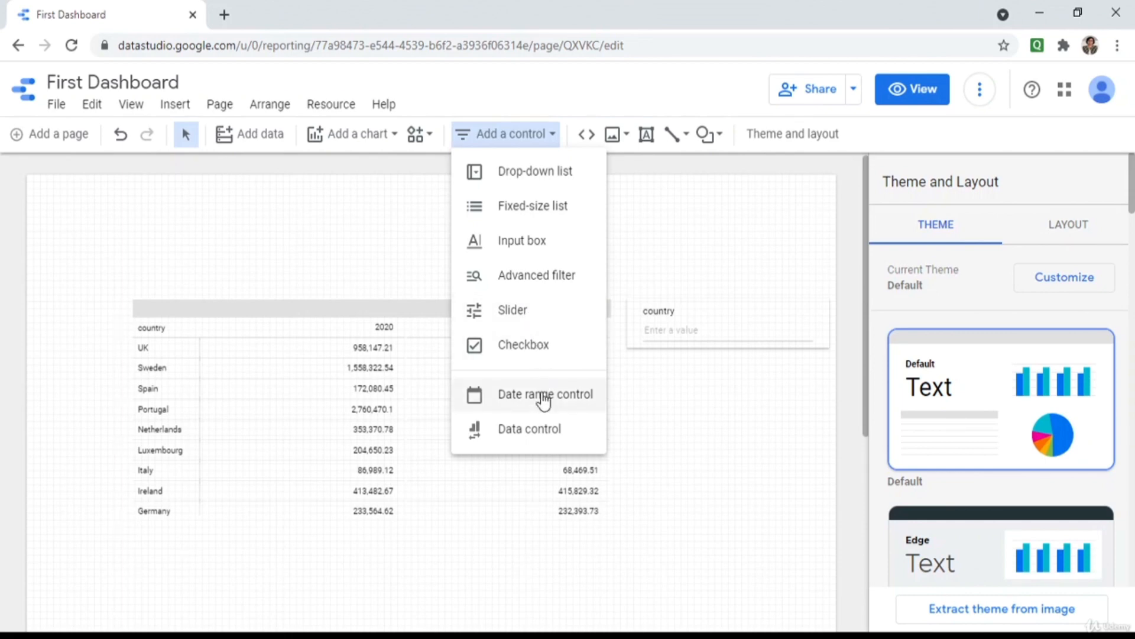
{"action": "left_click", "coordinate": [544, 396]}
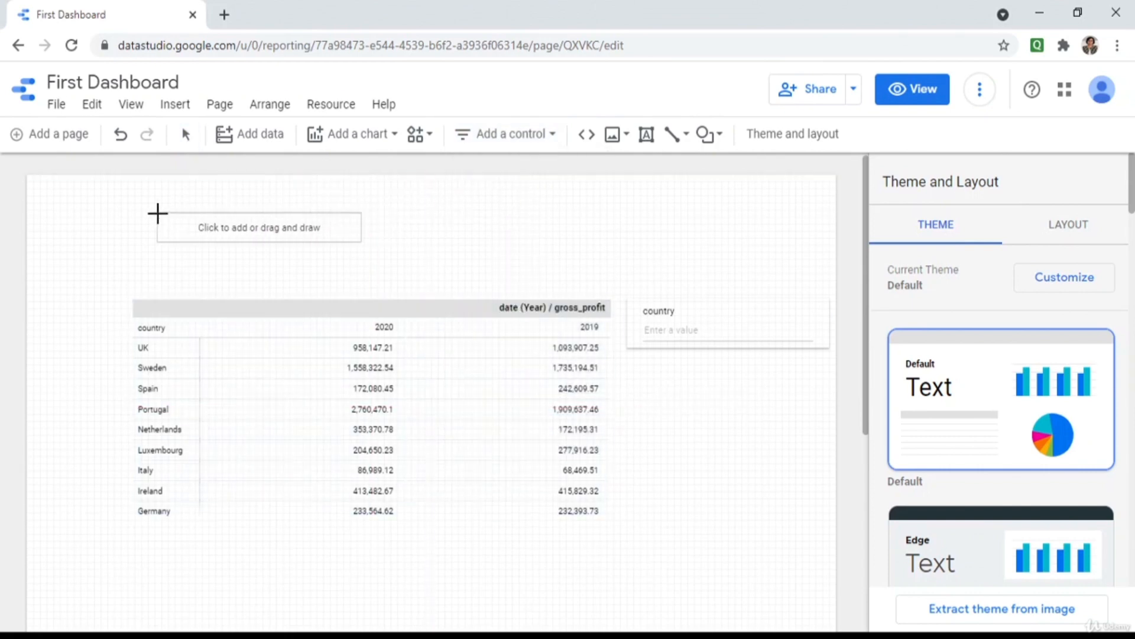
{"action": "left_click", "coordinate": [157, 212]}
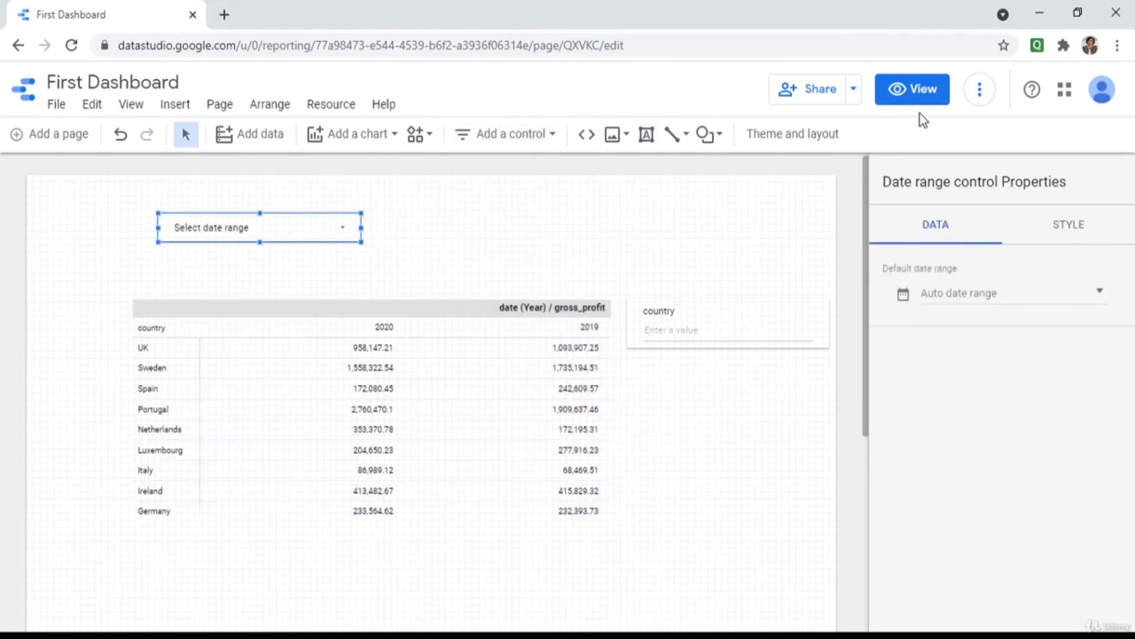
{"action": "left_click", "coordinate": [919, 97]}
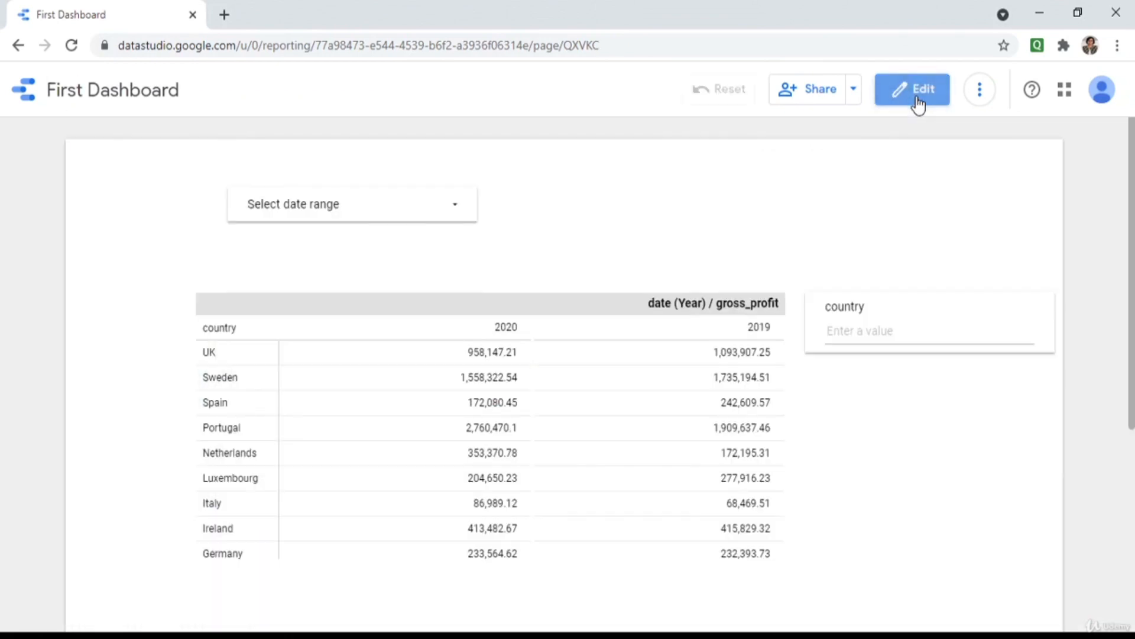
{"action": "left_click", "coordinate": [459, 213]}
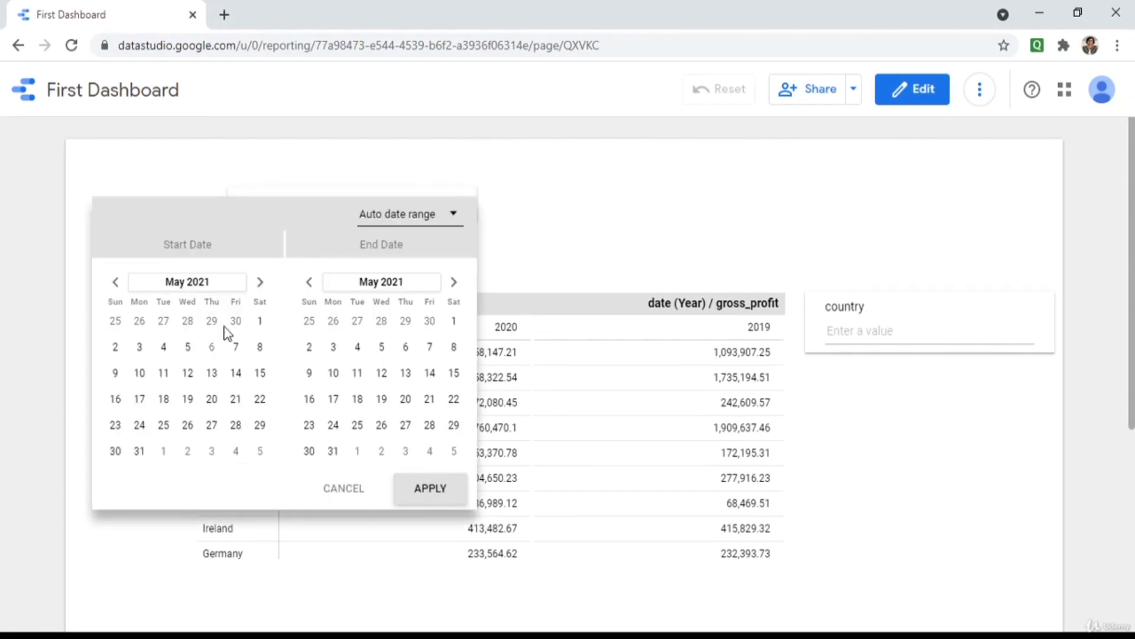
{"action": "left_click", "coordinate": [548, 231]}
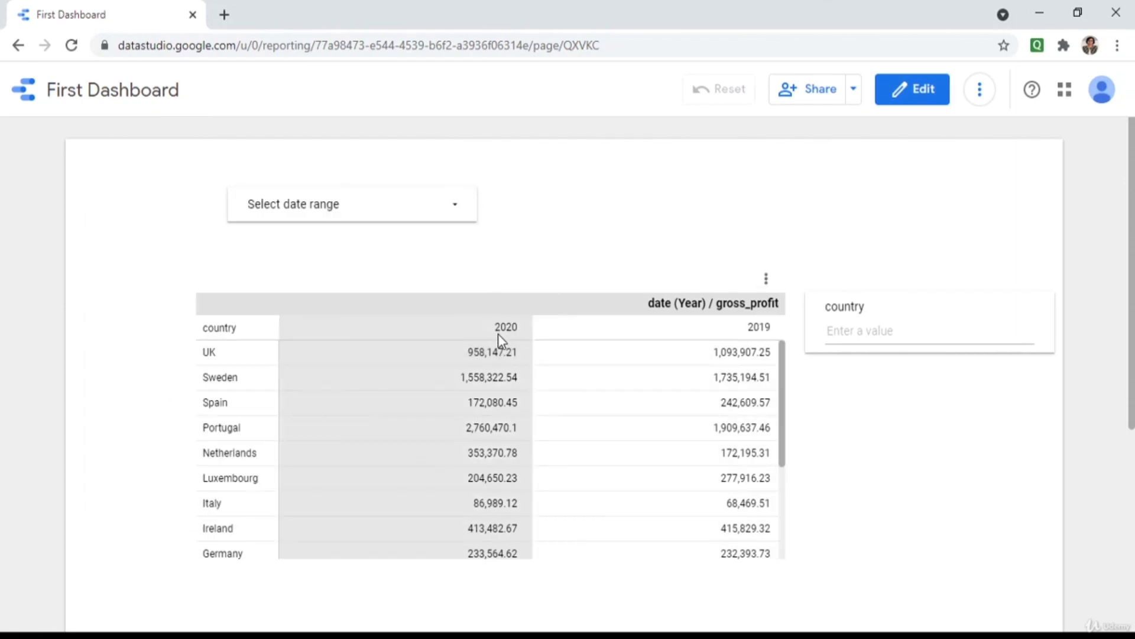
{"action": "left_click", "coordinate": [459, 212]}
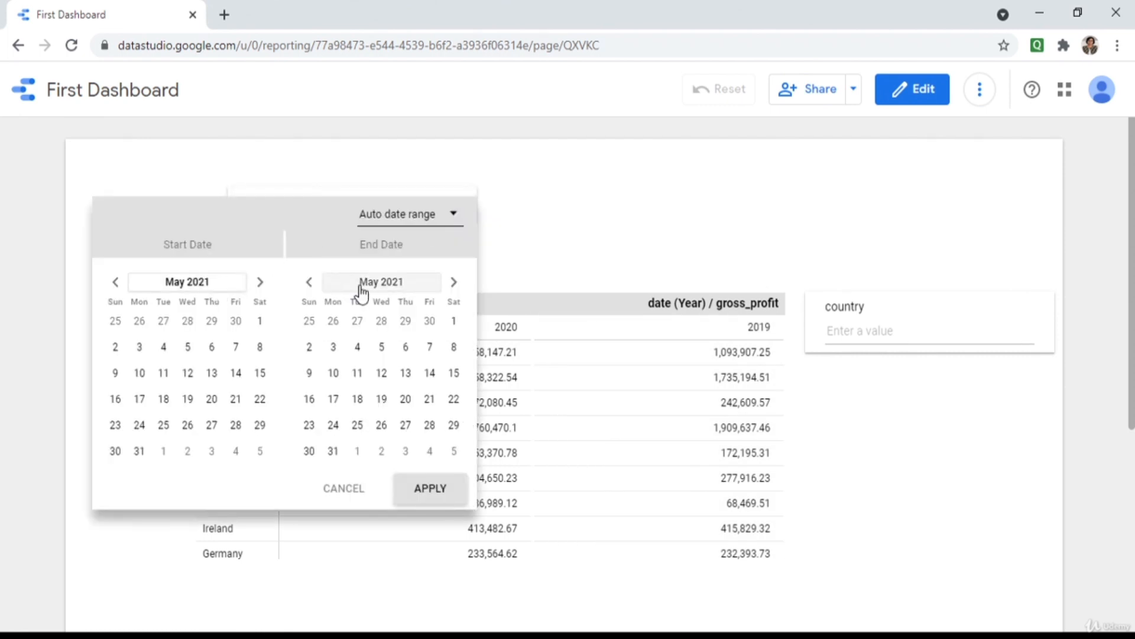
{"action": "left_click", "coordinate": [619, 214]}
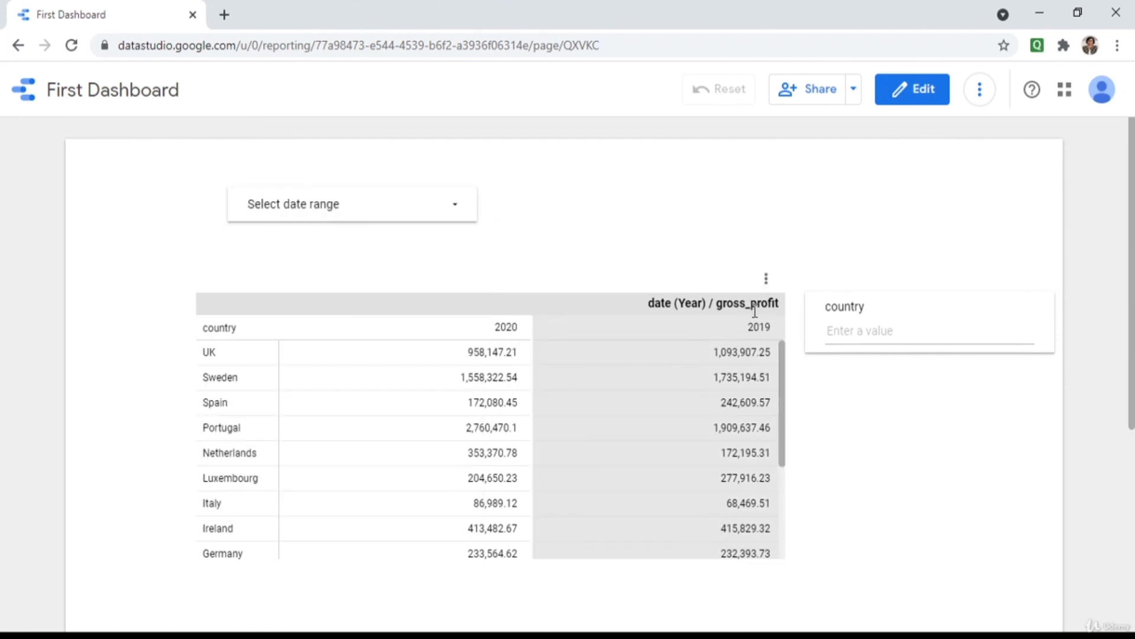
{"action": "left_click", "coordinate": [923, 95]}
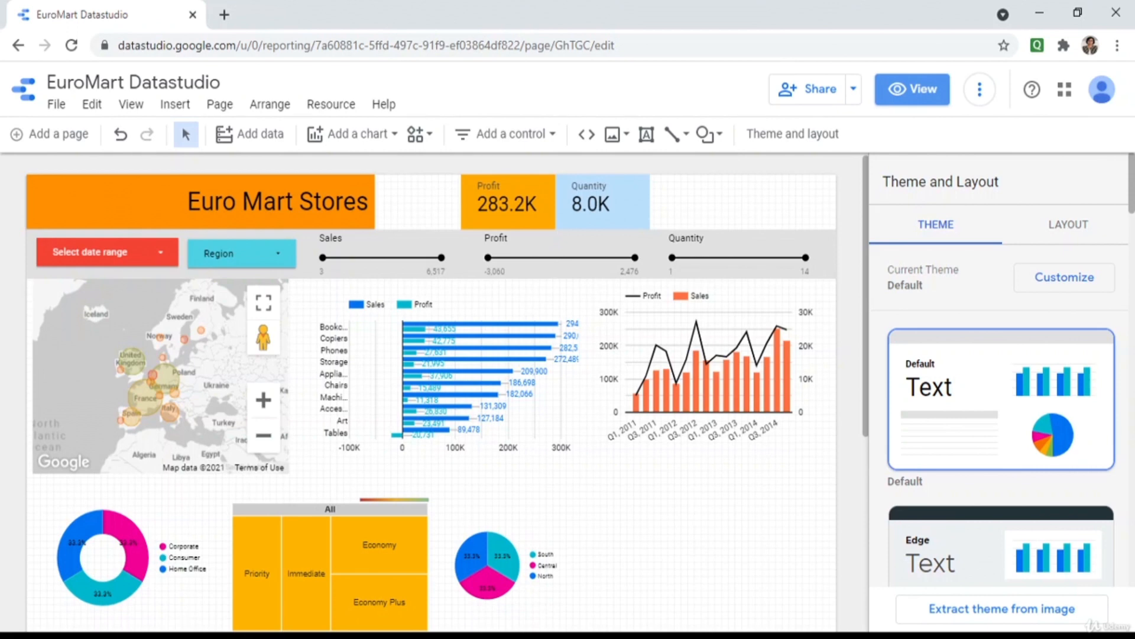
Inspect the data settings of the Profit and Quantity scorecards.
{"action": "scroll", "coordinate": [721, 537], "scroll_direction": "down", "scroll_amount": 2}
{"action": "scroll", "coordinate": [722, 537], "scroll_direction": "up", "scroll_amount": 1}
{"action": "scroll", "coordinate": [721, 537], "scroll_direction": "up", "scroll_amount": 1}
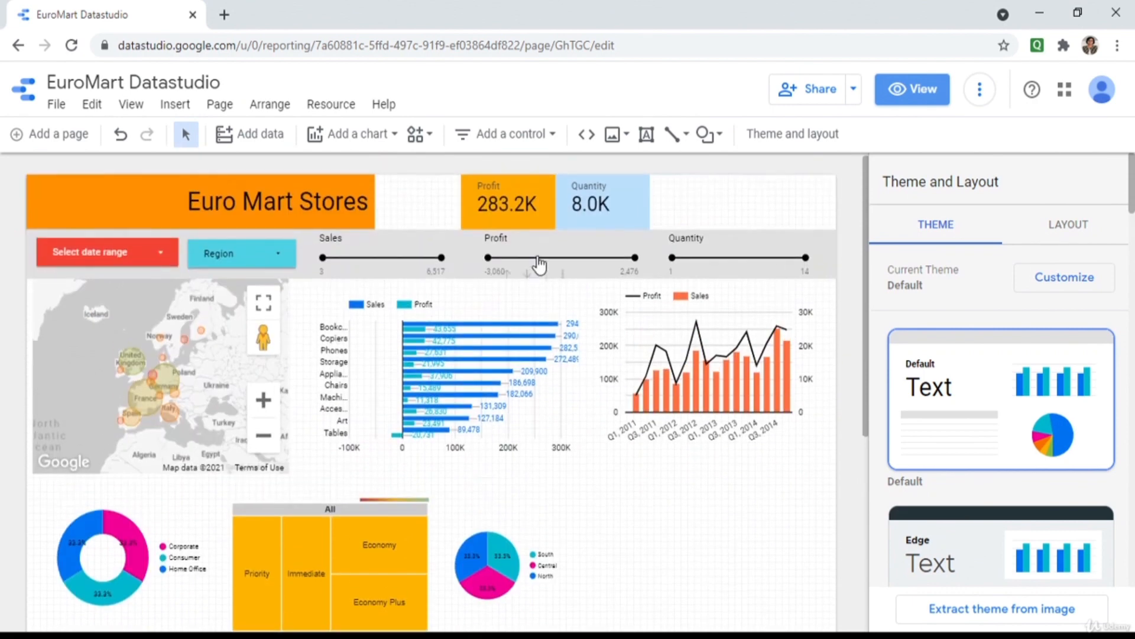
{"action": "left_click", "coordinate": [528, 208]}
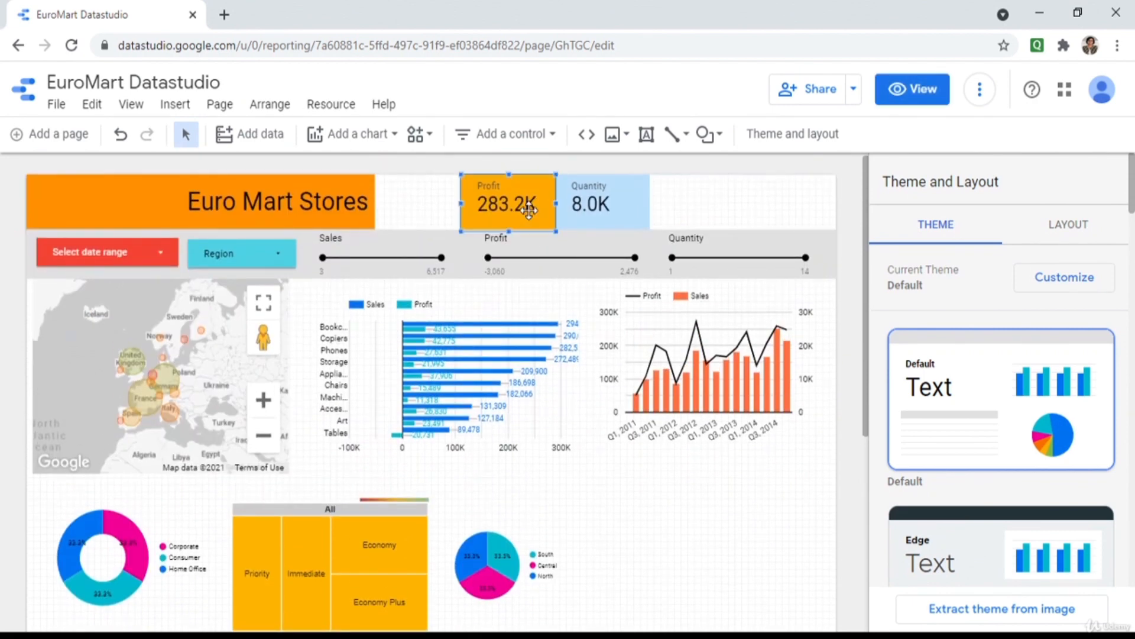
{"action": "left_click", "coordinate": [628, 221]}
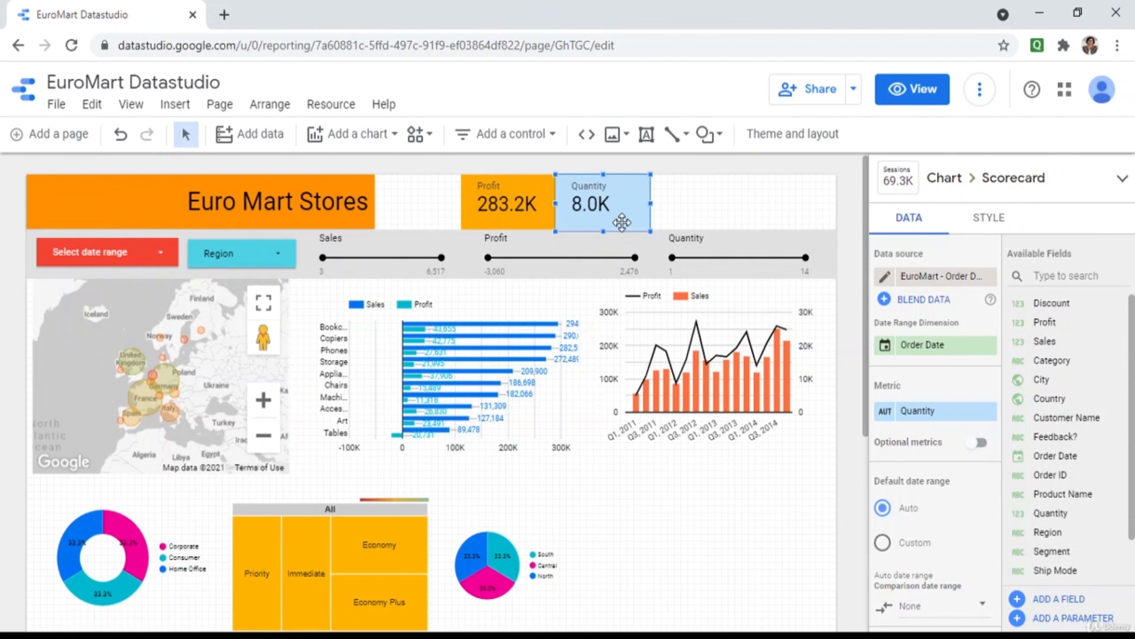
Review the map, bar, Profit and Sales combo, and treemap chart data, then switch to view mode.
{"action": "left_click", "coordinate": [198, 396]}
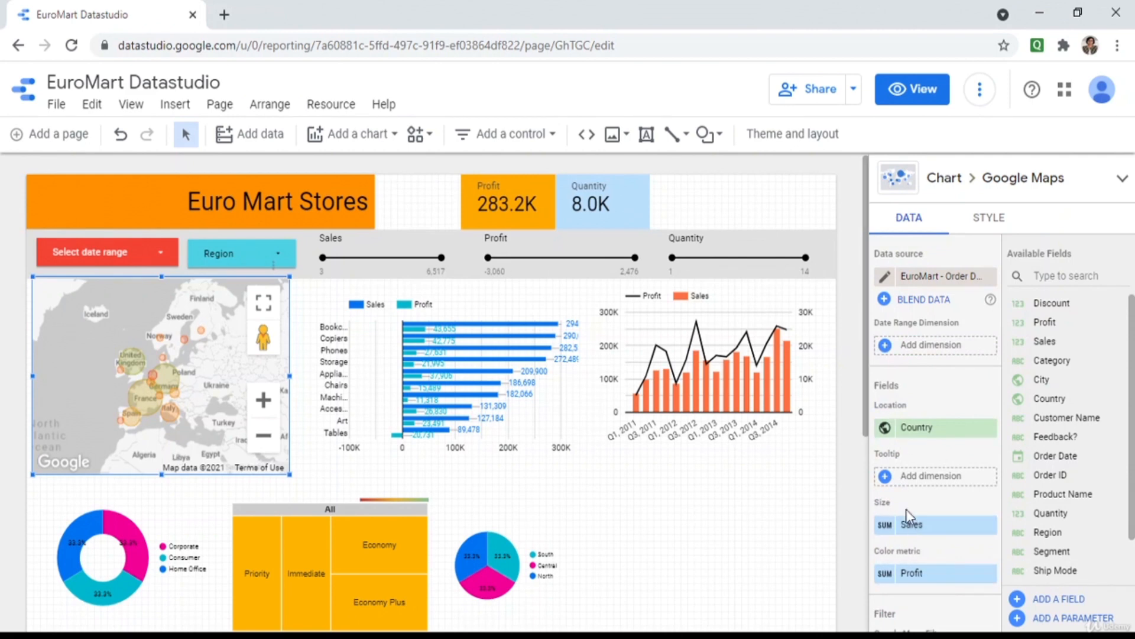
{"action": "left_click", "coordinate": [512, 359]}
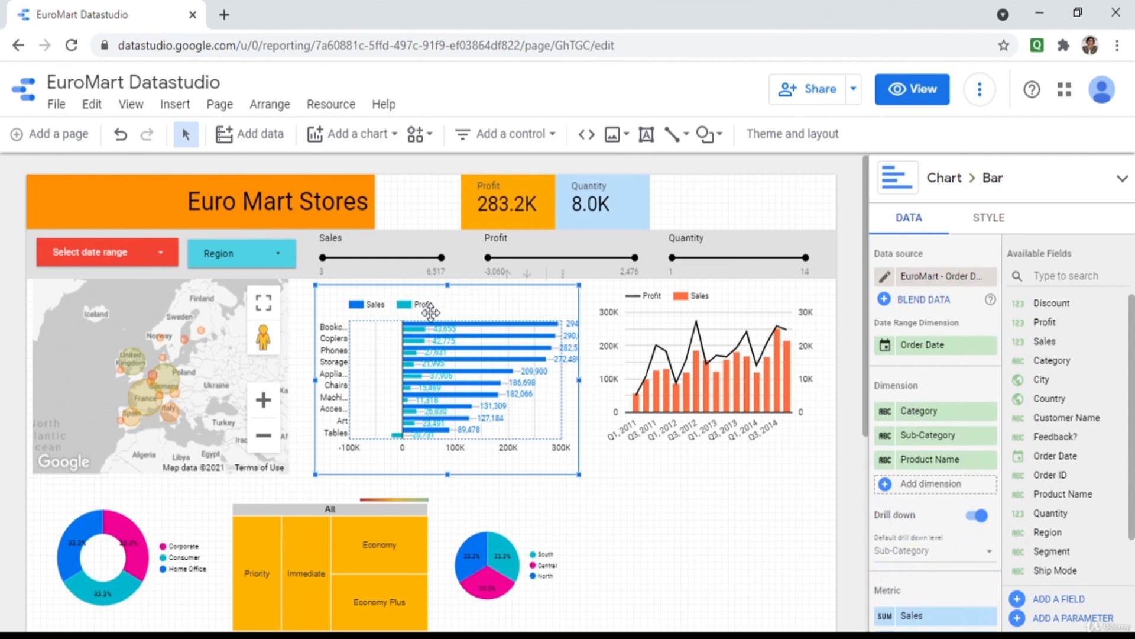
{"action": "left_click", "coordinate": [638, 403]}
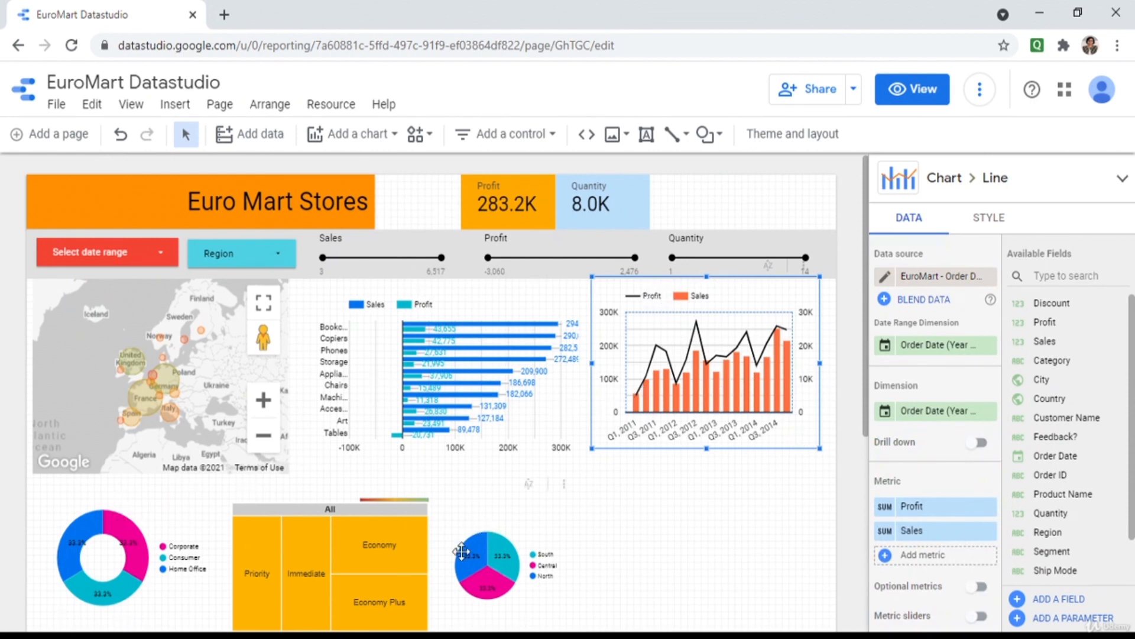
{"action": "left_click", "coordinate": [385, 547]}
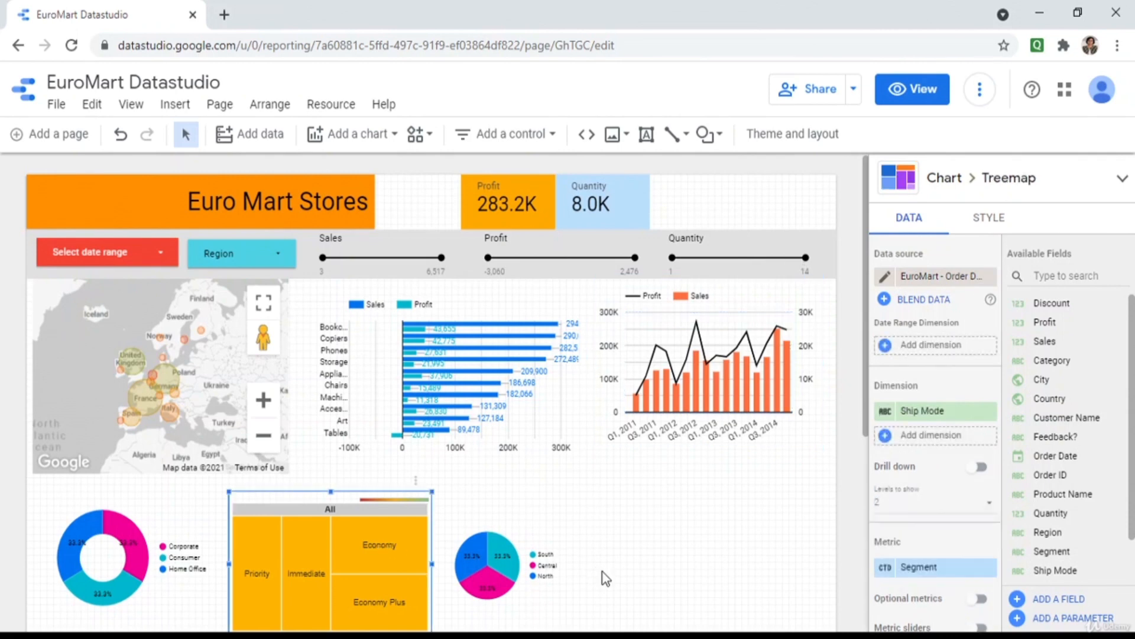
{"action": "left_click", "coordinate": [909, 99]}
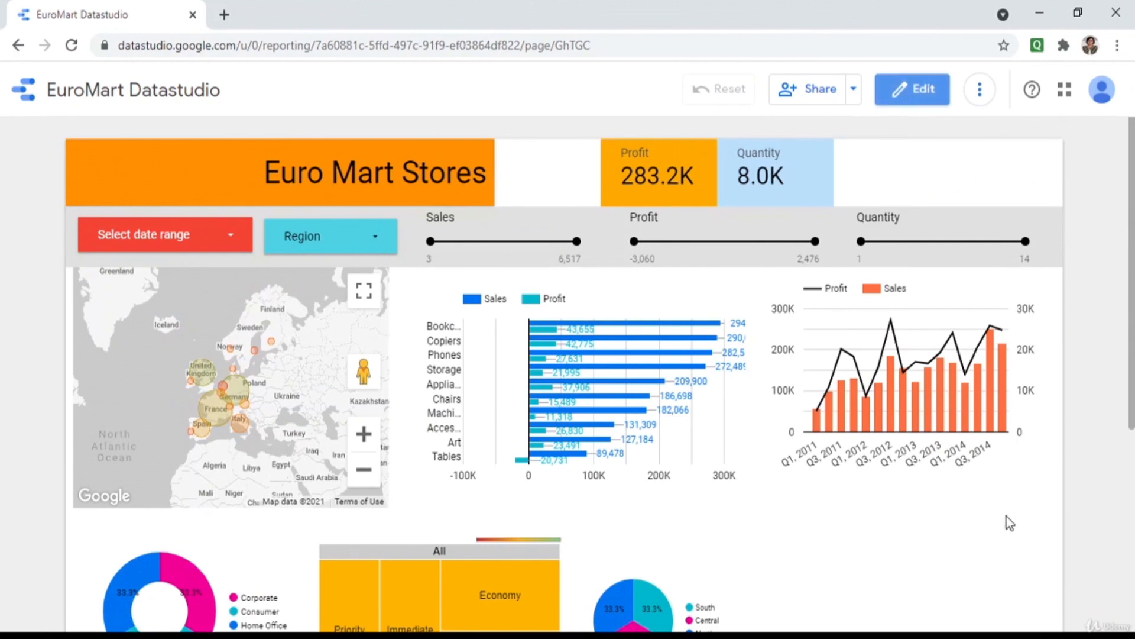
{"action": "scroll", "coordinate": [1009, 521], "scroll_direction": "down", "scroll_amount": 5}
{"action": "scroll", "coordinate": [1010, 522], "scroll_direction": "up", "scroll_amount": 5}
{"action": "left_click", "coordinate": [855, 93]}
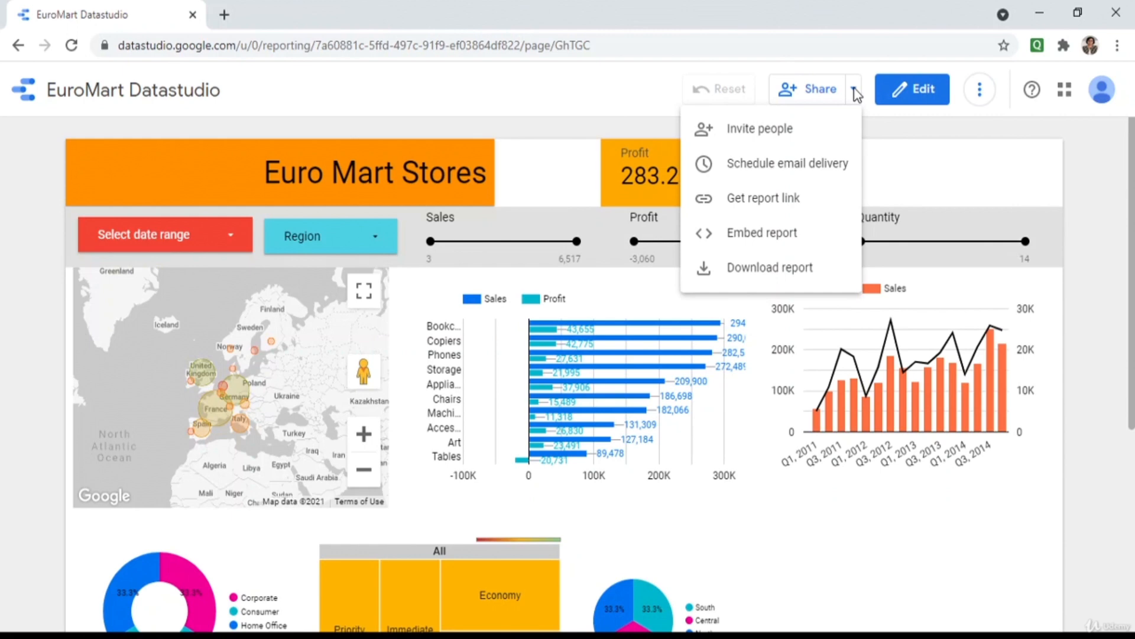
{"action": "left_click", "coordinate": [804, 129]}
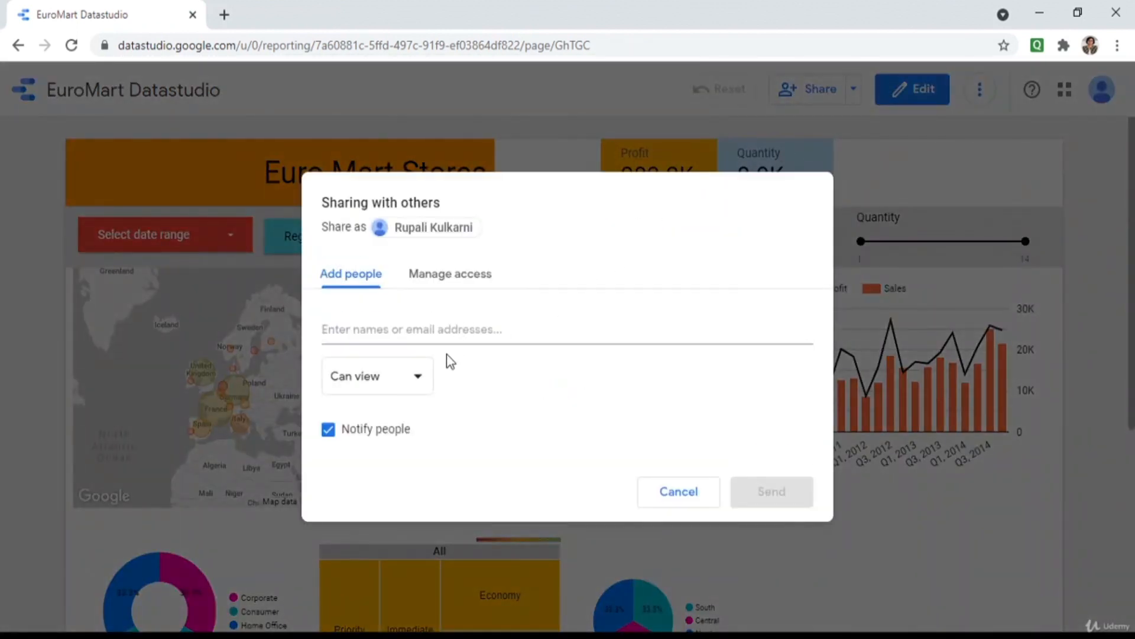
{"action": "left_click", "coordinate": [424, 375]}
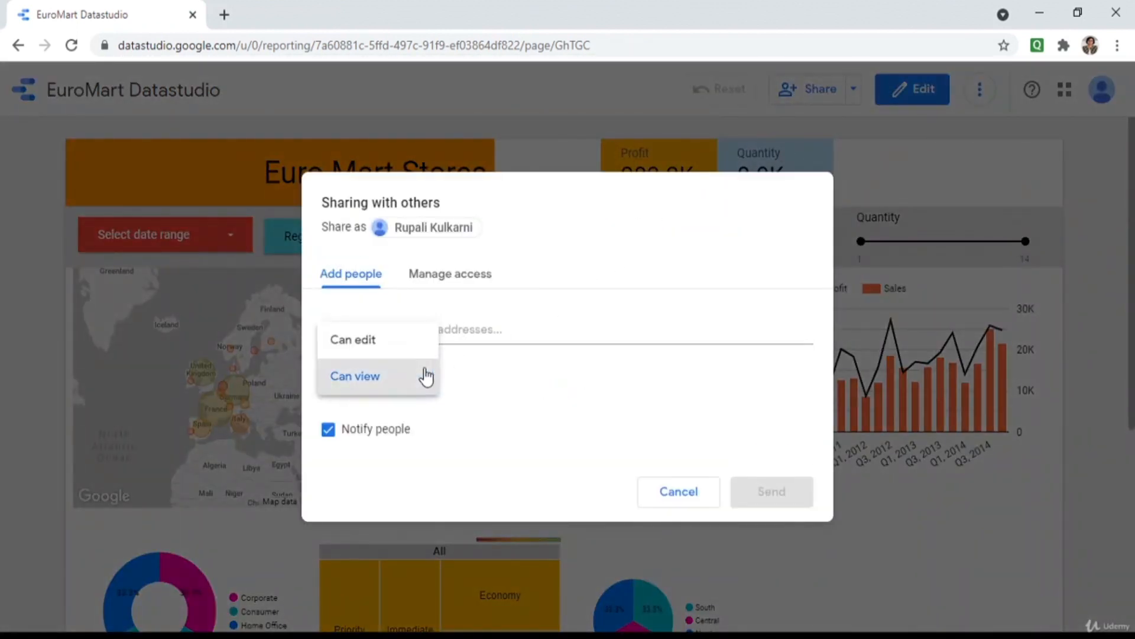
{"action": "left_click", "coordinate": [547, 256]}
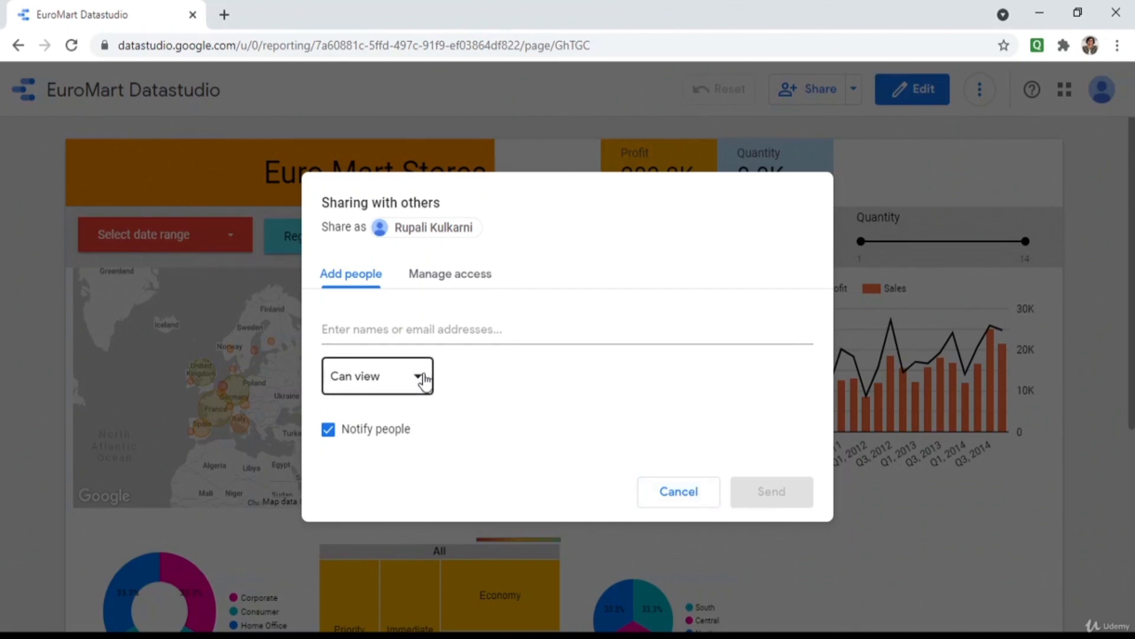
{"action": "left_click", "coordinate": [680, 492]}
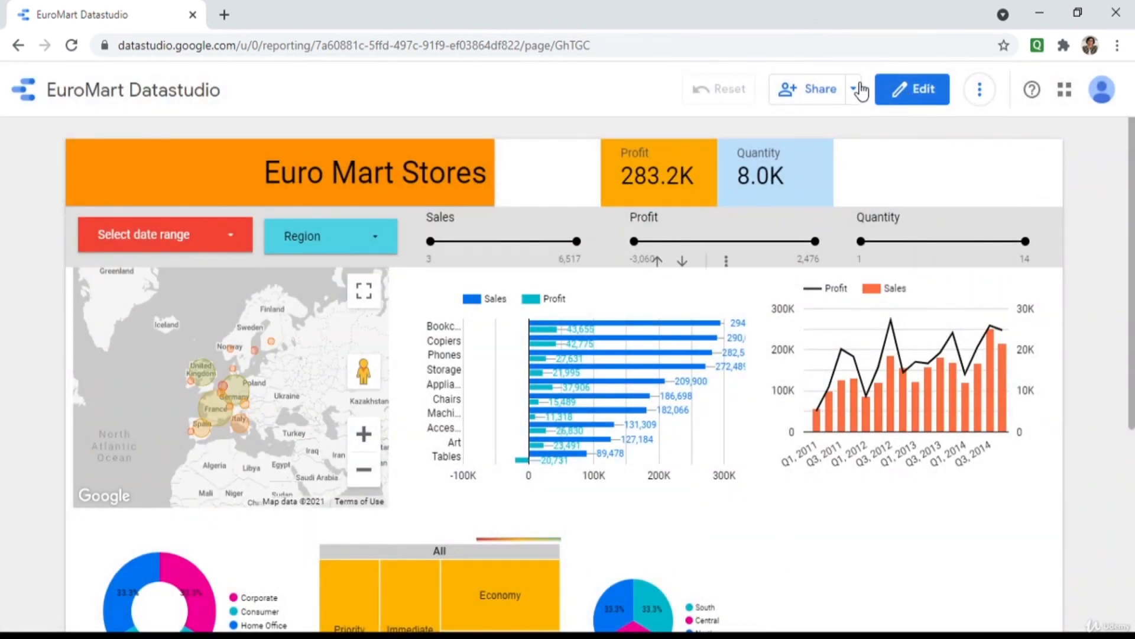
{"action": "left_click", "coordinate": [856, 90]}
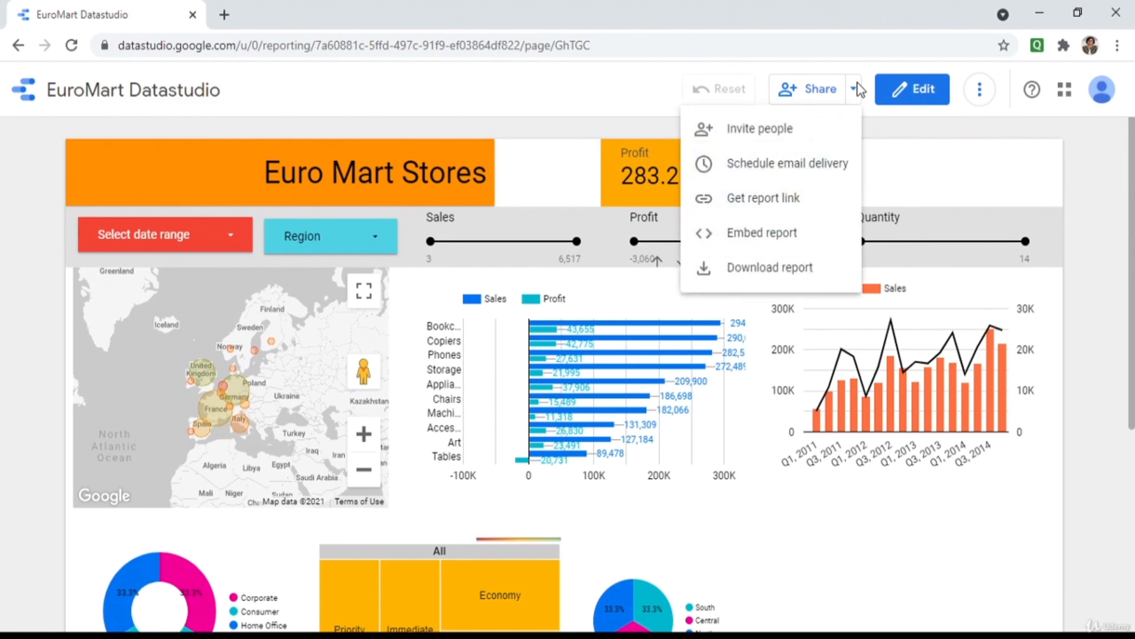
{"action": "left_click", "coordinate": [823, 173]}
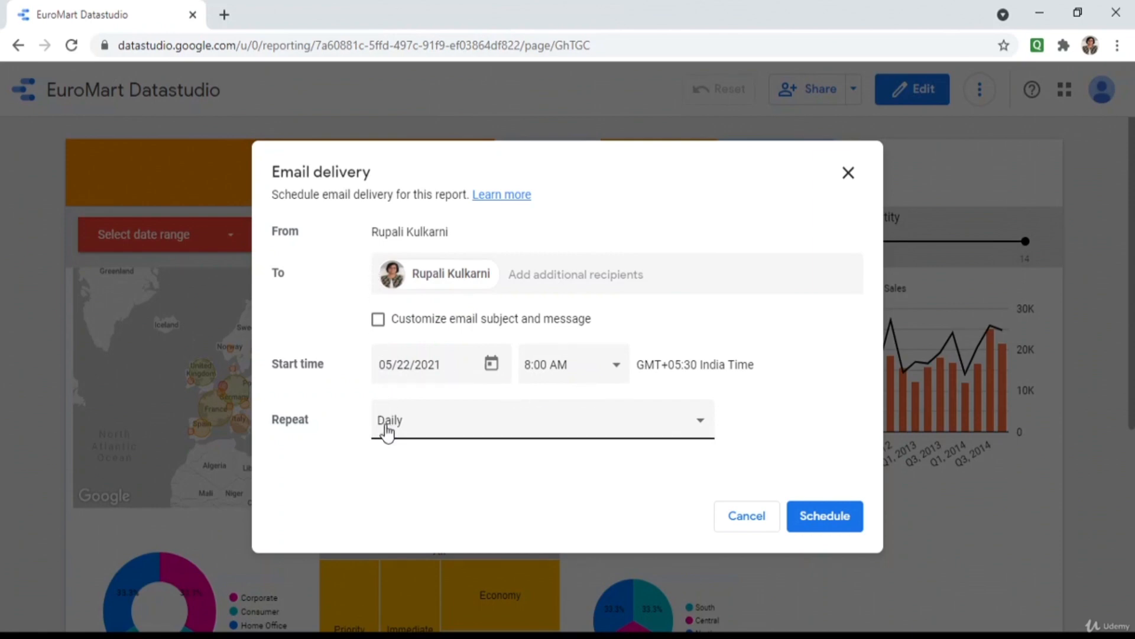
{"action": "left_click", "coordinate": [701, 422]}
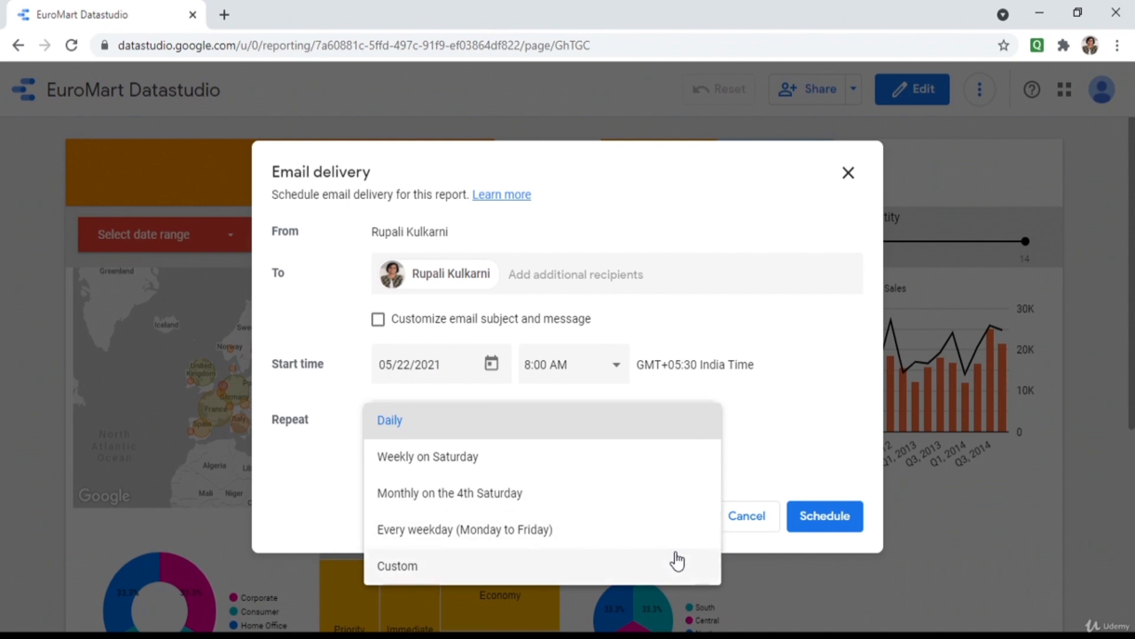
{"action": "left_click", "coordinate": [761, 481]}
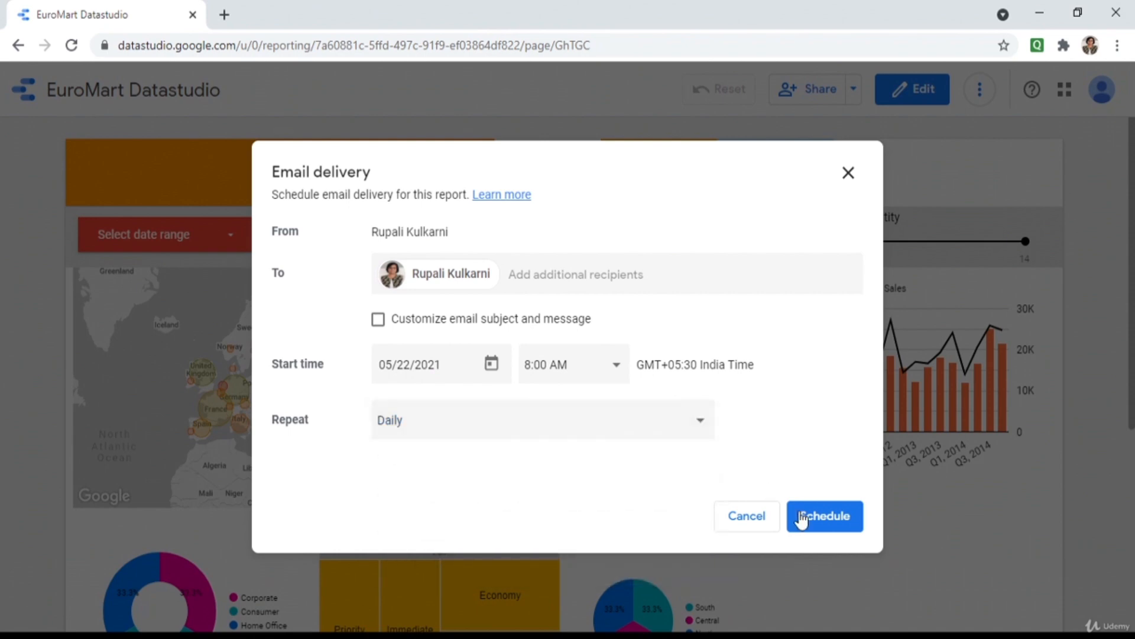
{"action": "left_click", "coordinate": [747, 517]}
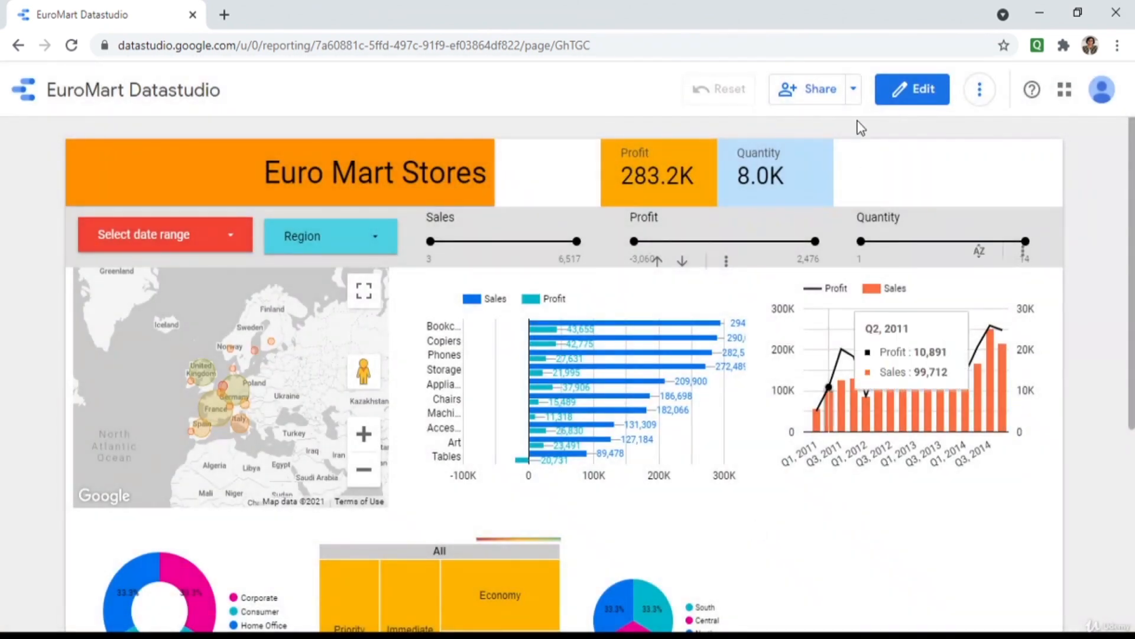
{"action": "left_click", "coordinate": [854, 90]}
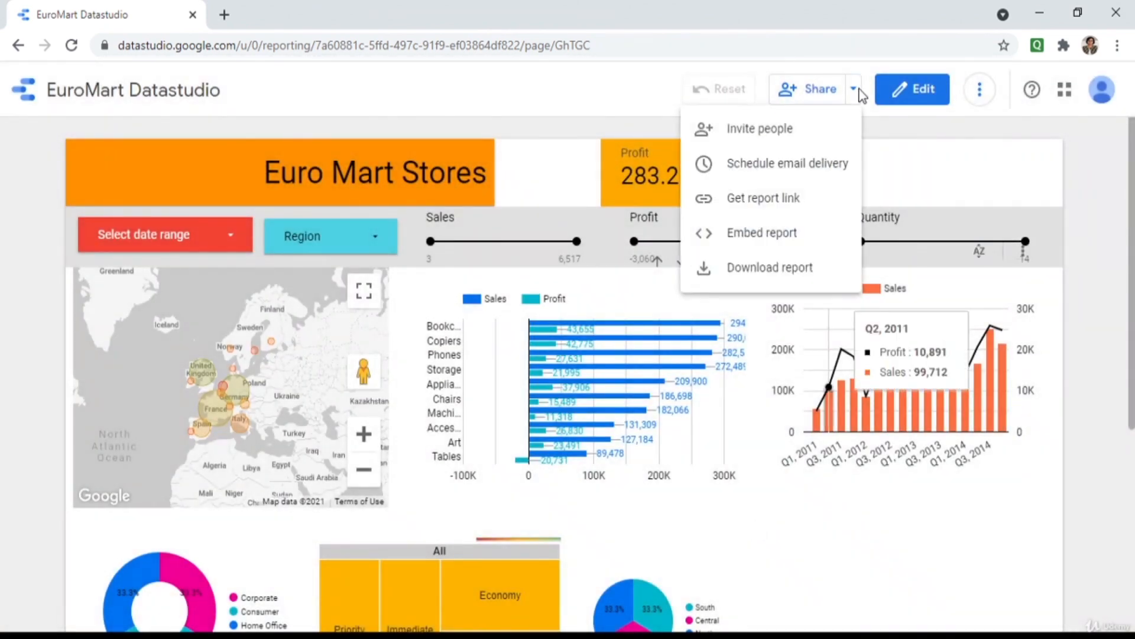
{"action": "left_click", "coordinate": [790, 198]}
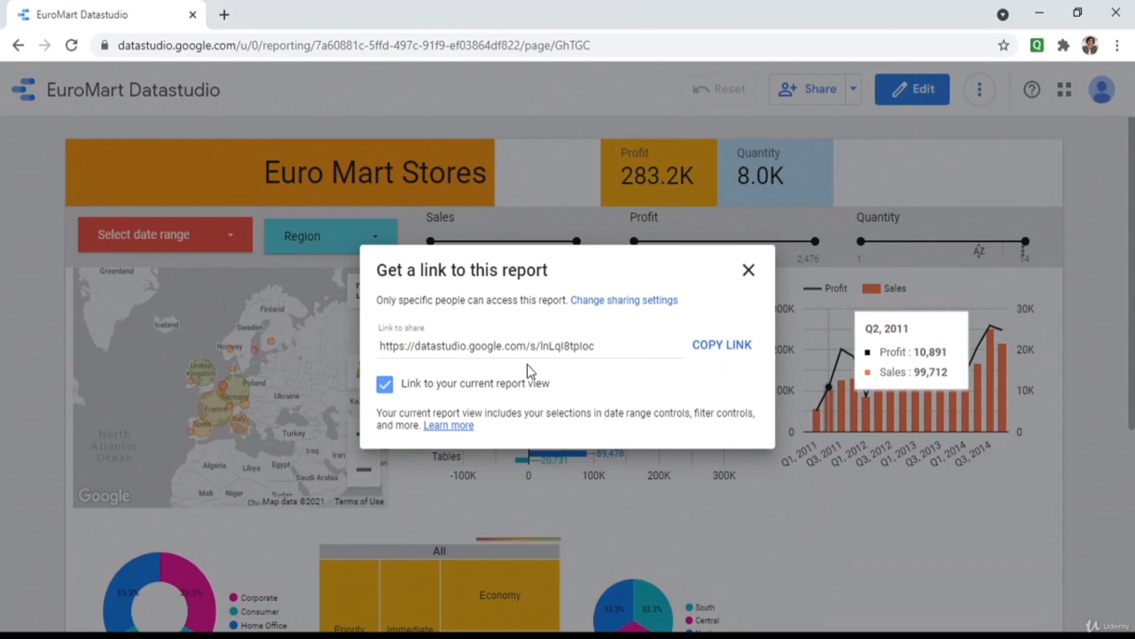
{"action": "left_click", "coordinate": [748, 271]}
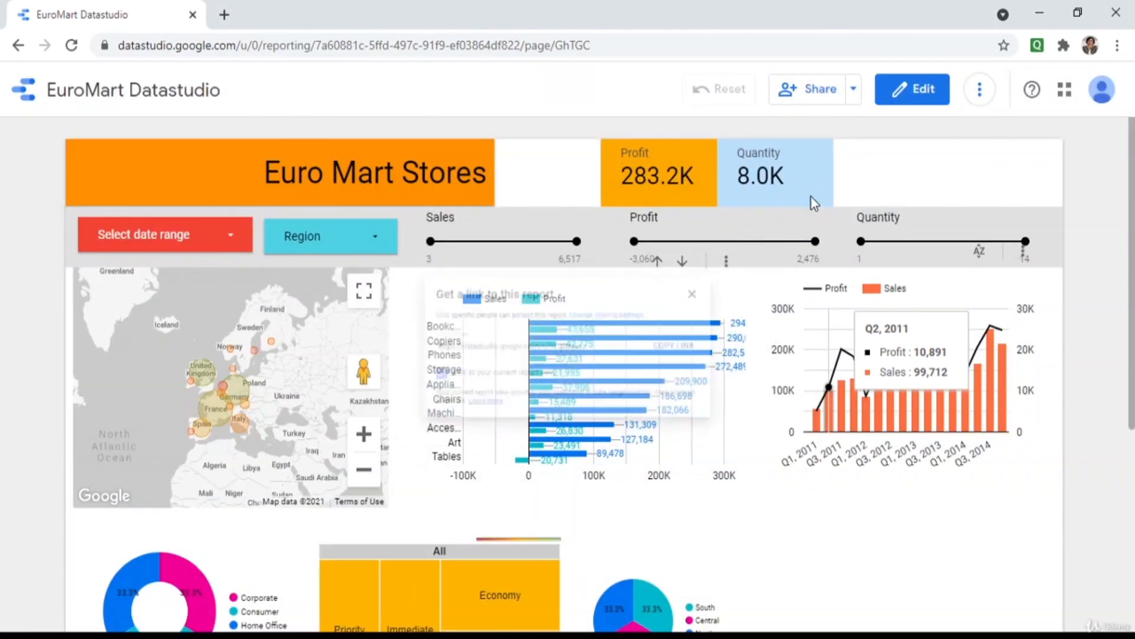
{"action": "left_click", "coordinate": [853, 92]}
{"action": "left_click", "coordinate": [762, 233]}
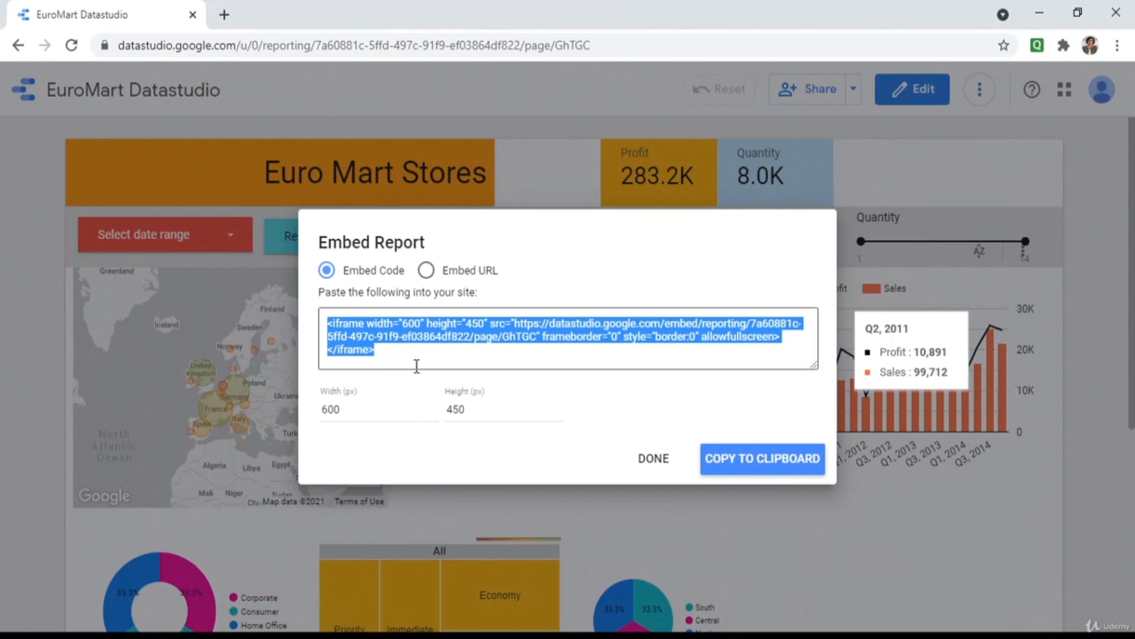
{"action": "left_click", "coordinate": [653, 463]}
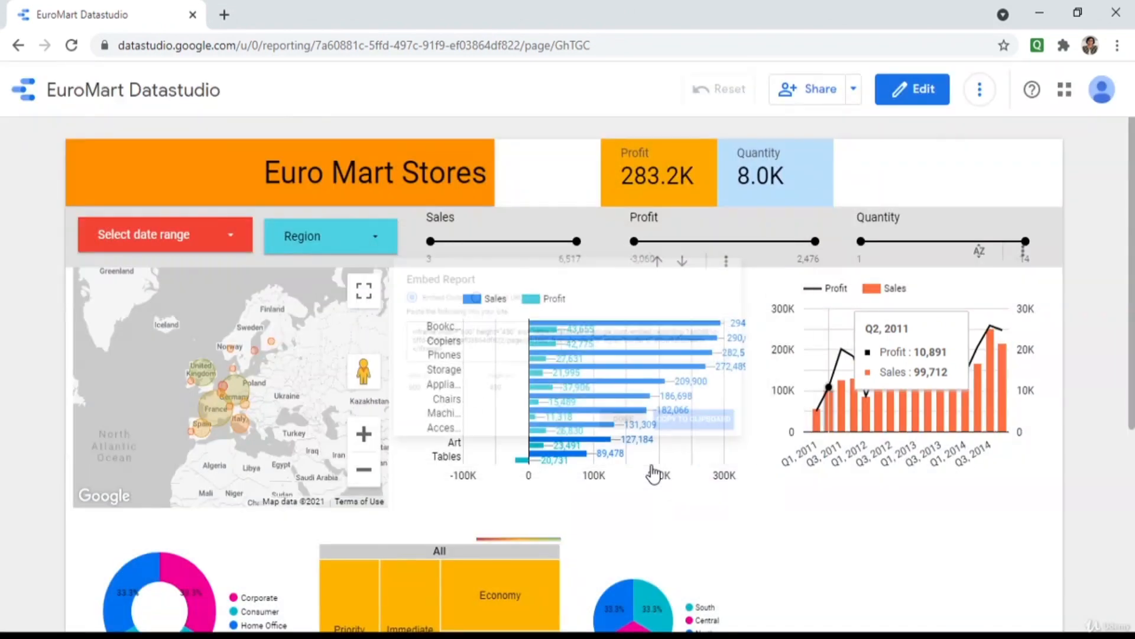
Start downloading the report as a PDF from the Share menu, then cancel it.
{"action": "left_click", "coordinate": [855, 90]}
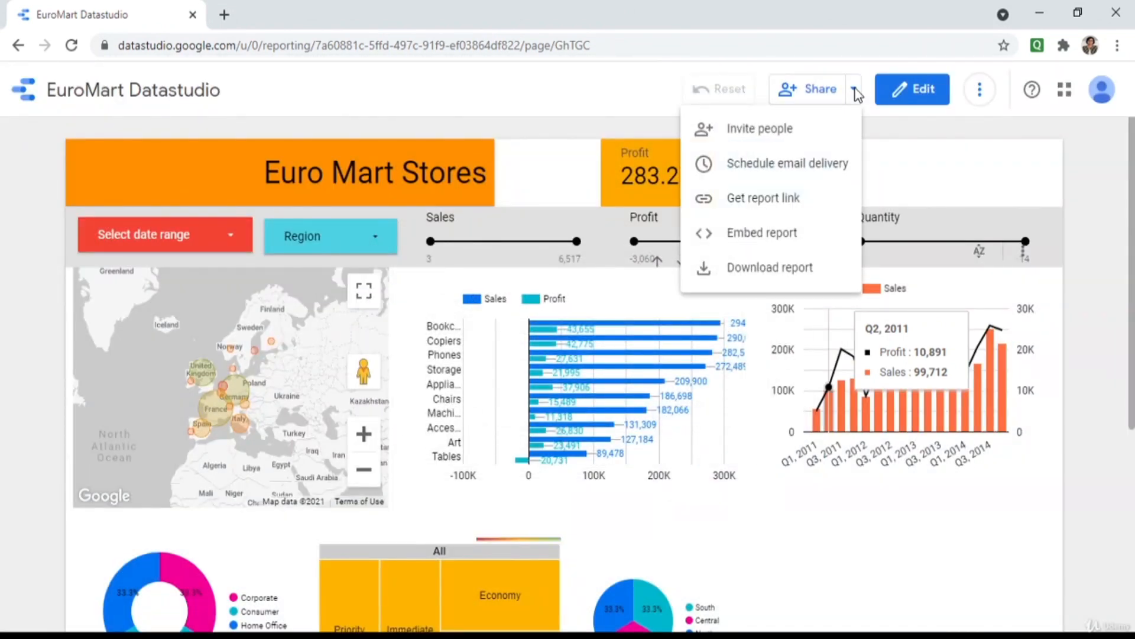
{"action": "left_click", "coordinate": [767, 273]}
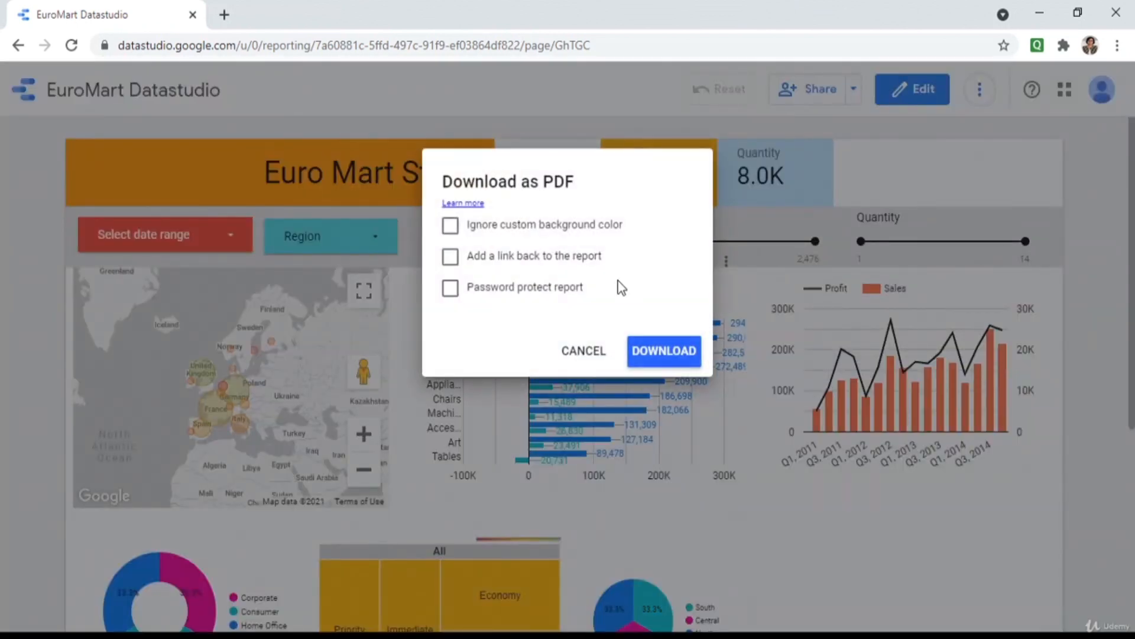
{"action": "left_click", "coordinate": [567, 352]}
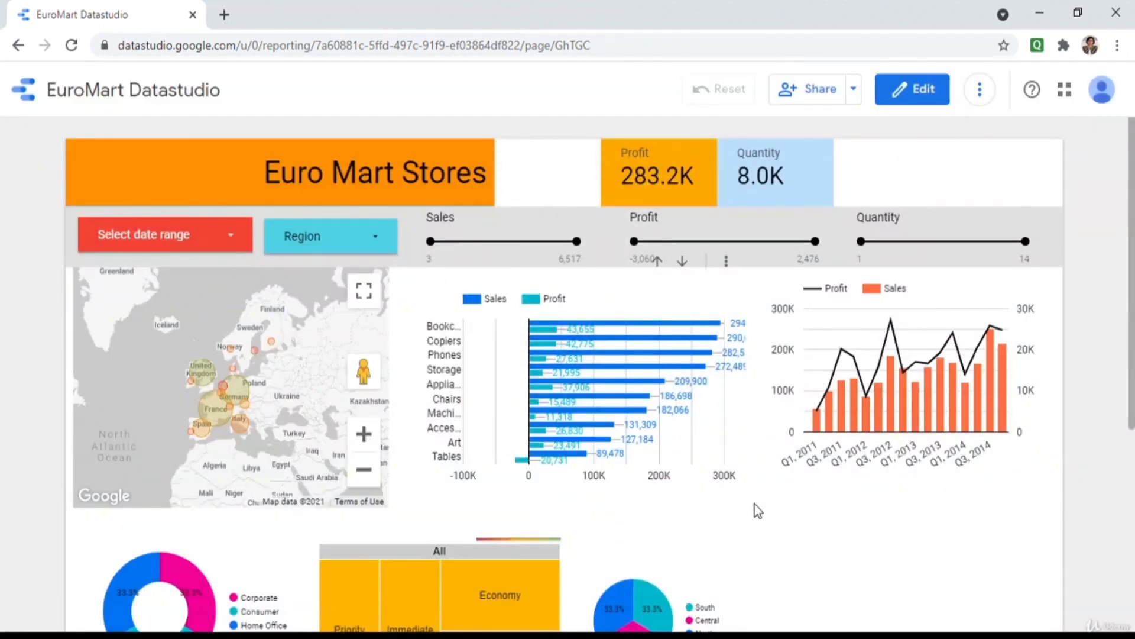
Return the report to edit mode and browse the Default theme and layout settings.
{"action": "left_click", "coordinate": [936, 95]}
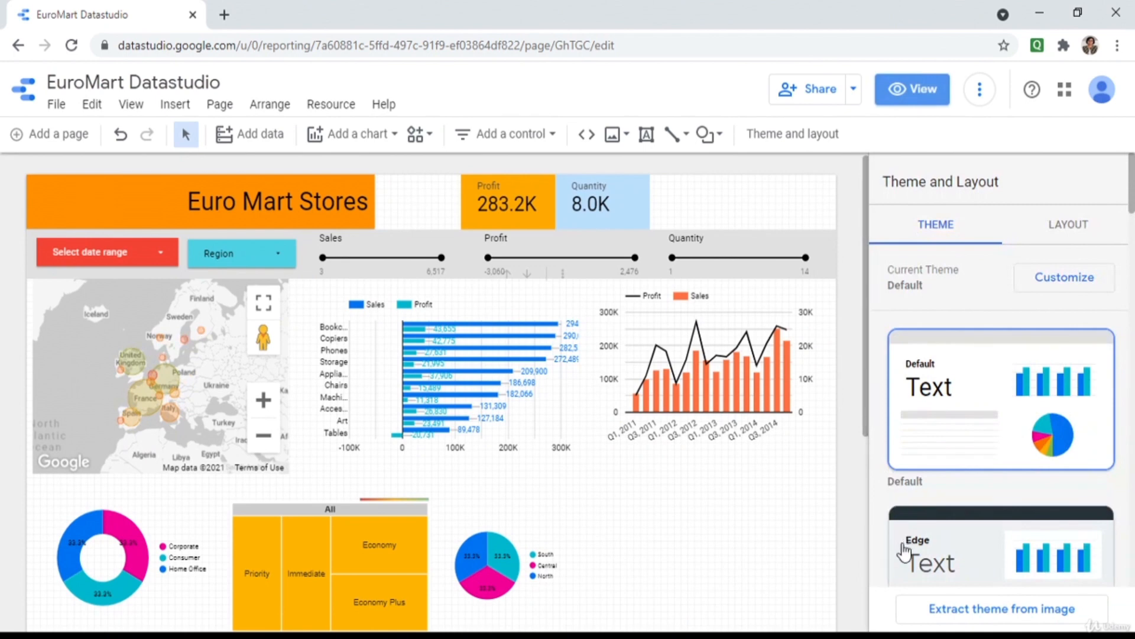
{"action": "scroll", "coordinate": [871, 448], "scroll_direction": "down", "scroll_amount": 1}
{"action": "left_click_drag", "start_coordinate": [868, 440], "coordinate": [870, 411]}
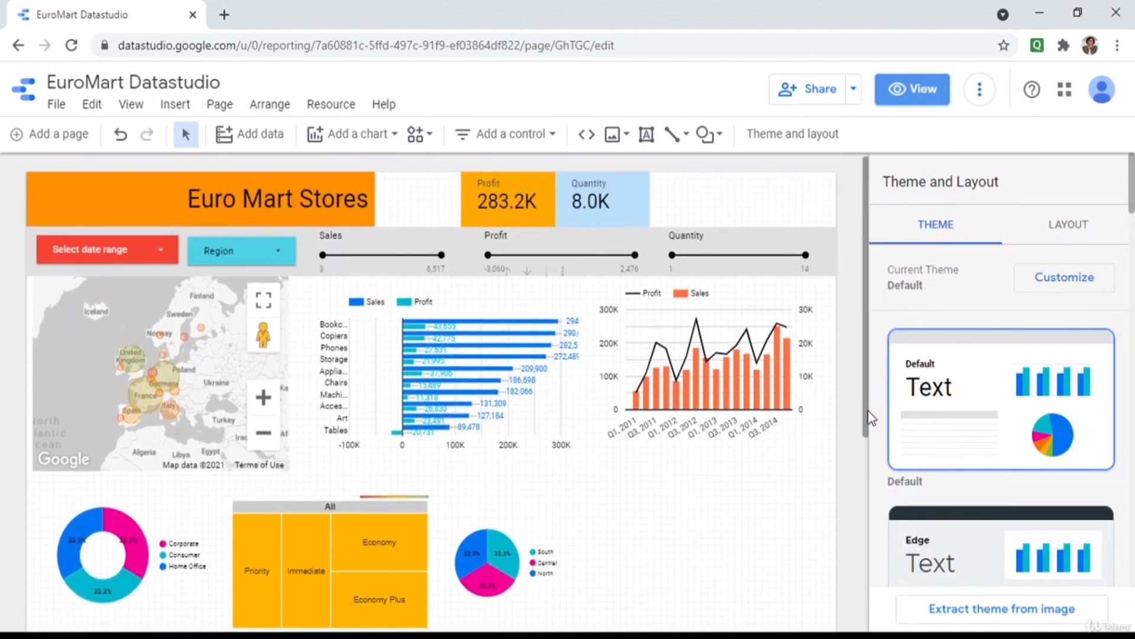